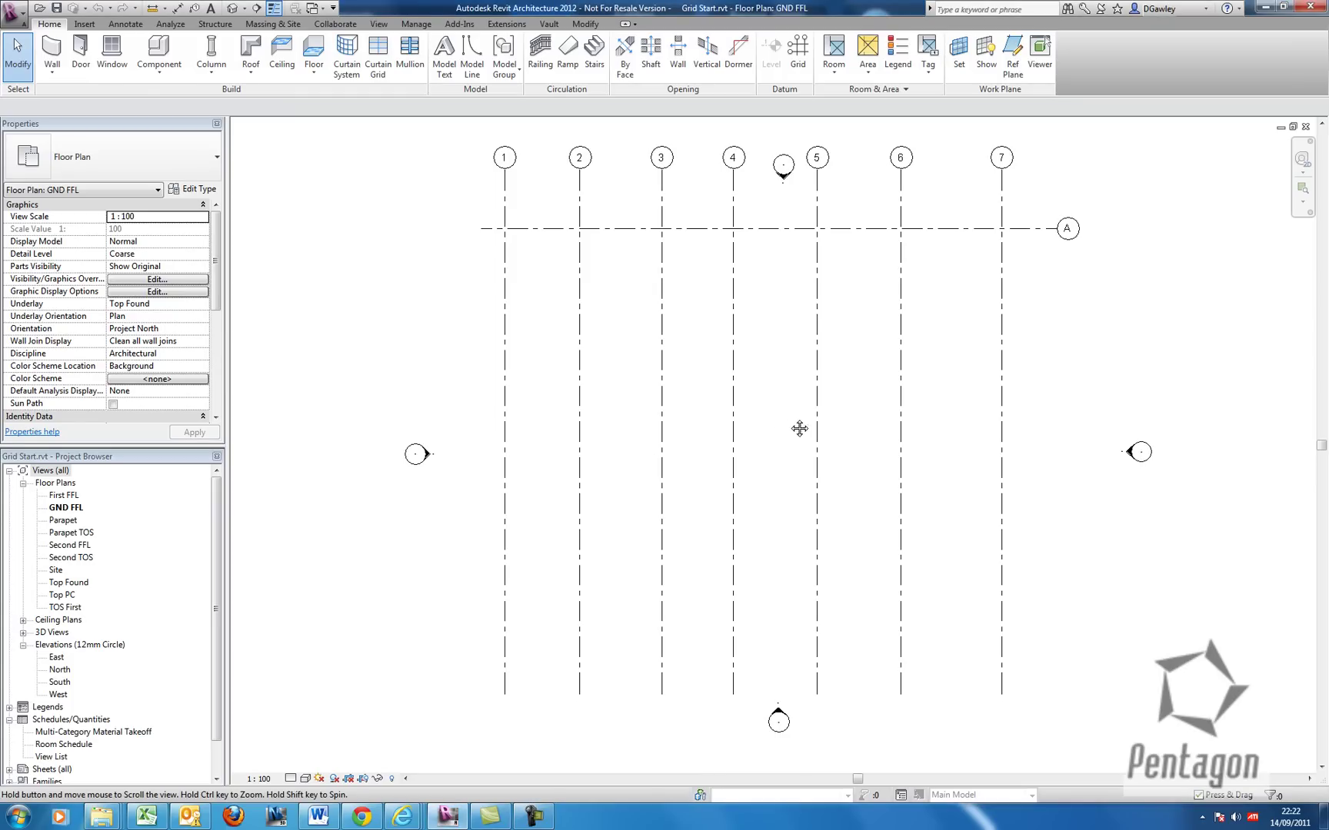
Inspect the building levels in the East elevation, then return to the GND FFL plan.
{"action": "middle_click_drag", "start_coordinate": [795, 433], "coordinate": [751, 433]}
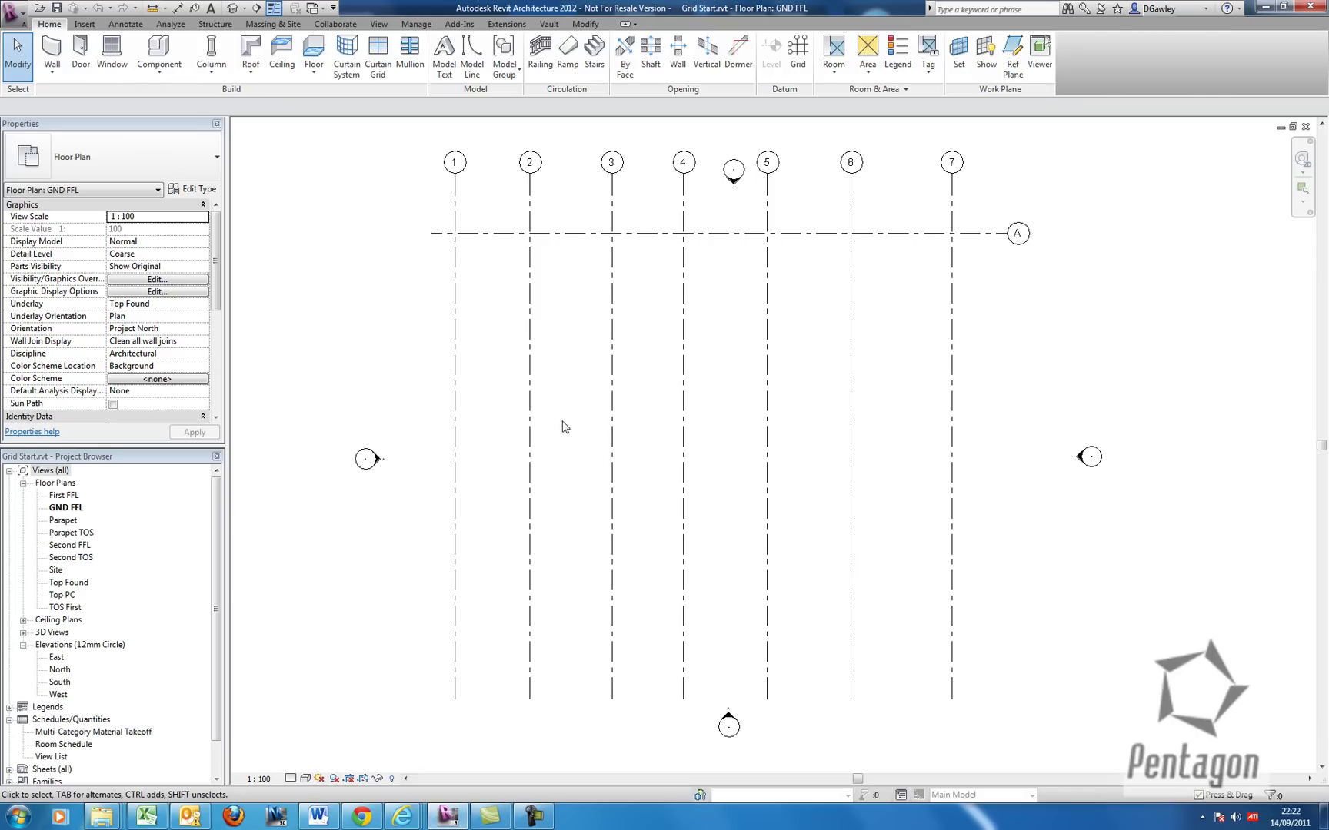
{"action": "double_click", "coordinate": [56, 660]}
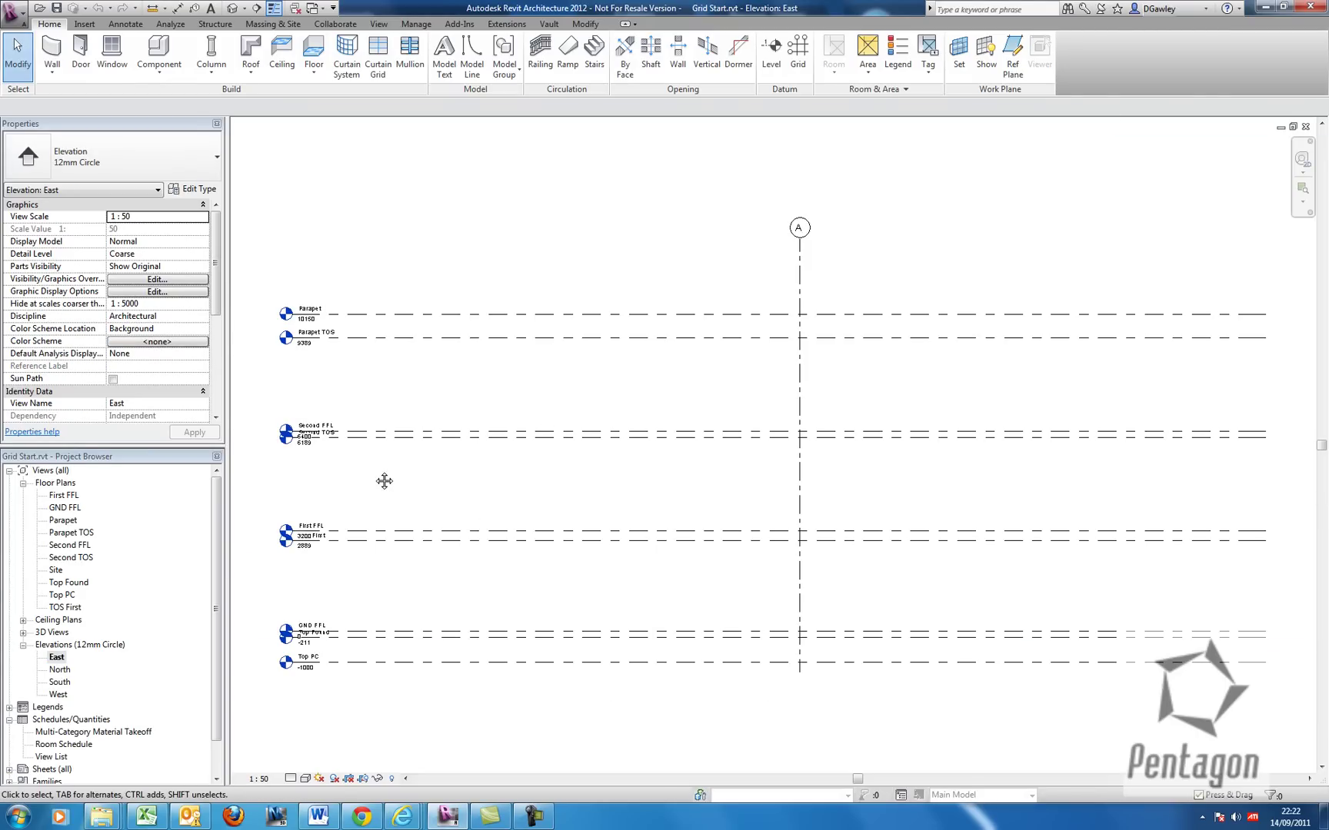
{"action": "middle_click_drag", "start_coordinate": [383, 477], "coordinate": [525, 436]}
{"action": "scroll", "coordinate": [483, 439], "scroll_direction": "up", "scroll_amount": 2}
{"action": "scroll", "coordinate": [484, 441], "scroll_direction": "up", "scroll_amount": 1}
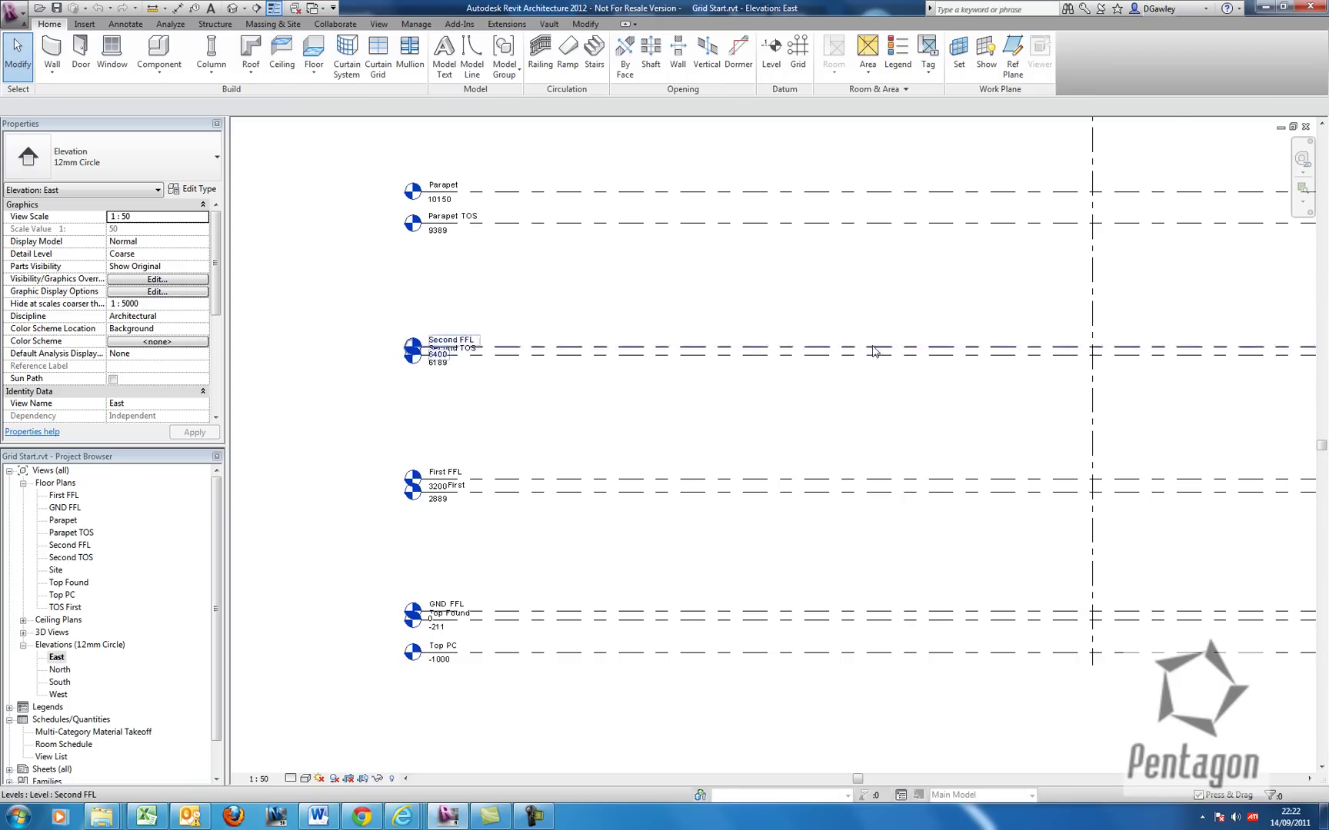
{"action": "scroll", "coordinate": [898, 368], "scroll_direction": "down", "scroll_amount": 3}
{"action": "scroll", "coordinate": [491, 607], "scroll_direction": "up", "scroll_amount": 2}
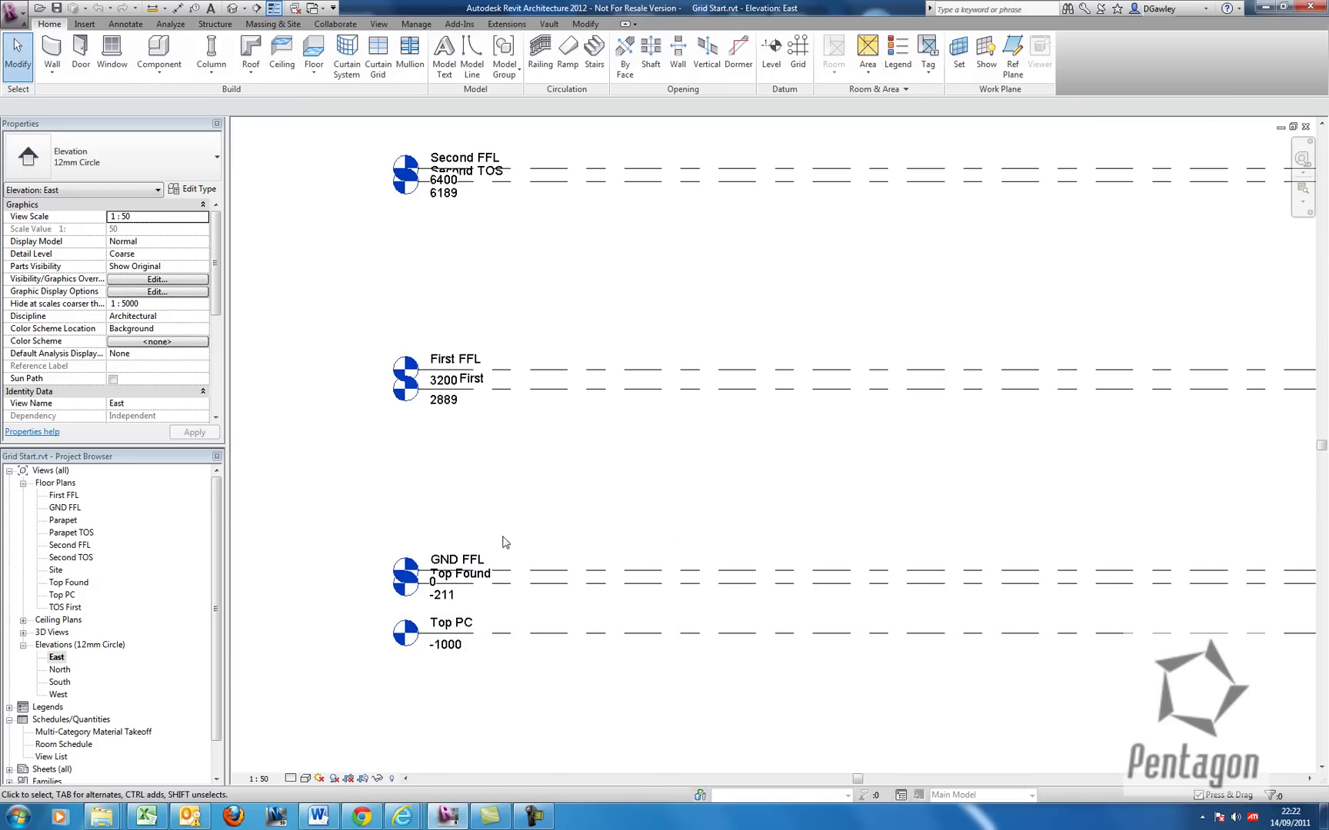
{"action": "scroll", "coordinate": [521, 341], "scroll_direction": "down", "scroll_amount": 5}
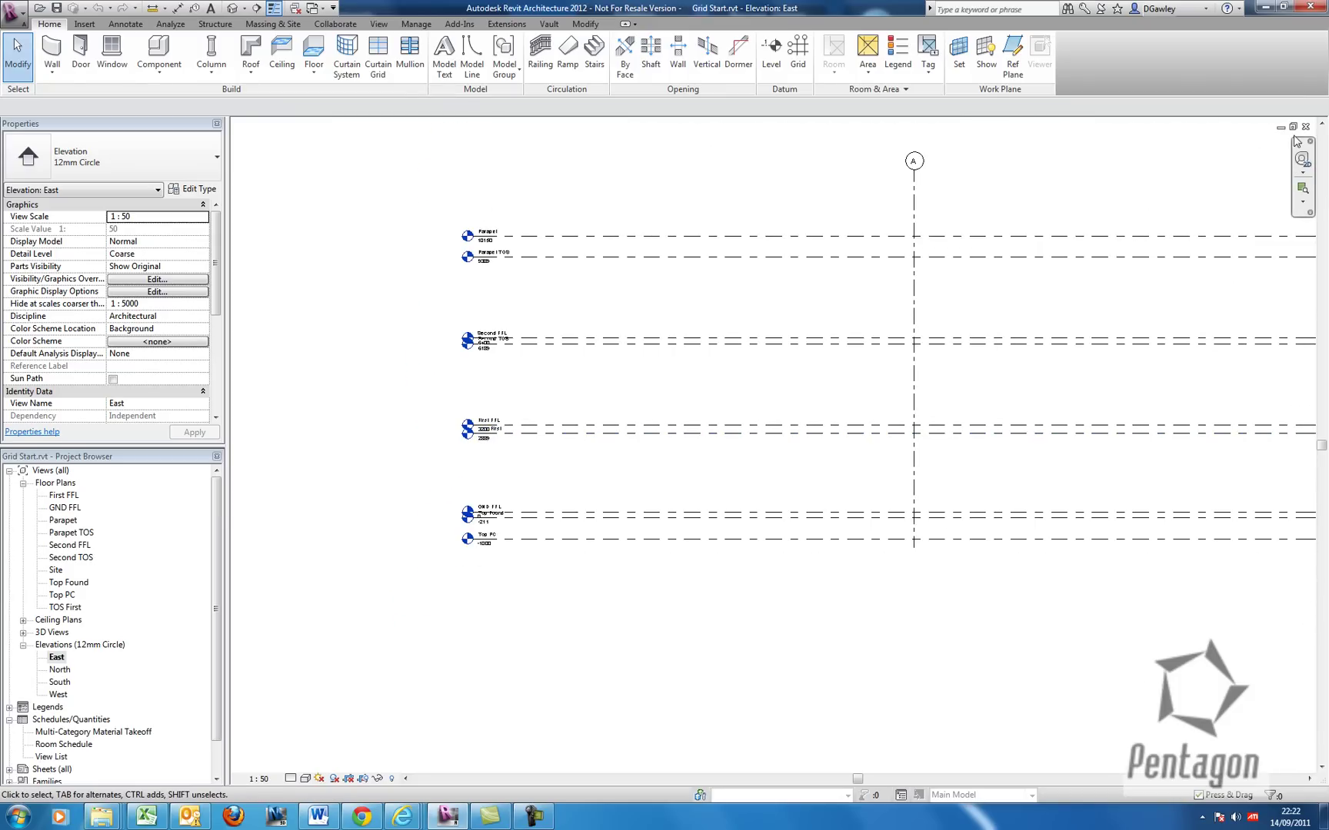
{"action": "key", "text": "ctrl+Tab"}
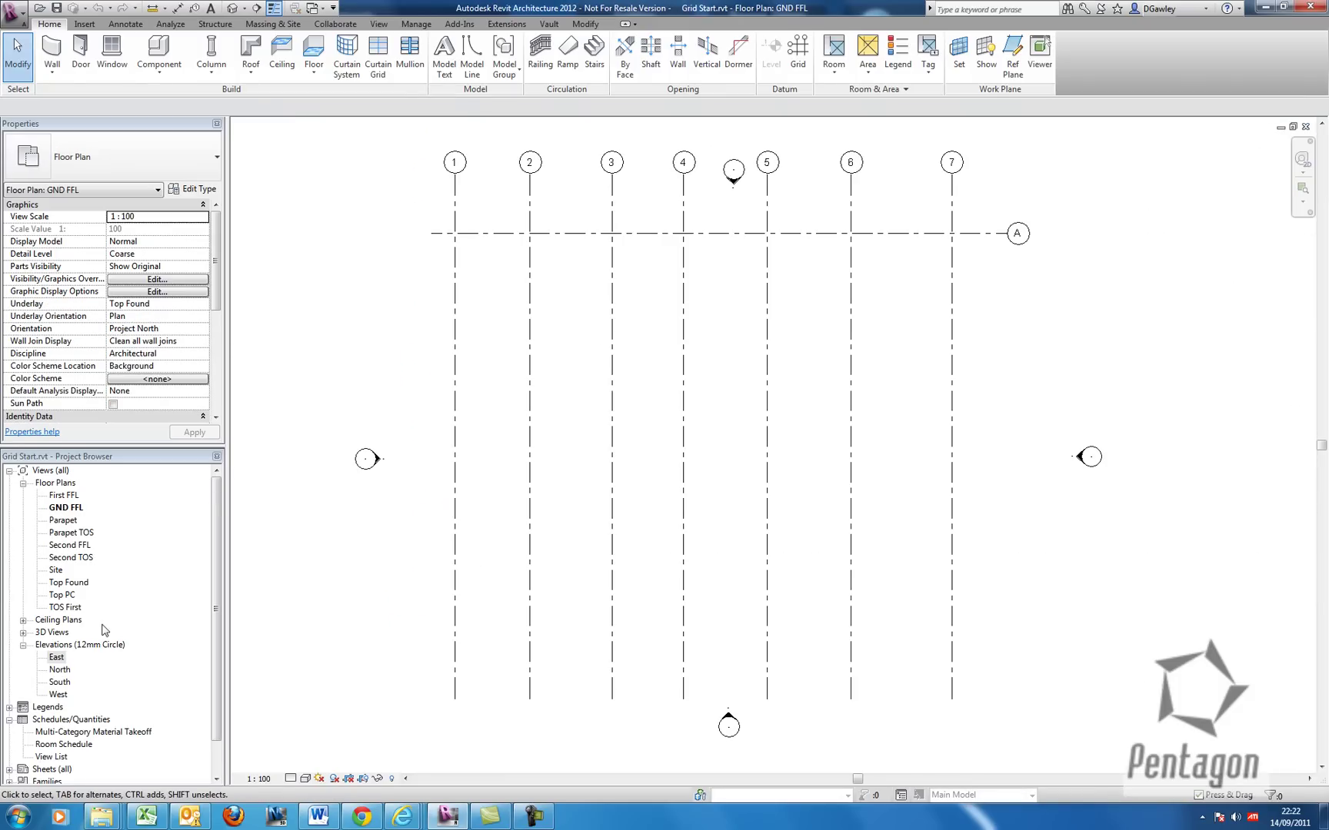
{"action": "middle_click_drag", "start_coordinate": [569, 390], "coordinate": [571, 424]}
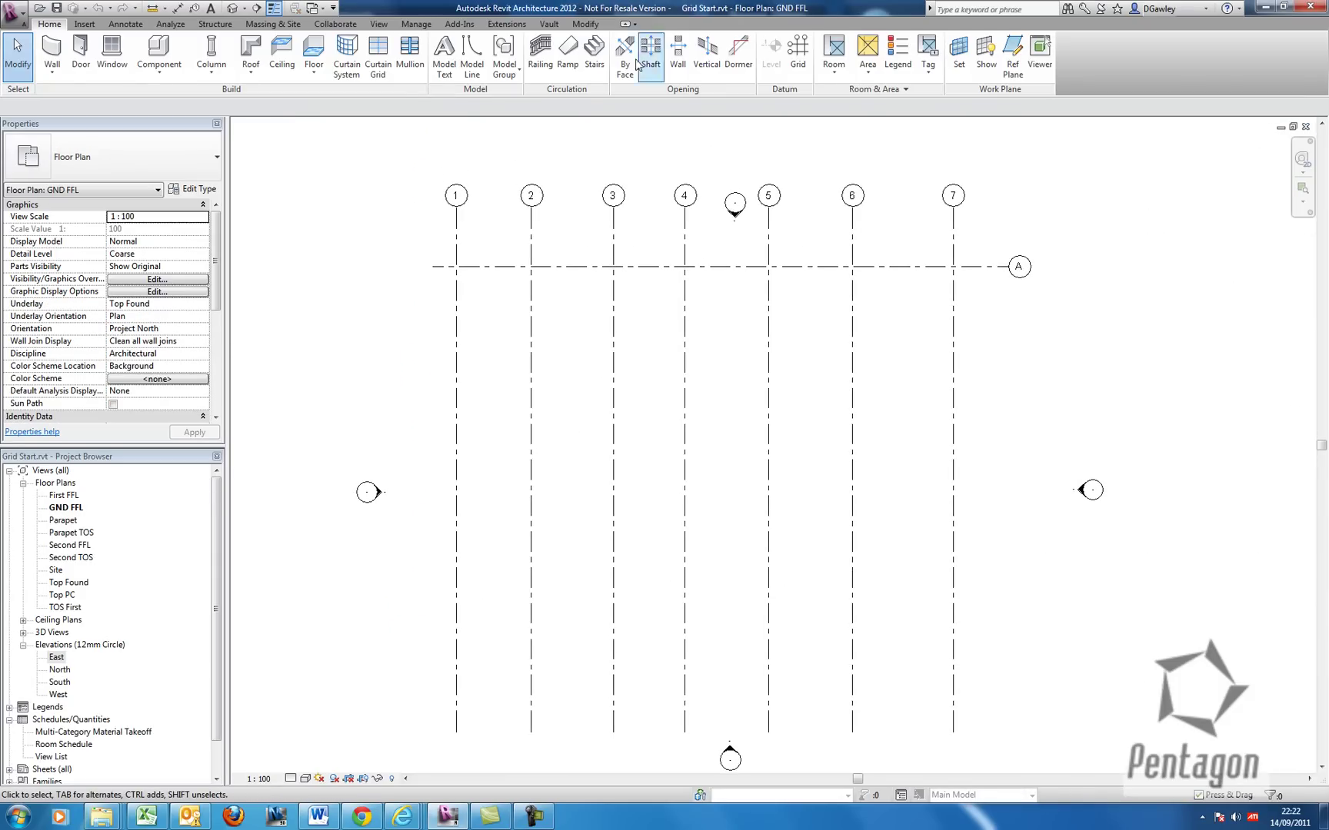
On the Top PC plan, offset from grid A at 5000 to create grids B, C, D, E and F.
{"action": "double_click", "coordinate": [62, 596]}
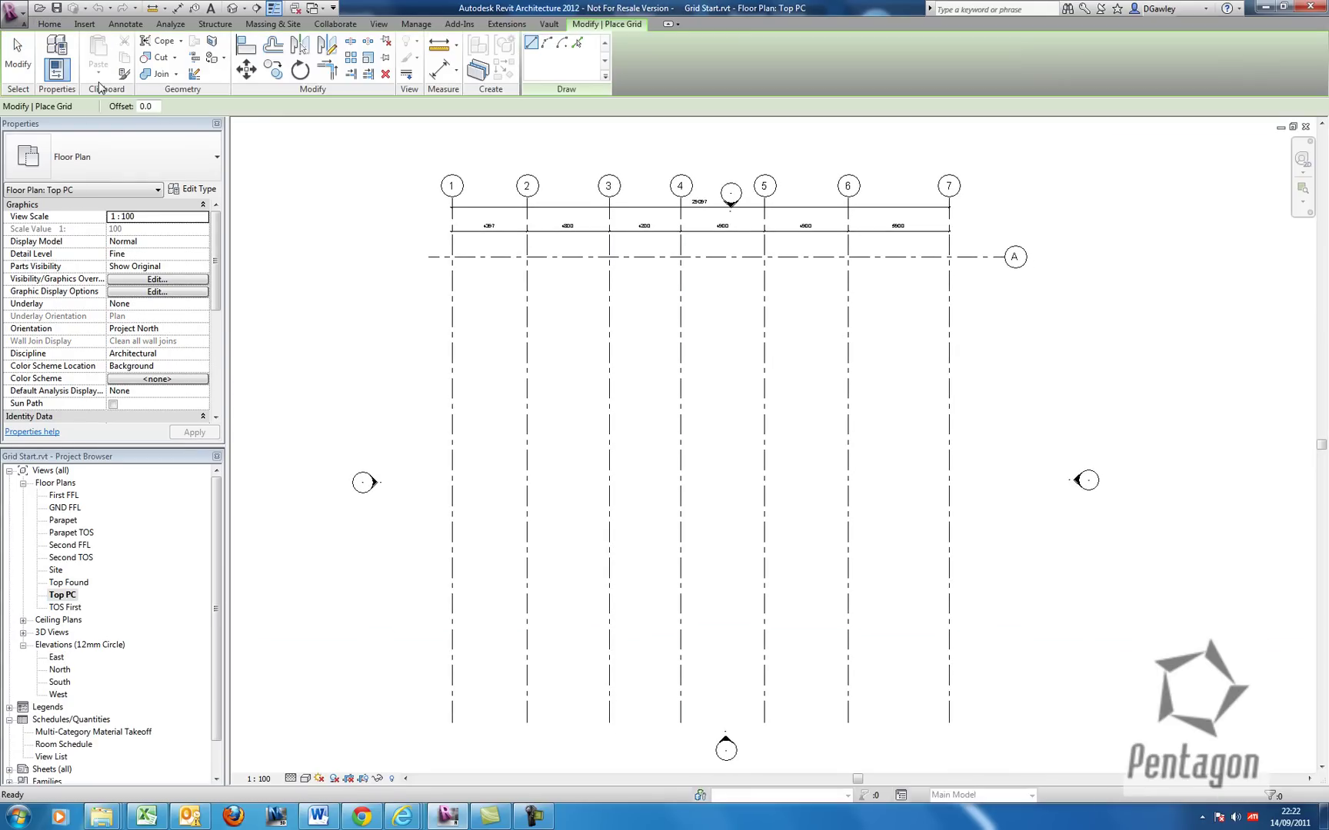
{"action": "left_click", "coordinate": [579, 45]}
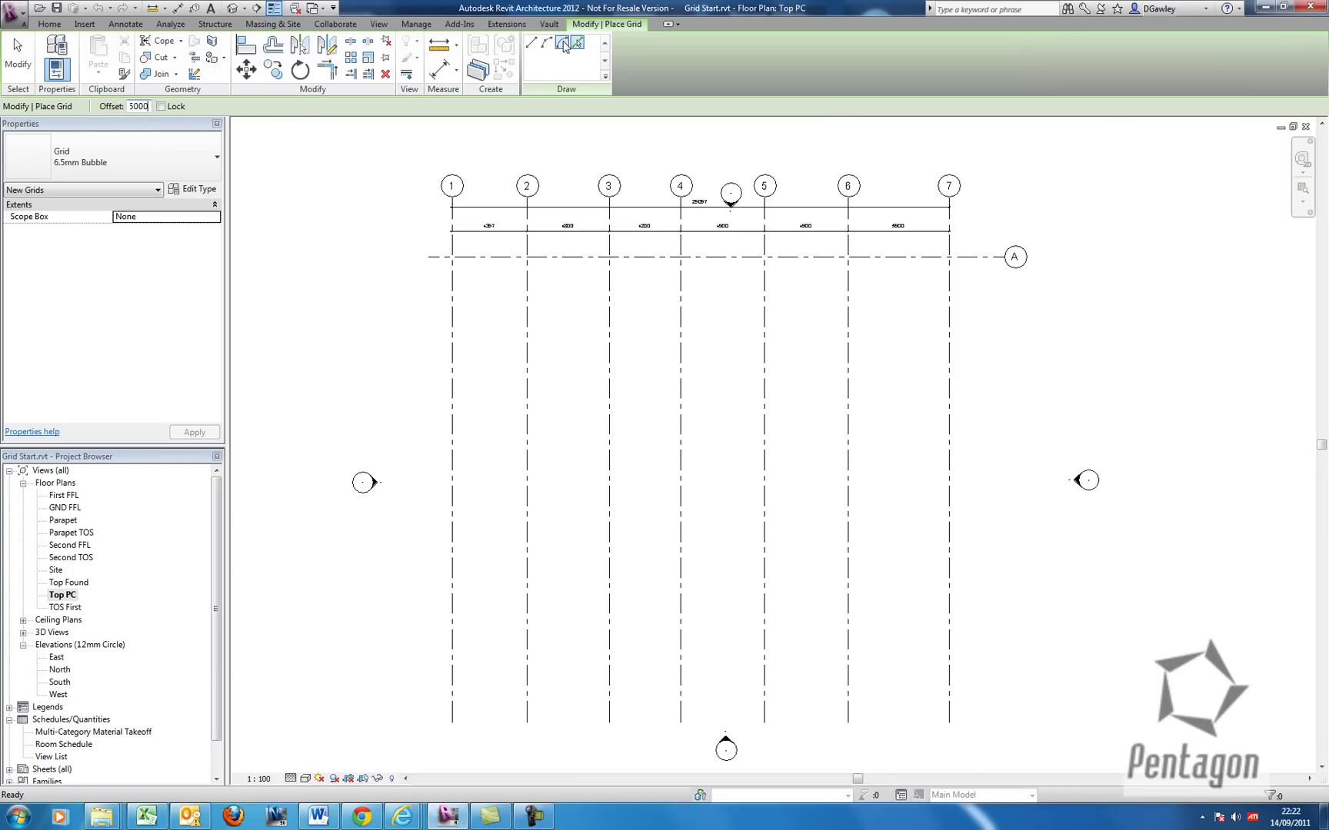
{"action": "left_click", "coordinate": [659, 259]}
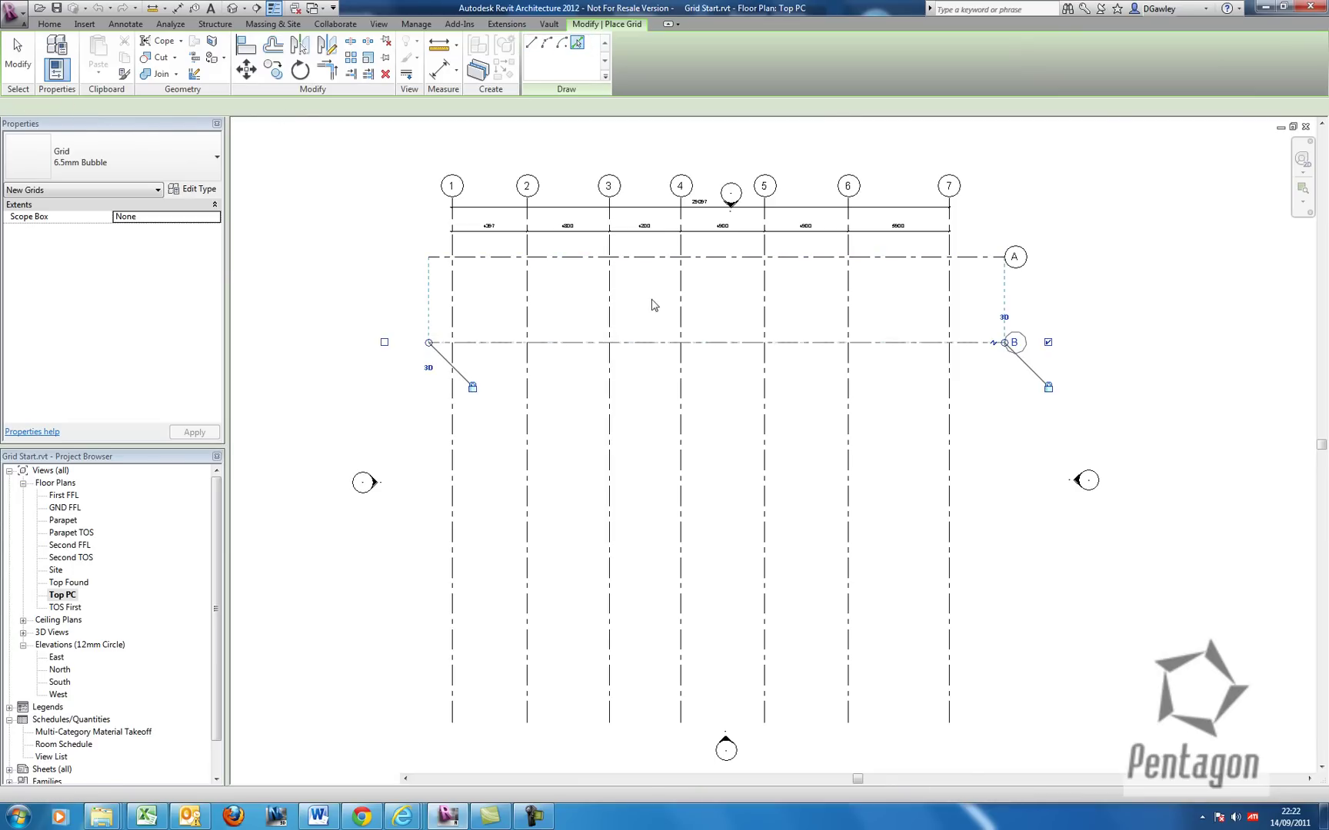
{"action": "left_click", "coordinate": [641, 346]}
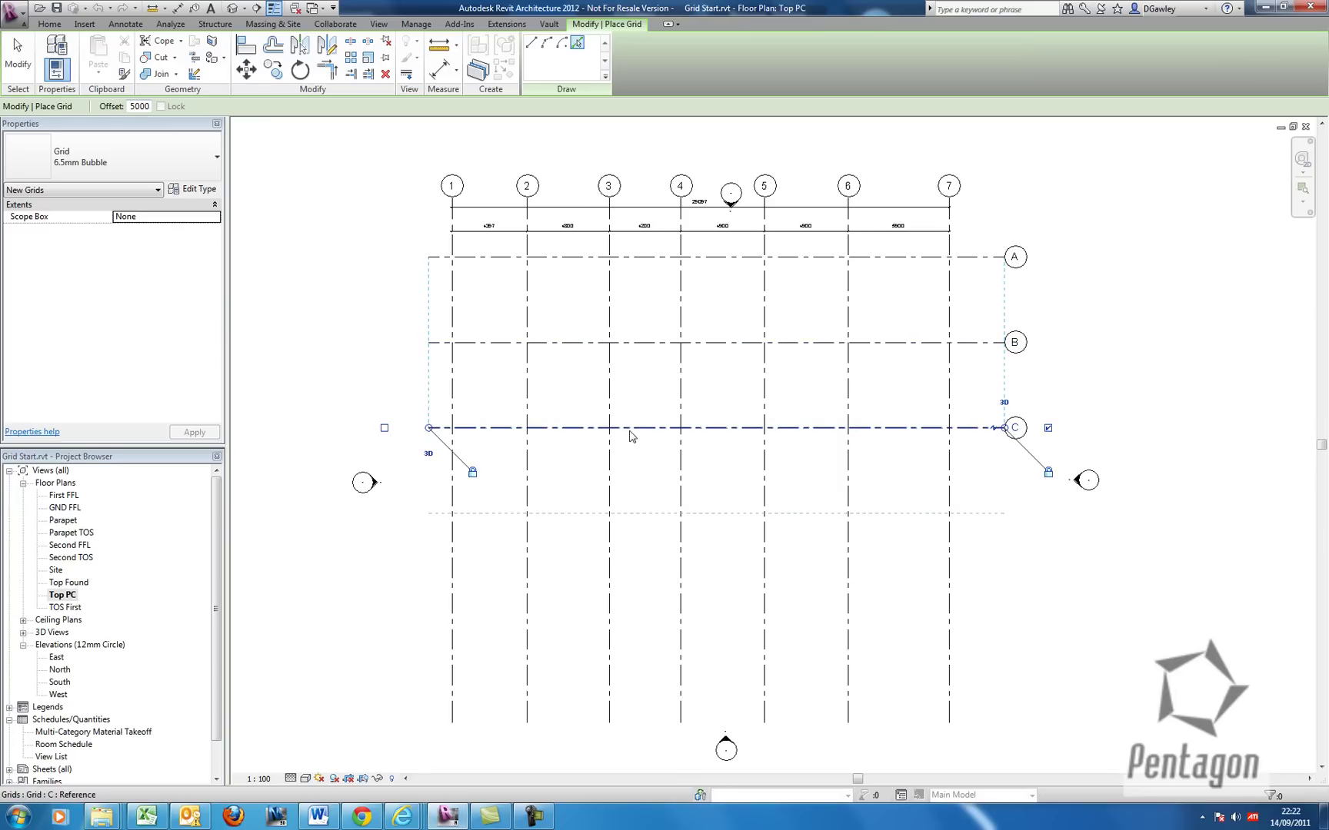
{"action": "left_click", "coordinate": [629, 429]}
{"action": "left_click", "coordinate": [636, 515]}
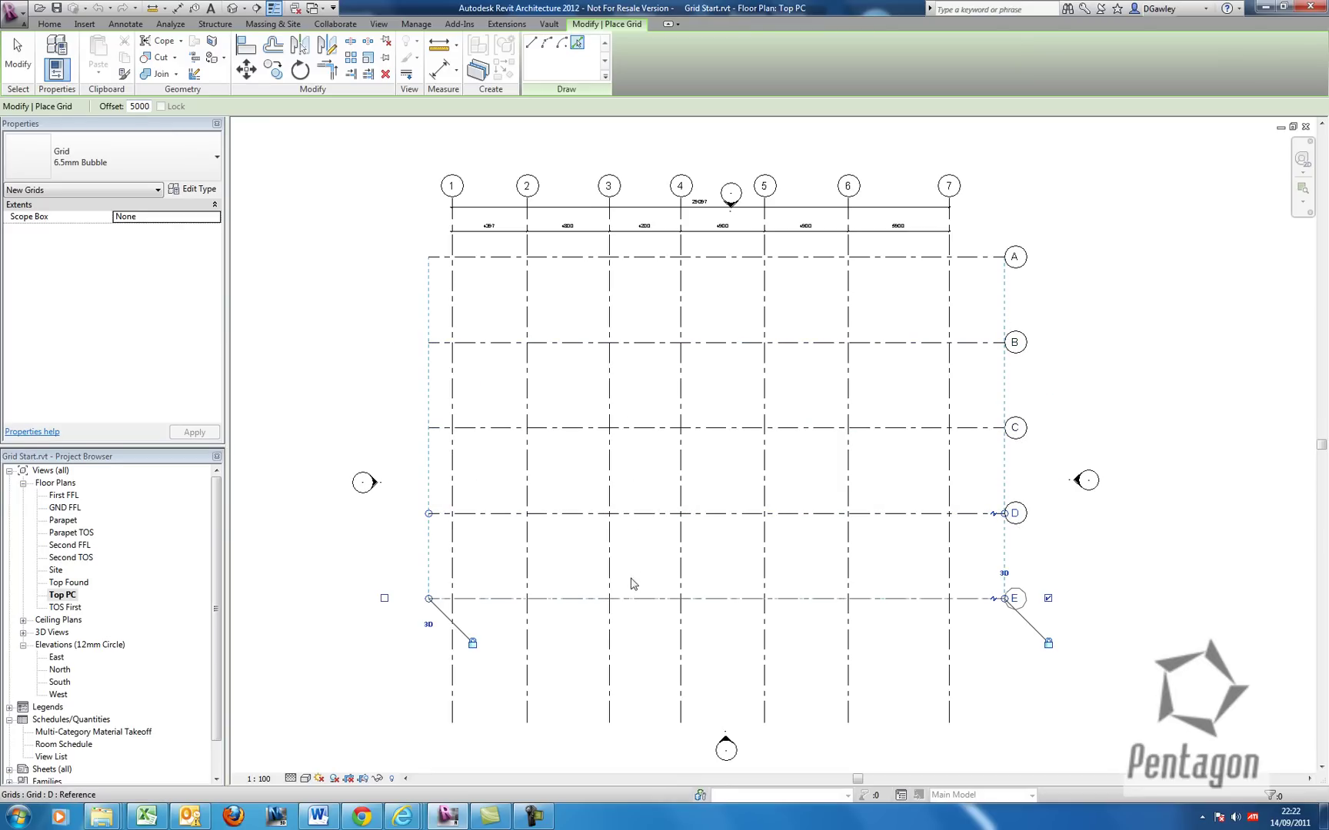
{"action": "left_click", "coordinate": [642, 599]}
{"action": "right_click", "coordinate": [629, 347]}
{"action": "left_click", "coordinate": [638, 354]}
{"action": "right_click", "coordinate": [645, 314]}
{"action": "left_click", "coordinate": [654, 322]}
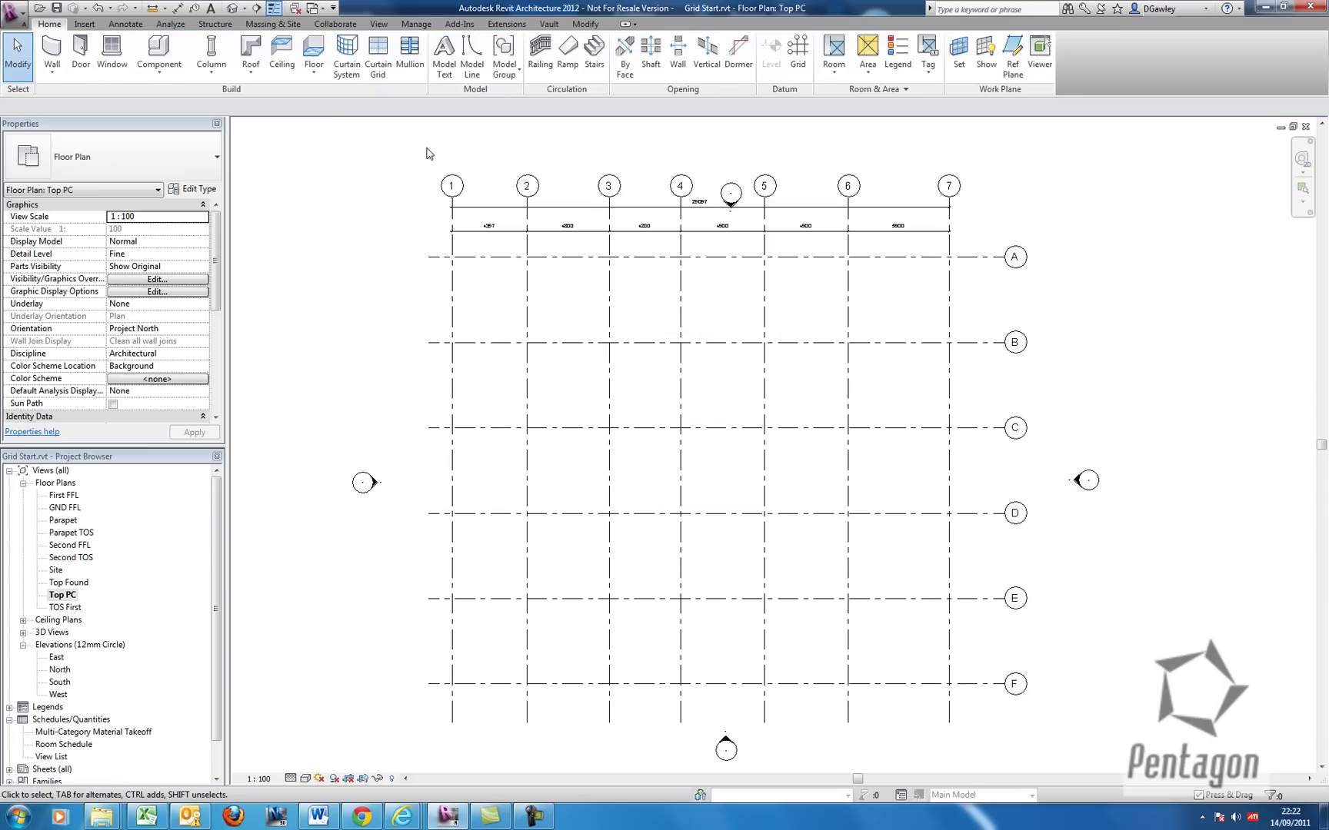
Draw arc grid G as a 7500-radius semicircle from B/7 to E/7.
{"action": "left_click", "coordinate": [798, 46]}
{"action": "left_click", "coordinate": [547, 43]}
{"action": "left_click", "coordinate": [949, 343]}
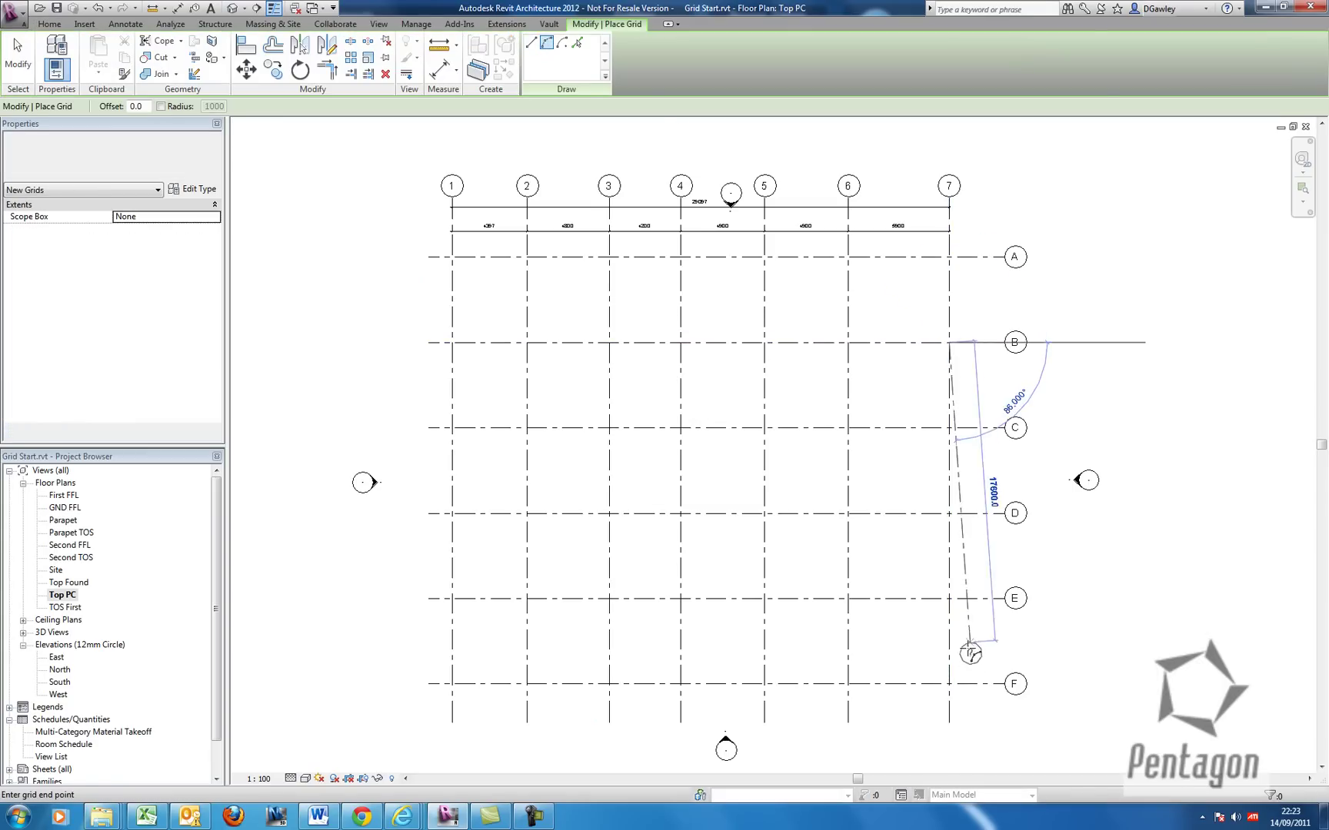
{"action": "left_click", "coordinate": [949, 598]}
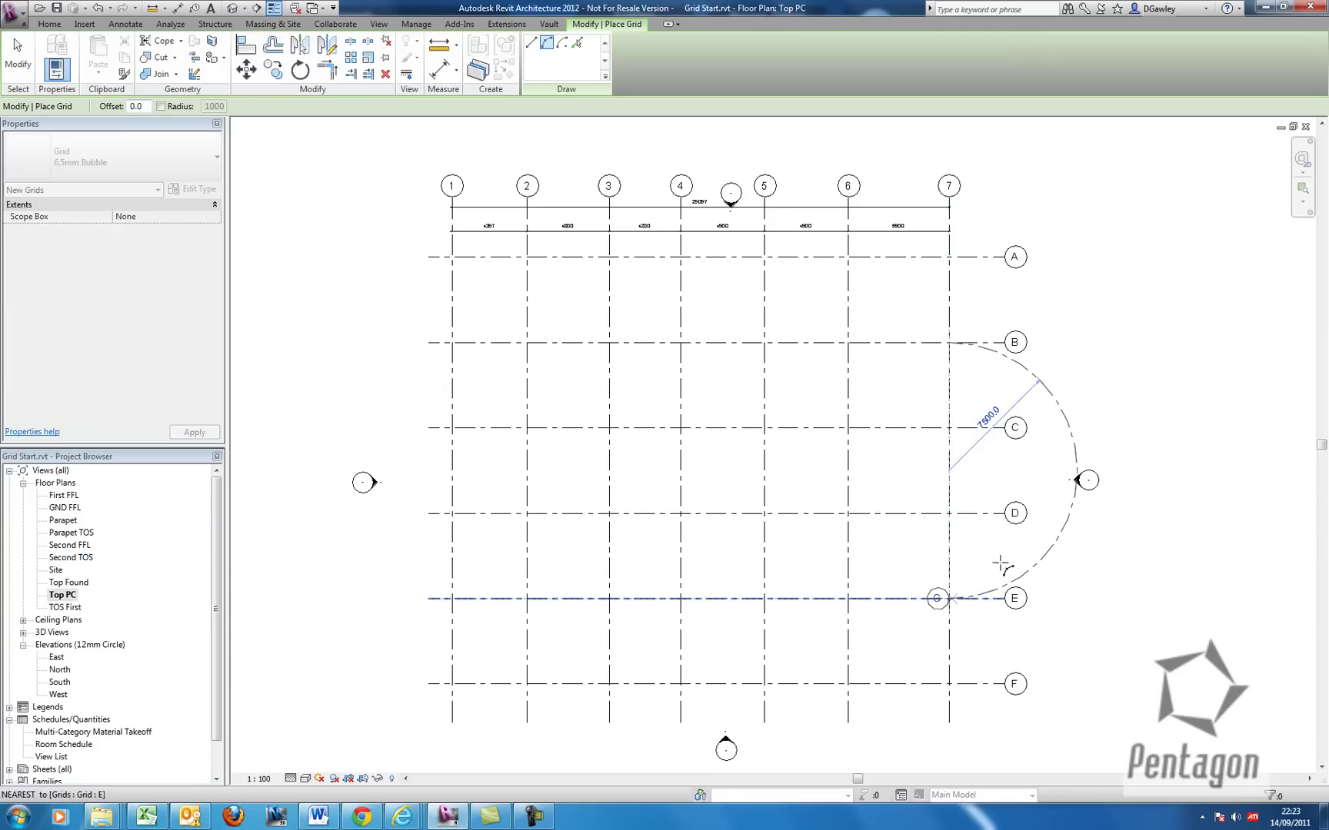
{"action": "left_click", "coordinate": [1085, 476]}
{"action": "right_click", "coordinate": [1091, 434]}
{"action": "left_click", "coordinate": [1115, 425]}
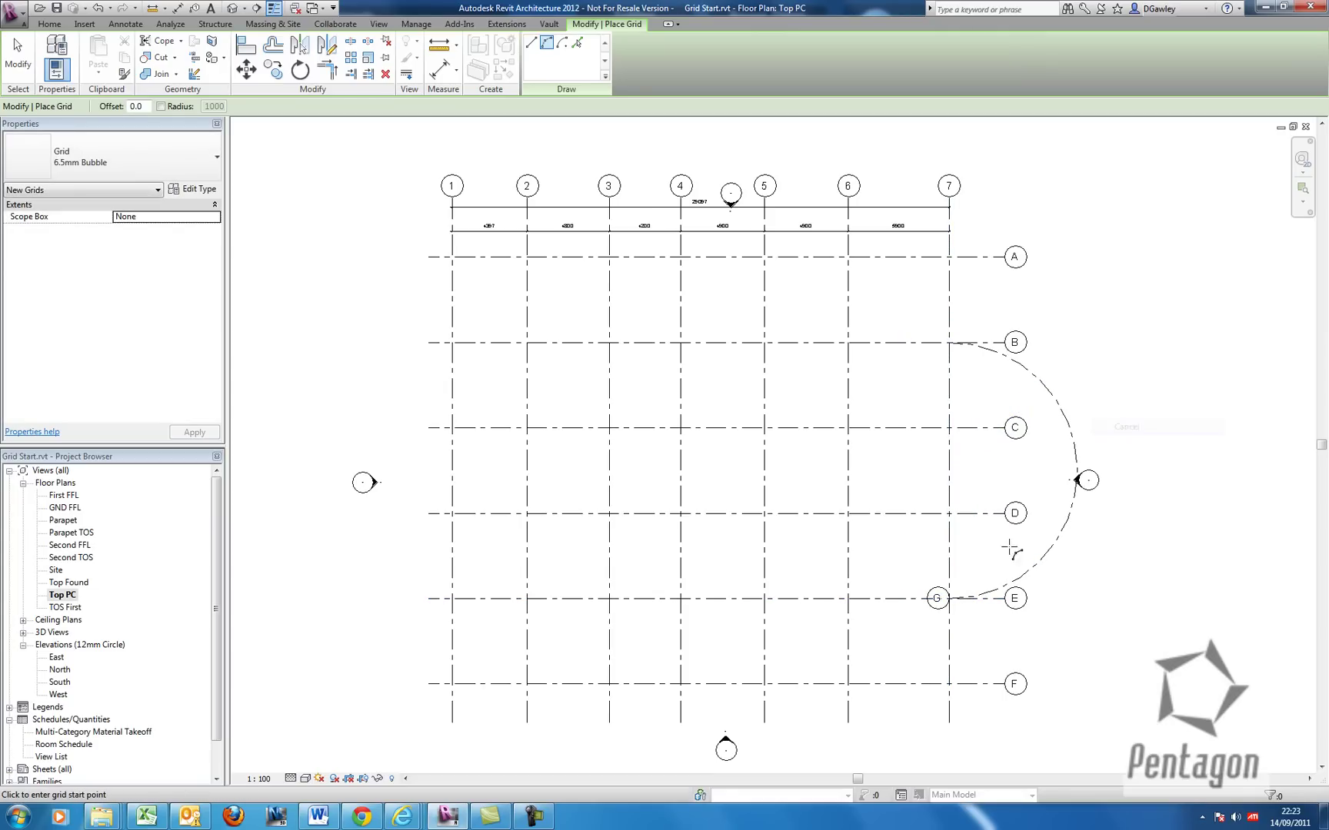
{"action": "key", "text": "Escape"}
{"action": "scroll", "coordinate": [986, 600], "scroll_direction": "up", "scroll_amount": 3}
{"action": "scroll", "coordinate": [998, 600], "scroll_direction": "up", "scroll_amount": 2}
Add an elbow to grid G's bubble and drop it below gridline E.
{"action": "left_click", "coordinate": [908, 599]}
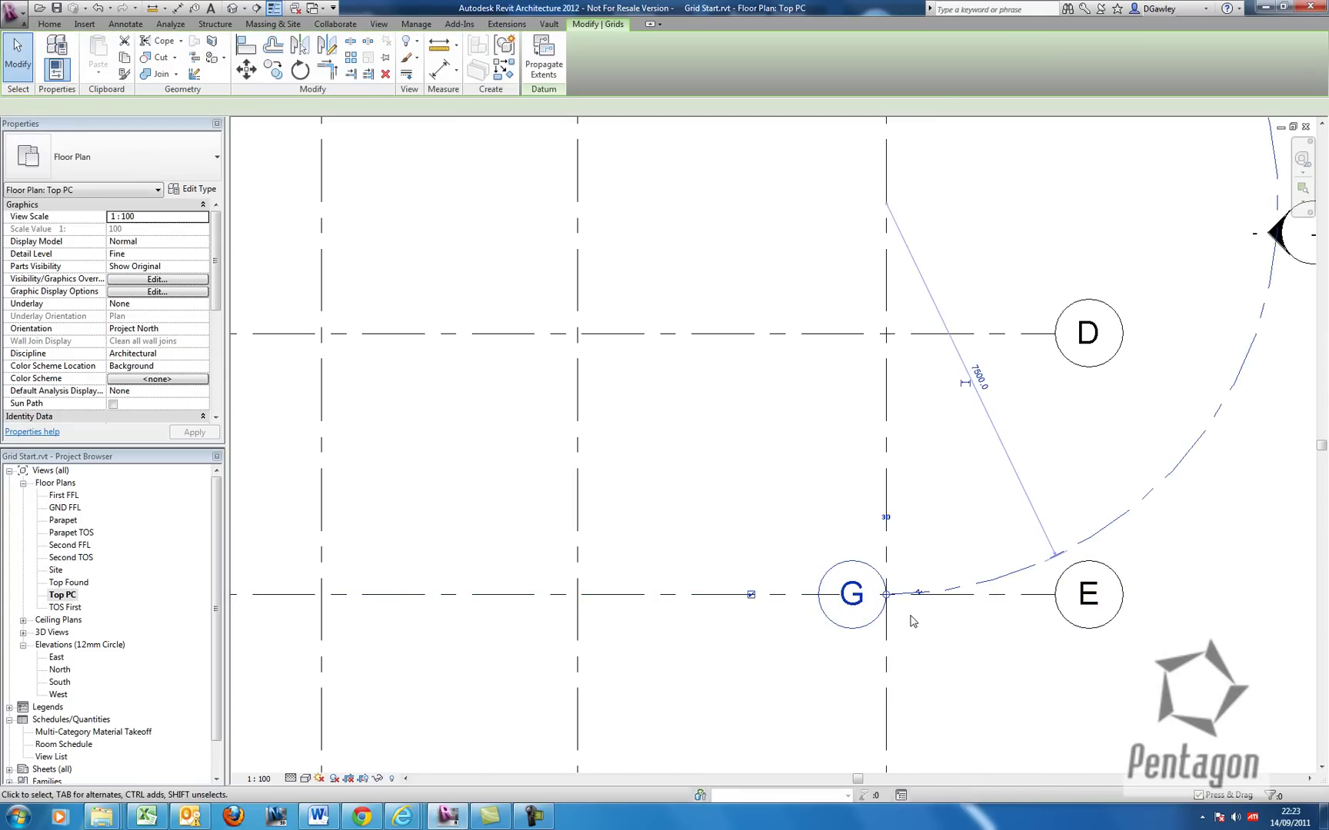
{"action": "left_click", "coordinate": [915, 593]}
{"action": "left_click_drag", "start_coordinate": [908, 603], "coordinate": [916, 625]}
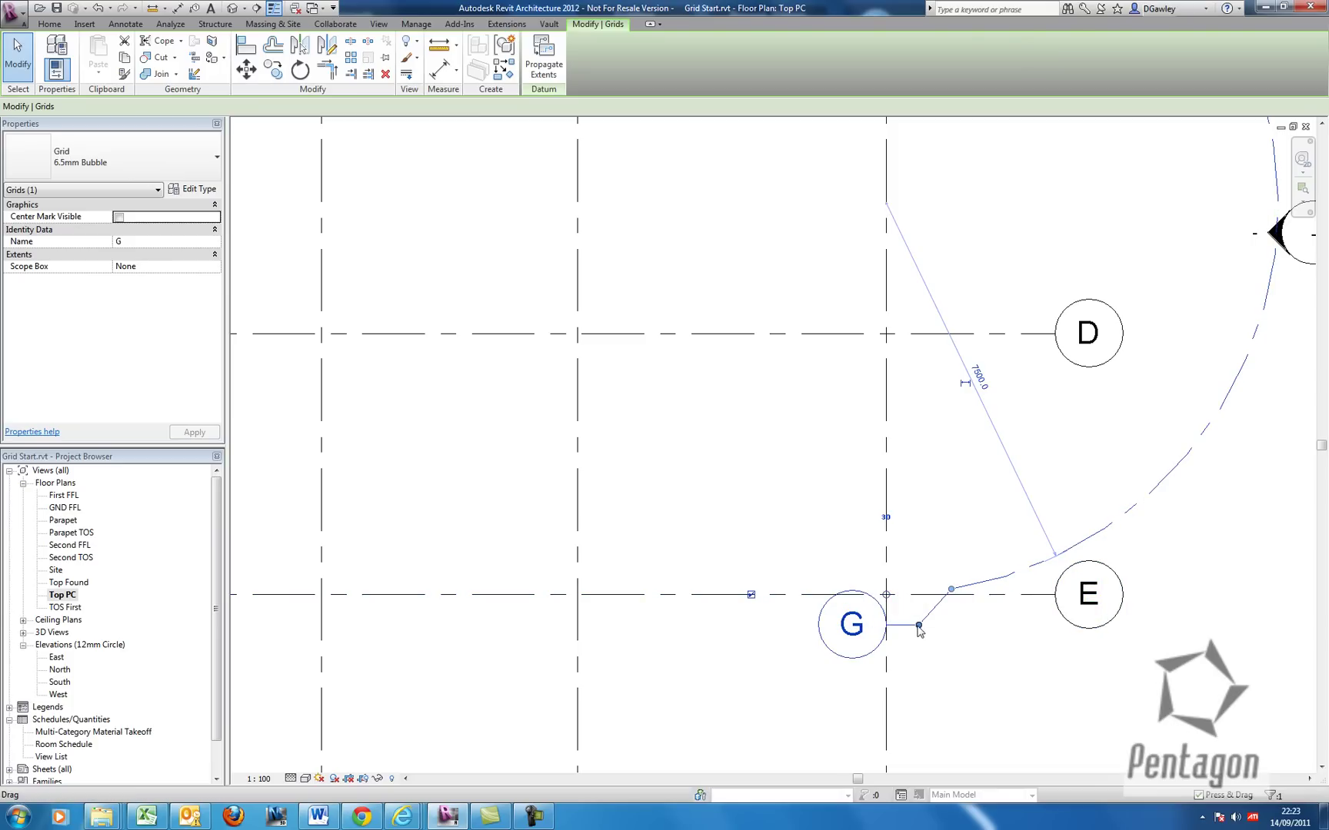
{"action": "left_click", "coordinate": [955, 469]}
{"action": "scroll", "coordinate": [954, 477], "scroll_direction": "down", "scroll_amount": 3}
{"action": "scroll", "coordinate": [954, 477], "scroll_direction": "down", "scroll_amount": 1}
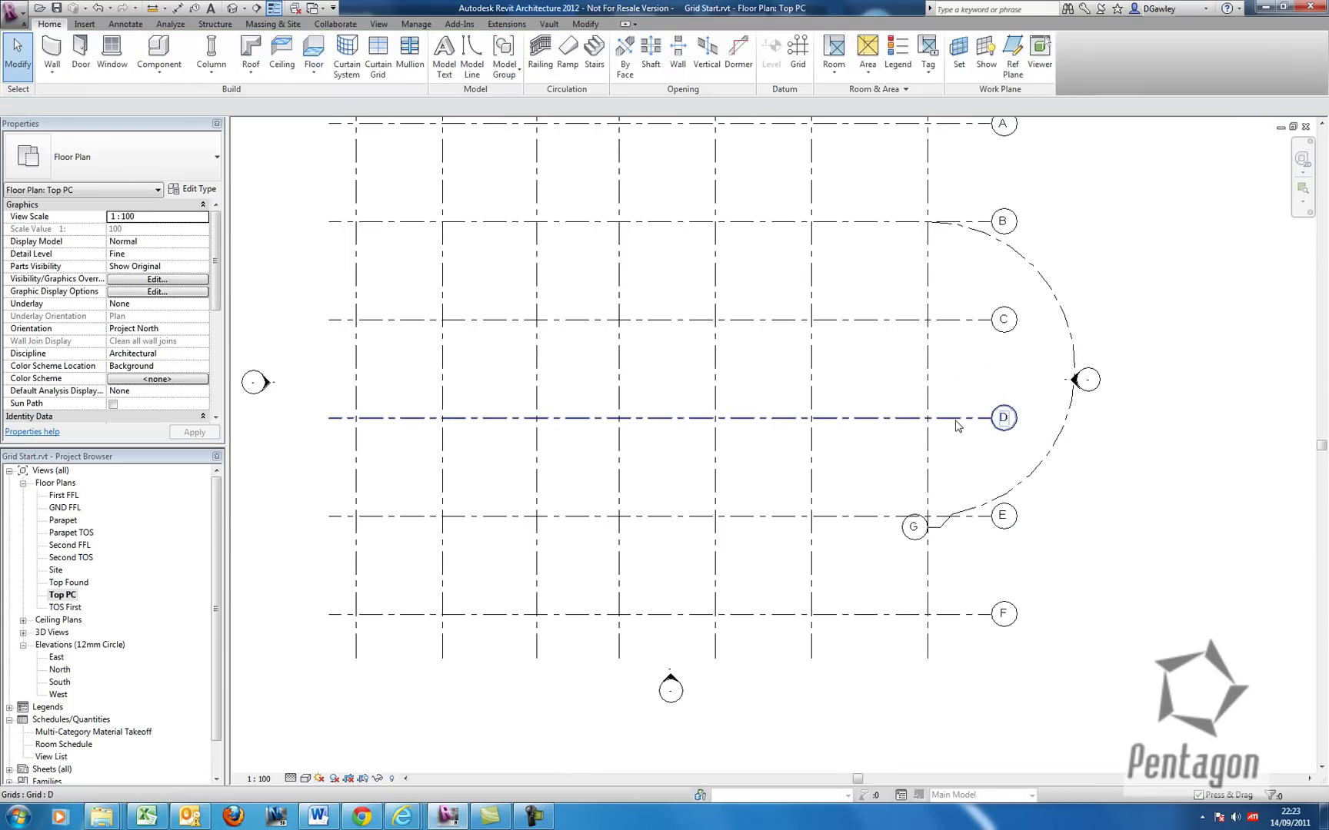
{"action": "left_click", "coordinate": [992, 419]}
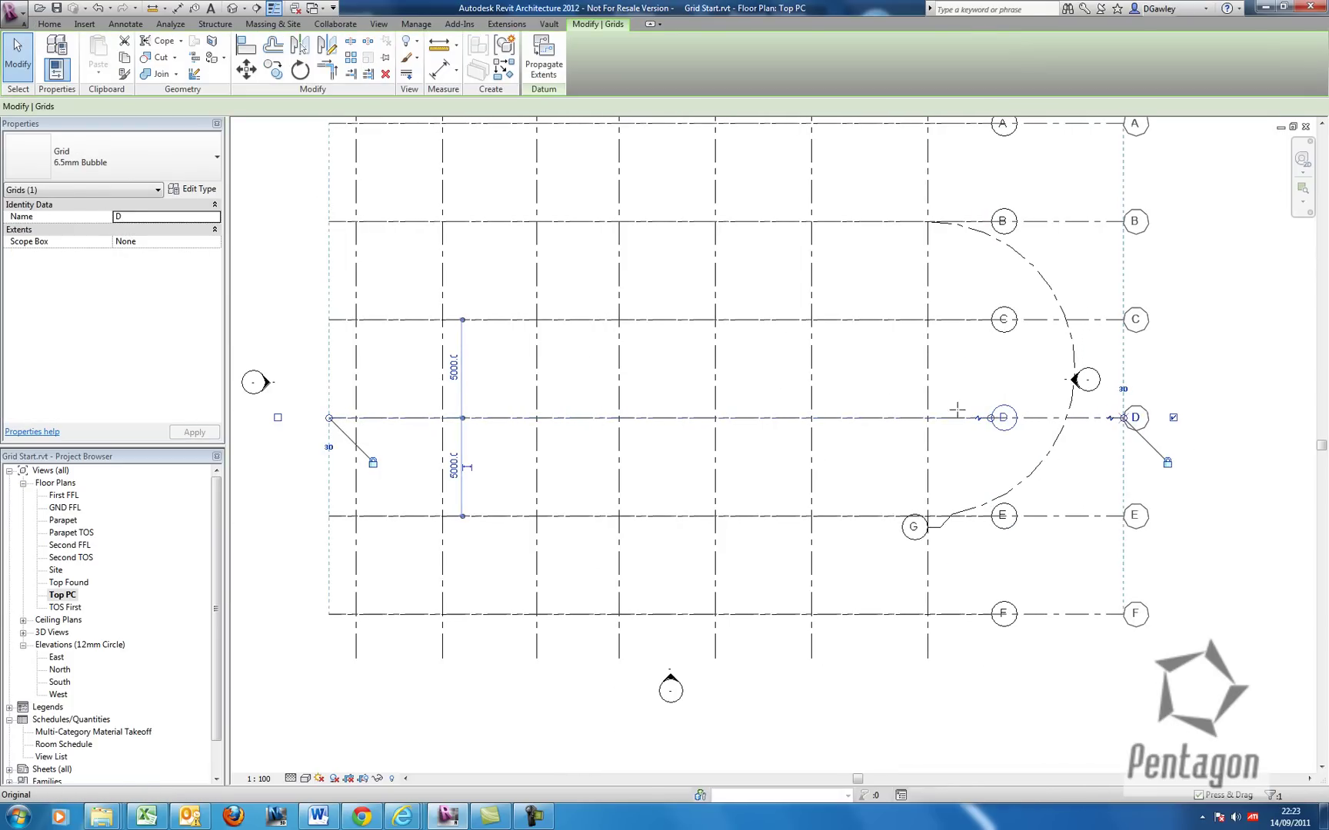
{"action": "left_click", "coordinate": [892, 398]}
{"action": "scroll", "coordinate": [869, 398], "scroll_direction": "down", "scroll_amount": 4}
{"action": "scroll", "coordinate": [694, 344], "scroll_direction": "up", "scroll_amount": 3}
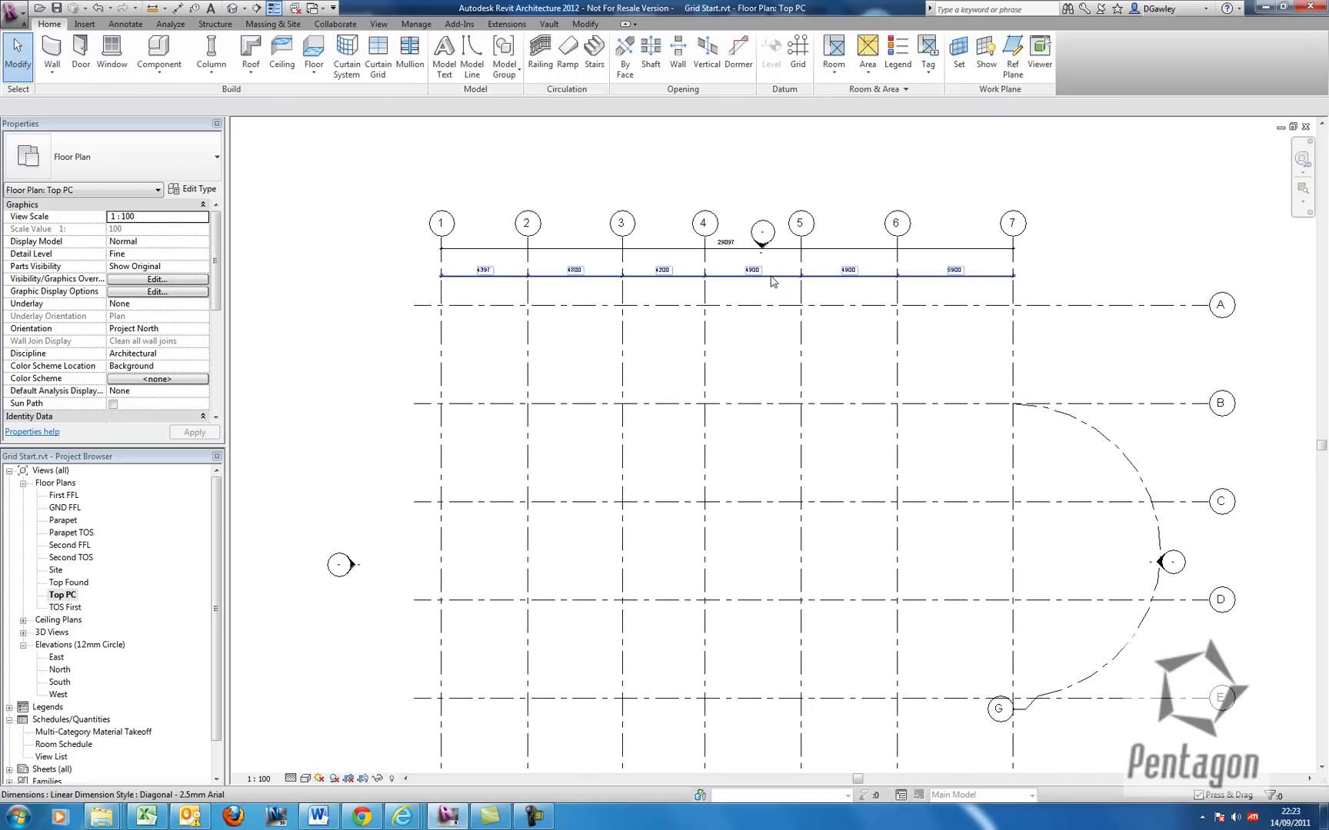
Toggle EQ on the grid 1–7 dimension string so the bays split the 29097 overall equally.
{"action": "left_click", "coordinate": [773, 295]}
{"action": "middle_click_drag", "start_coordinate": [761, 341], "coordinate": [752, 356]}
{"action": "scroll", "coordinate": [750, 354], "scroll_direction": "up", "scroll_amount": 2}
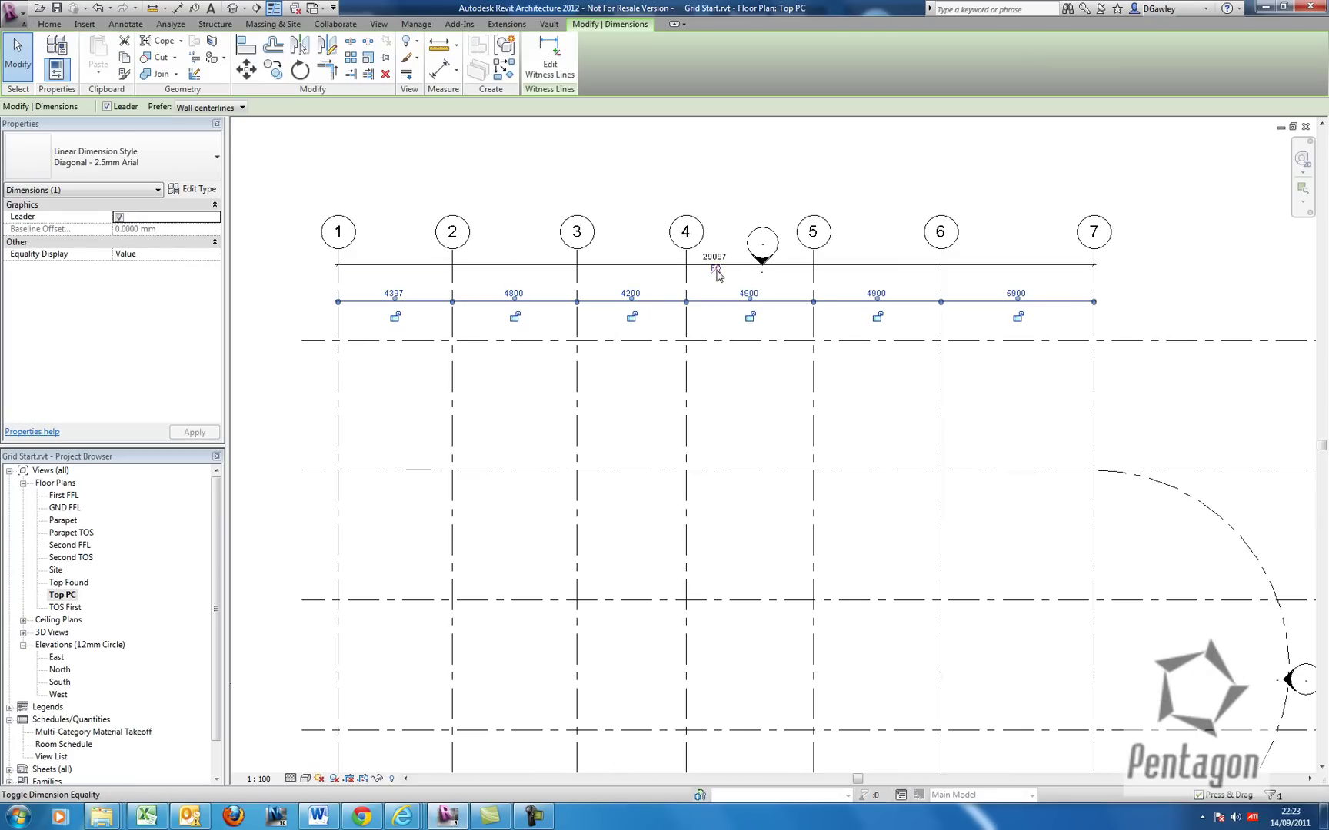
{"action": "left_click", "coordinate": [716, 271]}
{"action": "left_click", "coordinate": [314, 279]}
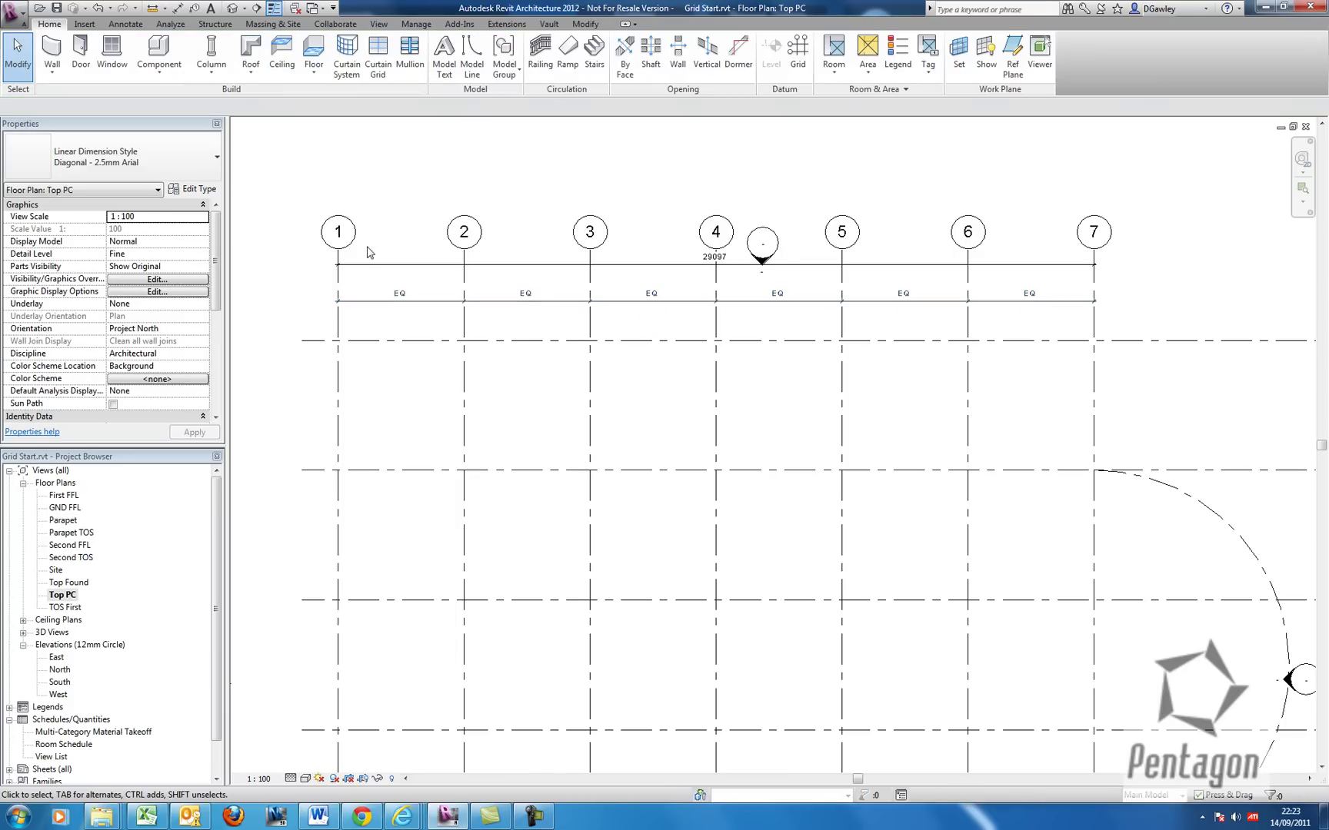
{"action": "scroll", "coordinate": [1030, 398], "scroll_direction": "down", "scroll_amount": 1}
{"action": "scroll", "coordinate": [1073, 430], "scroll_direction": "down", "scroll_amount": 2}
{"action": "scroll", "coordinate": [978, 380], "scroll_direction": "up", "scroll_amount": 1}
{"action": "scroll", "coordinate": [729, 253], "scroll_direction": "up", "scroll_amount": 4}
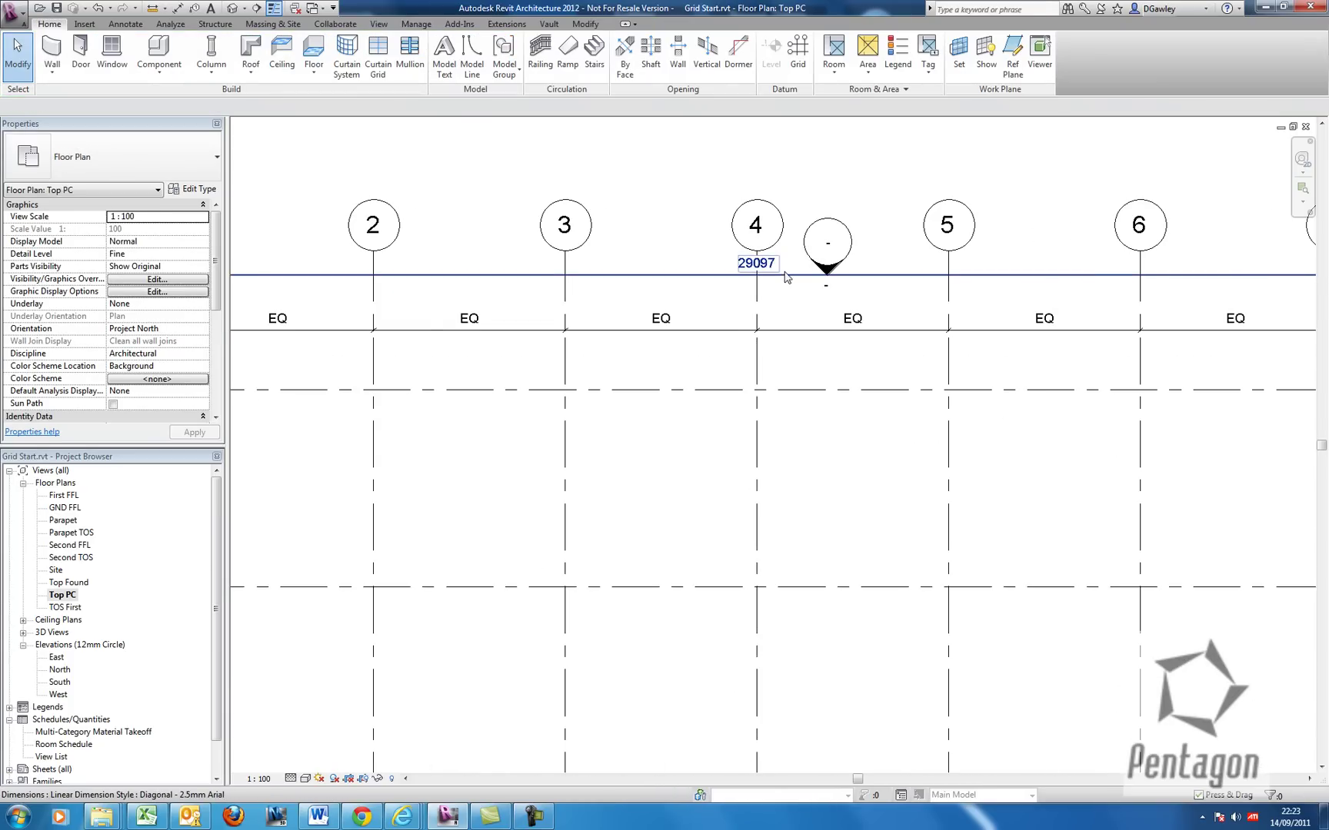
{"action": "scroll", "coordinate": [786, 277], "scroll_direction": "down", "scroll_amount": 5}
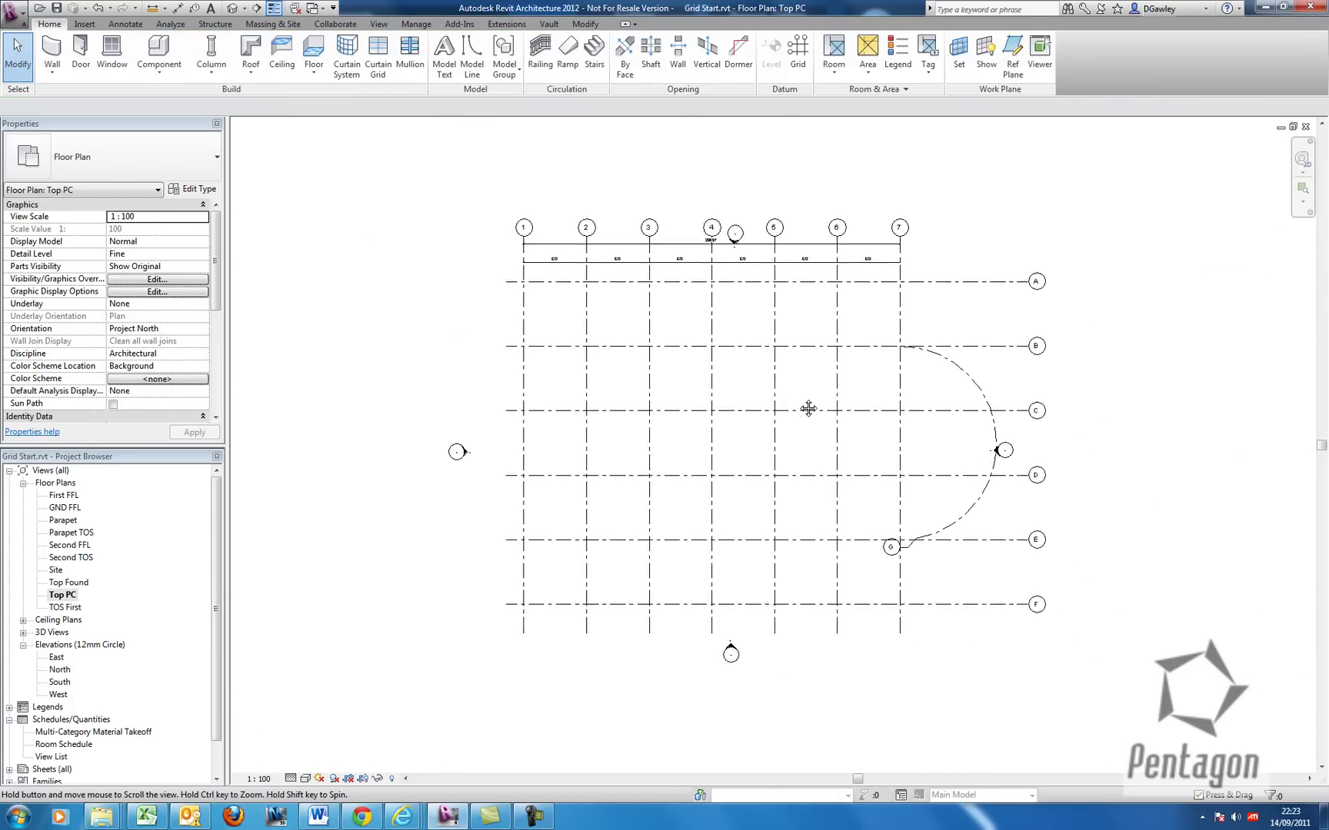
{"action": "scroll", "coordinate": [790, 406], "scroll_direction": "up", "scroll_amount": 1}
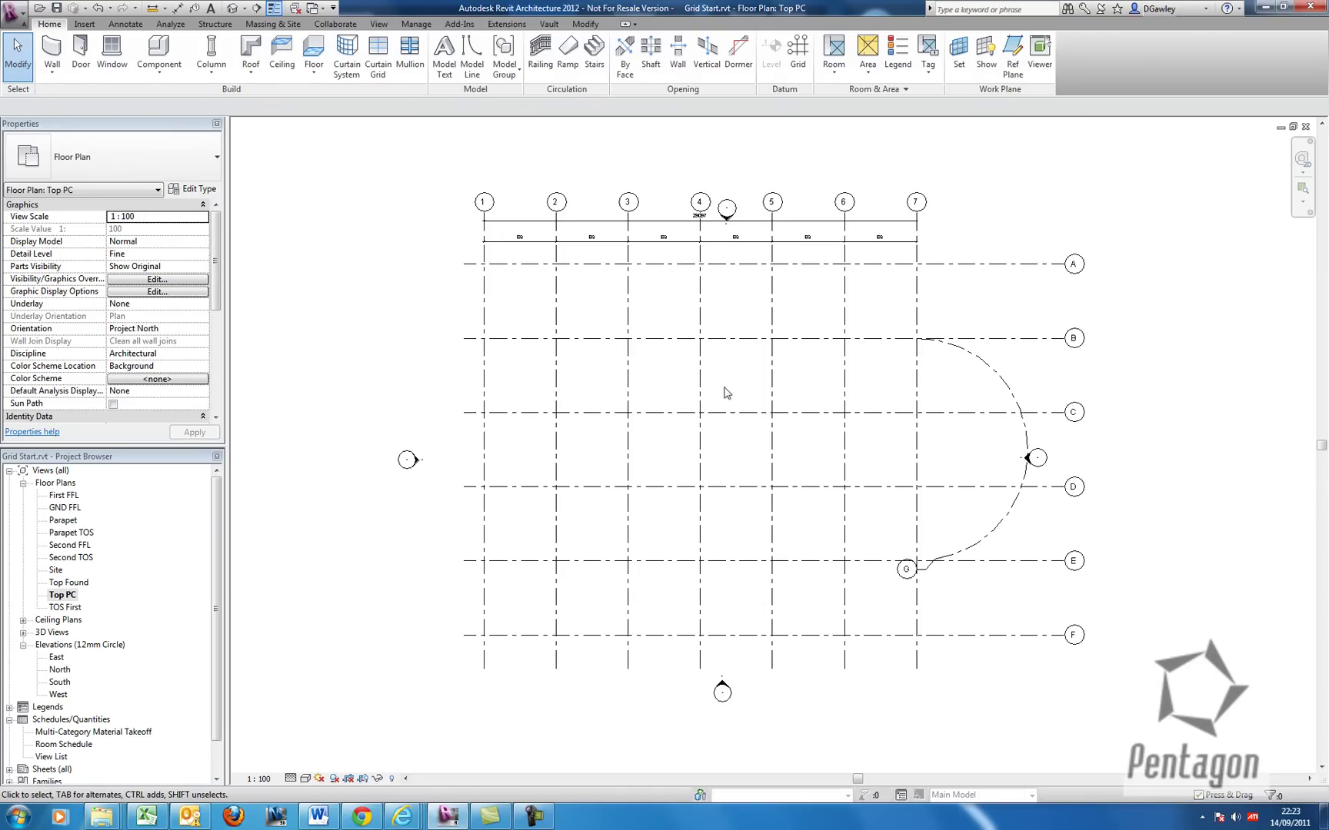
Place 1800x1200x450mm isolated footings at all grid intersections, dismissing the visibility warning.
{"action": "middle_click_drag", "start_coordinate": [809, 395], "coordinate": [776, 395]}
{"action": "left_click", "coordinate": [217, 25]}
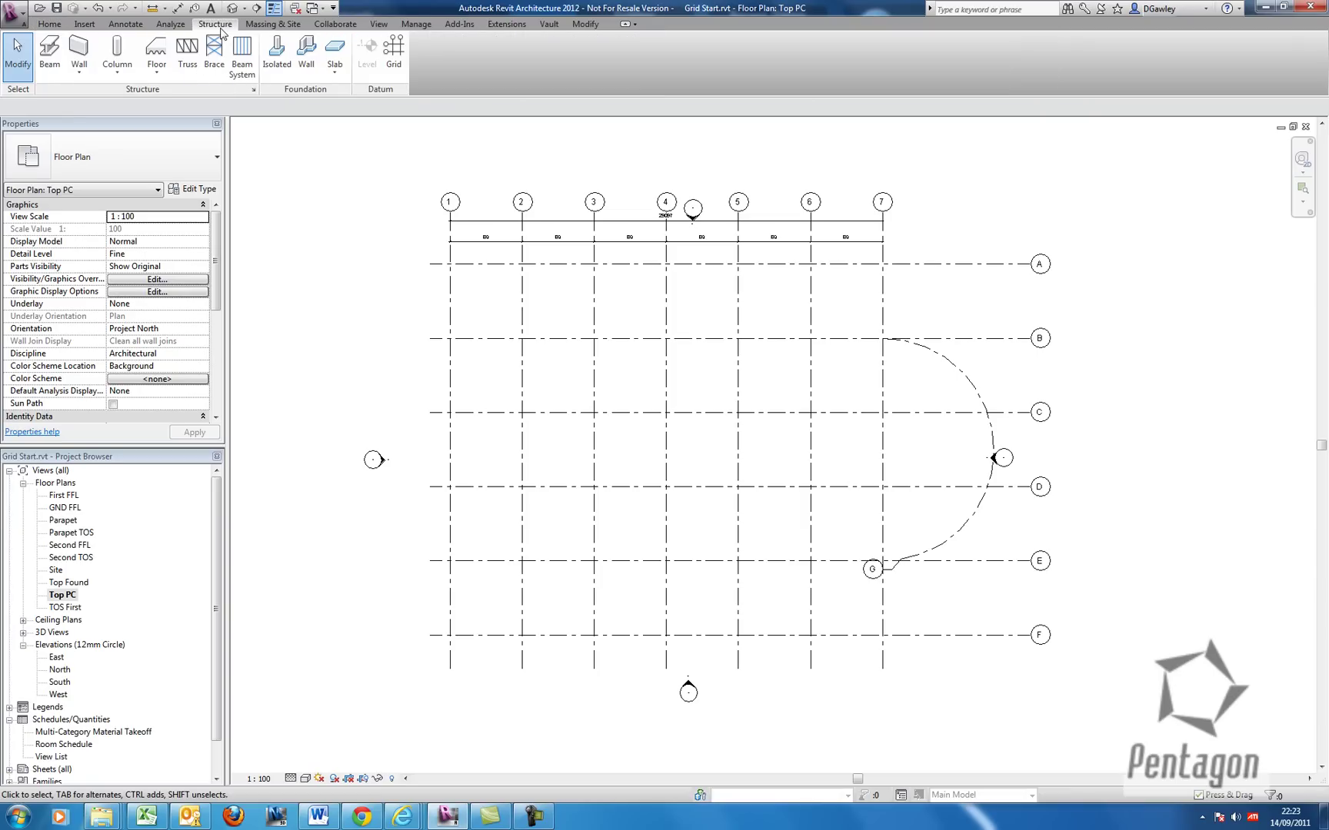
{"action": "left_click", "coordinate": [277, 63]}
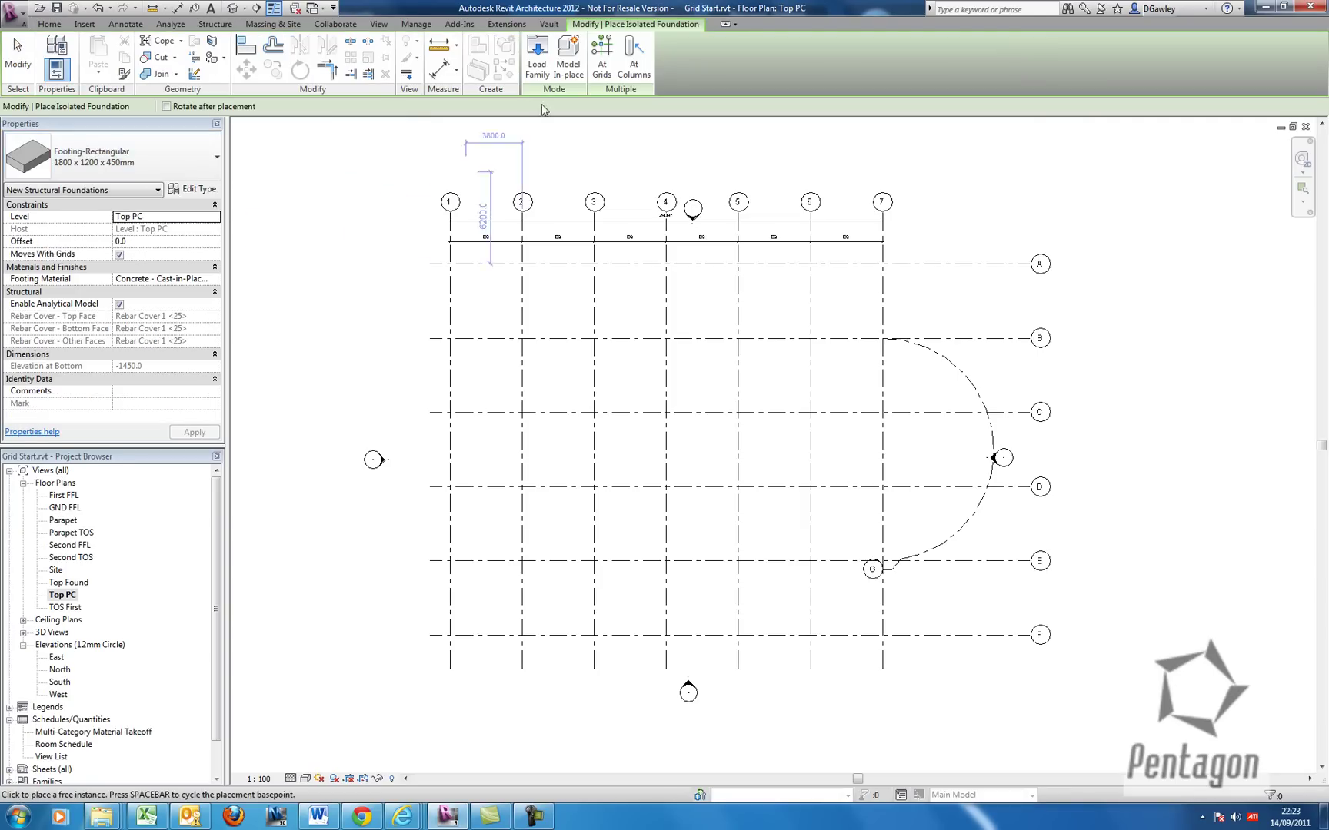
{"action": "left_click", "coordinate": [601, 63]}
{"action": "left_click_drag", "start_coordinate": [350, 152], "coordinate": [1145, 715]}
{"action": "left_click", "coordinate": [536, 54]}
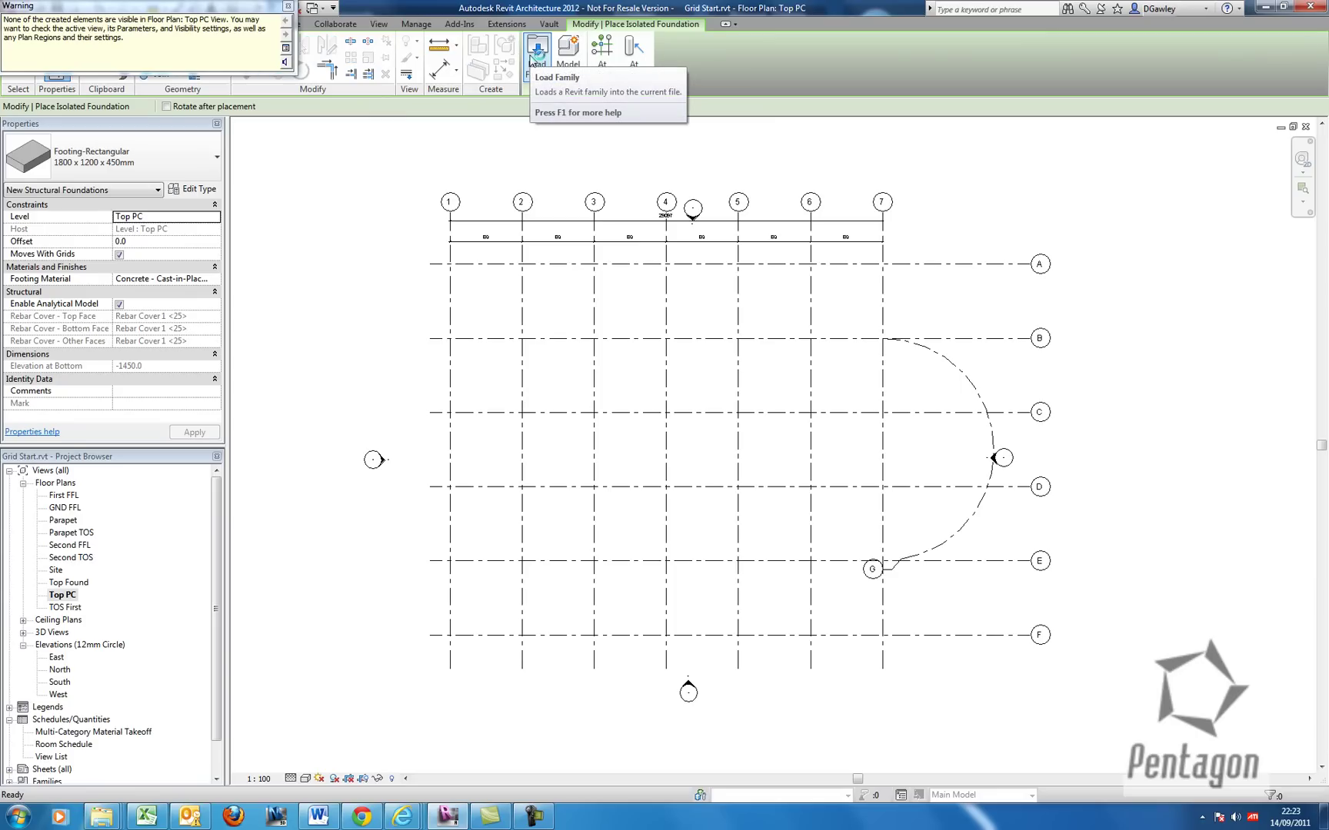
{"action": "left_click", "coordinate": [287, 6]}
{"action": "right_click", "coordinate": [323, 257]}
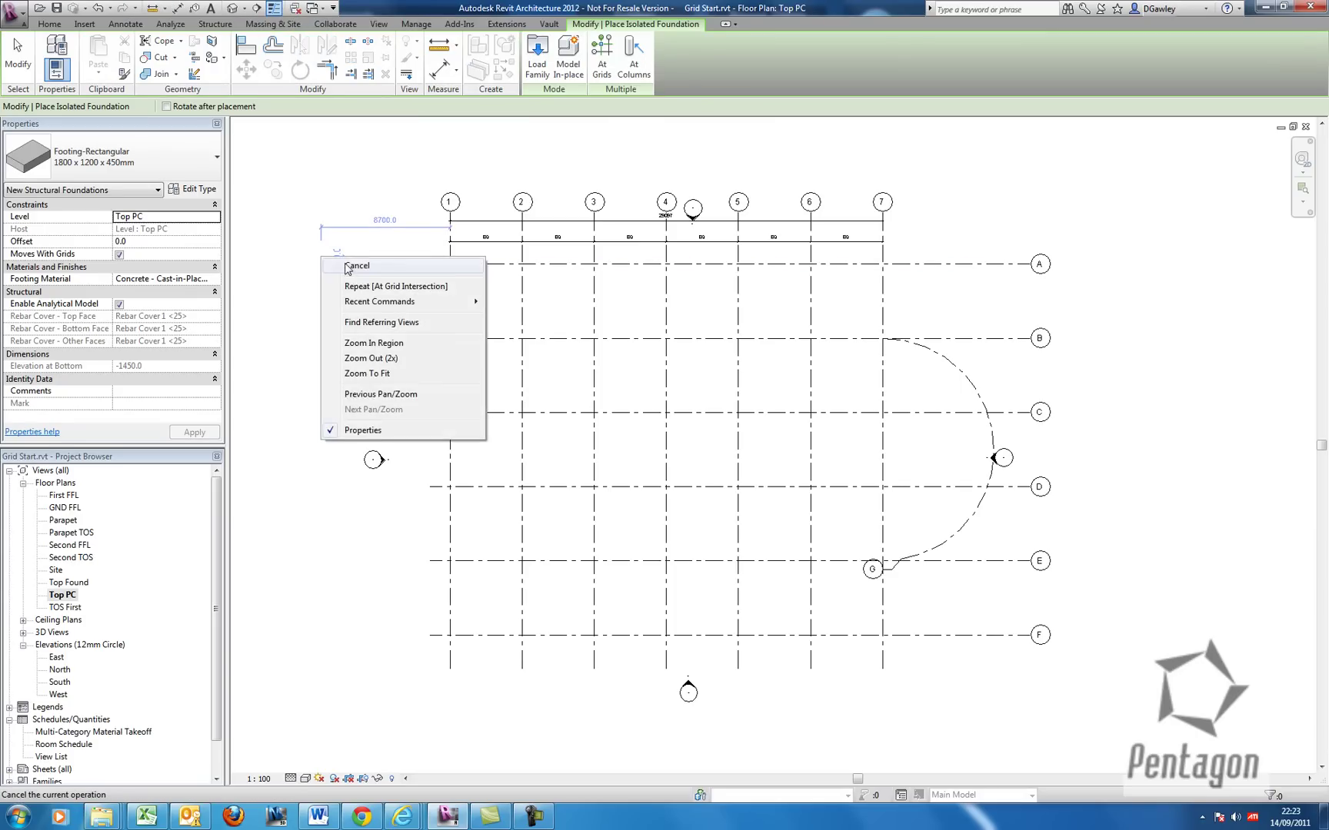
End footing placement and check the footings in the default 3D view.
{"action": "left_click", "coordinate": [348, 267]}
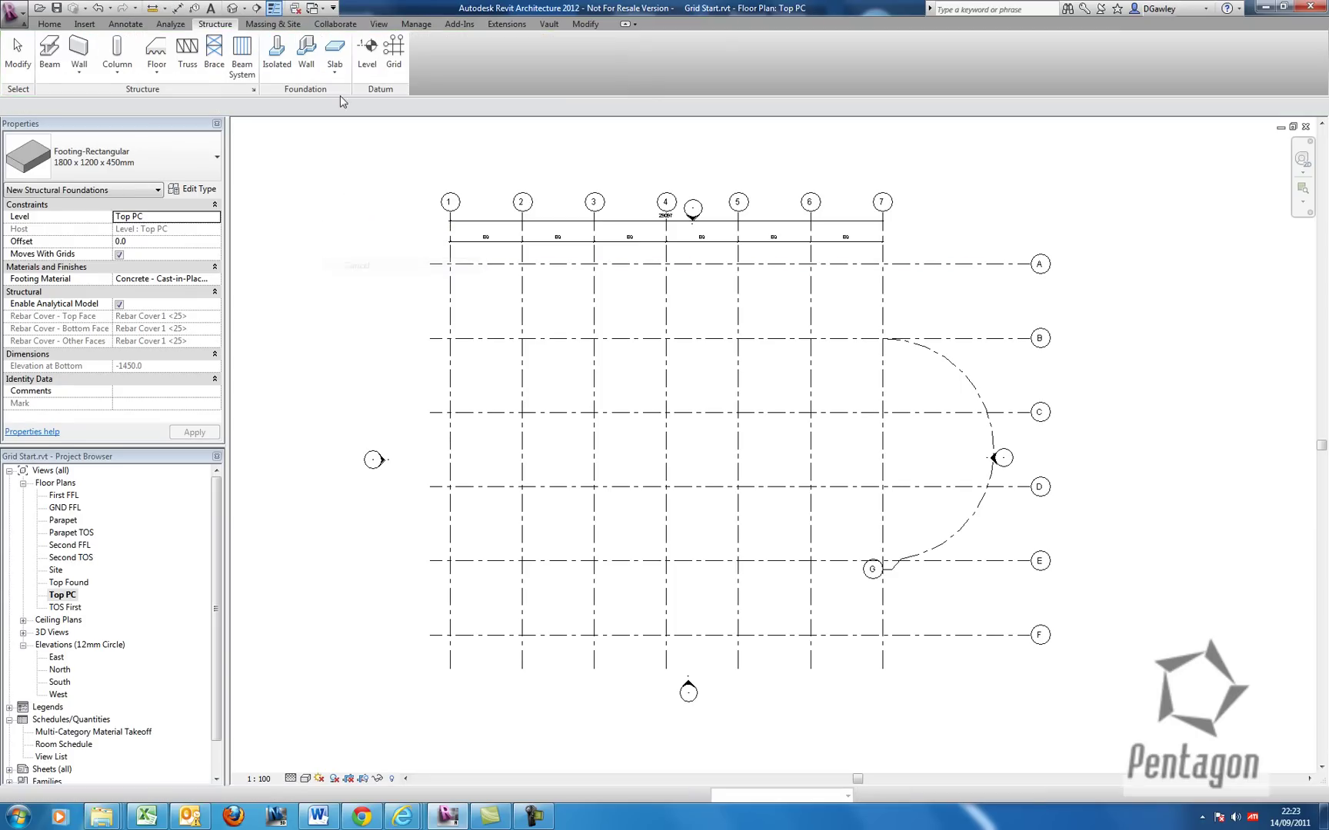
{"action": "left_click", "coordinate": [233, 11]}
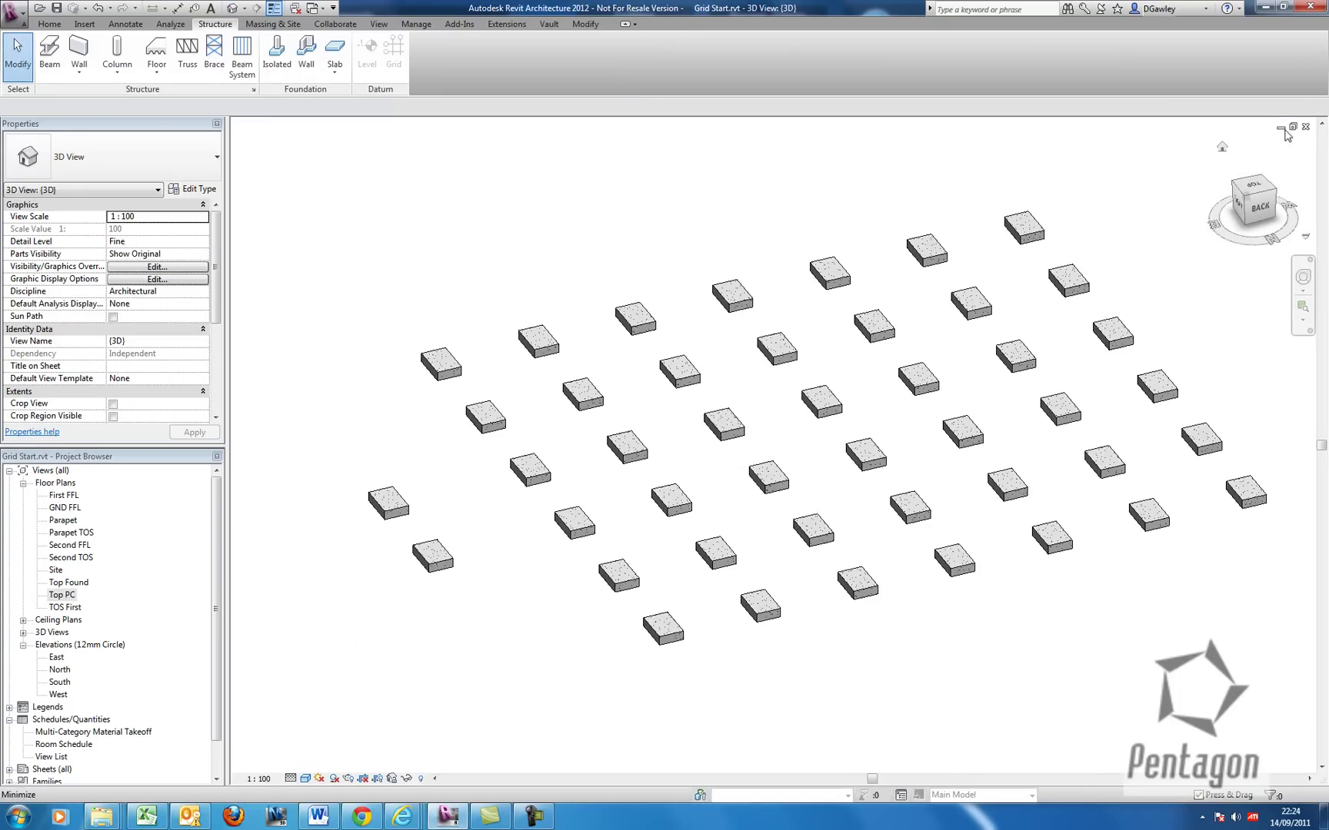
{"action": "left_click", "coordinate": [1288, 130]}
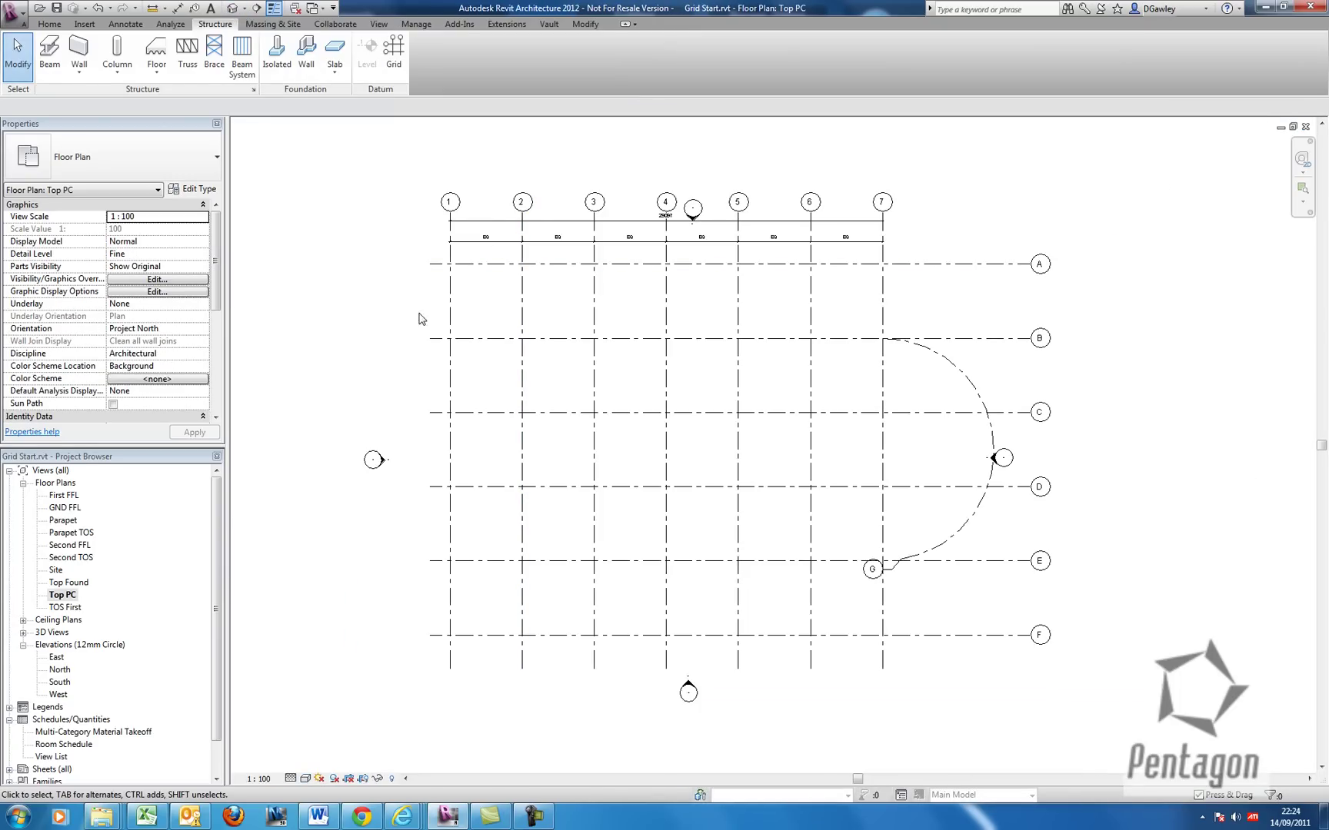
Adjust the Top PC view range, view depth offset -100, so the footings appear in plan.
{"action": "left_click_drag", "start_coordinate": [217, 249], "coordinate": [221, 337]}
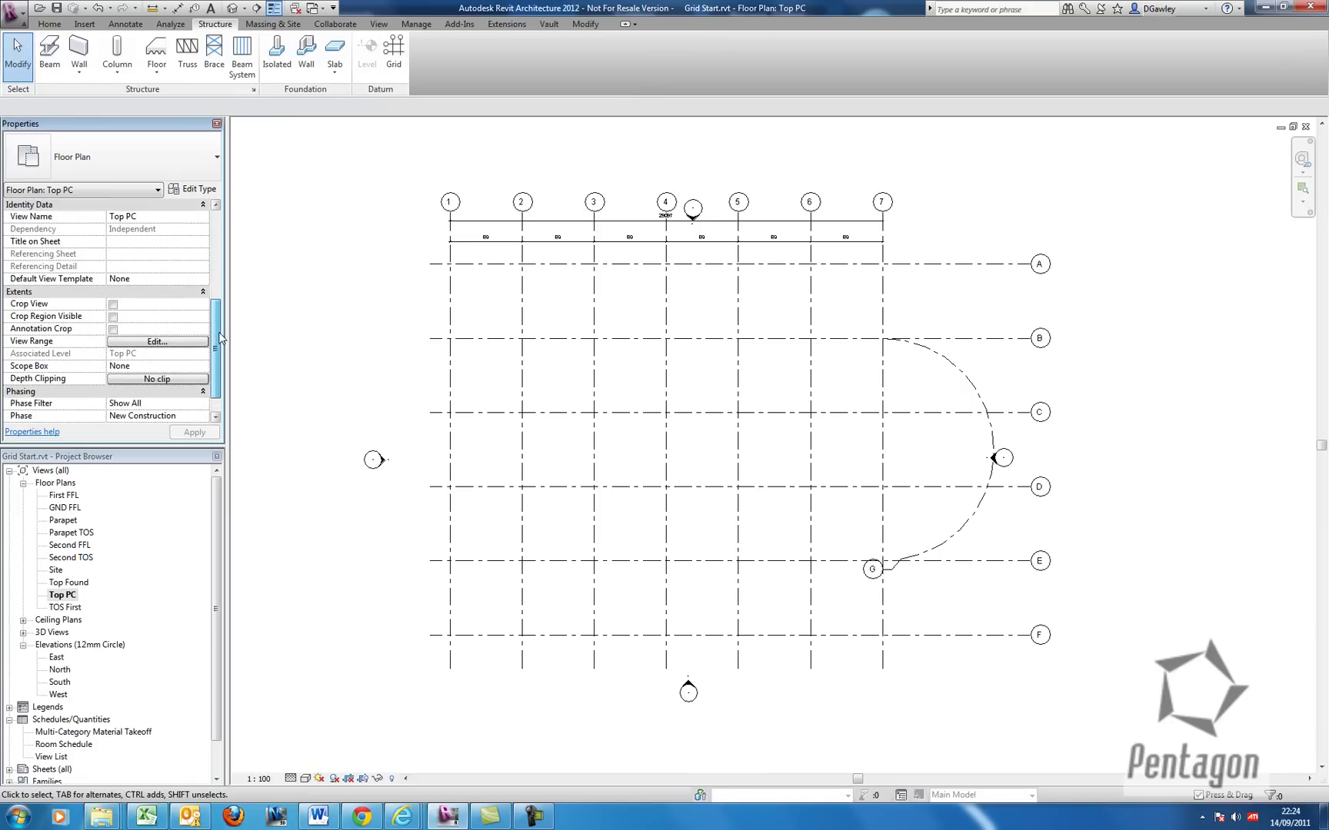
{"action": "left_click", "coordinate": [144, 344]}
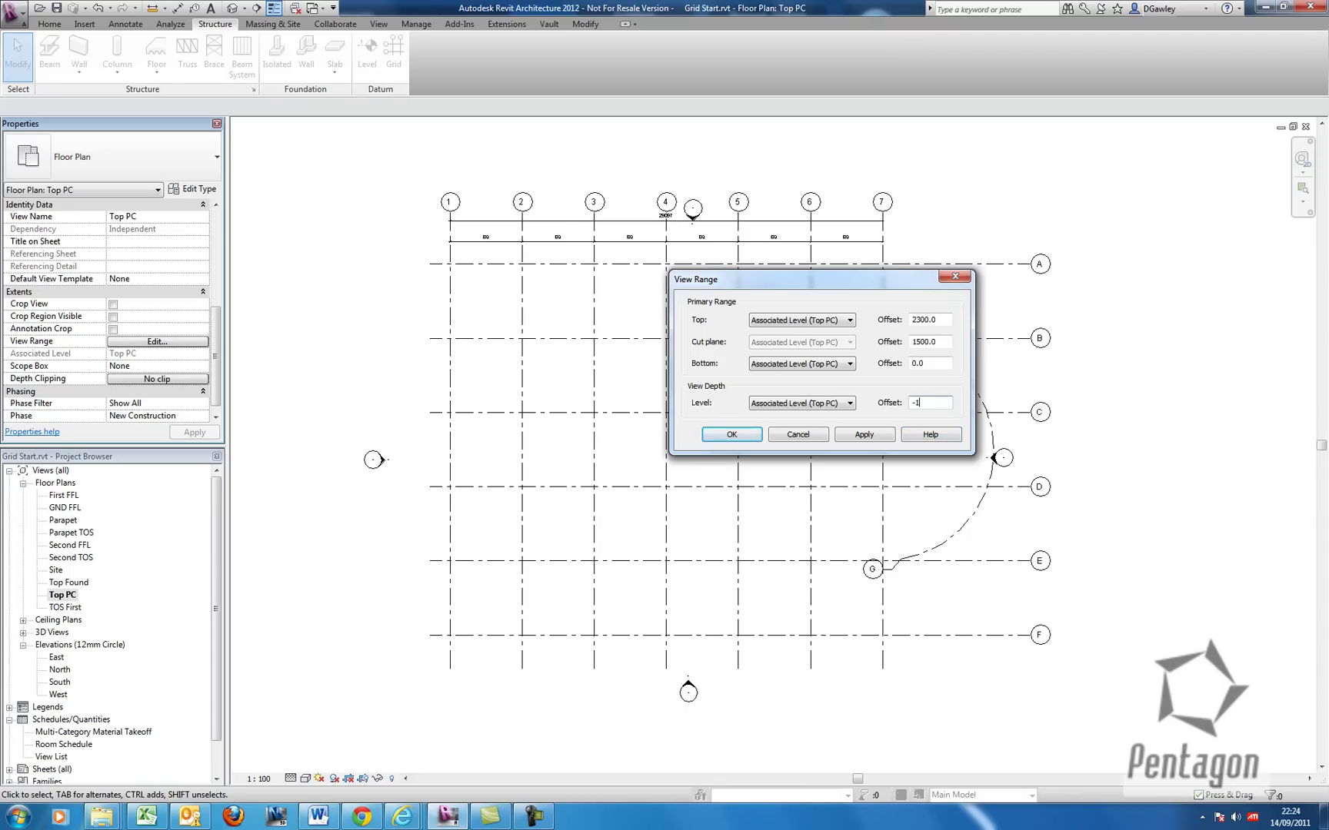
{"action": "left_click", "coordinate": [751, 437]}
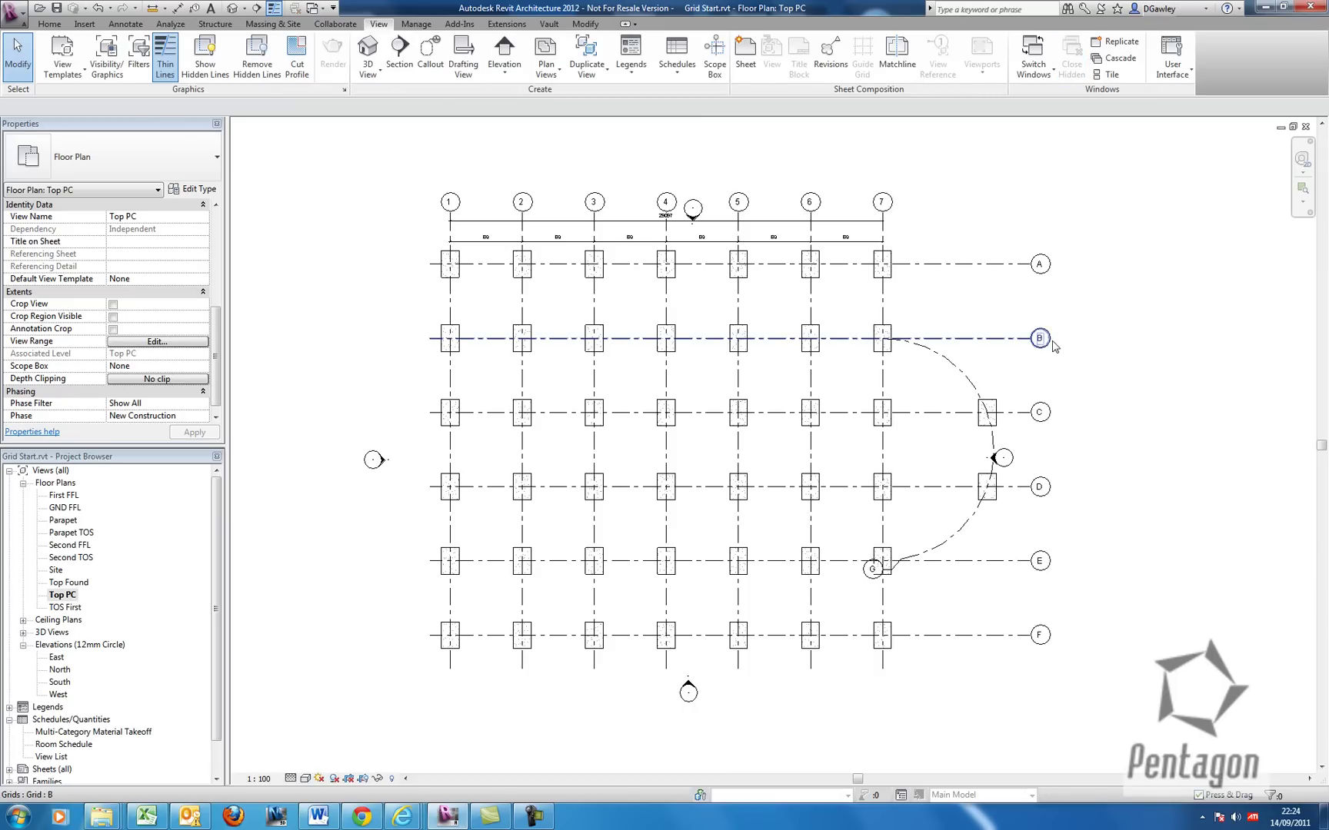
Open the 3D view and tile it (WT) beside the Top PC plan.
{"action": "left_click", "coordinate": [232, 10]}
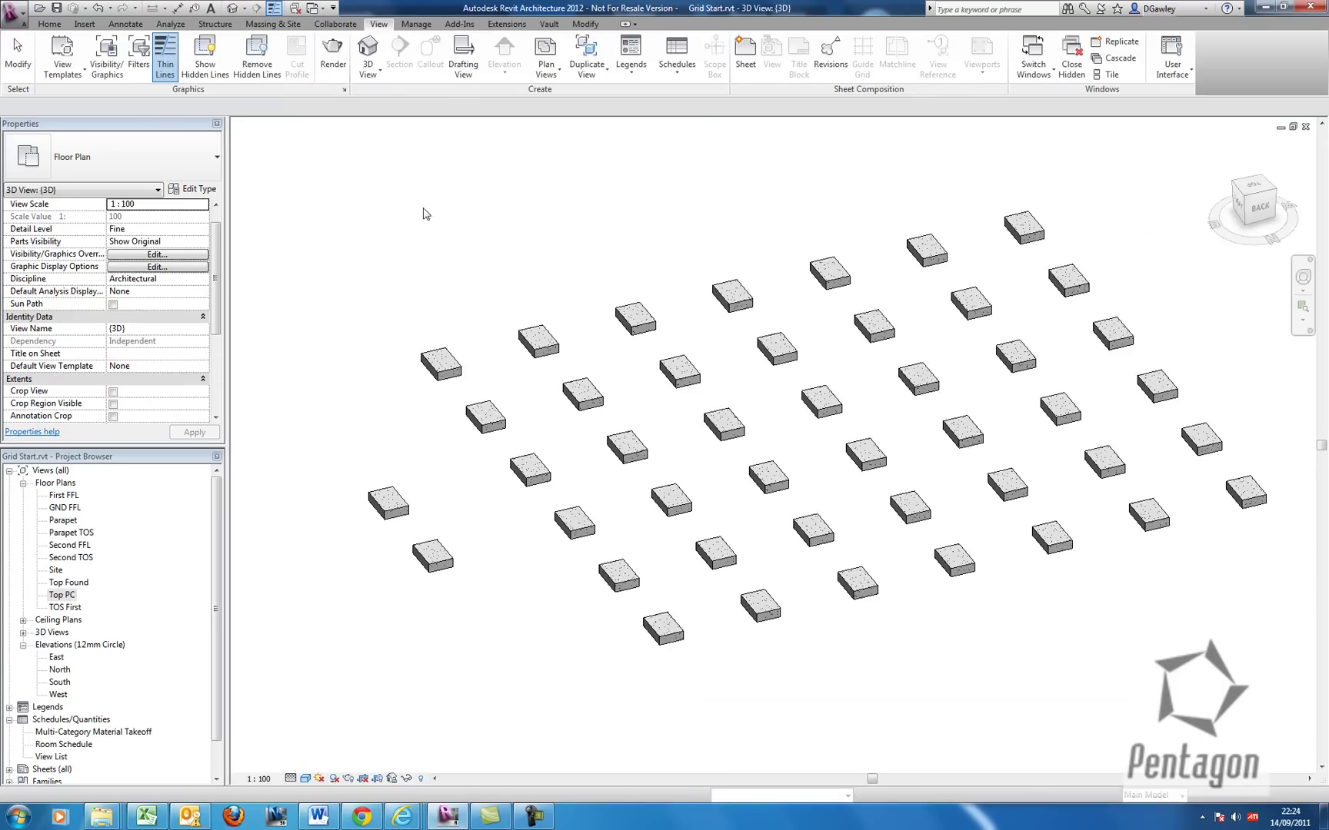
{"action": "key", "text": "w"}
{"action": "key", "text": "t"}
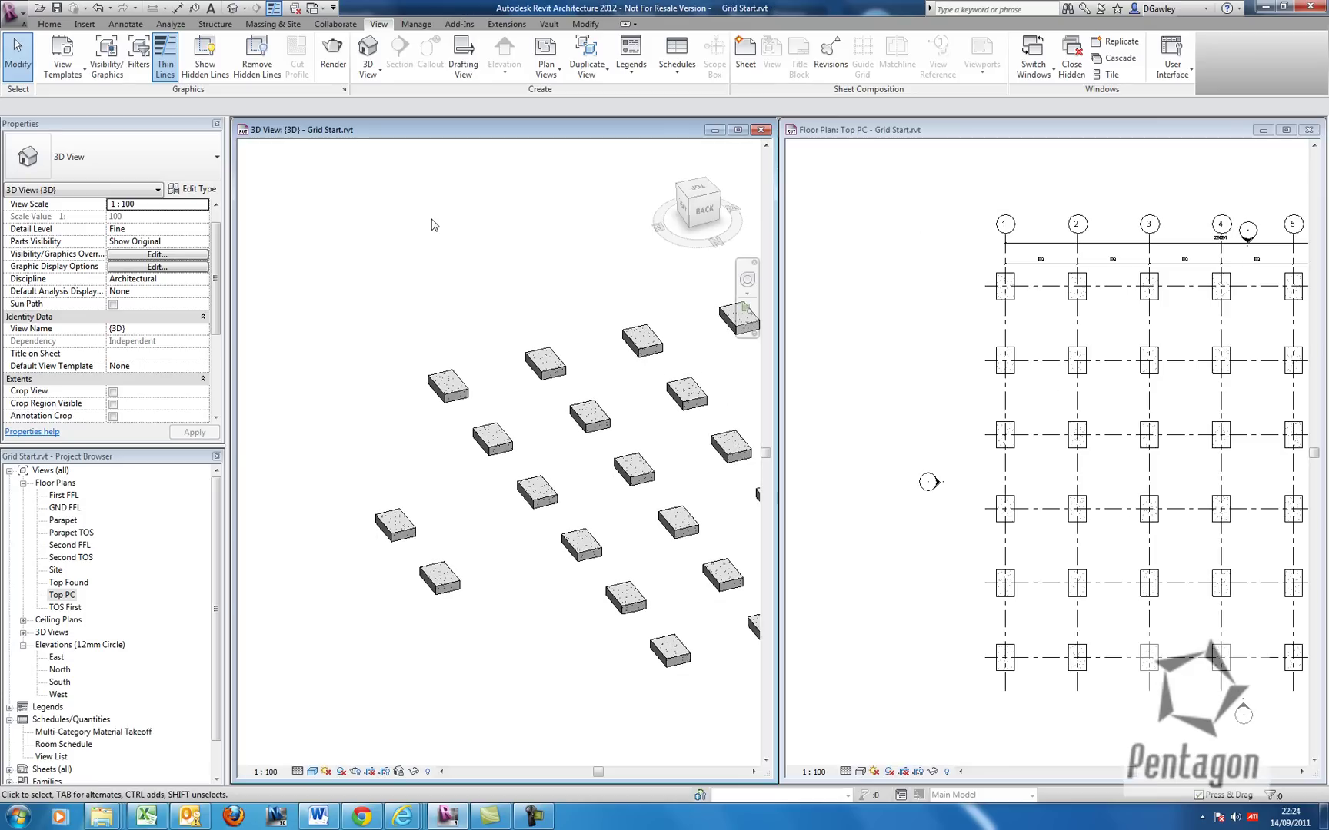
{"action": "scroll", "coordinate": [503, 323], "scroll_direction": "down", "scroll_amount": 5}
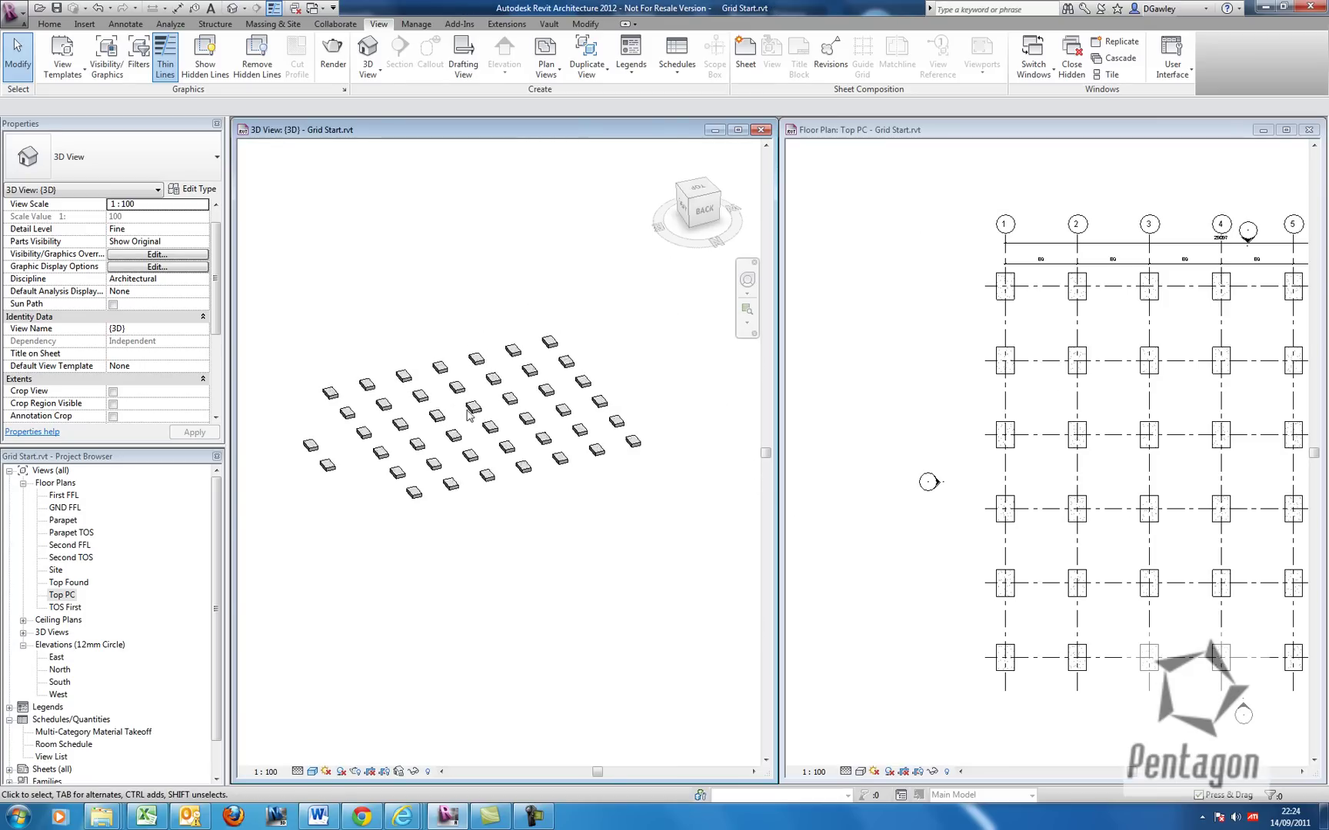
{"action": "left_click", "coordinate": [940, 351]}
{"action": "scroll", "coordinate": [961, 362], "scroll_direction": "down", "scroll_amount": 3}
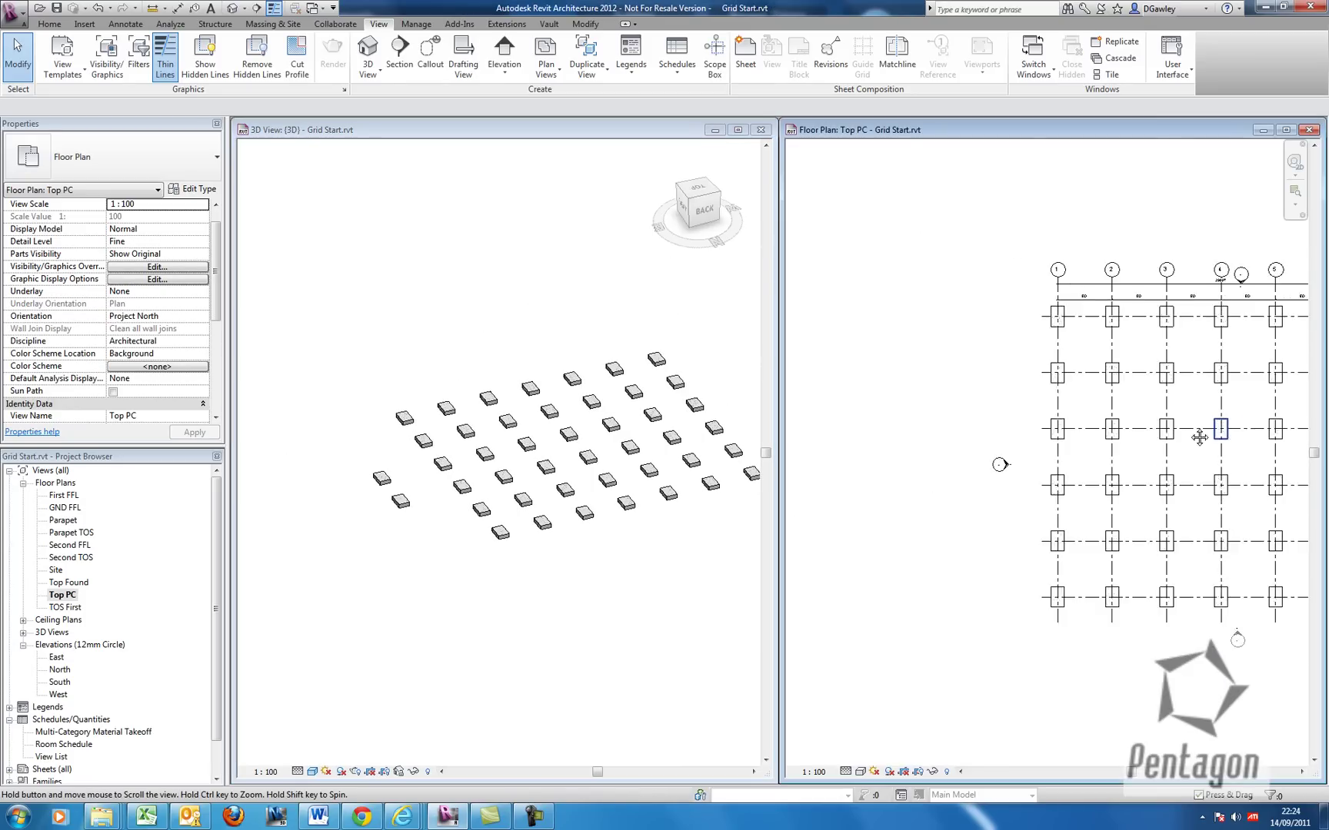
{"action": "middle_click_drag", "start_coordinate": [1016, 382], "coordinate": [1046, 393]}
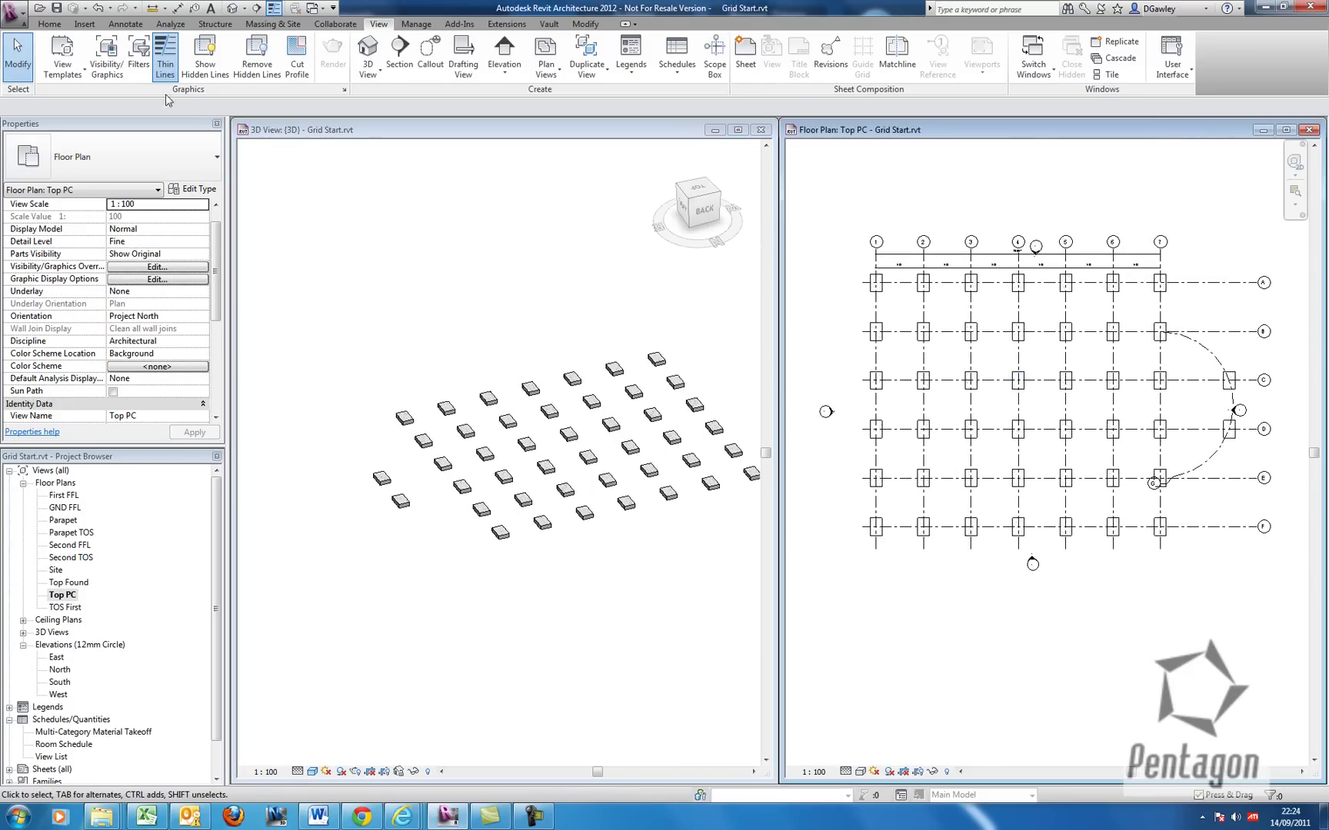
Place 305x305x97UC structural columns rising to Parapet at every grid intersection.
{"action": "left_click", "coordinate": [216, 26]}
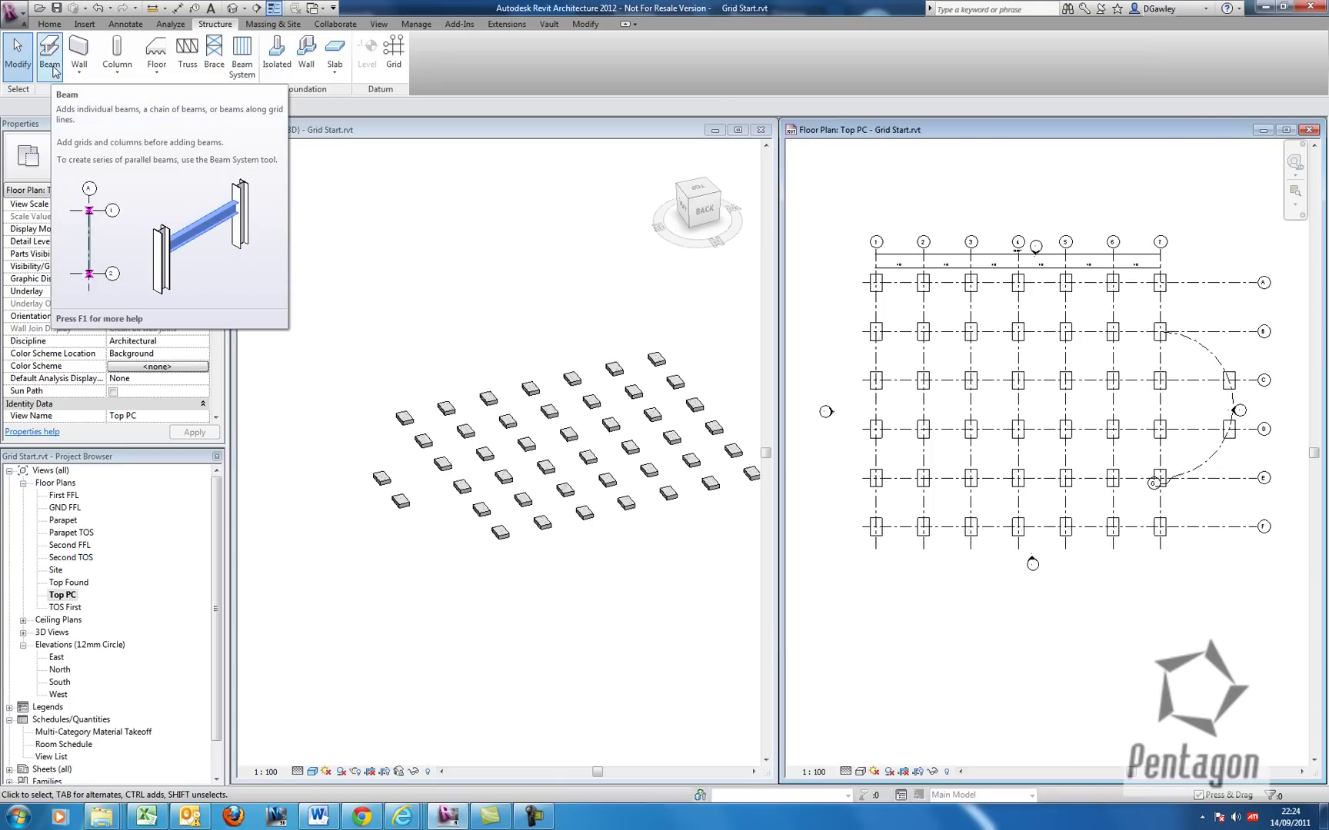
{"action": "left_click", "coordinate": [118, 76]}
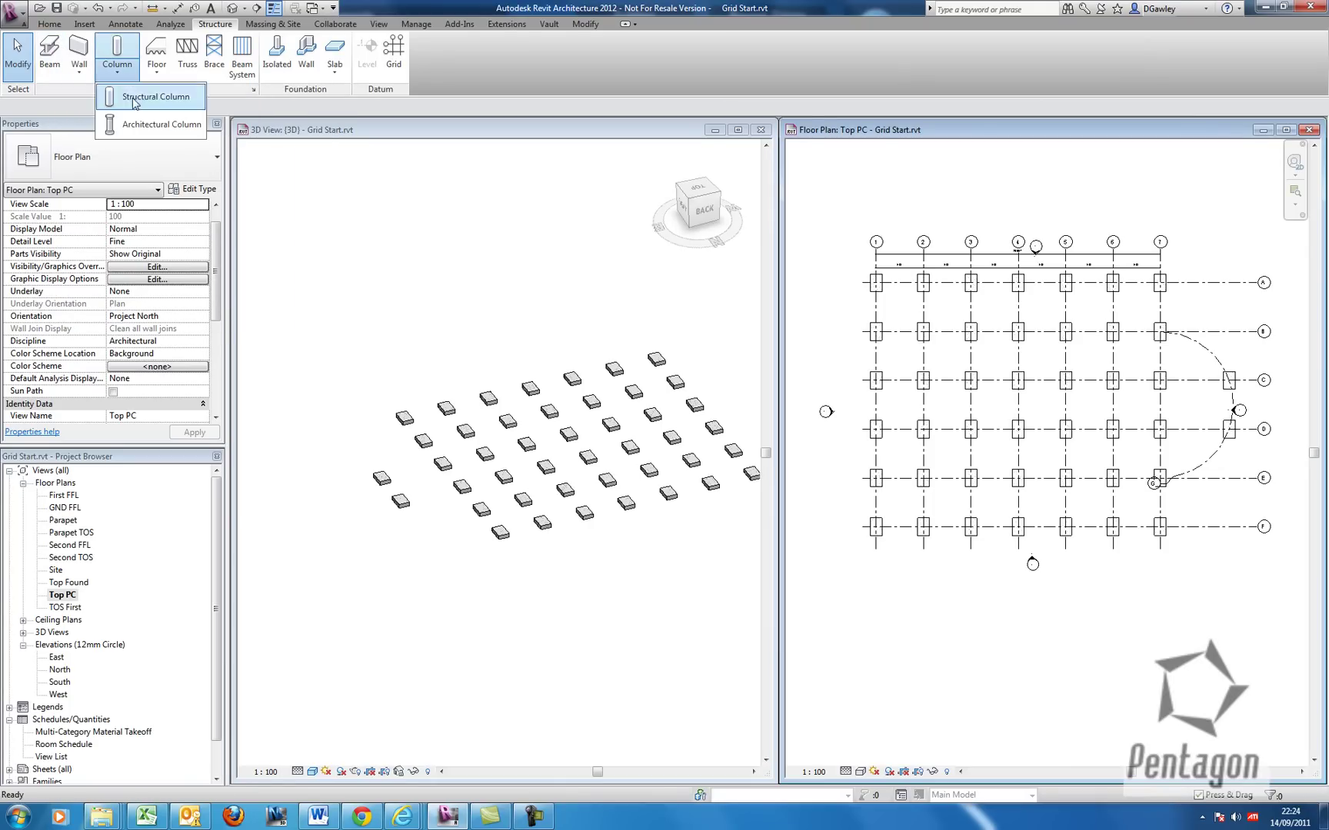
{"action": "left_click", "coordinate": [133, 103]}
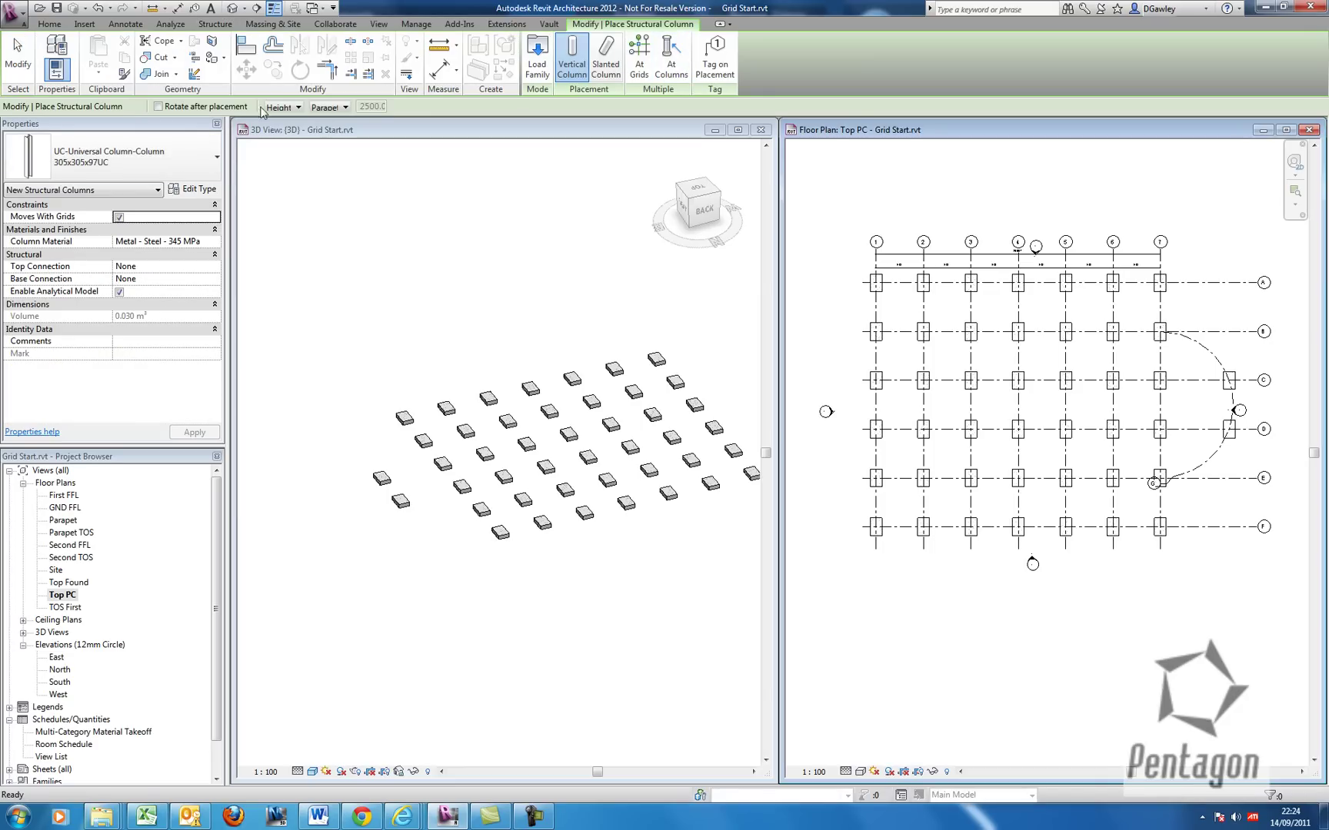
{"action": "left_click", "coordinate": [333, 108]}
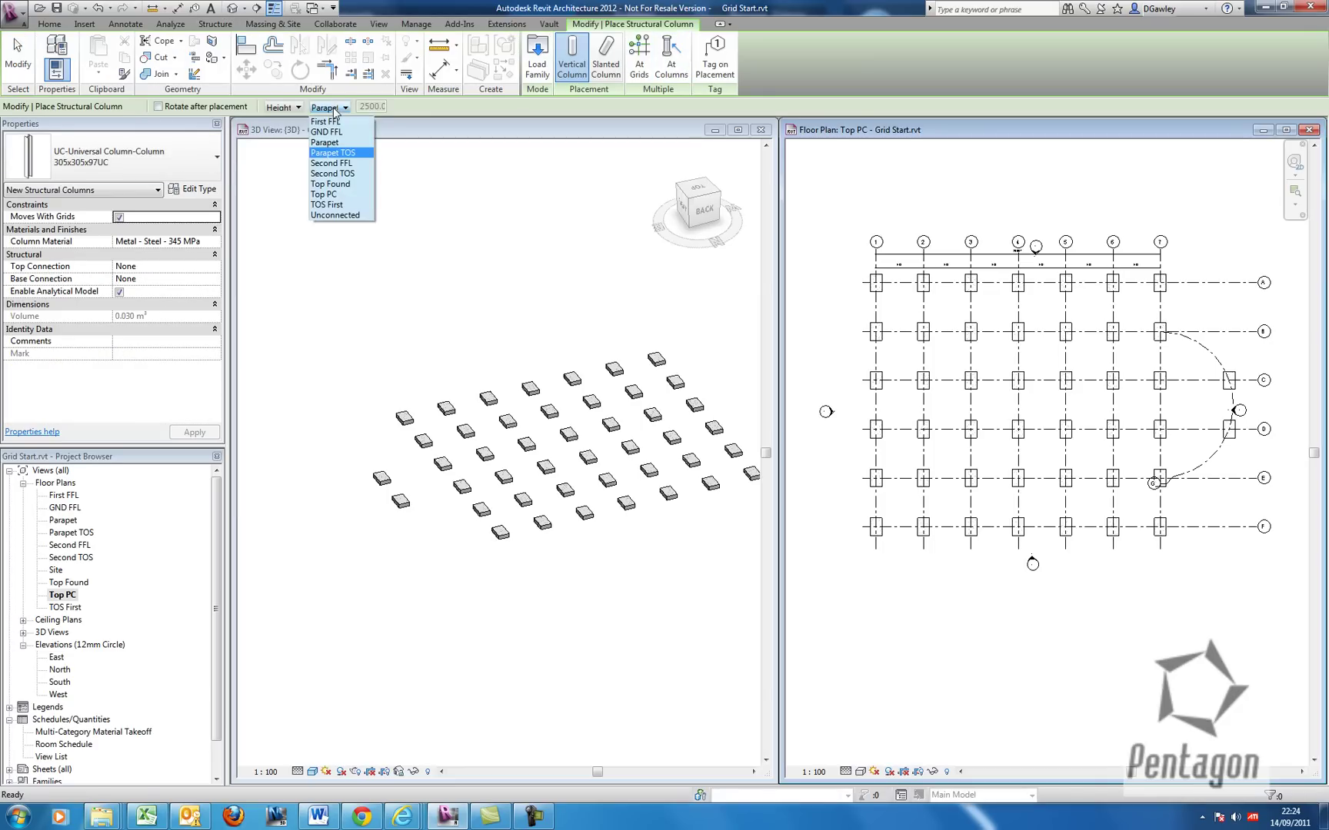
{"action": "left_click", "coordinate": [332, 152]}
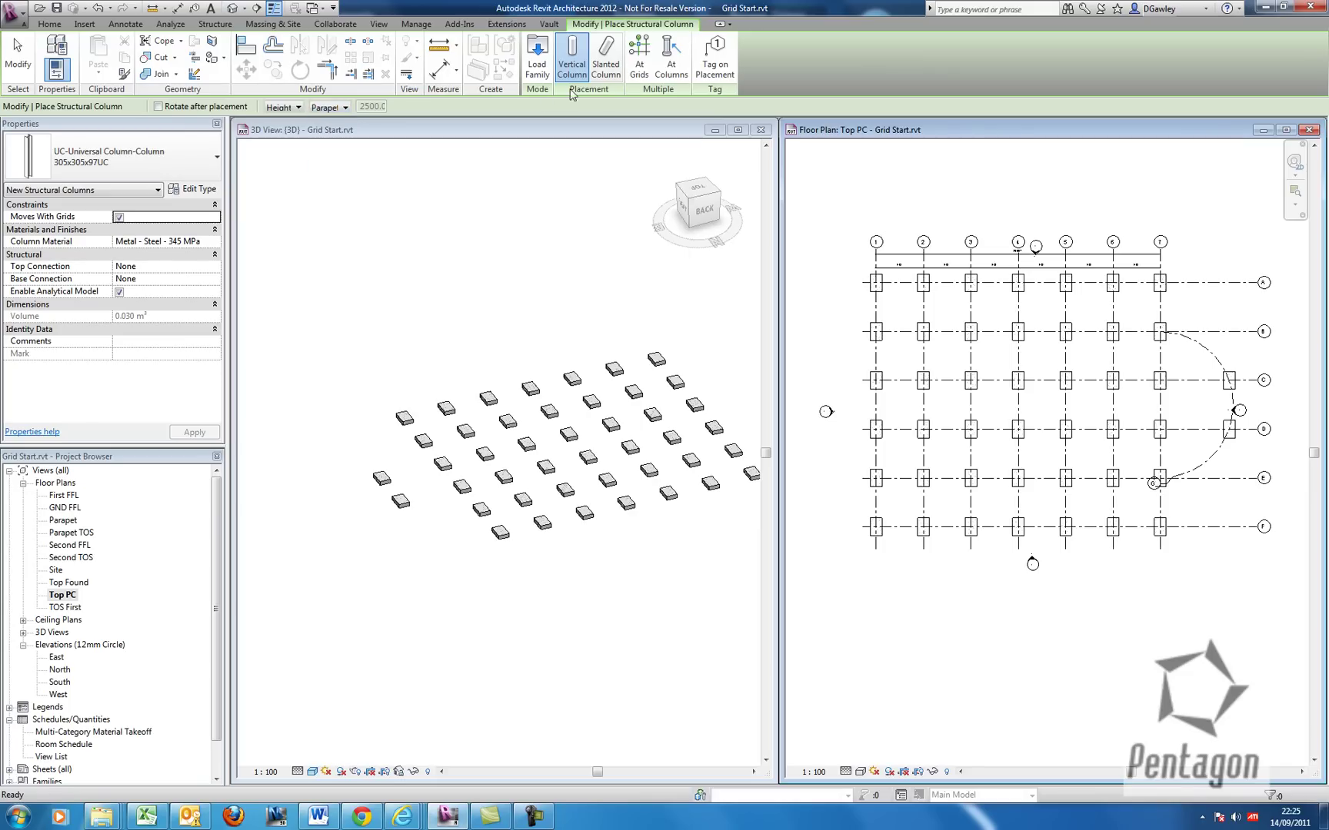
{"action": "left_click", "coordinate": [639, 58]}
{"action": "left_click_drag", "start_coordinate": [828, 202], "coordinate": [1278, 599]}
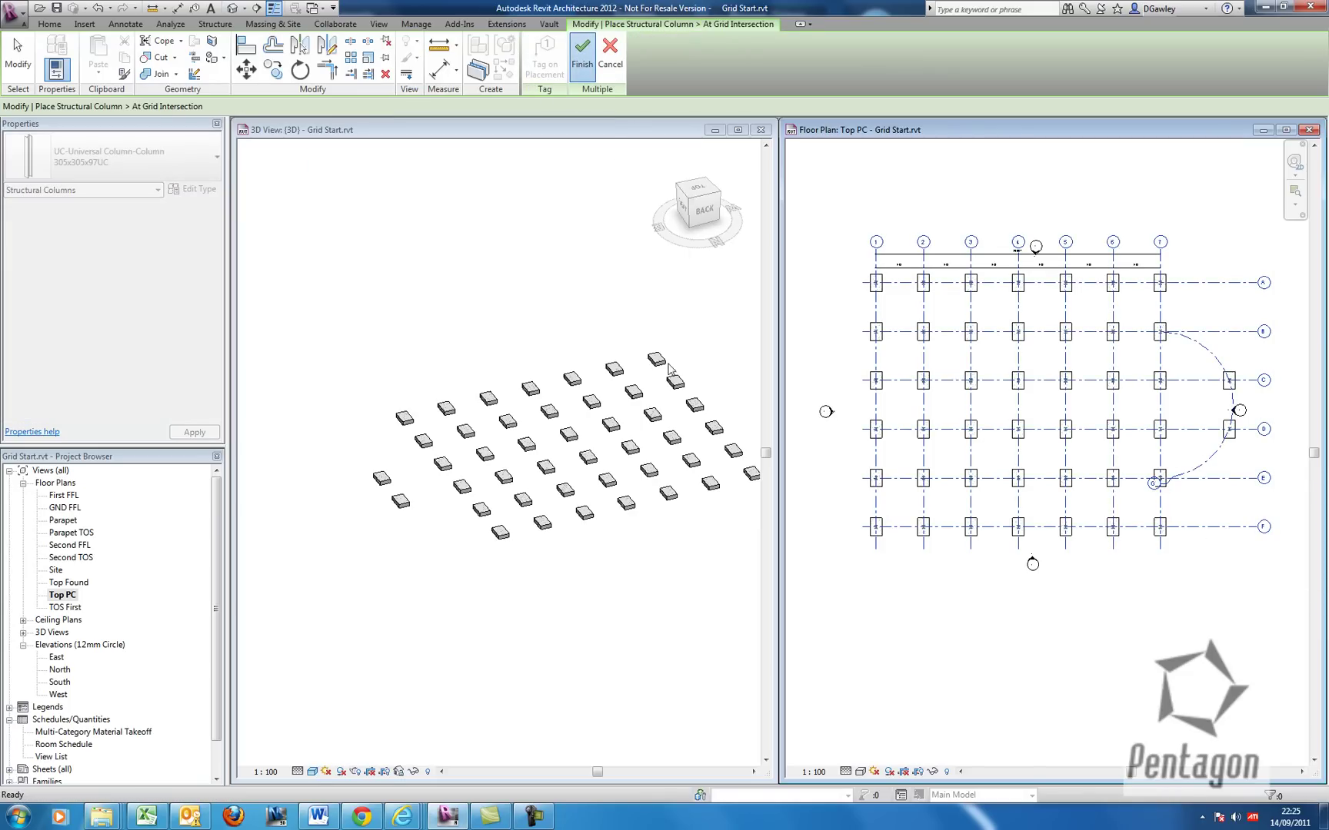
{"action": "key", "text": "Return"}
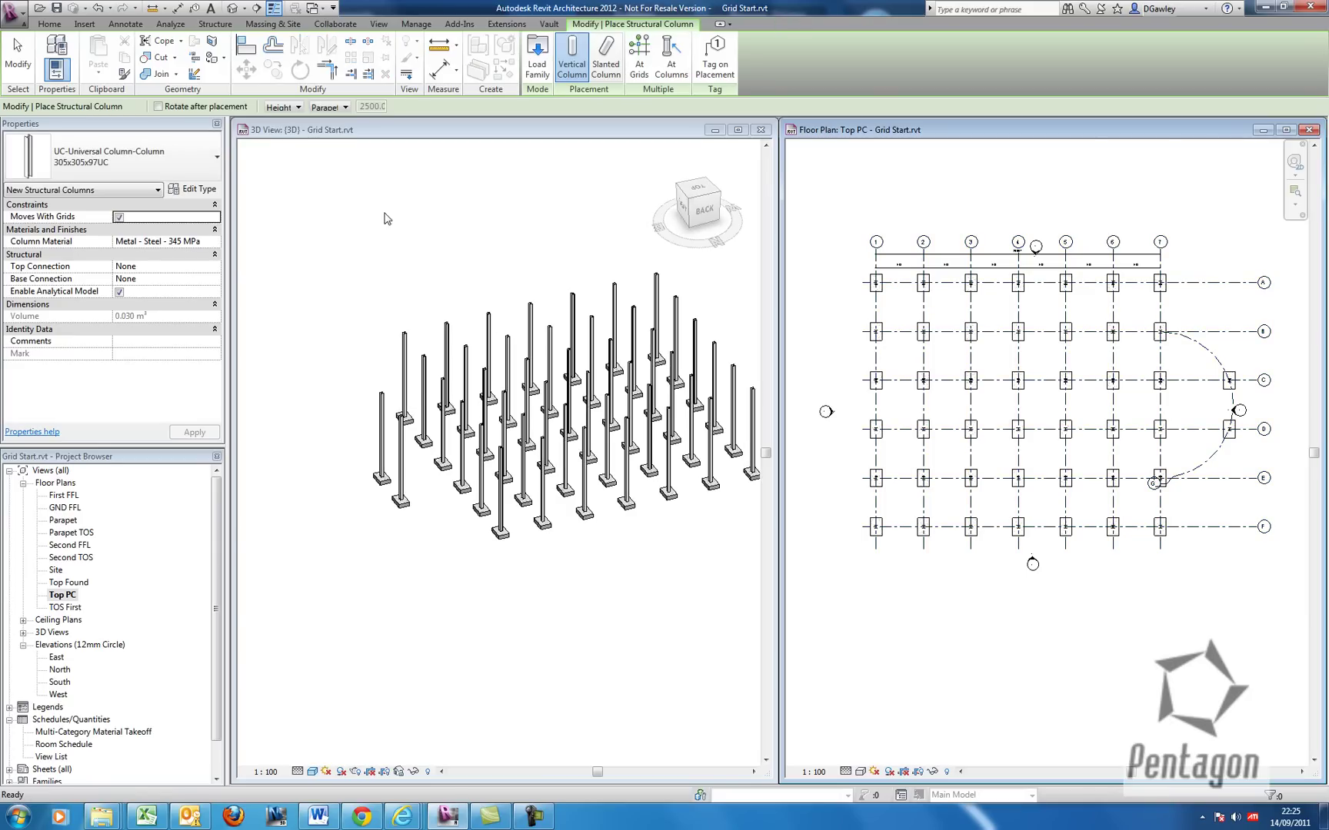
Exit column placement and zoom in on the new columns in the 3D and plan views.
{"action": "right_click", "coordinate": [383, 217]}
{"action": "left_click", "coordinate": [402, 223]}
{"action": "middle_click_drag", "start_coordinate": [495, 418], "coordinate": [415, 416]}
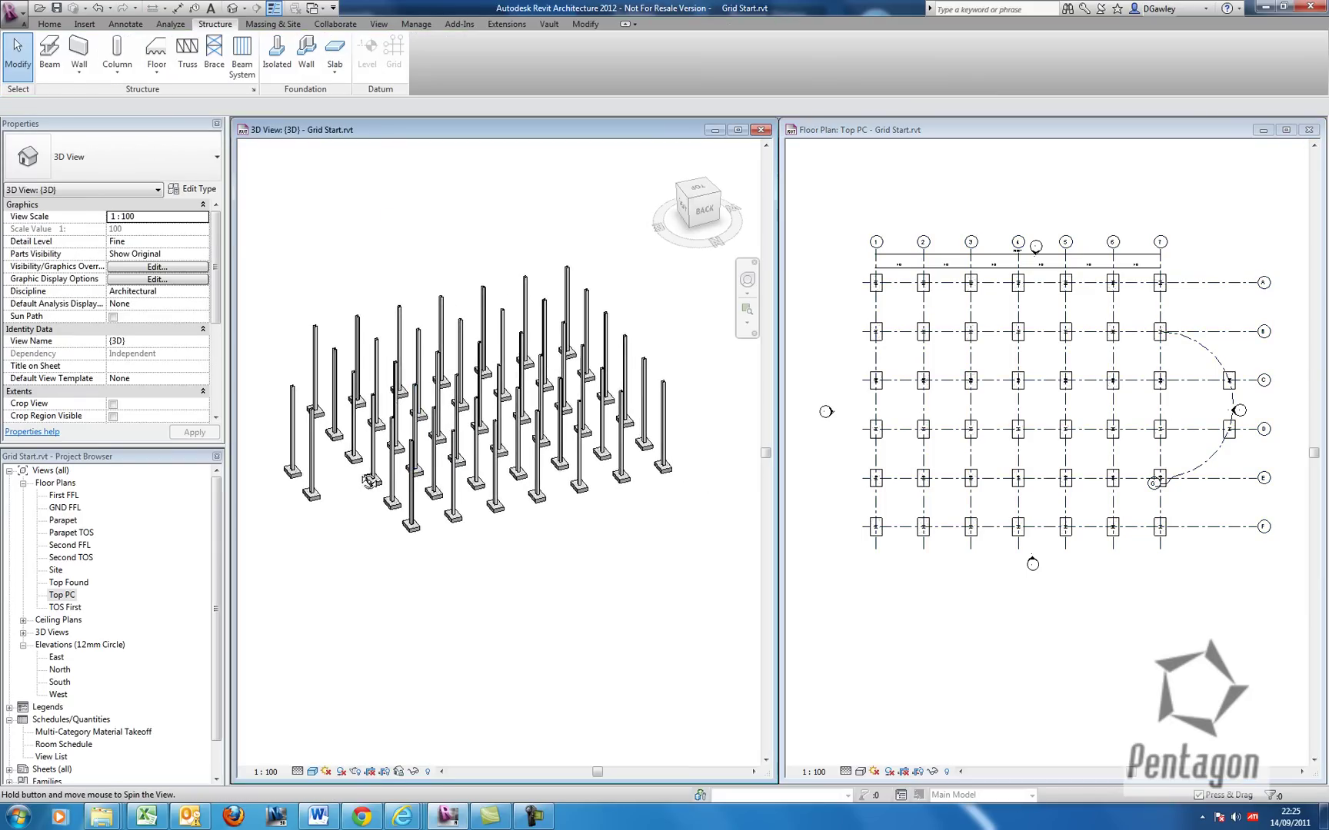
{"action": "middle_click_drag", "start_coordinate": [375, 483], "coordinate": [643, 507], "text": "shift"}
{"action": "scroll", "coordinate": [591, 472], "scroll_direction": "up", "scroll_amount": 5}
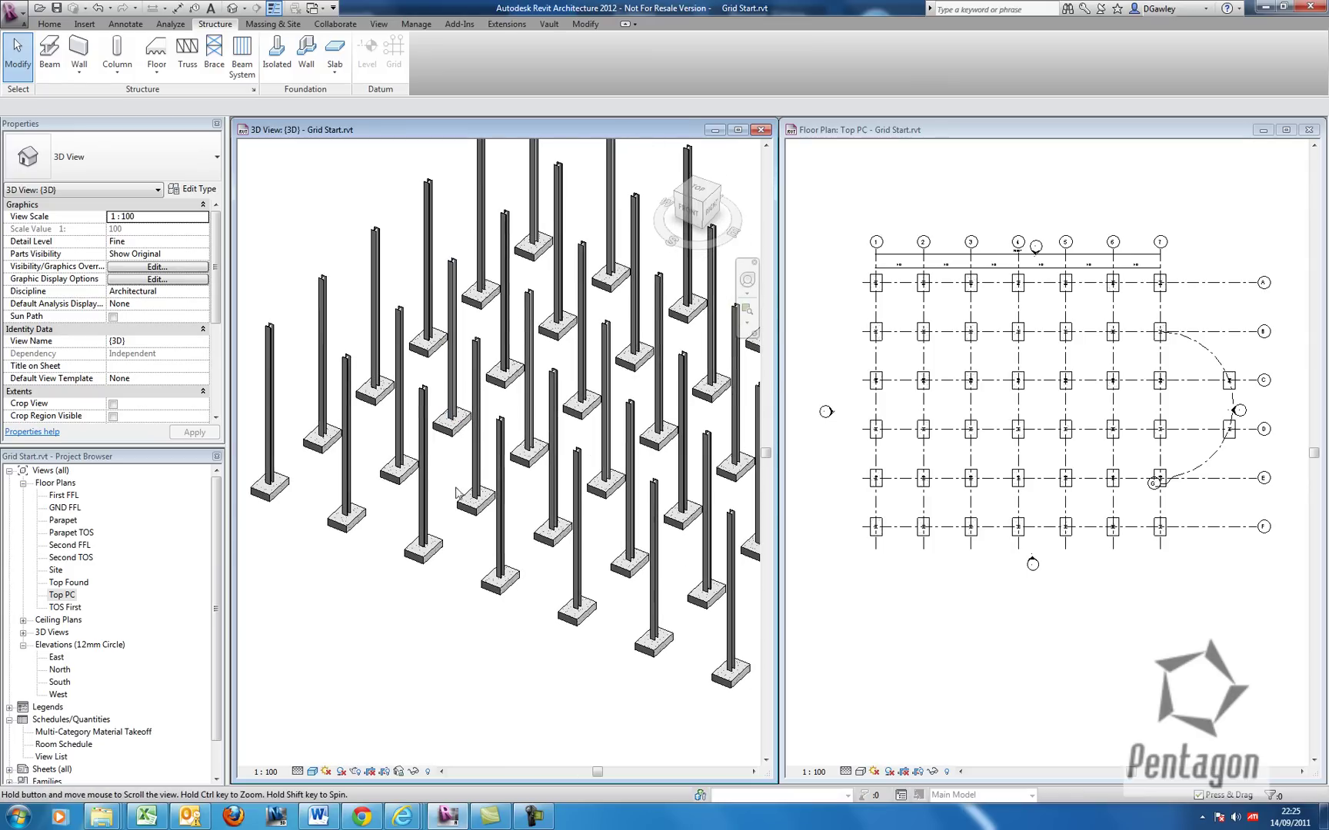
{"action": "left_click", "coordinate": [831, 233]}
{"action": "scroll", "coordinate": [973, 288], "scroll_direction": "up", "scroll_amount": 2}
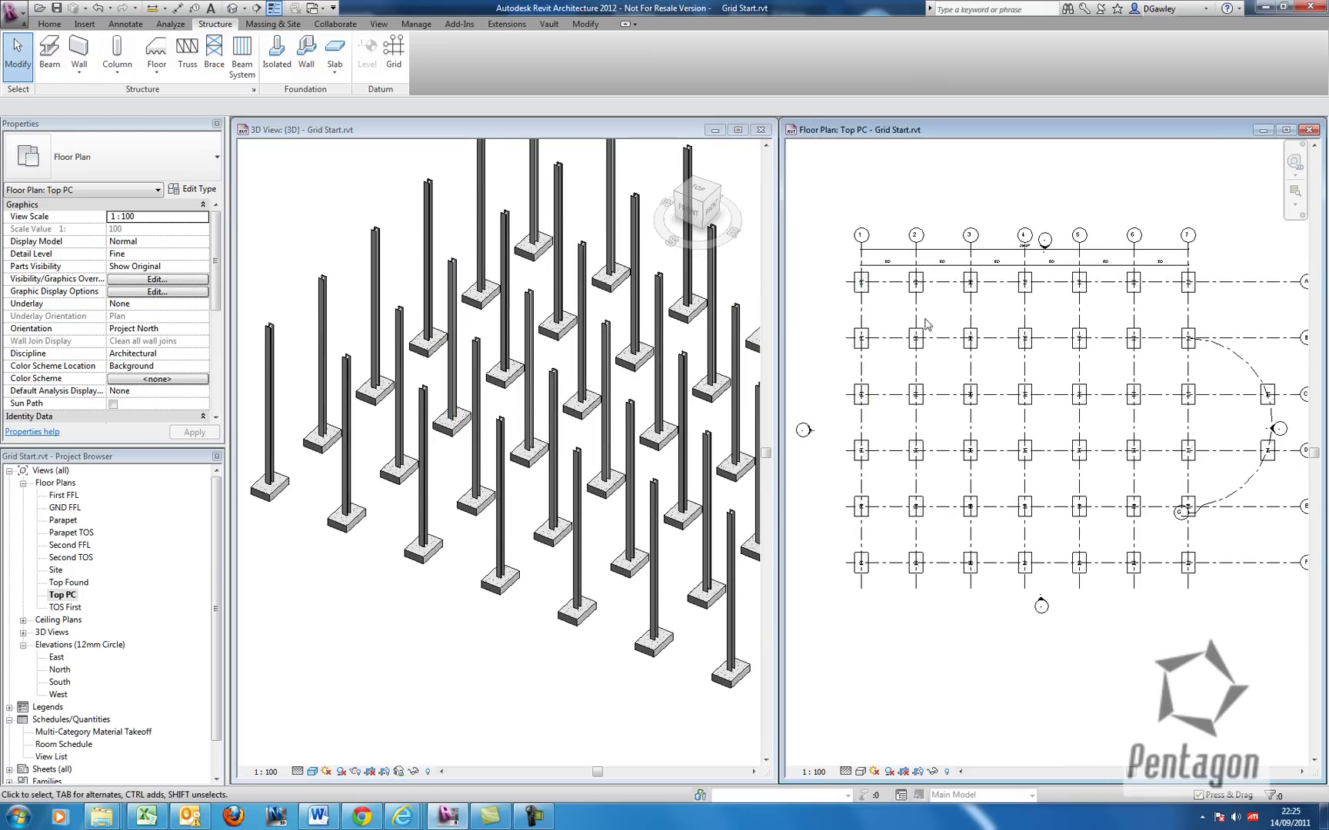
Duplicate the Concrete-Rectangular Beam 400 x 800mm as type 450x450mm with b and h 450.
{"action": "left_click", "coordinate": [49, 58]}
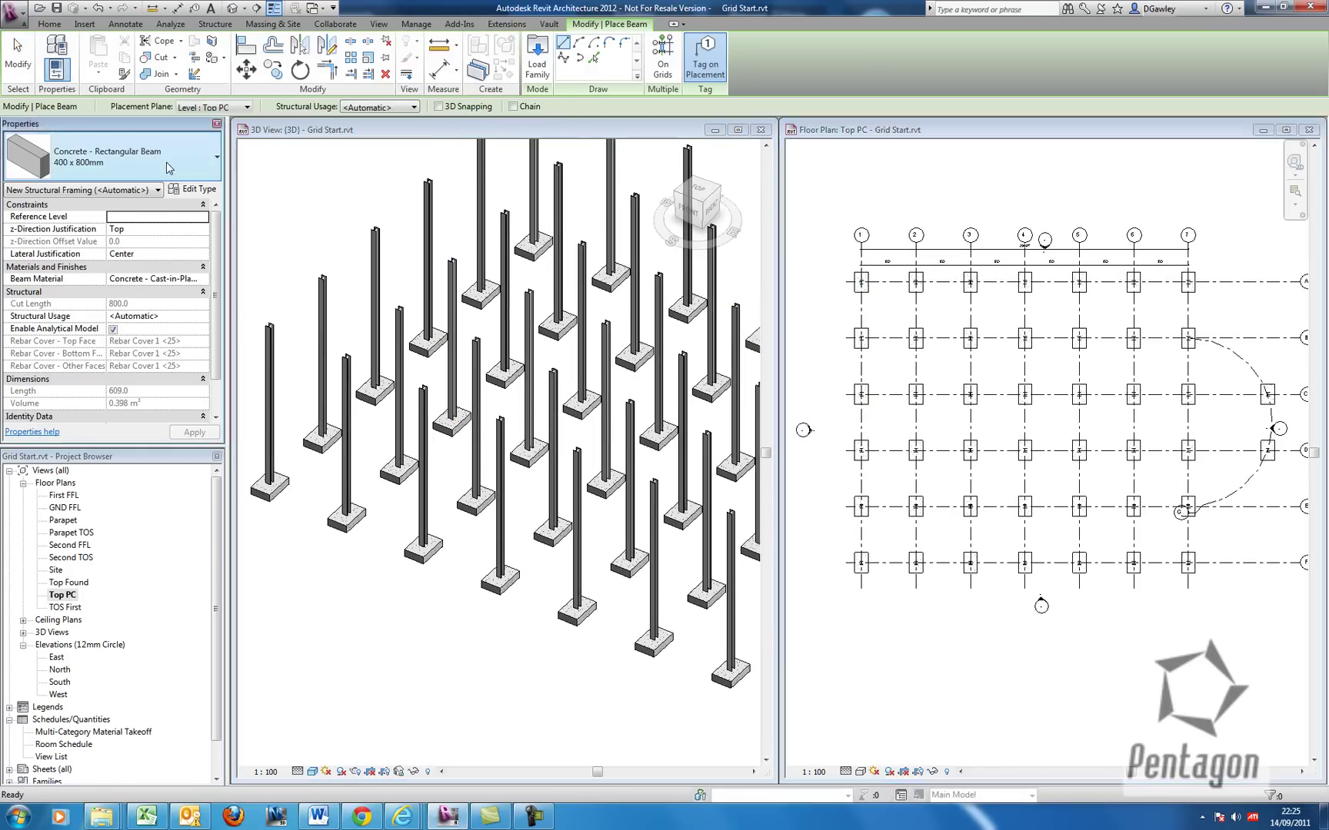
{"action": "left_click", "coordinate": [169, 162]}
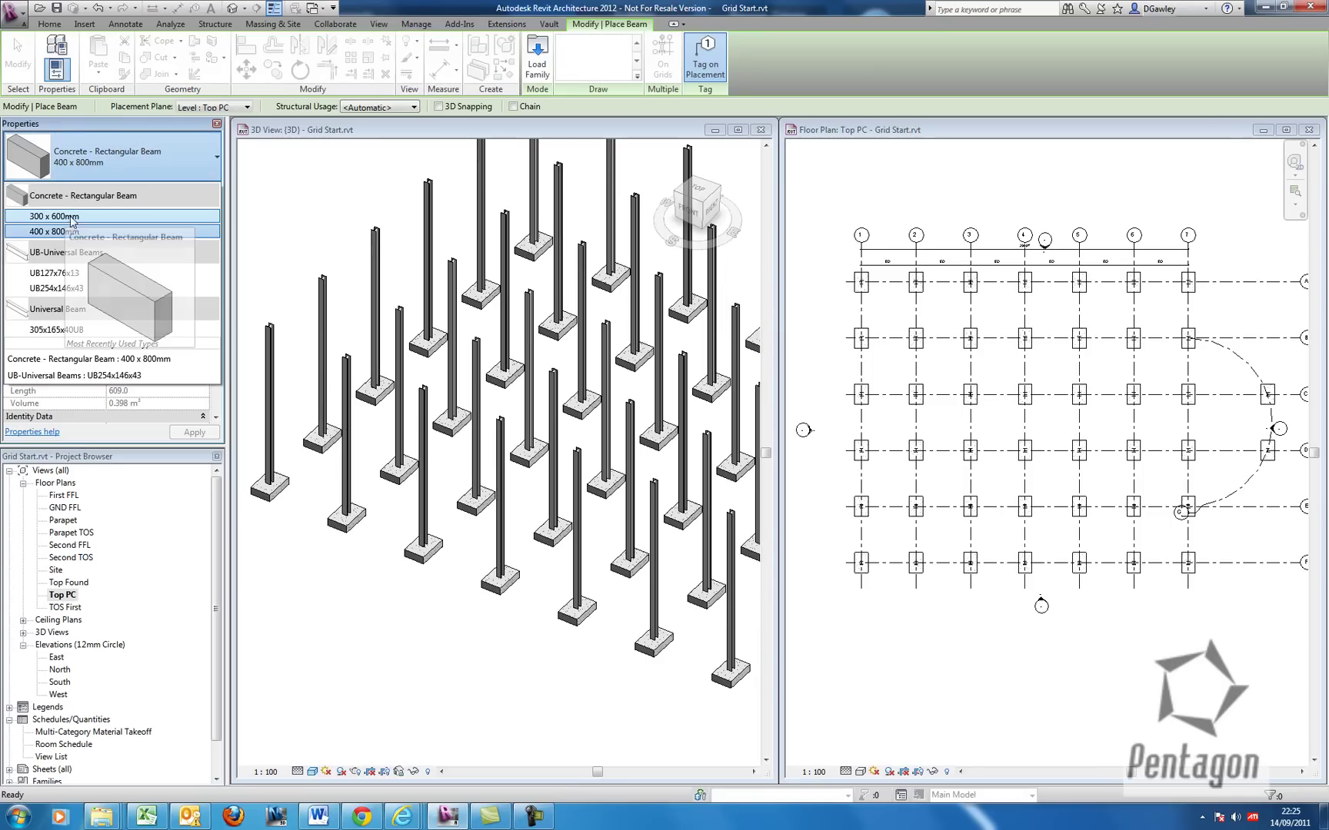
{"action": "left_click", "coordinate": [90, 232]}
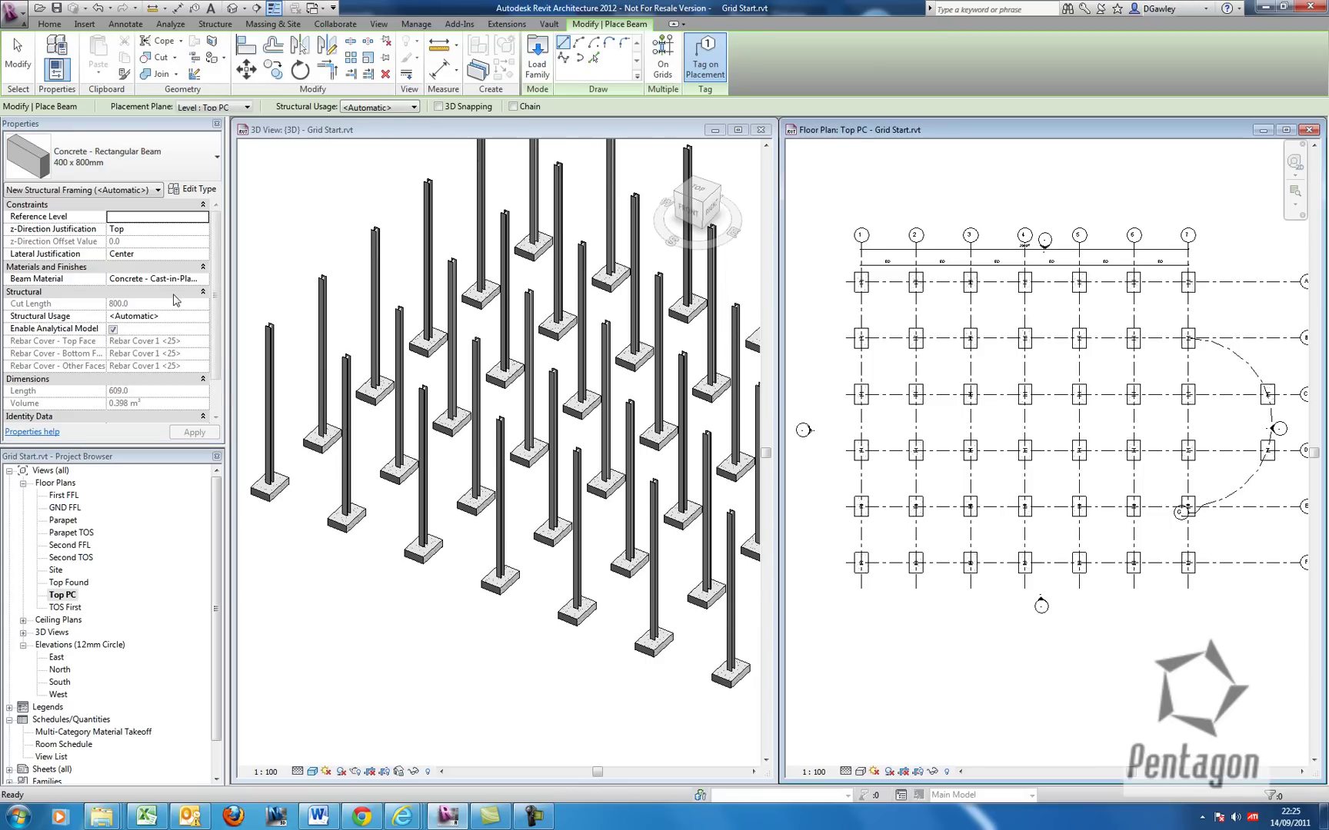
{"action": "left_click", "coordinate": [193, 190]}
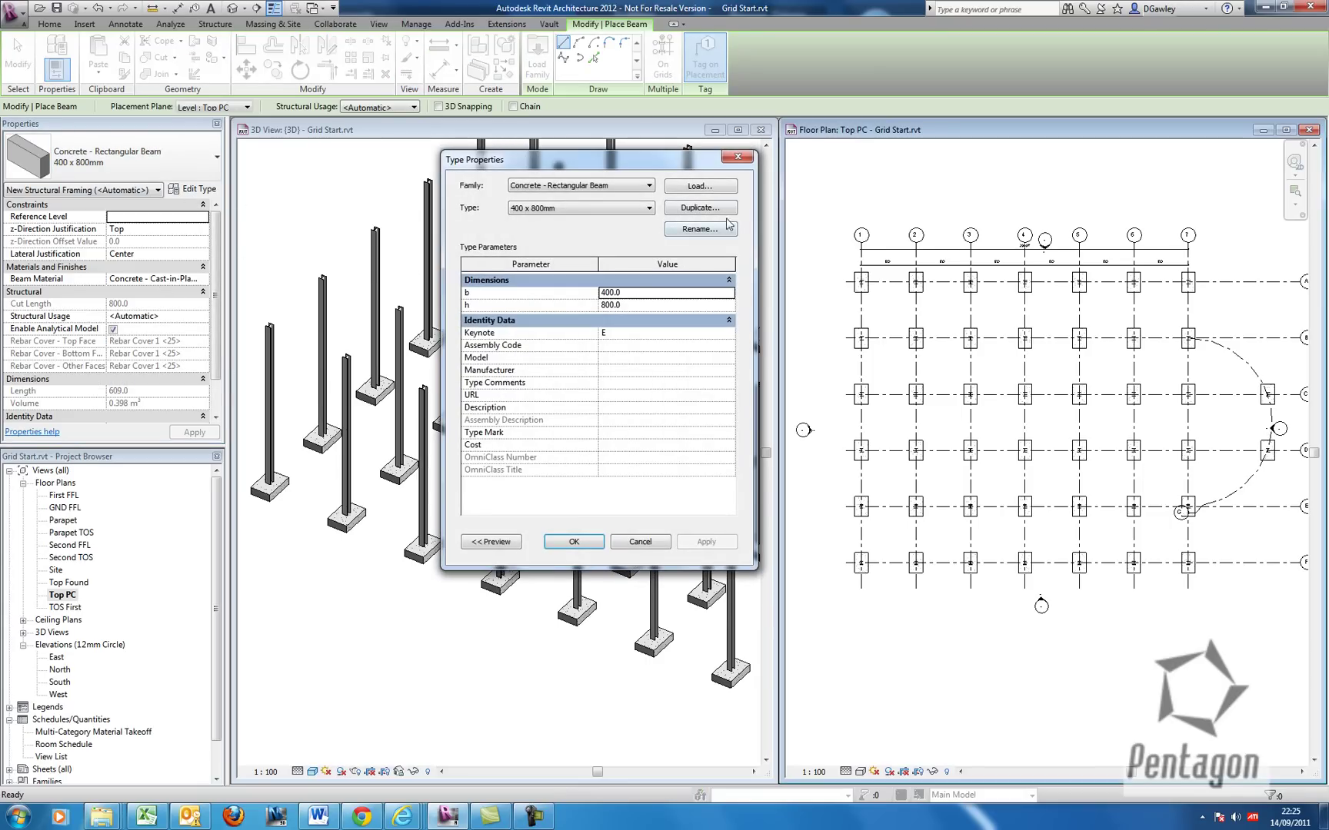
{"action": "left_click", "coordinate": [701, 209]}
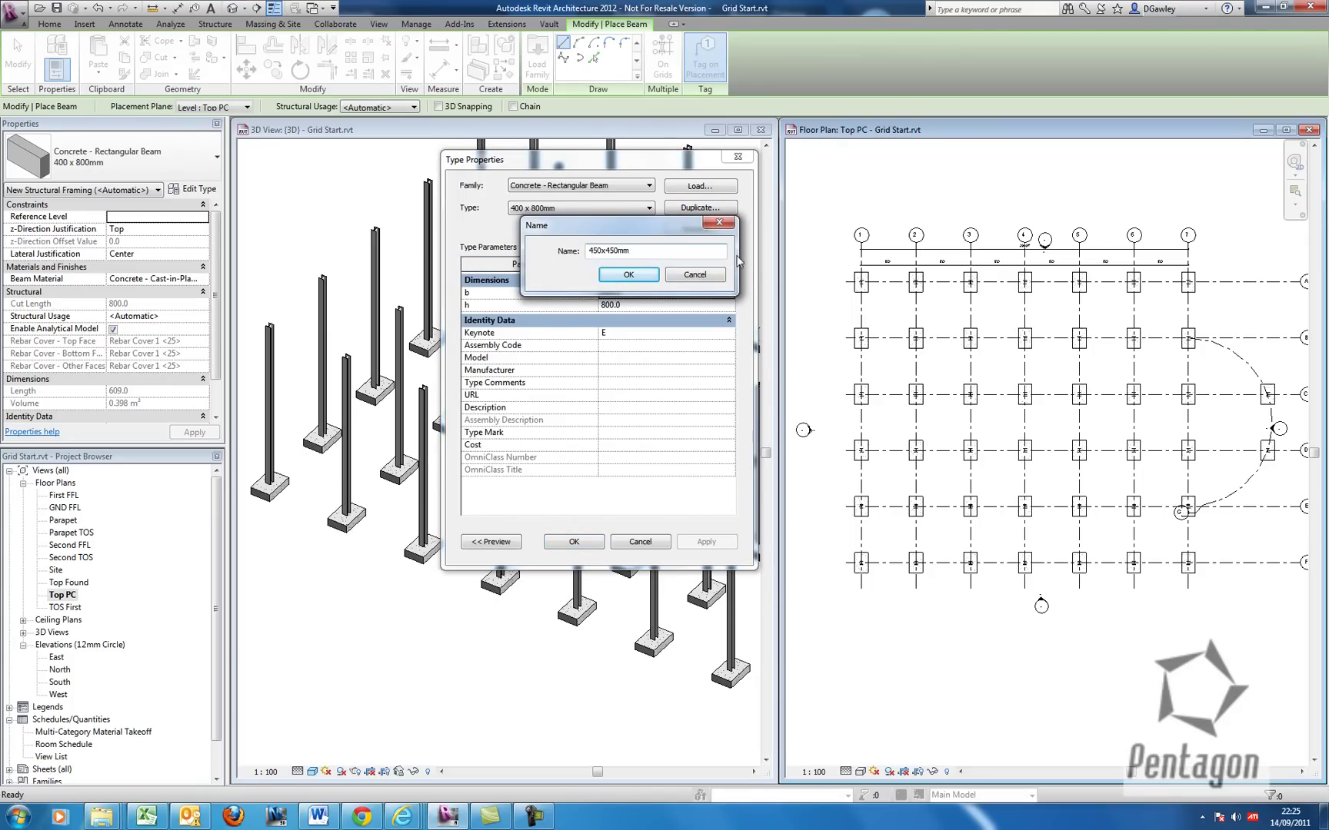
{"action": "left_click", "coordinate": [628, 275]}
{"action": "left_click", "coordinate": [635, 293]}
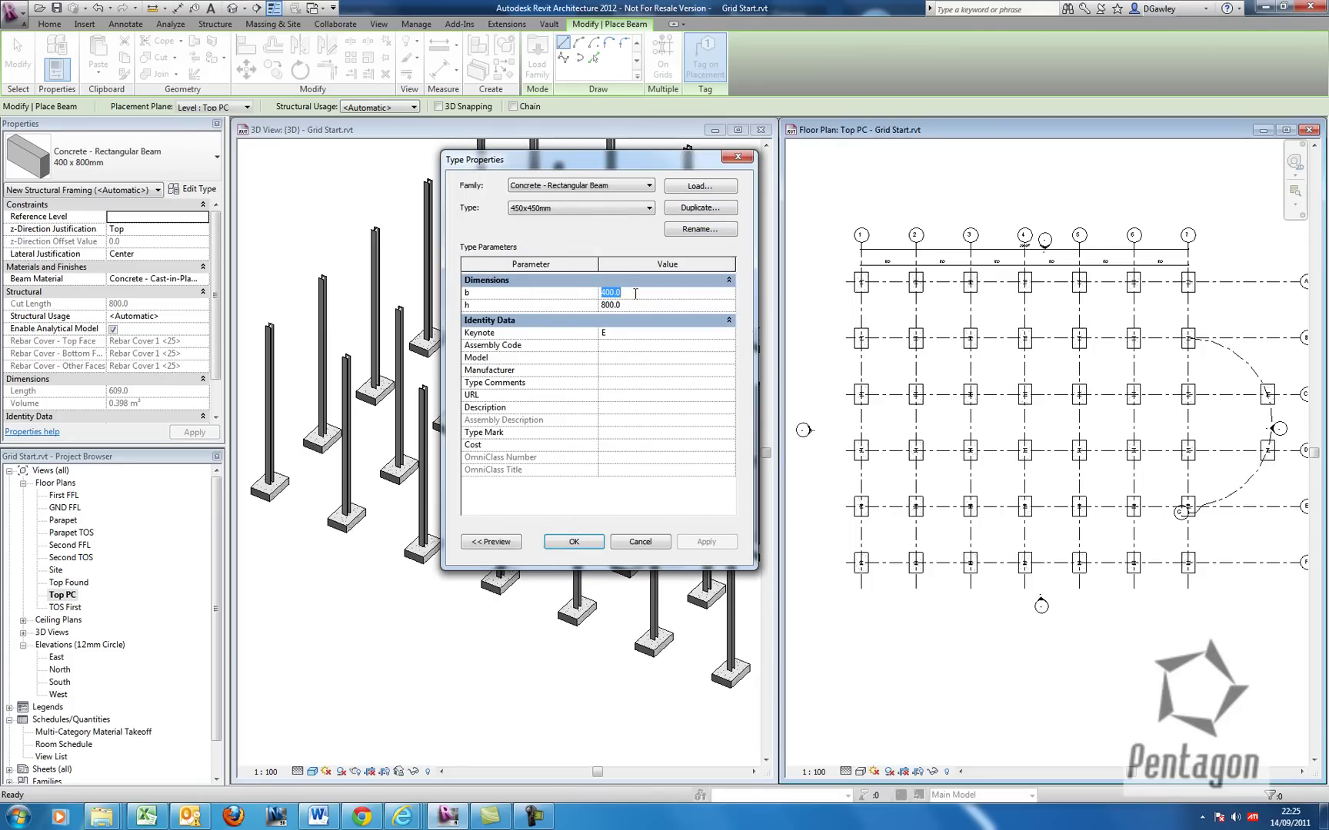
{"action": "type", "text": "450"}
{"action": "left_click", "coordinate": [629, 306]}
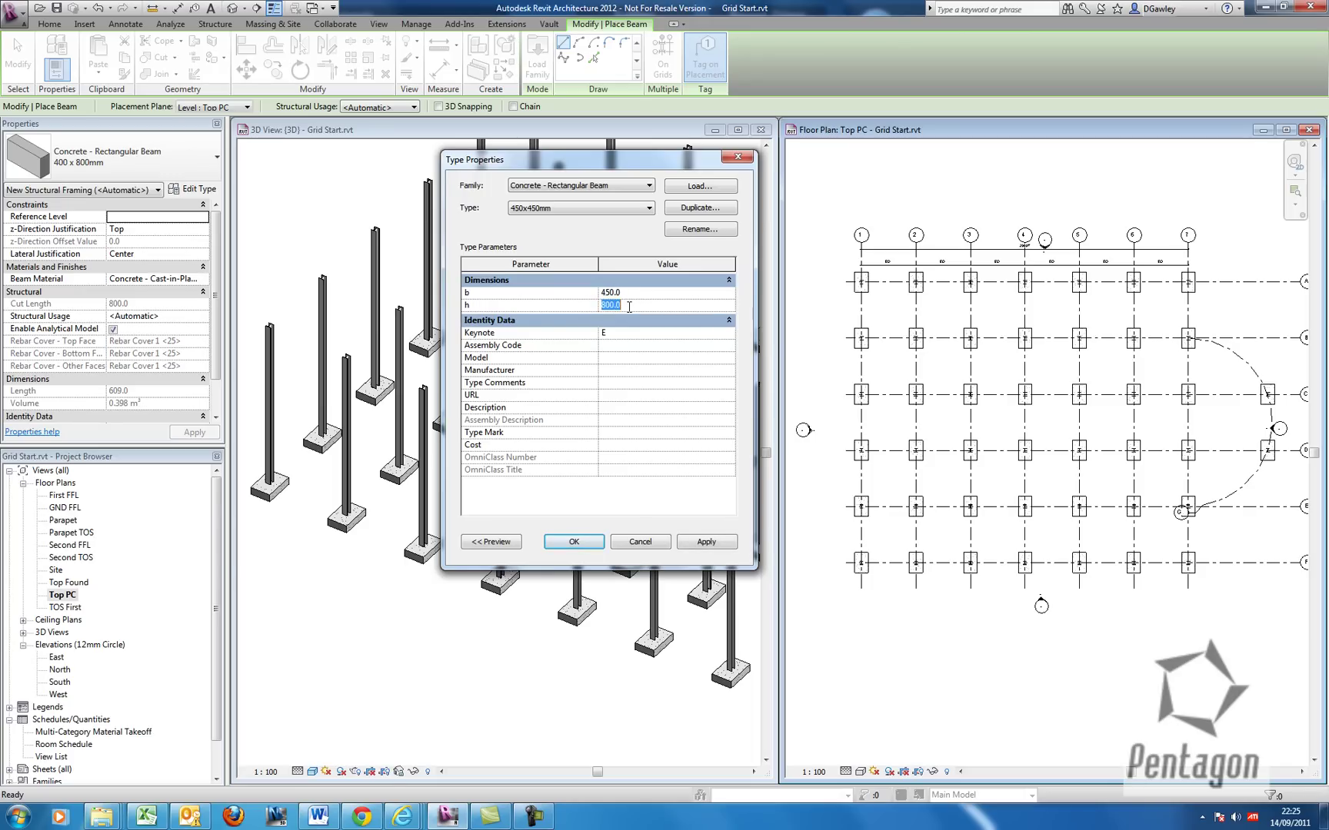
{"action": "left_click", "coordinate": [582, 546]}
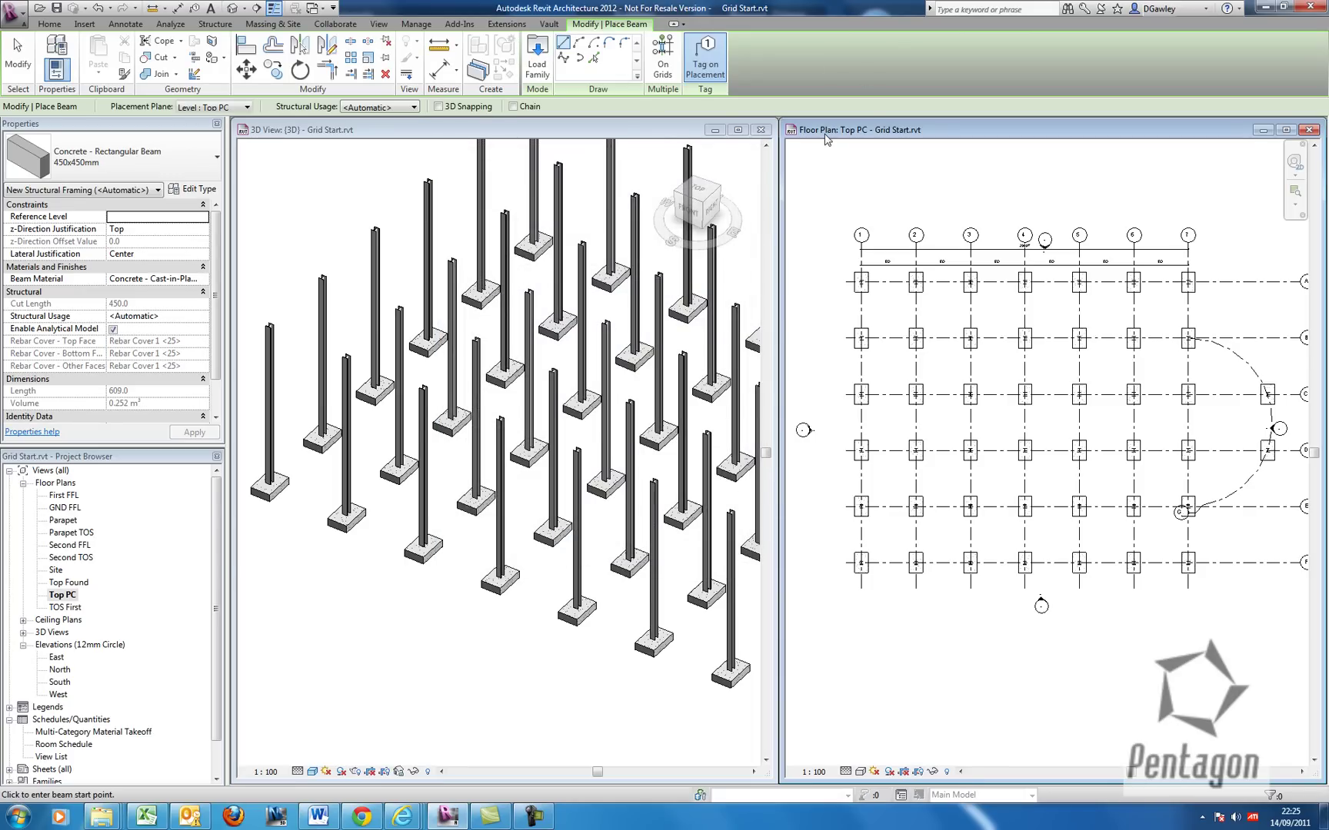
Place 450x450mm beams along grids F, E, D, C, B and A.
{"action": "left_click", "coordinate": [663, 65]}
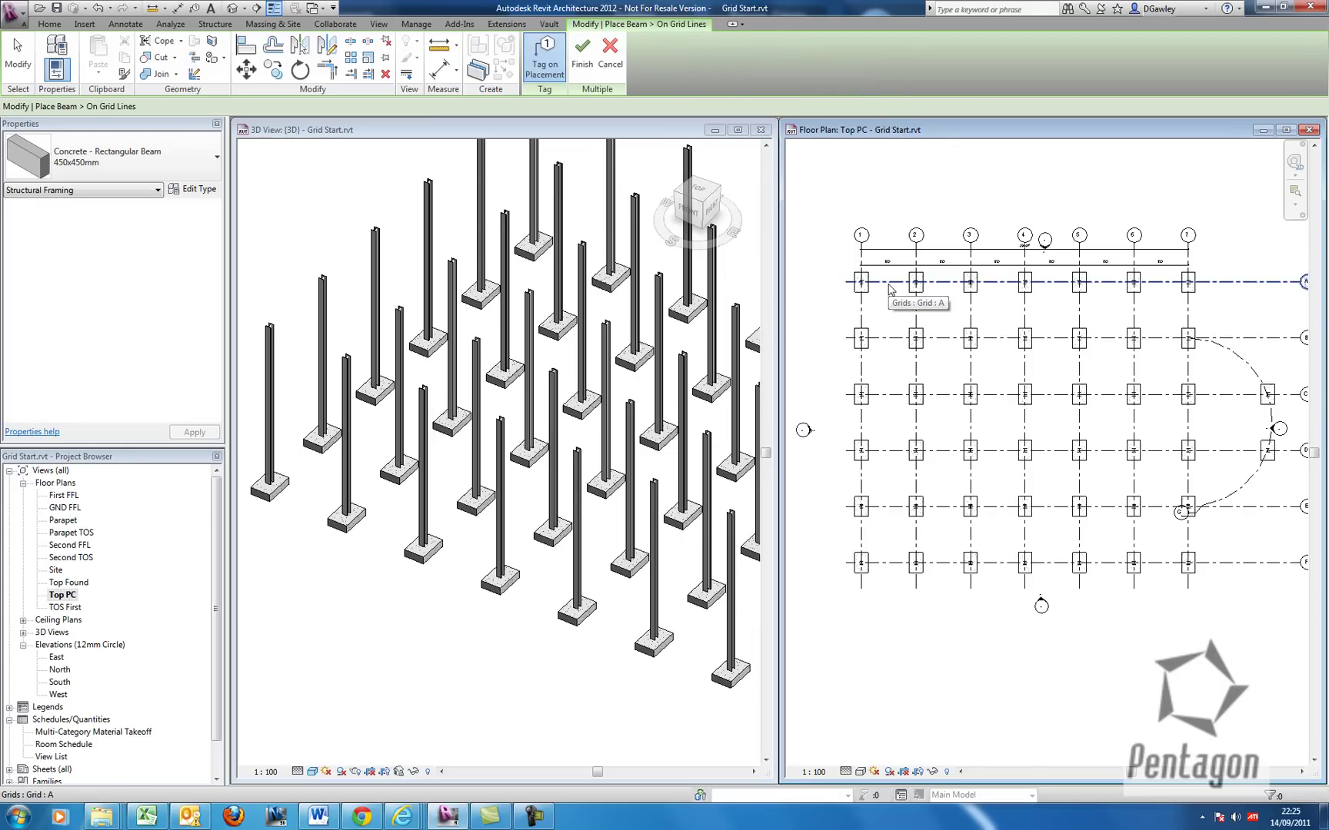
{"action": "left_click", "coordinate": [895, 567]}
{"action": "left_click", "coordinate": [892, 507]}
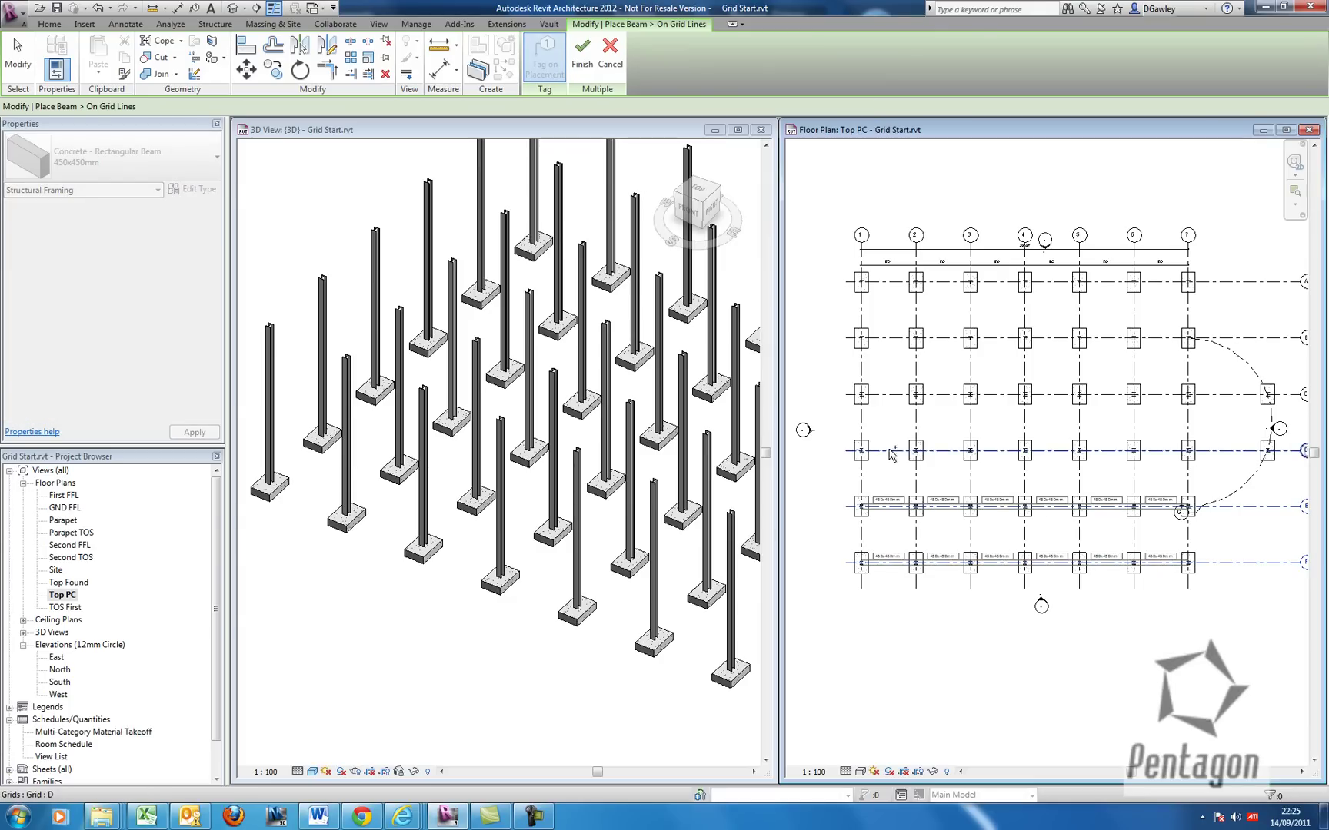
{"action": "left_click", "coordinate": [894, 448]}
{"action": "left_click", "coordinate": [895, 394]}
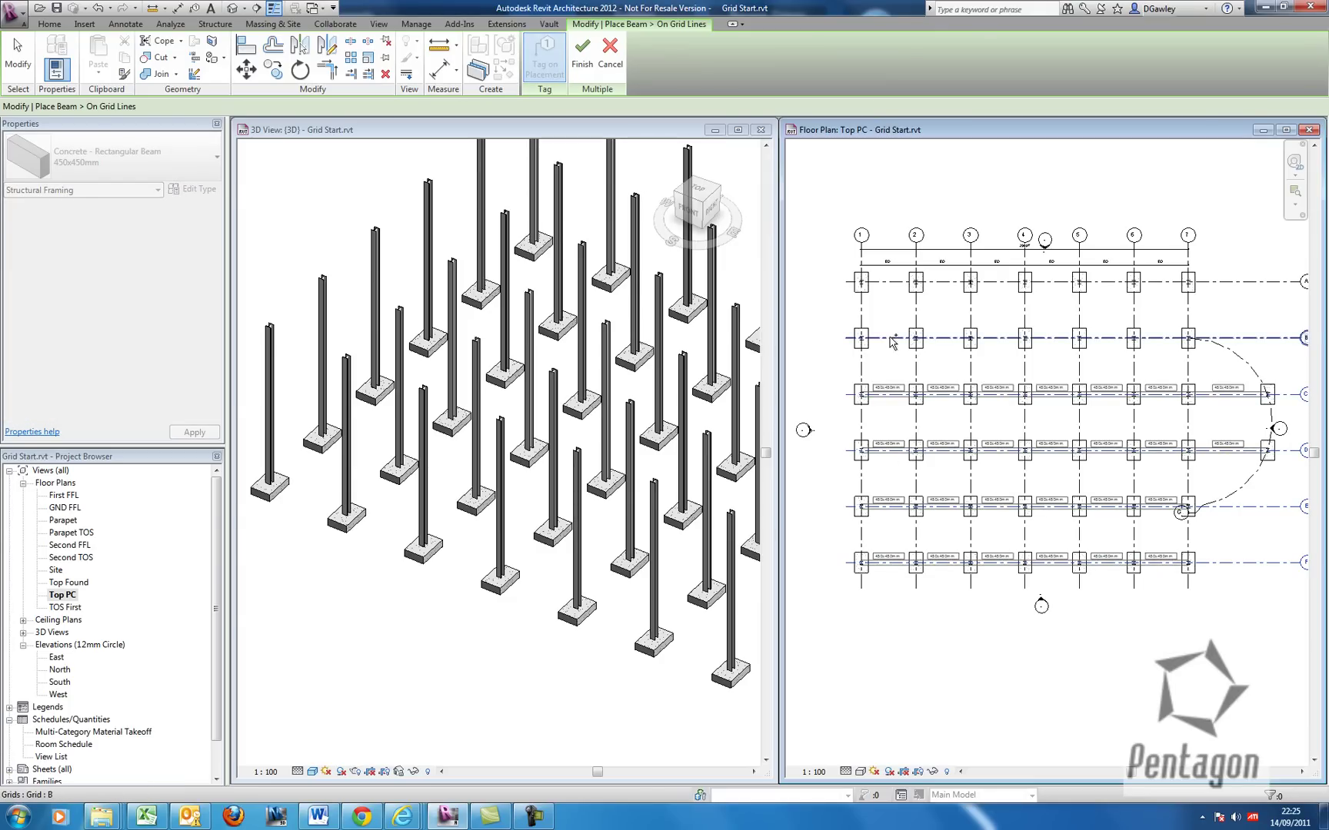
{"action": "left_click", "coordinate": [886, 282]}
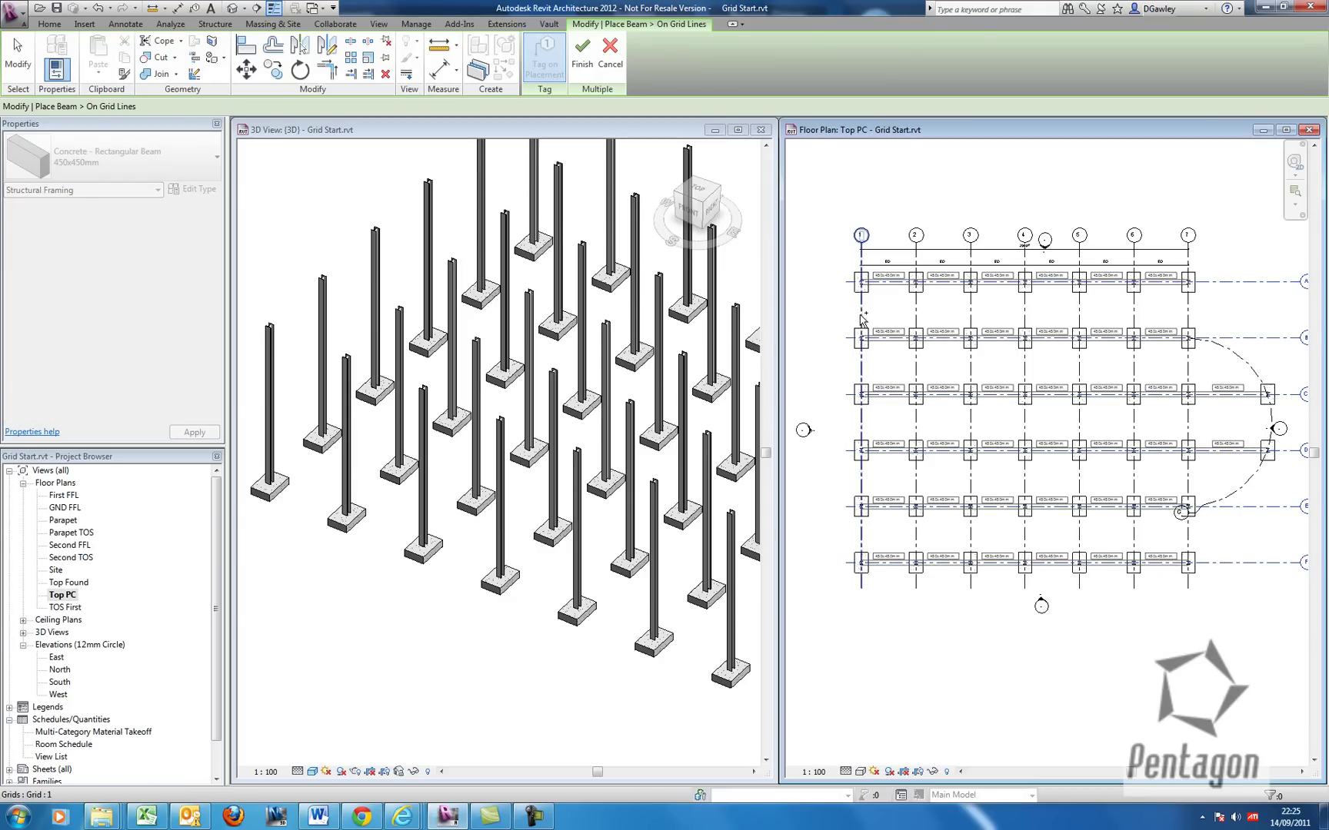
Place beams along grids 1, 2, 3, 4, 5 and 7, then finish.
{"action": "left_click", "coordinate": [864, 317]}
{"action": "left_click", "coordinate": [918, 311]}
{"action": "left_click", "coordinate": [986, 313]}
{"action": "left_click", "coordinate": [1028, 315]}
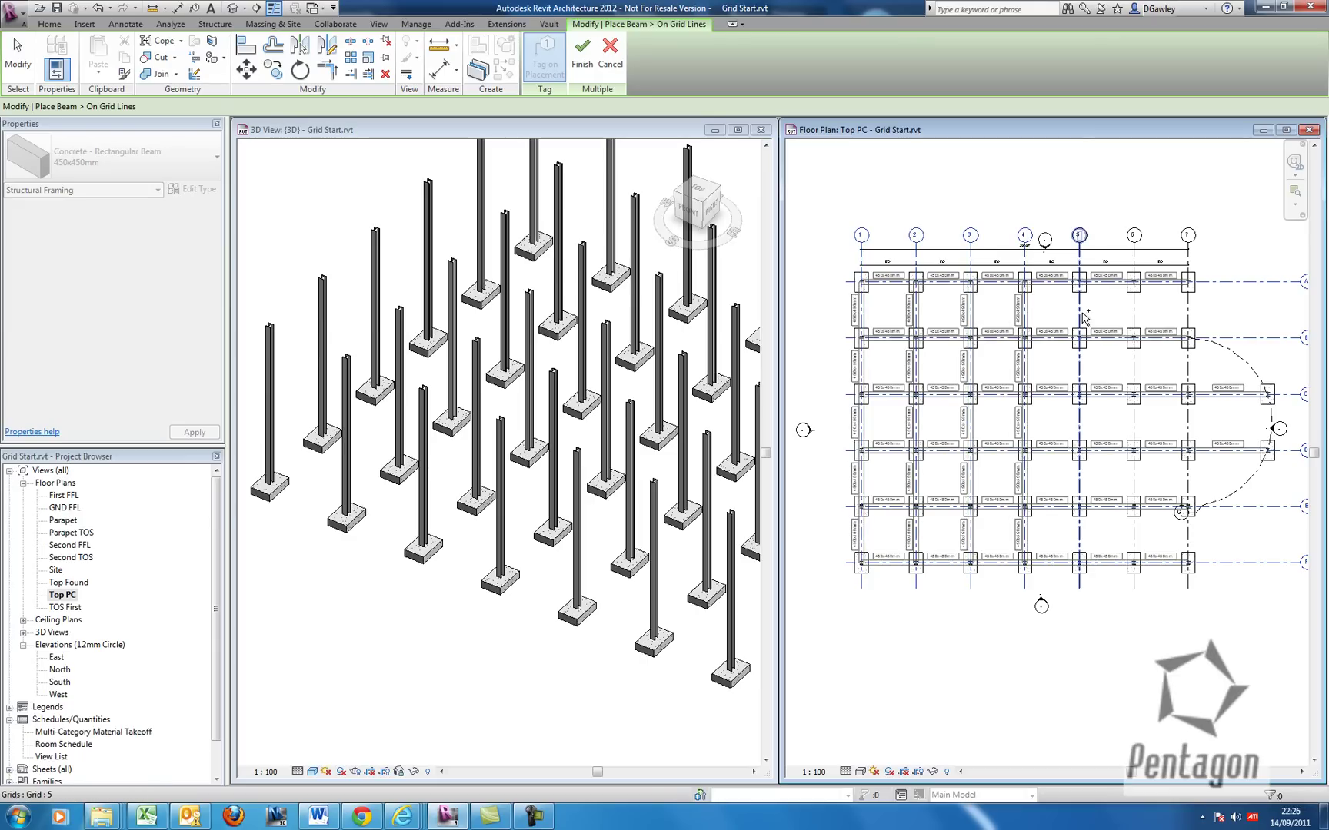
{"action": "left_click", "coordinate": [1128, 316]}
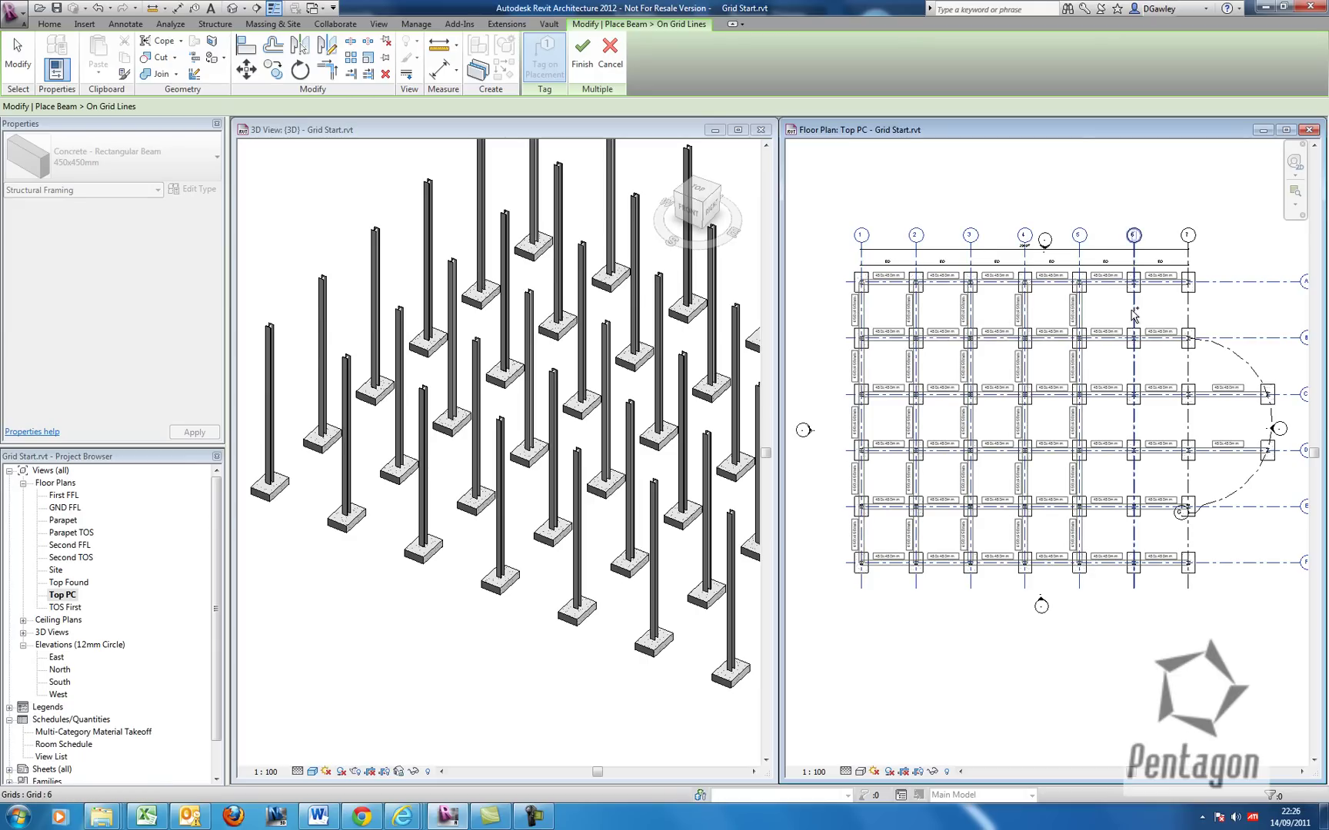
{"action": "left_click", "coordinate": [1191, 310]}
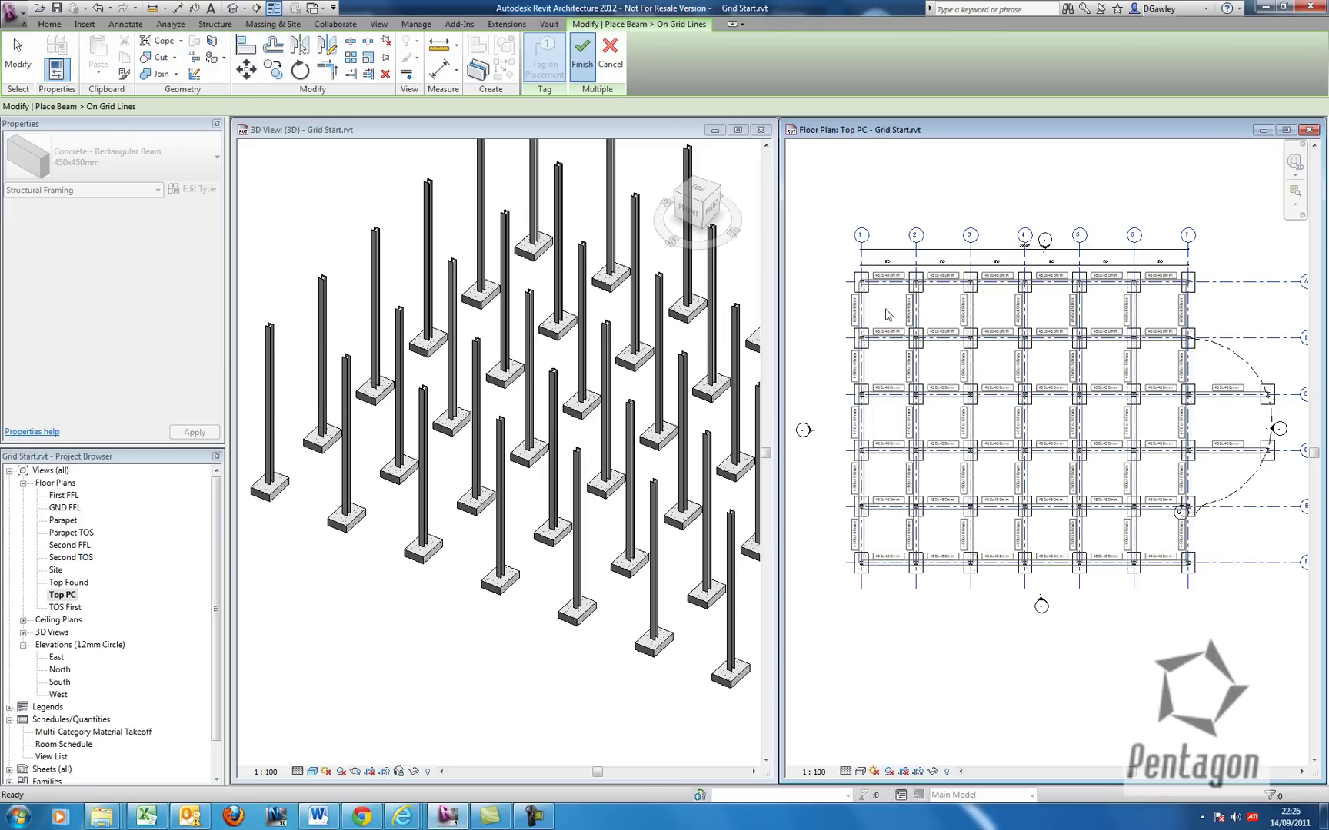
{"action": "left_click", "coordinate": [582, 52]}
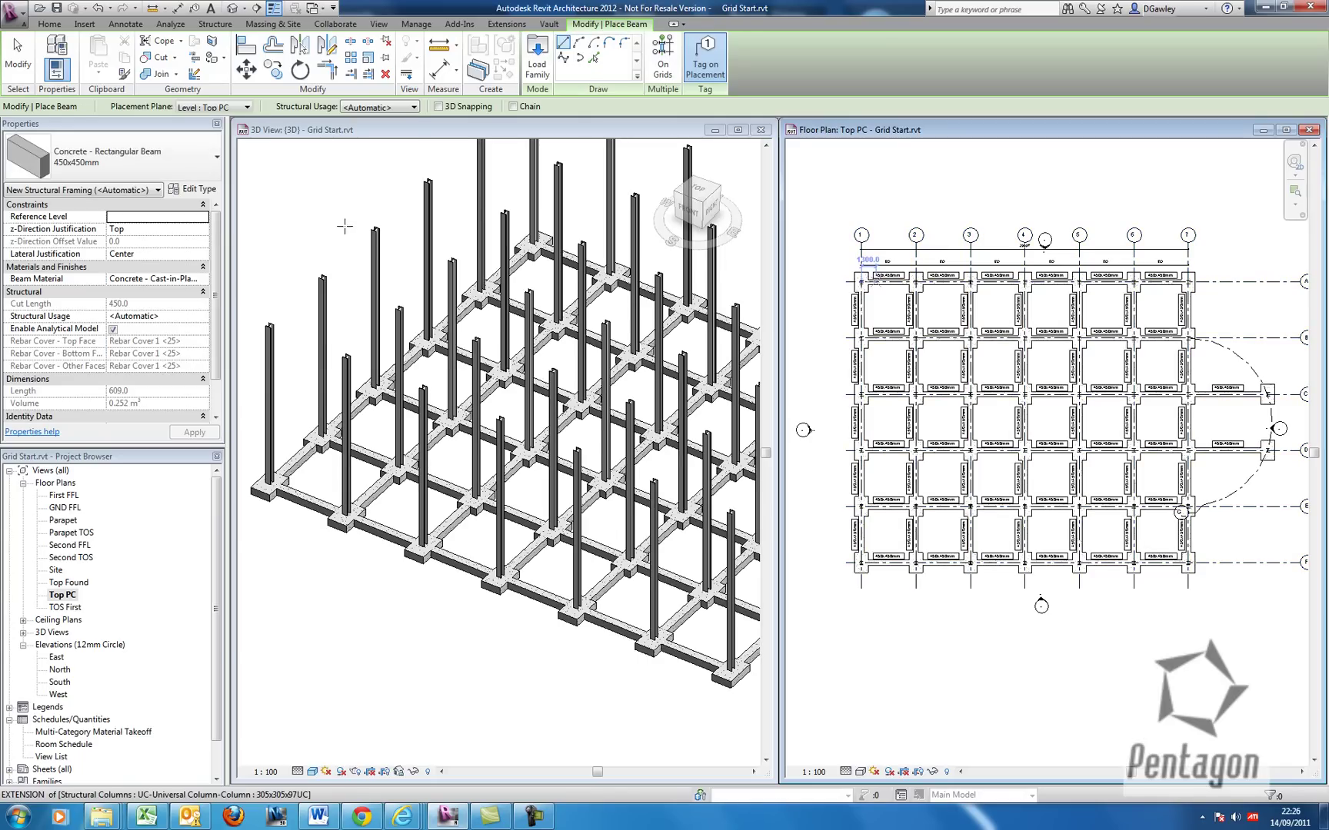
Draw a Start-End-Radius arc beam from the column on grid B to the column on grid E.
{"action": "key", "text": "Escape"}
{"action": "key", "text": "Escape"}
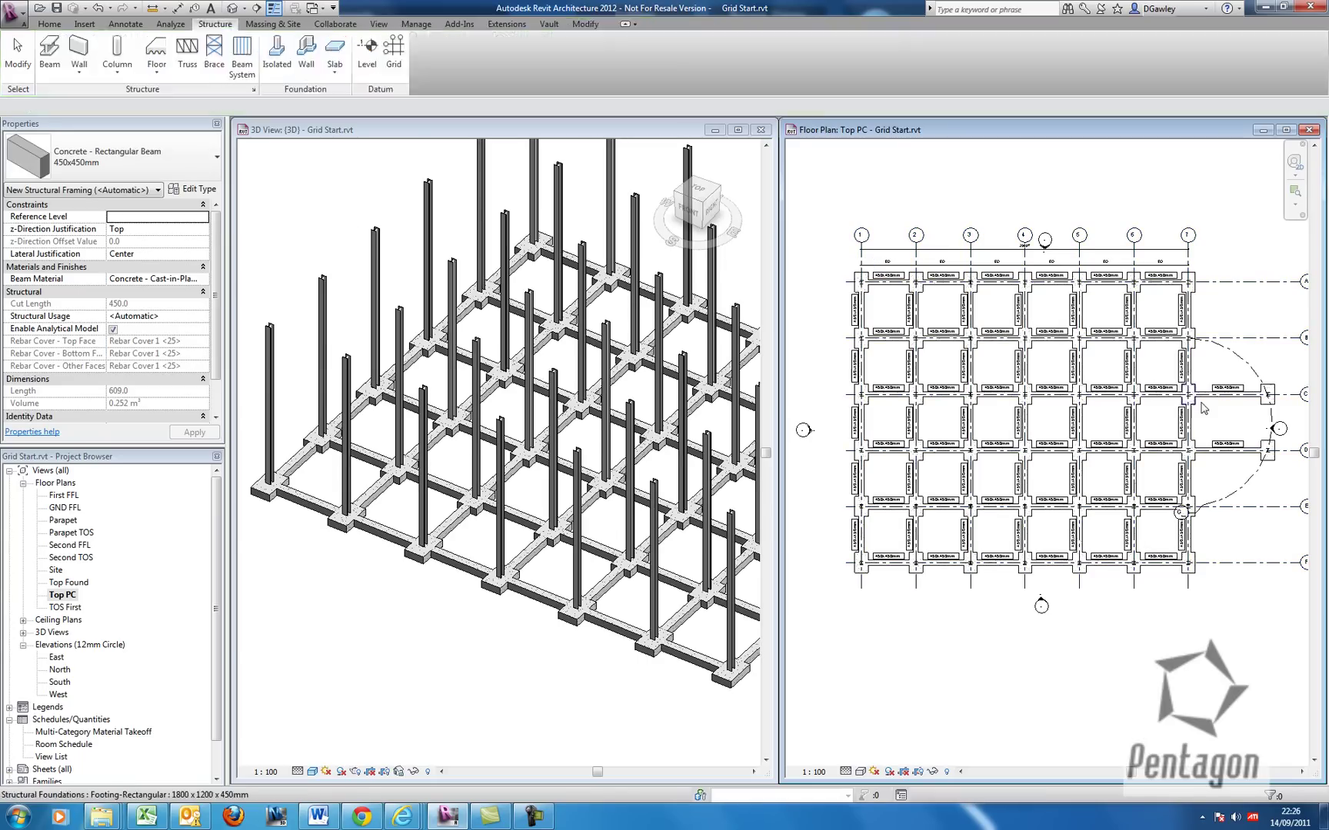
{"action": "scroll", "coordinate": [1149, 403], "scroll_direction": "up", "scroll_amount": 5}
{"action": "scroll", "coordinate": [1149, 404], "scroll_direction": "up", "scroll_amount": 3}
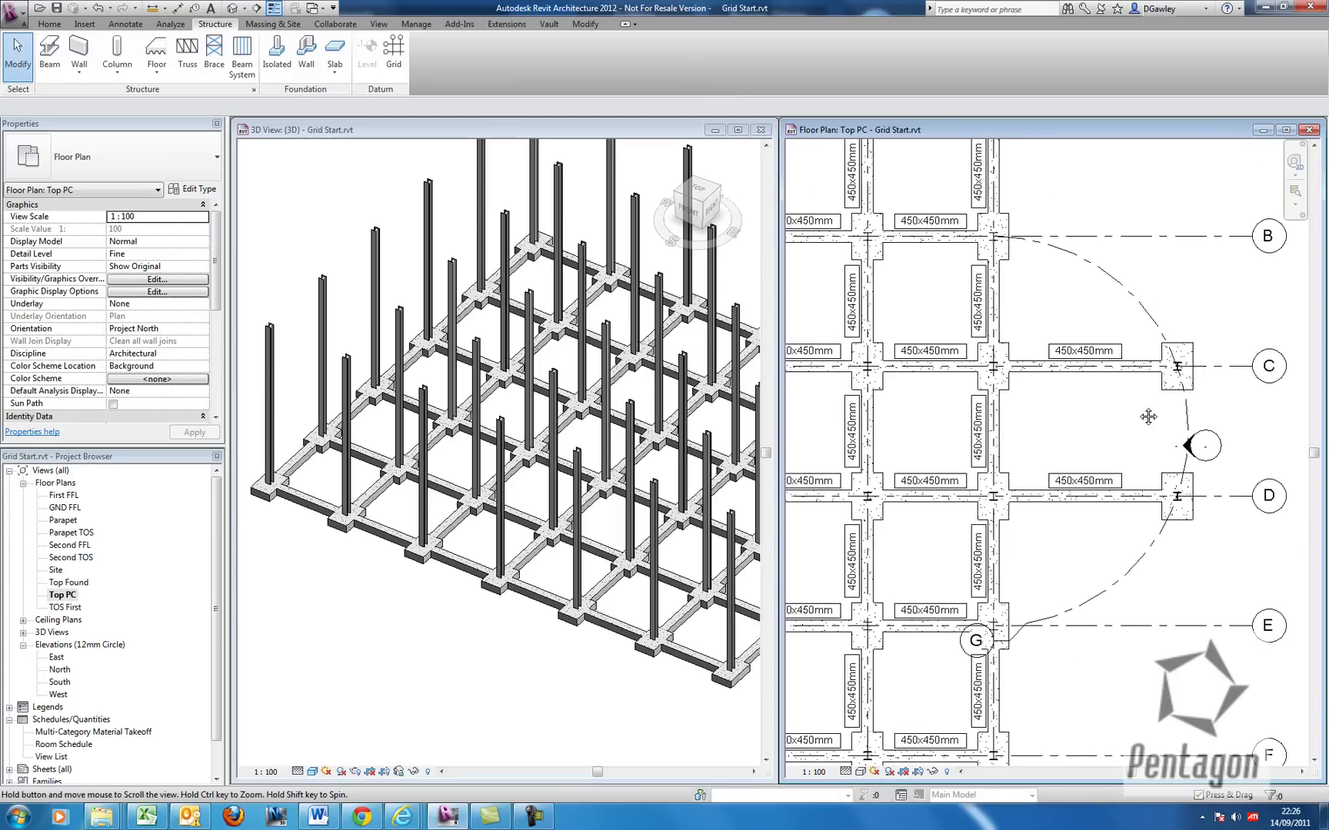
{"action": "left_click", "coordinate": [50, 51]}
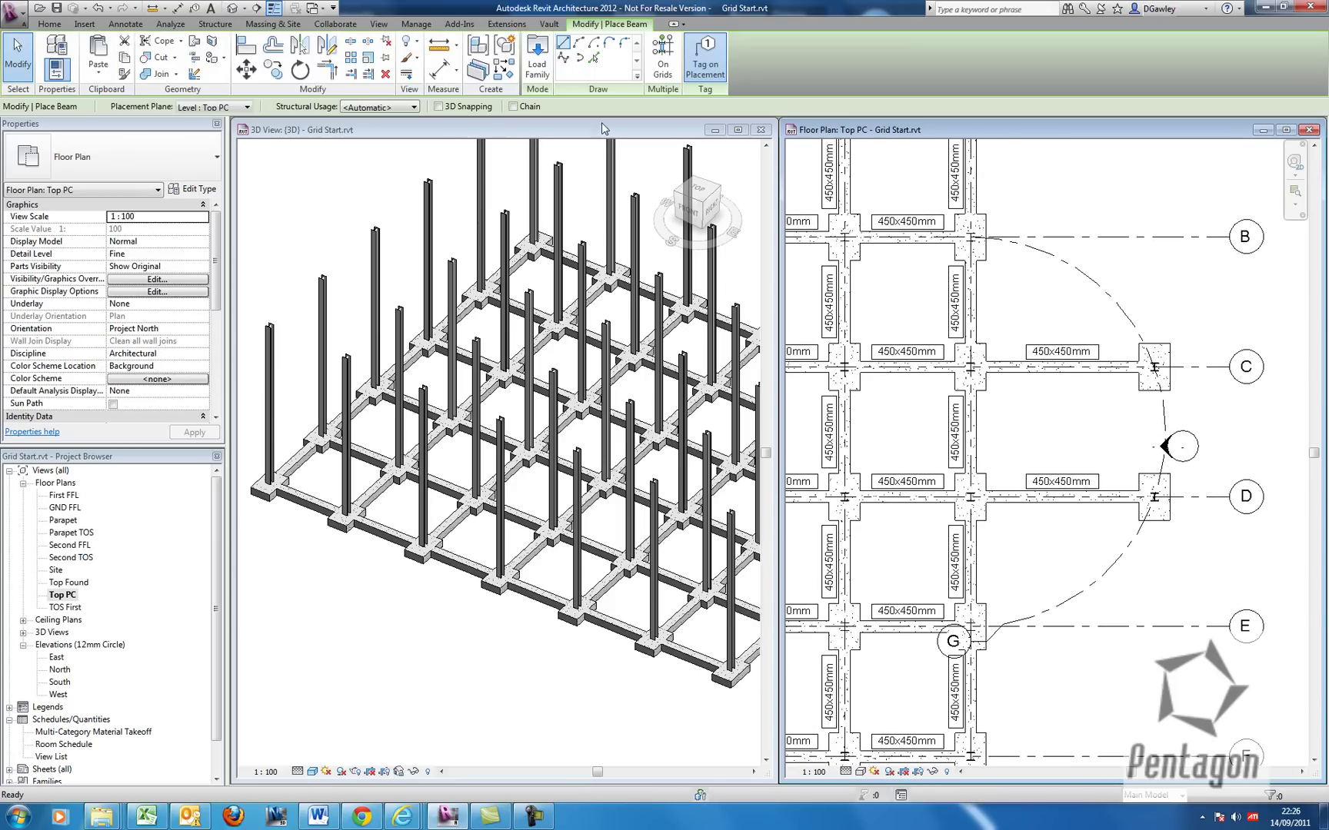
{"action": "left_click", "coordinate": [579, 43]}
{"action": "left_click", "coordinate": [972, 240]}
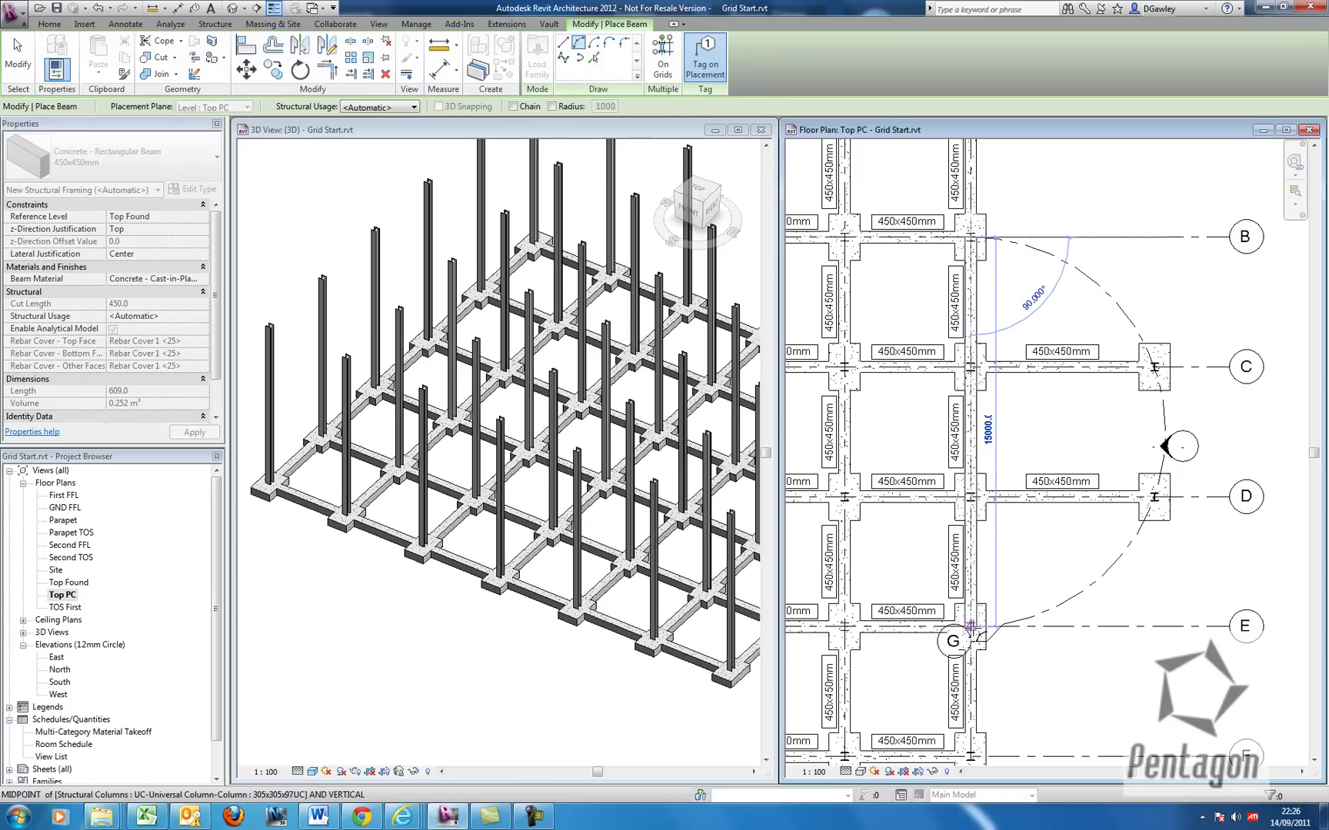
{"action": "left_click", "coordinate": [971, 625]}
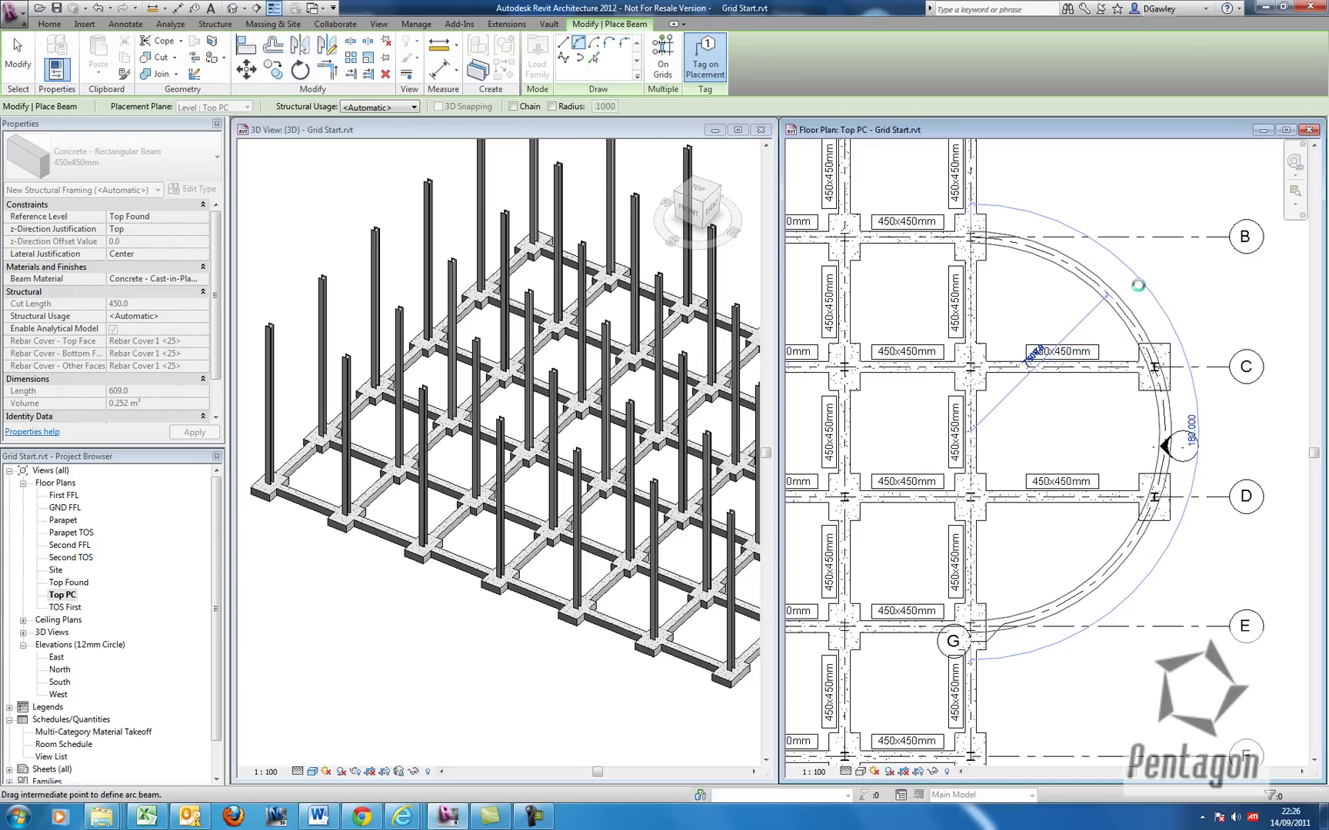
{"action": "right_click", "coordinate": [1164, 283]}
{"action": "left_click", "coordinate": [1197, 293]}
Zoom and pan the plan so the whole grid is centred.
{"action": "scroll", "coordinate": [986, 243], "scroll_direction": "up", "scroll_amount": 2}
{"action": "scroll", "coordinate": [986, 243], "scroll_direction": "up", "scroll_amount": 2}
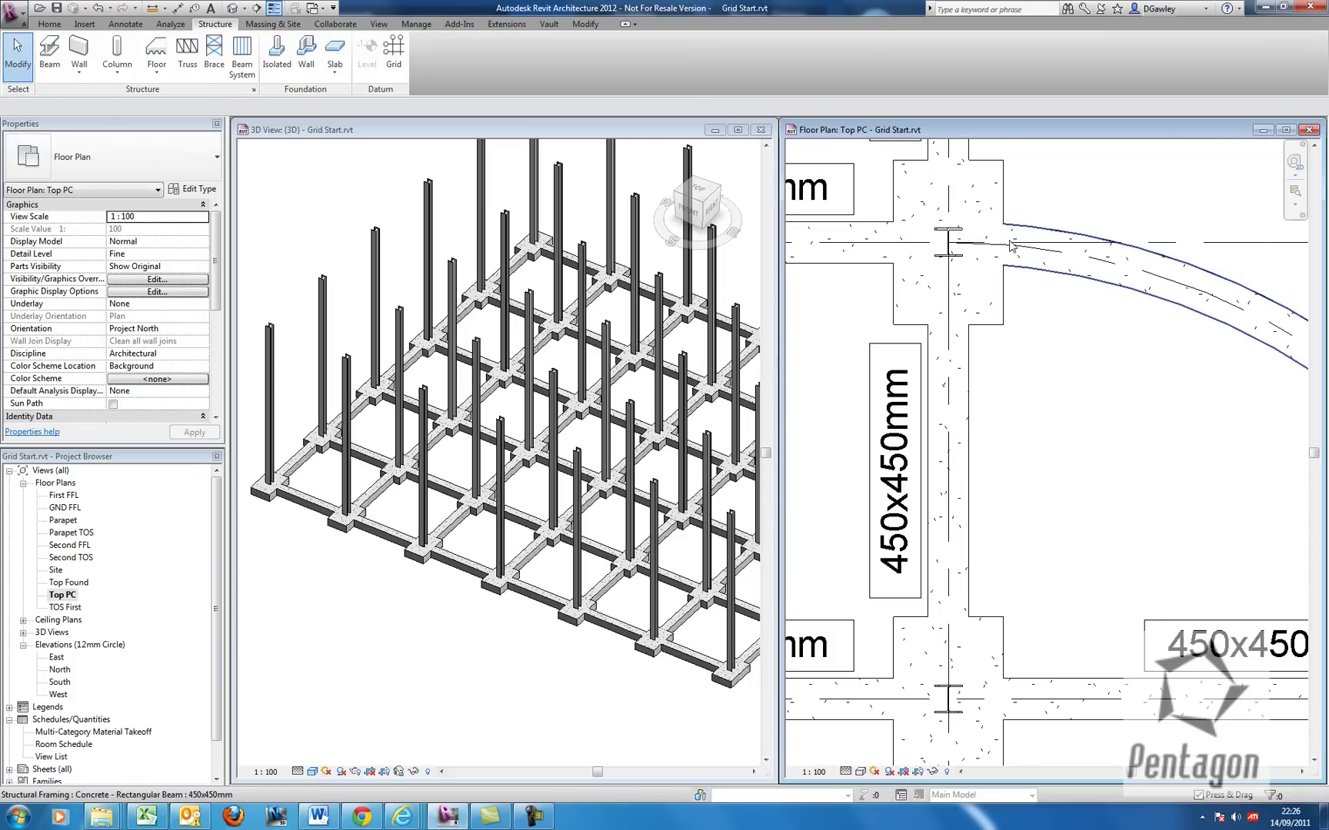
{"action": "scroll", "coordinate": [999, 243], "scroll_direction": "down", "scroll_amount": 3}
{"action": "scroll", "coordinate": [1002, 243], "scroll_direction": "down", "scroll_amount": 4}
{"action": "middle_click_drag", "start_coordinate": [1002, 243], "coordinate": [1085, 452]}
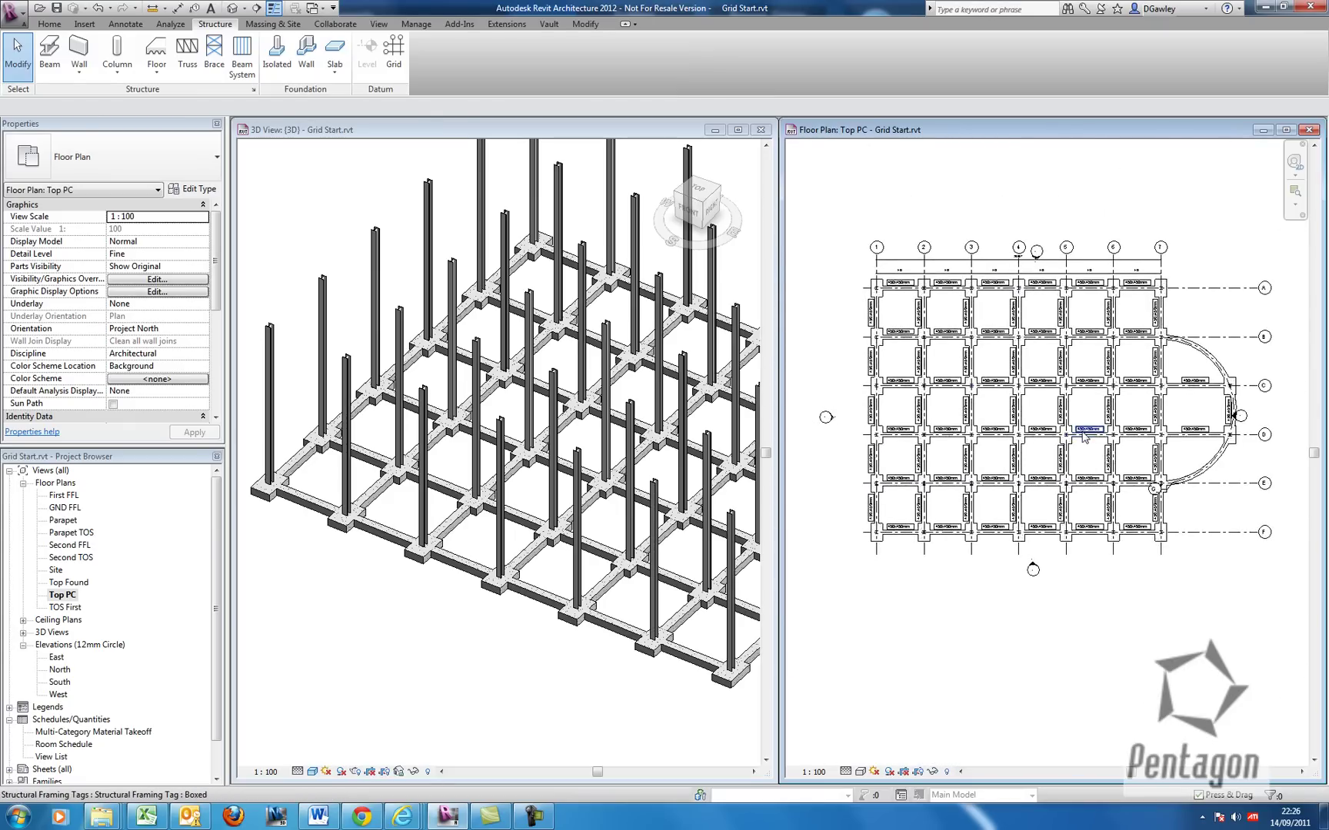
{"action": "scroll", "coordinate": [1085, 461], "scroll_direction": "down", "scroll_amount": 1}
{"action": "scroll", "coordinate": [464, 586], "scroll_direction": "down", "scroll_amount": 1}
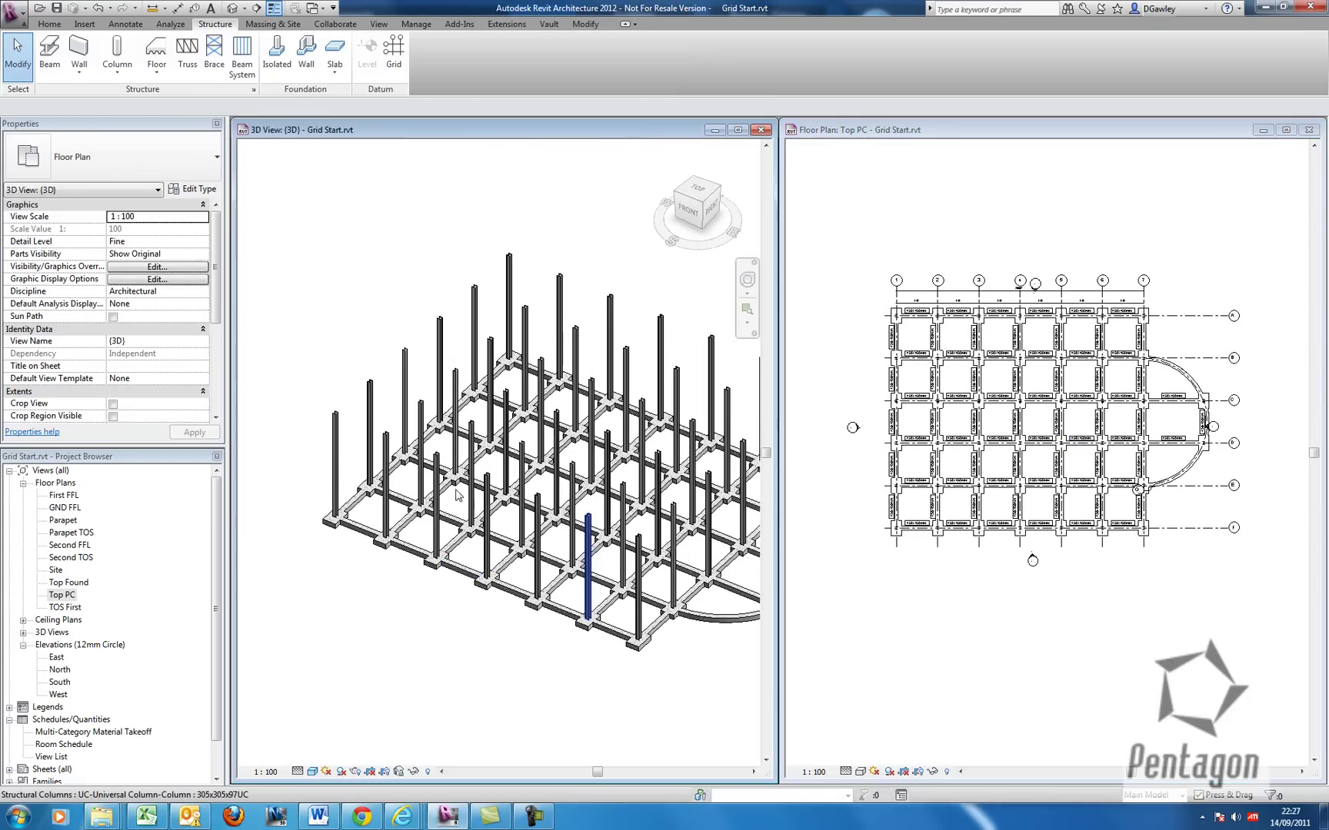
{"action": "scroll", "coordinate": [544, 494], "scroll_direction": "down", "scroll_amount": 2}
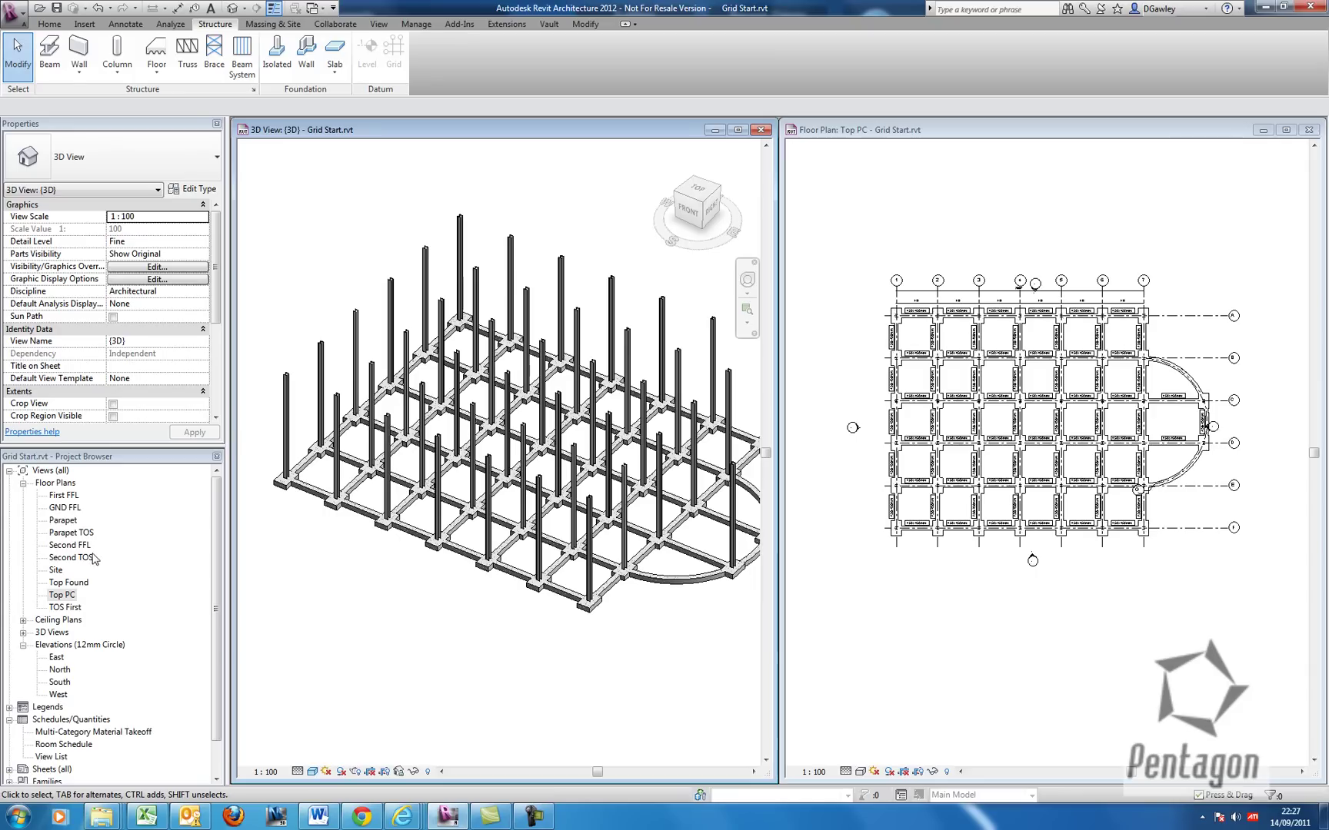
Open the TOS First plan, tile the windows with WT, and place it over Top PC.
{"action": "double_click", "coordinate": [69, 608]}
{"action": "left_click_drag", "start_coordinate": [654, 314], "coordinate": [505, 142]}
{"action": "key", "text": "w"}
{"action": "key", "text": "t"}
{"action": "left_click_drag", "start_coordinate": [582, 139], "coordinate": [592, 154]}
{"action": "left_click_drag", "start_coordinate": [461, 139], "coordinate": [995, 136]}
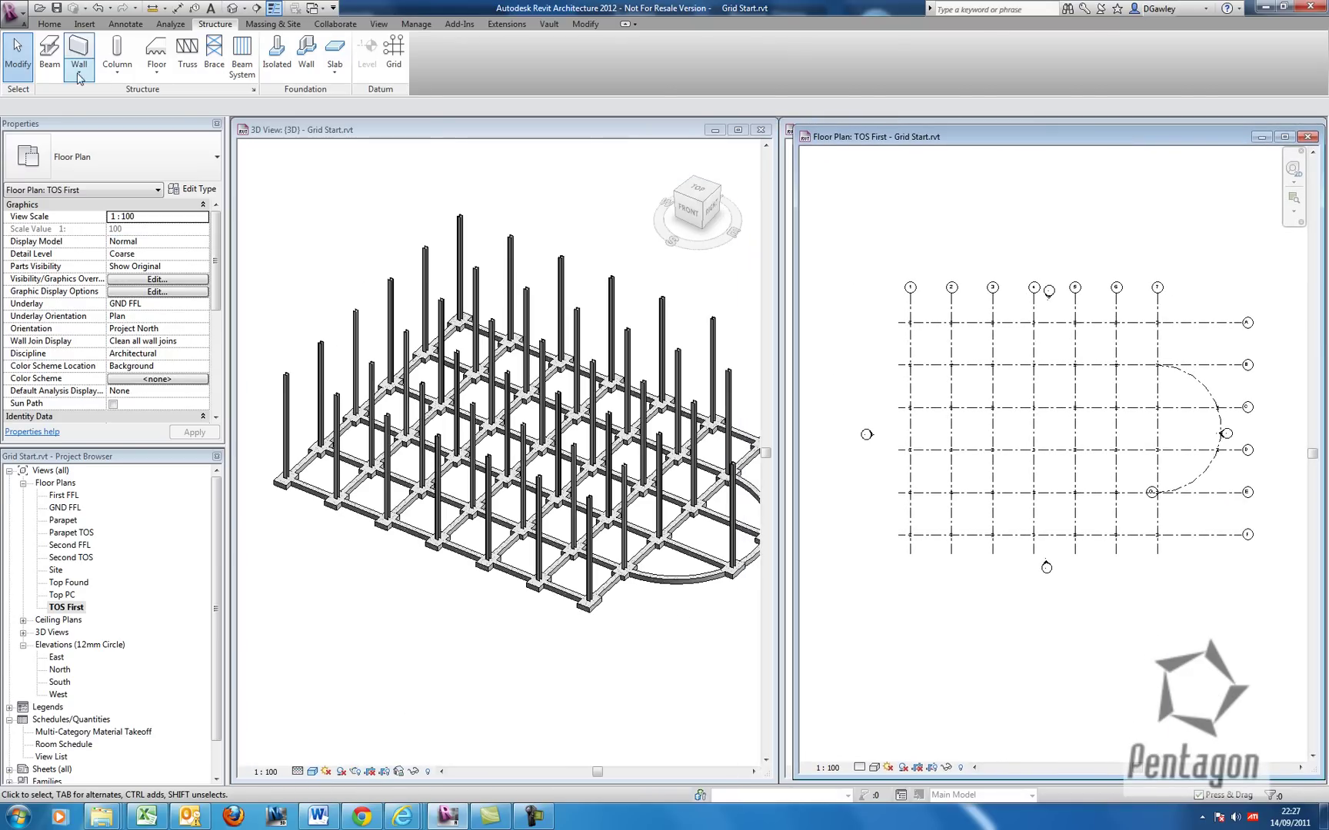
Place UB254x146x43 beams On Grids by window-selecting every grid line in TOS First.
{"action": "left_click", "coordinate": [51, 52]}
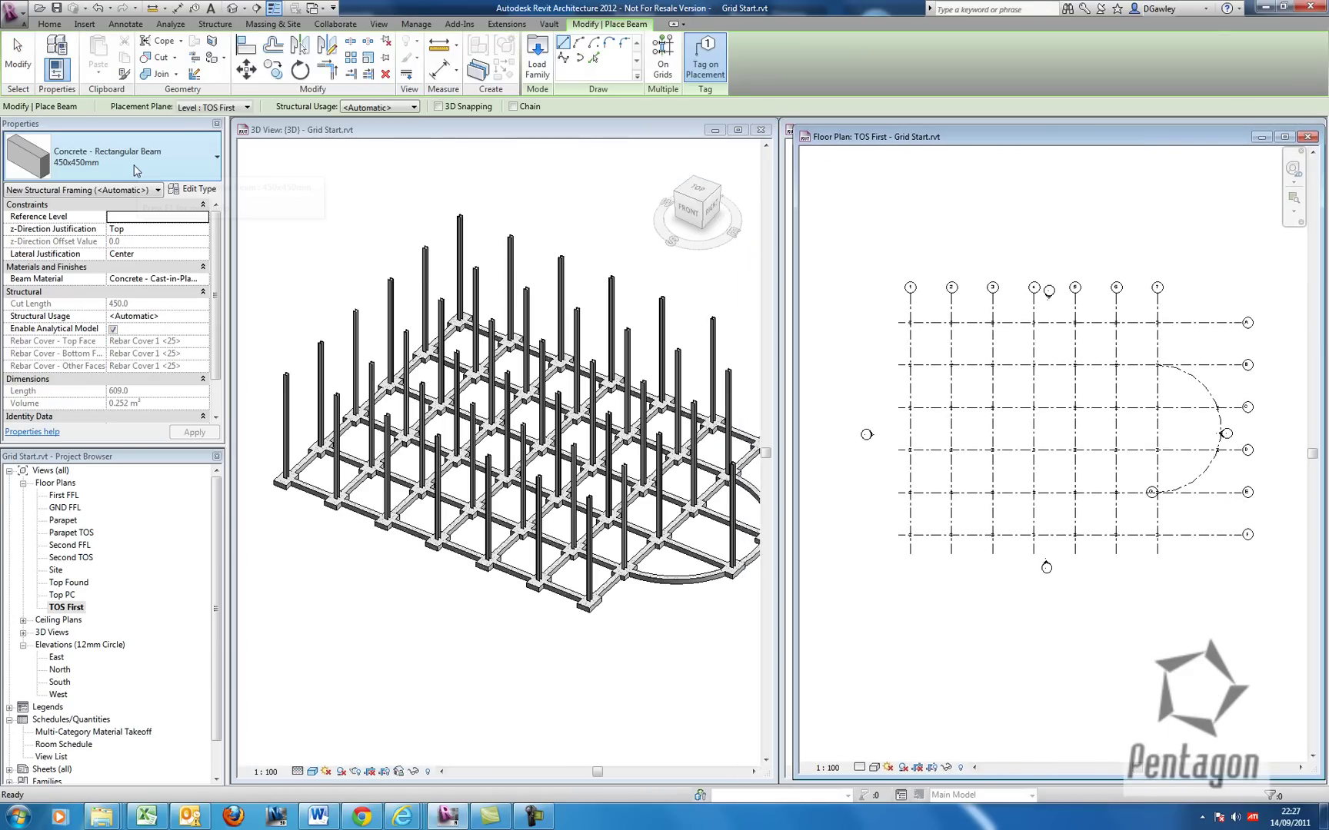
{"action": "left_click", "coordinate": [148, 171]}
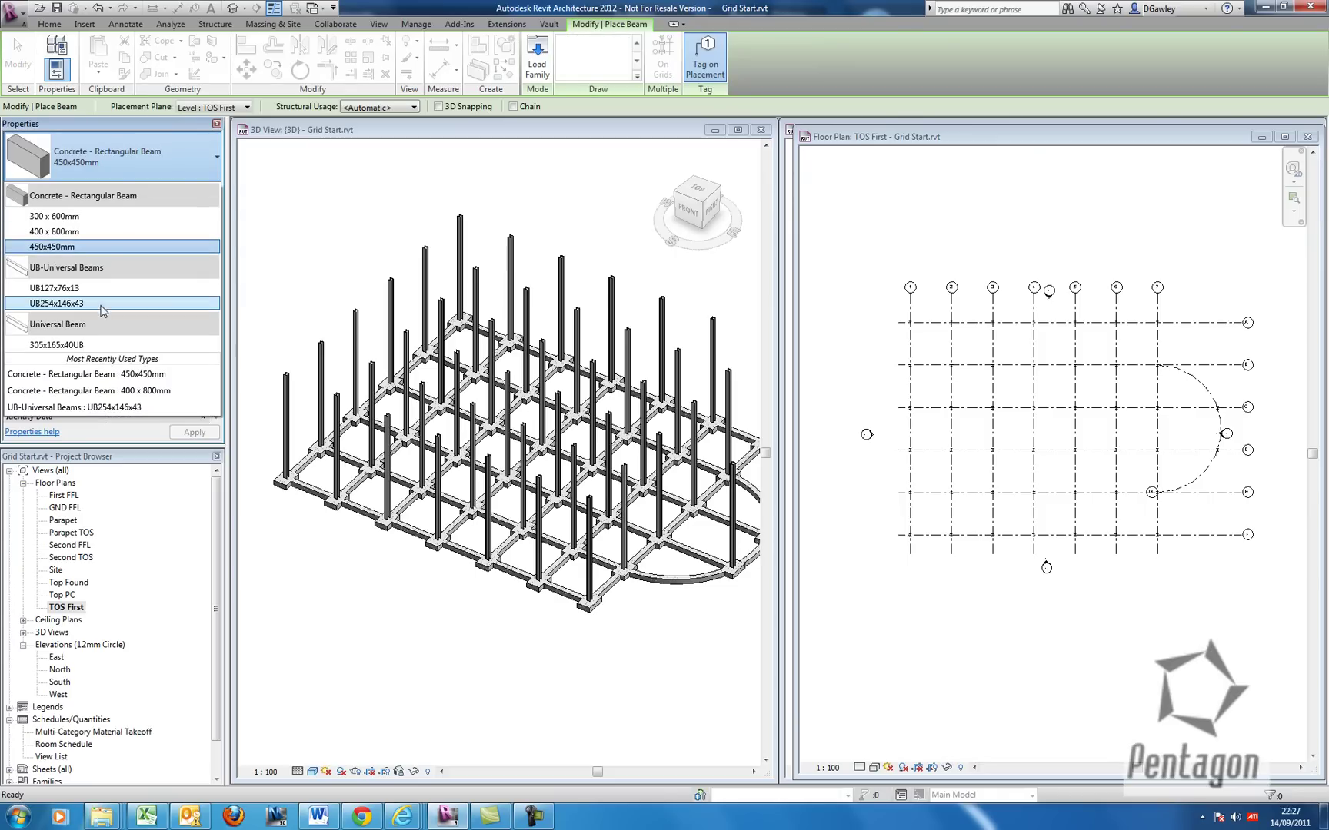
{"action": "left_click", "coordinate": [68, 308]}
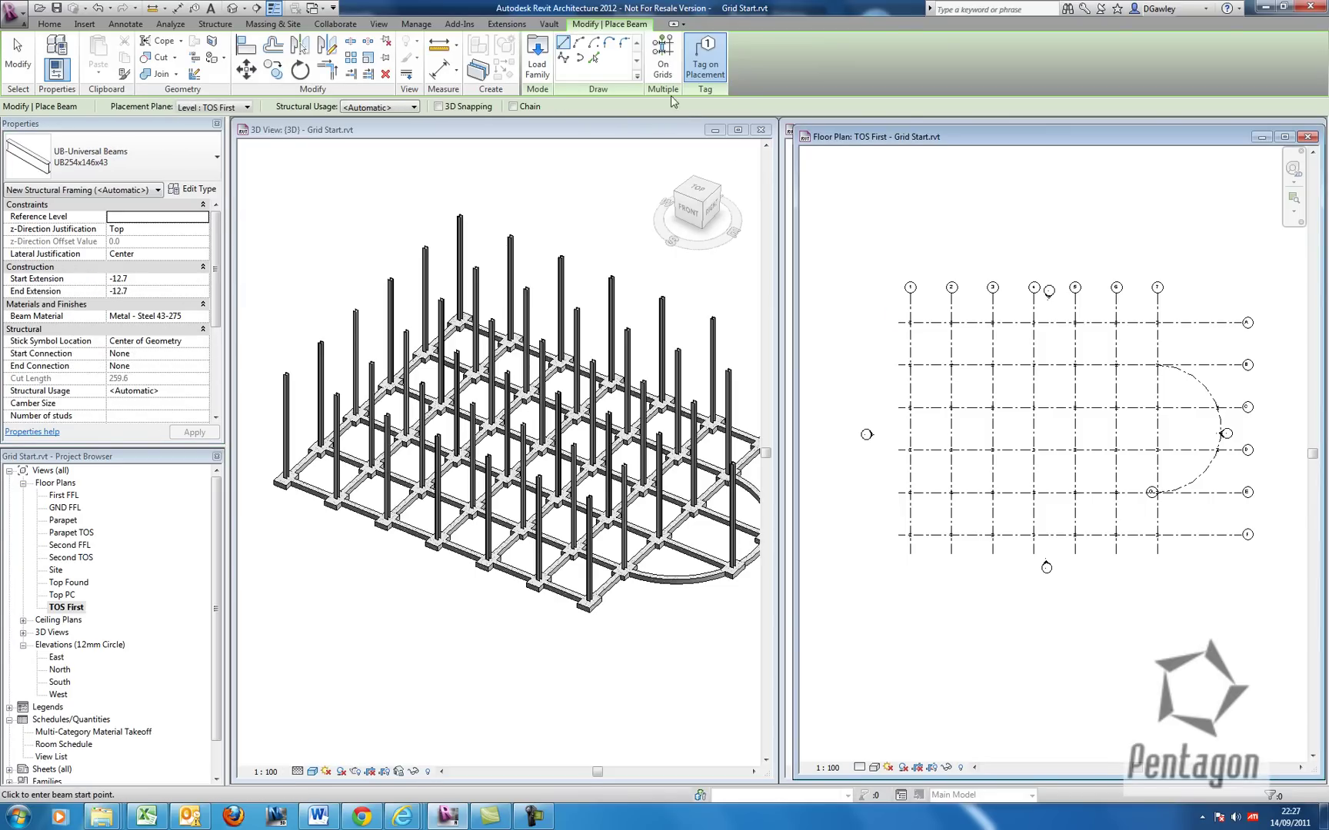
{"action": "left_click", "coordinate": [662, 55]}
{"action": "left_click_drag", "start_coordinate": [858, 245], "coordinate": [1274, 601]}
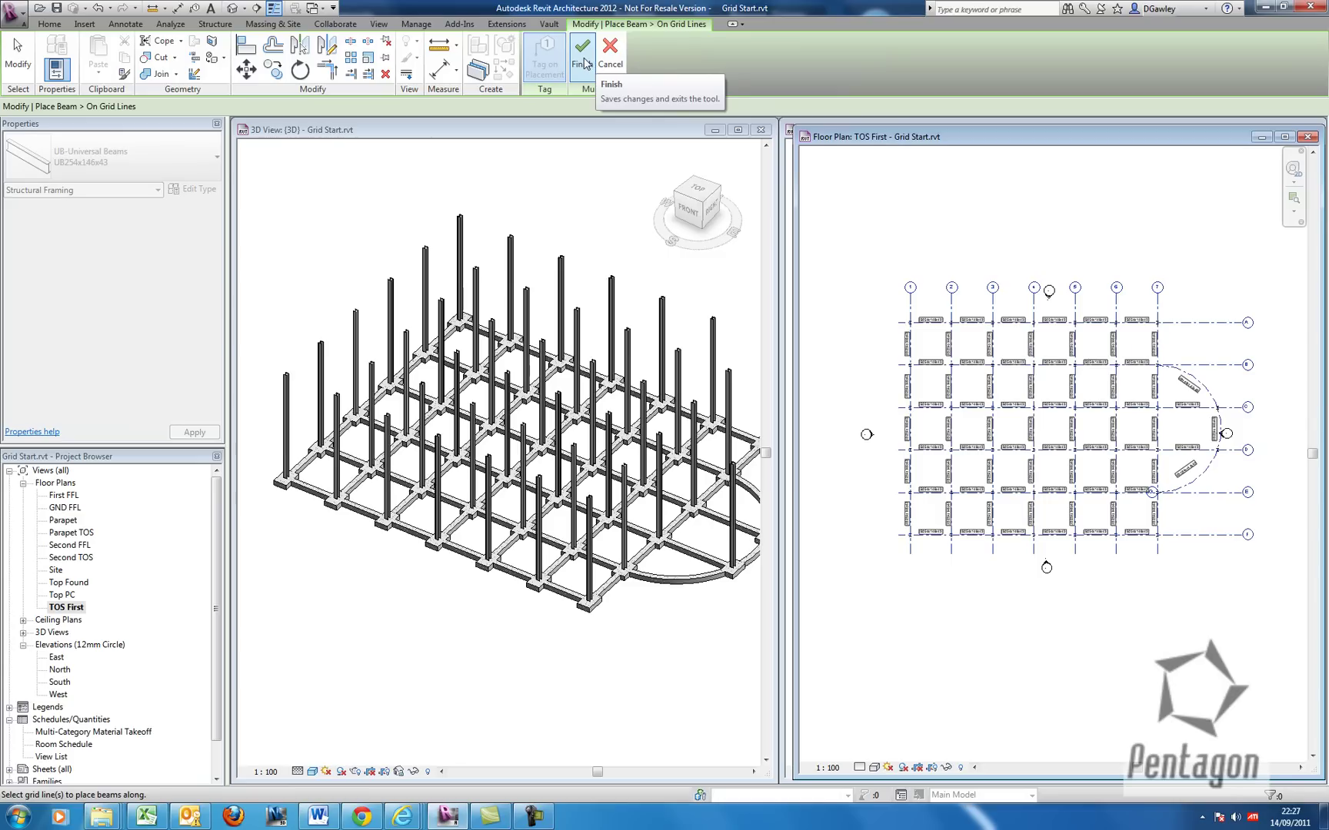
{"action": "left_click", "coordinate": [584, 61]}
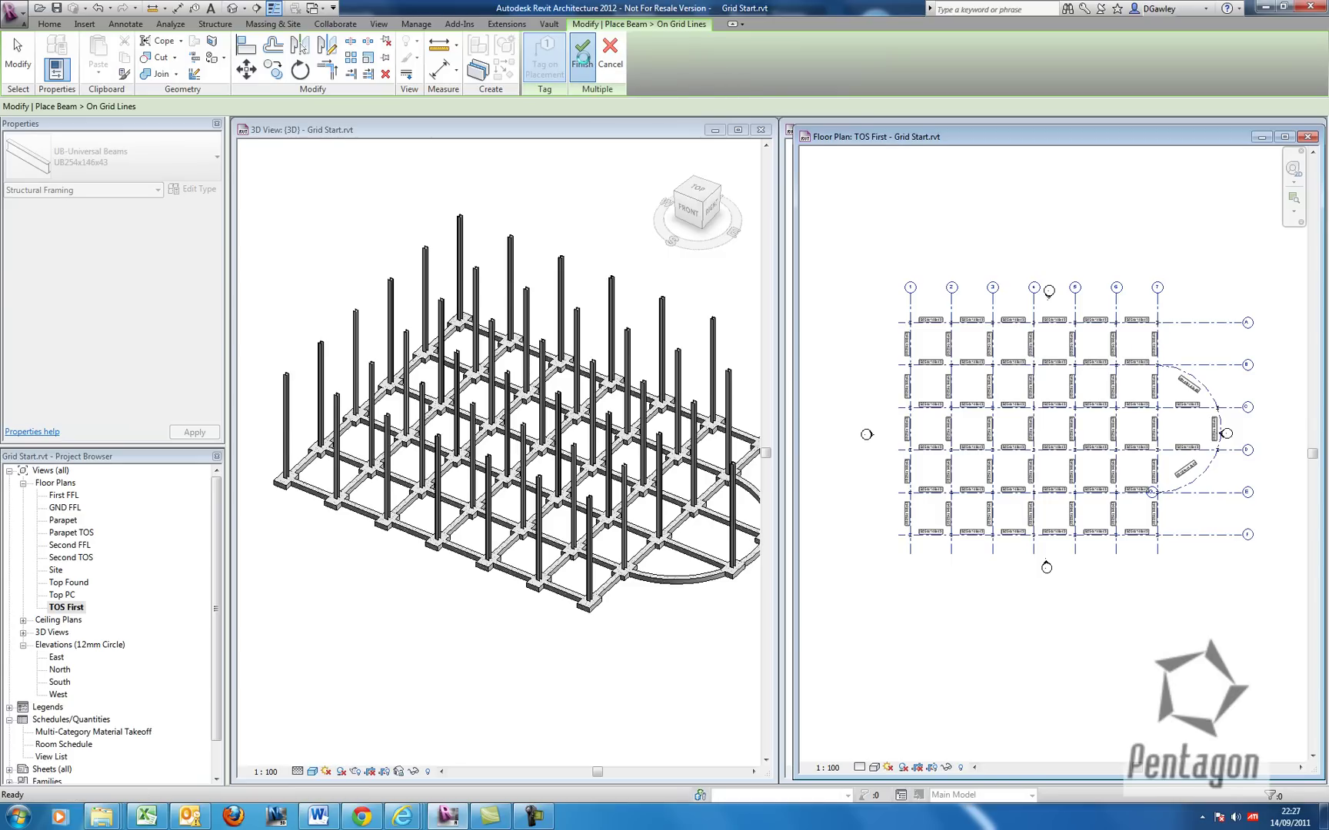
{"action": "right_click", "coordinate": [573, 226]}
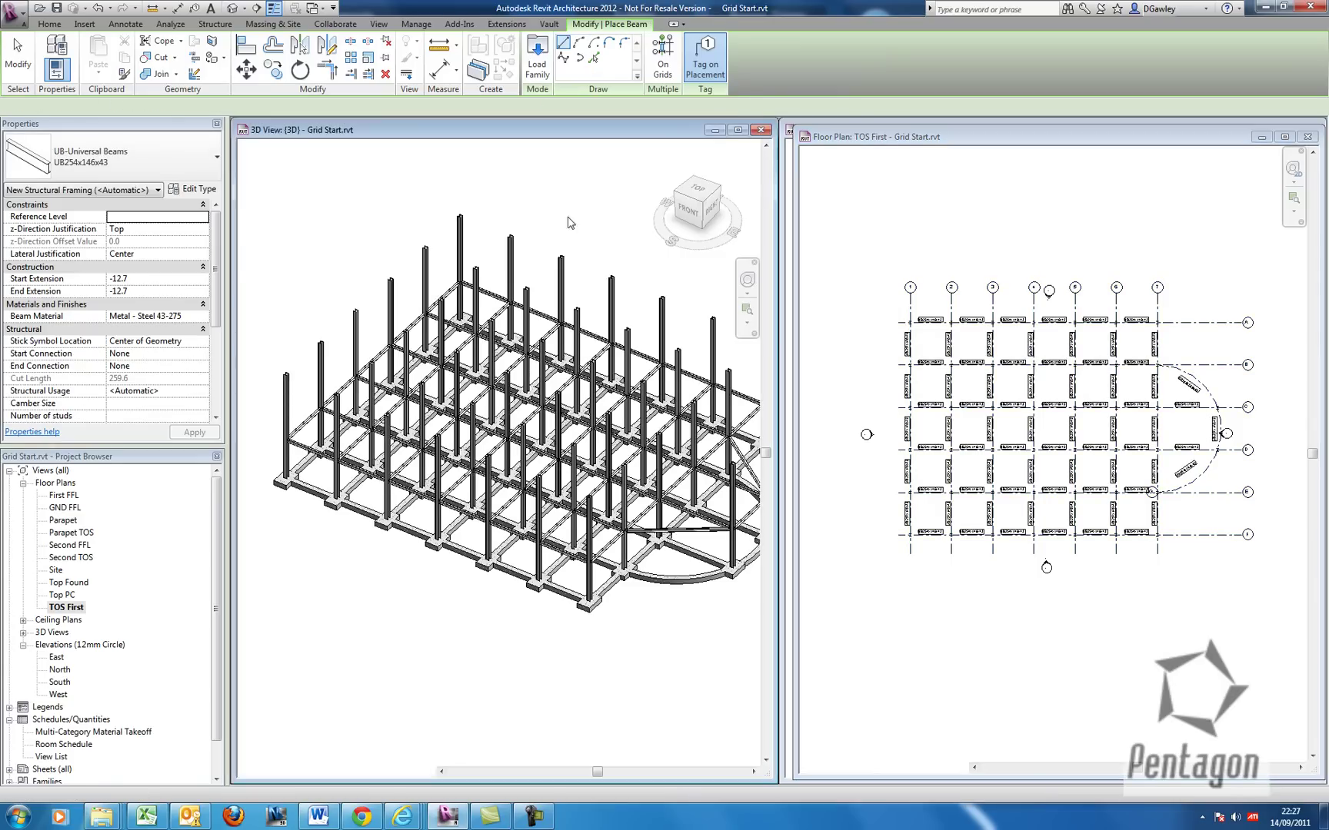
{"action": "left_click", "coordinate": [578, 224]}
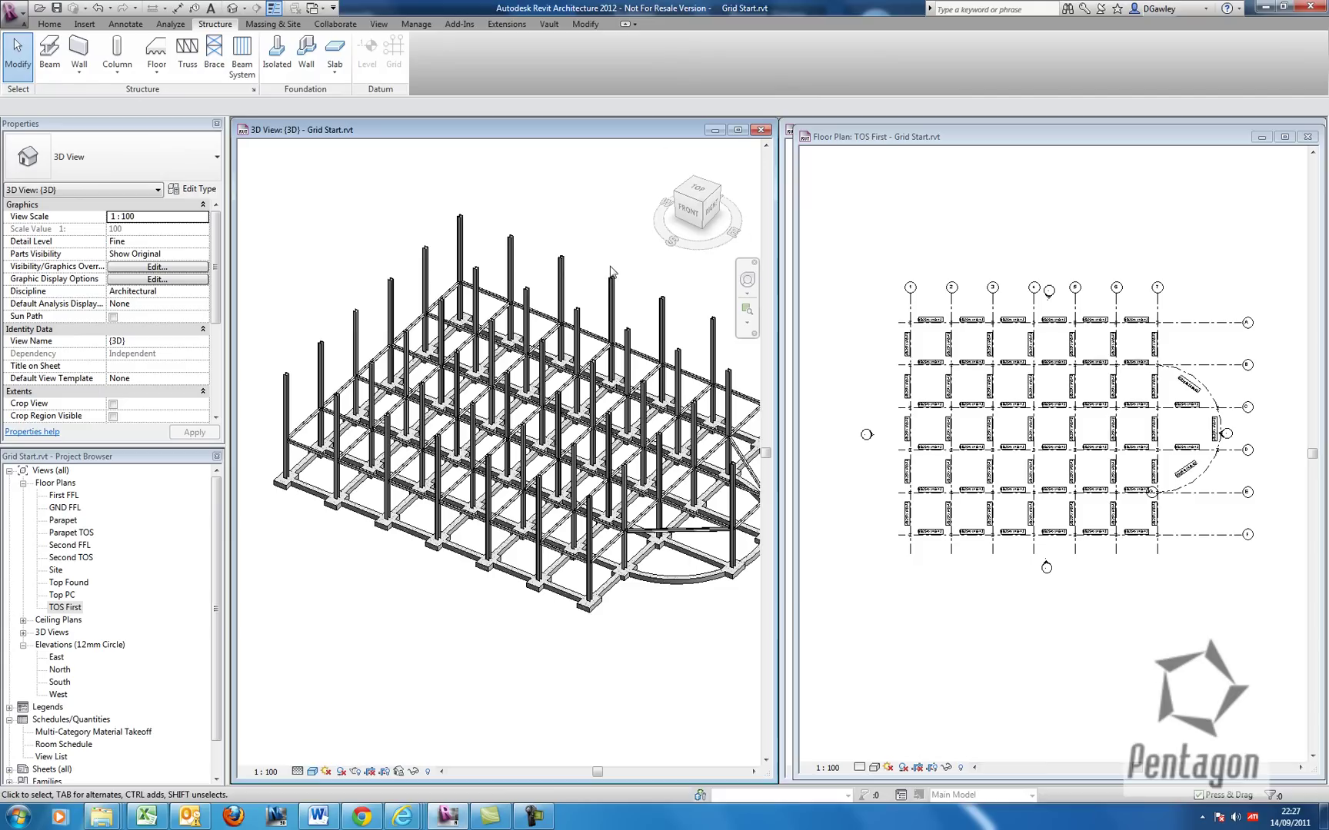
{"action": "scroll", "coordinate": [565, 477], "scroll_direction": "up", "scroll_amount": 3}
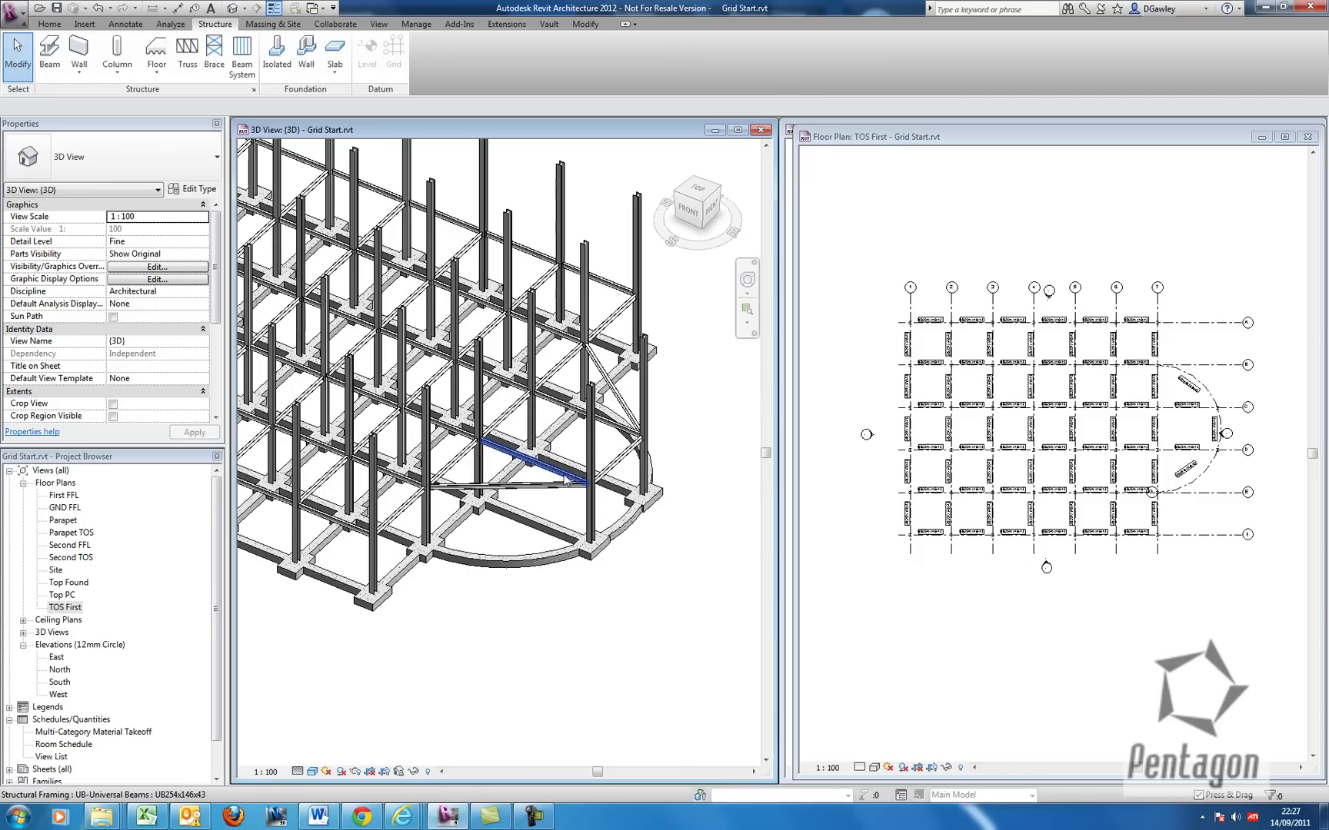
Pick one UB254x146x43 beam and use Select All Instances > In Entire Project.
{"action": "left_click", "coordinate": [557, 485]}
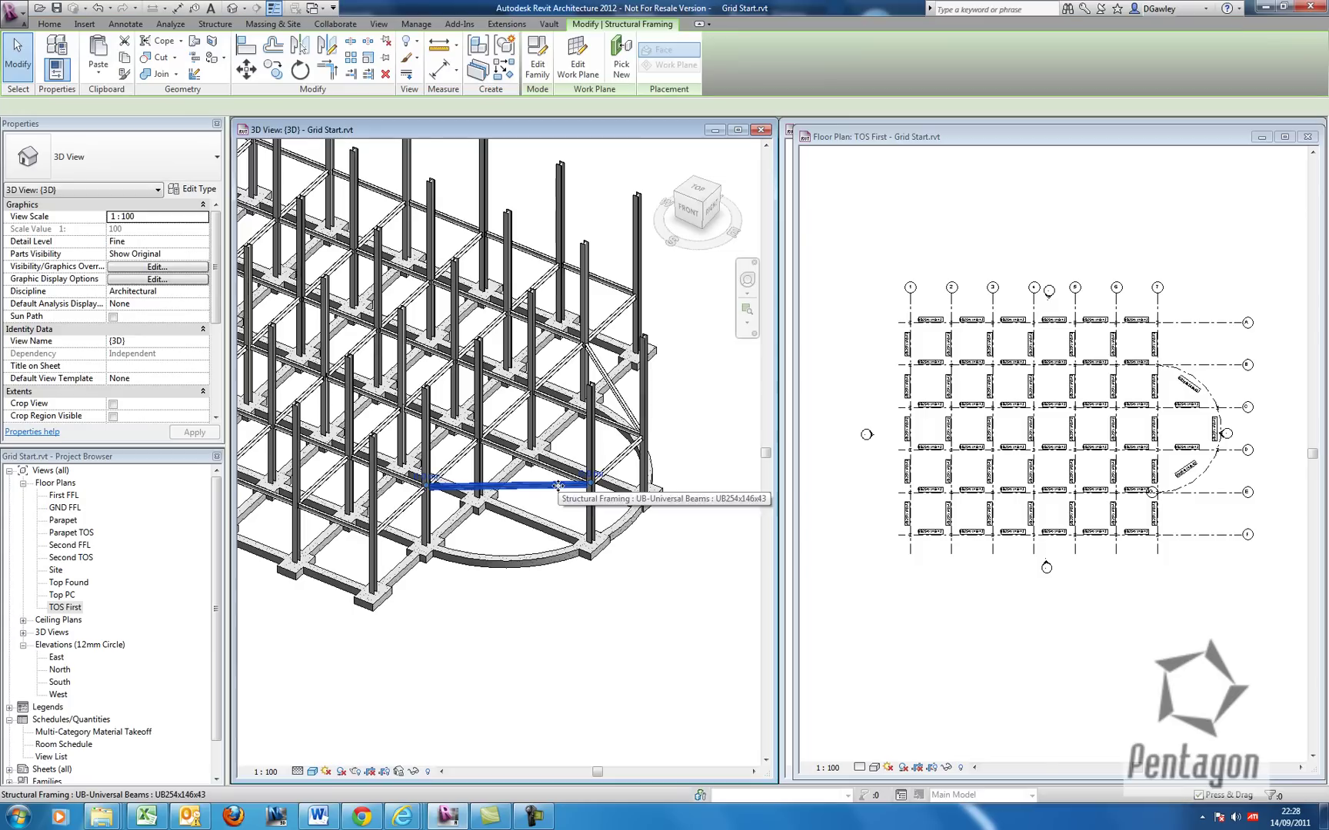
{"action": "left_click", "coordinate": [622, 409]}
{"action": "key", "text": "Escape"}
{"action": "scroll", "coordinate": [521, 415], "scroll_direction": "down", "scroll_amount": 3}
{"action": "scroll", "coordinate": [390, 452], "scroll_direction": "up", "scroll_amount": 4}
{"action": "left_click", "coordinate": [310, 394]}
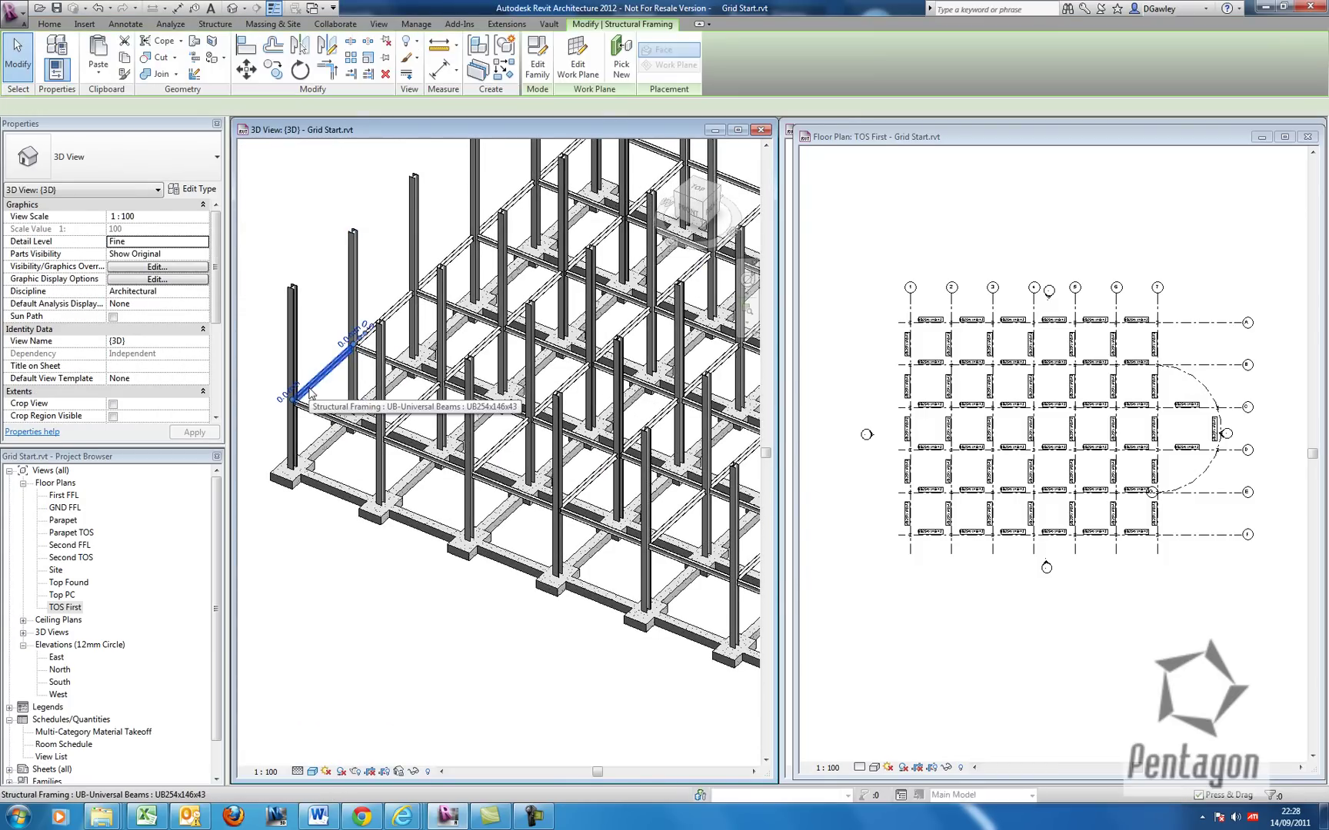
{"action": "right_click", "coordinate": [324, 374]}
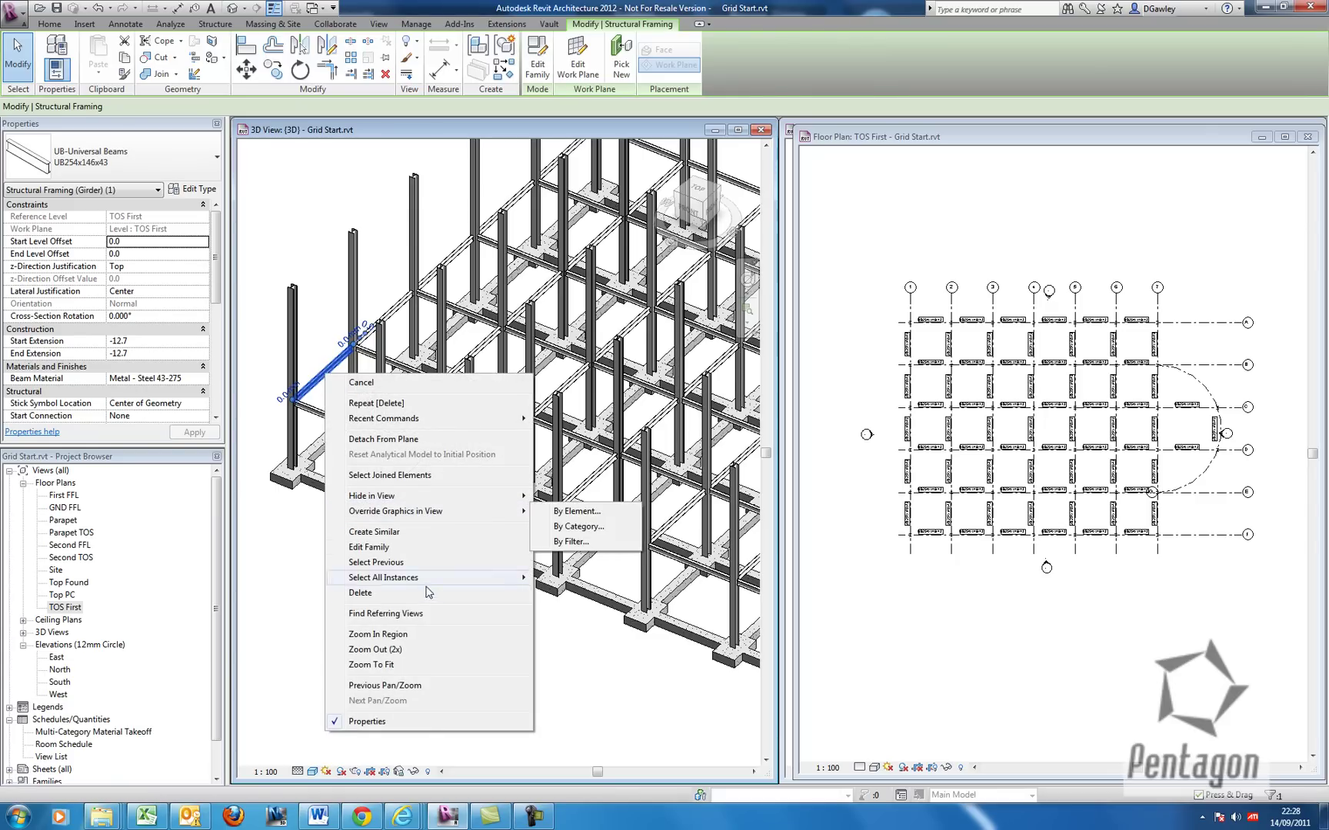
{"action": "mouse_move", "coordinate": [432, 584]}
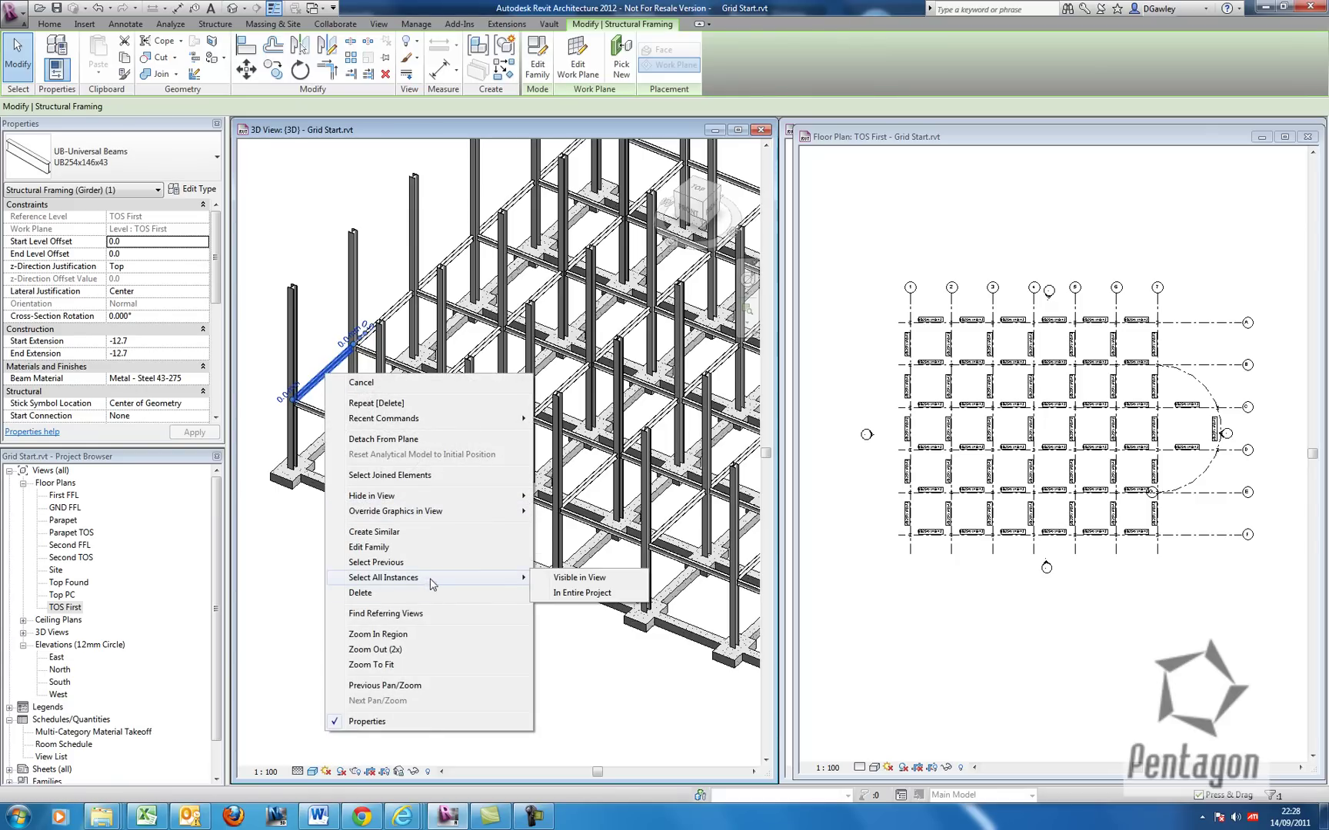
{"action": "left_click", "coordinate": [580, 593]}
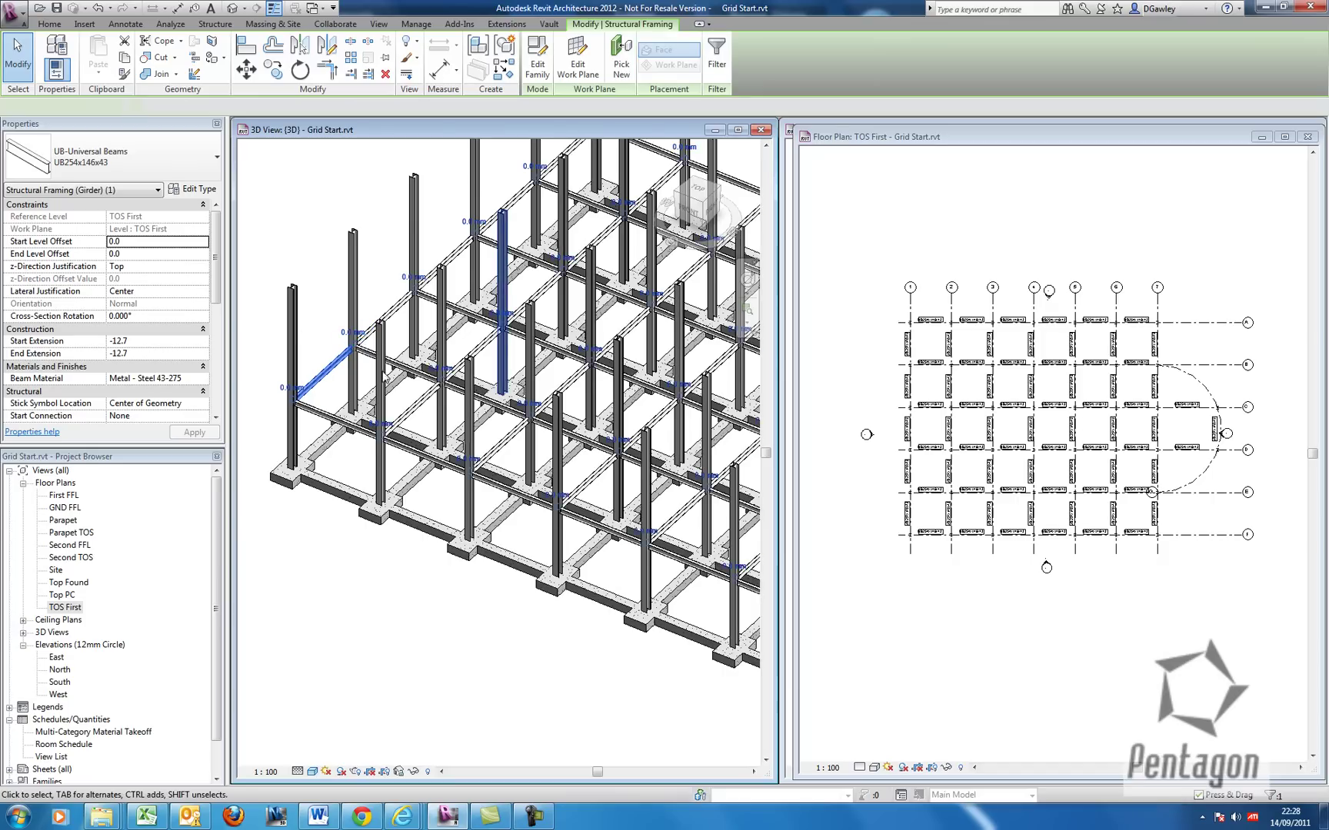
{"action": "scroll", "coordinate": [467, 376], "scroll_direction": "down", "scroll_amount": 2}
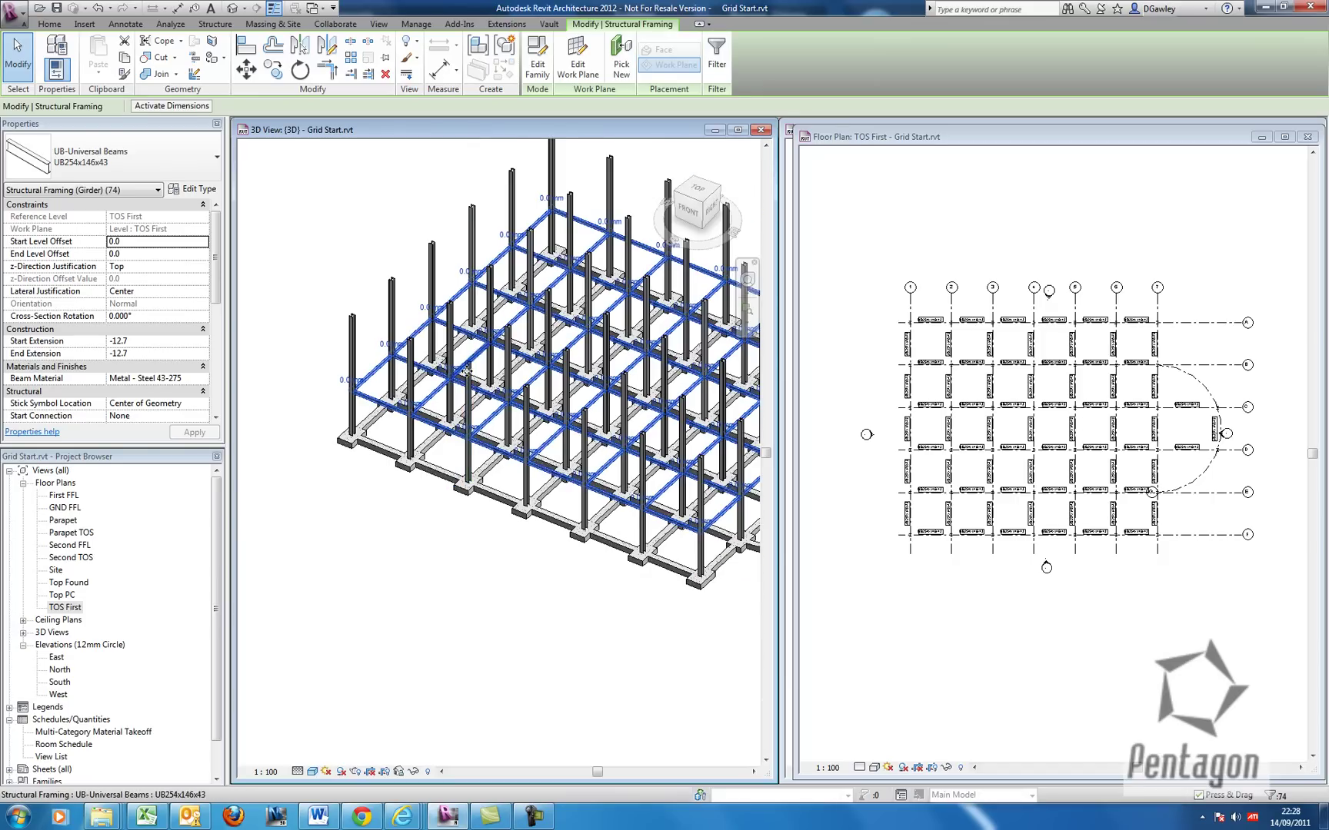
{"action": "middle_click_drag", "start_coordinate": [610, 389], "coordinate": [549, 400]}
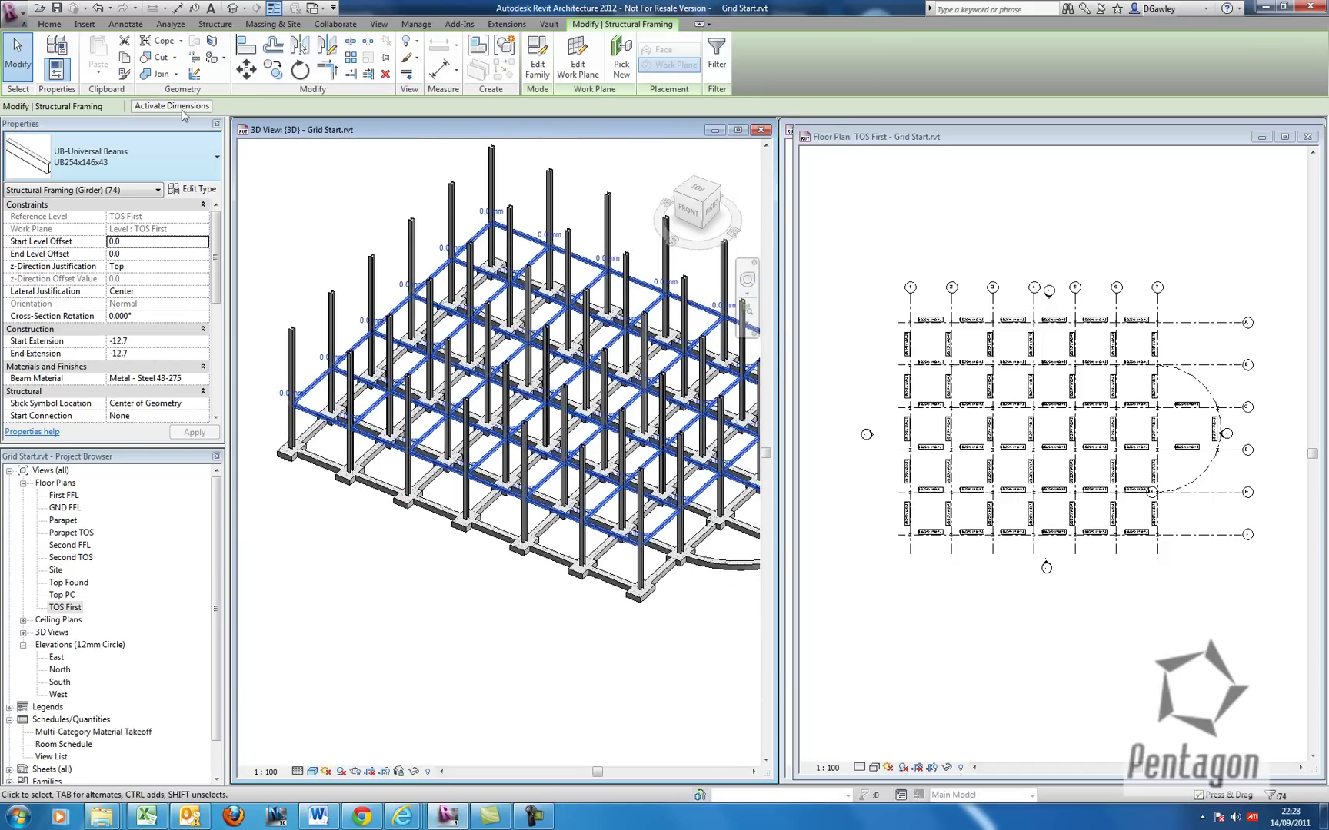
Copy the selected beams and paste them aligned to the Parapet TOS and Second TOS levels.
{"action": "left_click", "coordinate": [124, 60]}
{"action": "left_click", "coordinate": [99, 75]}
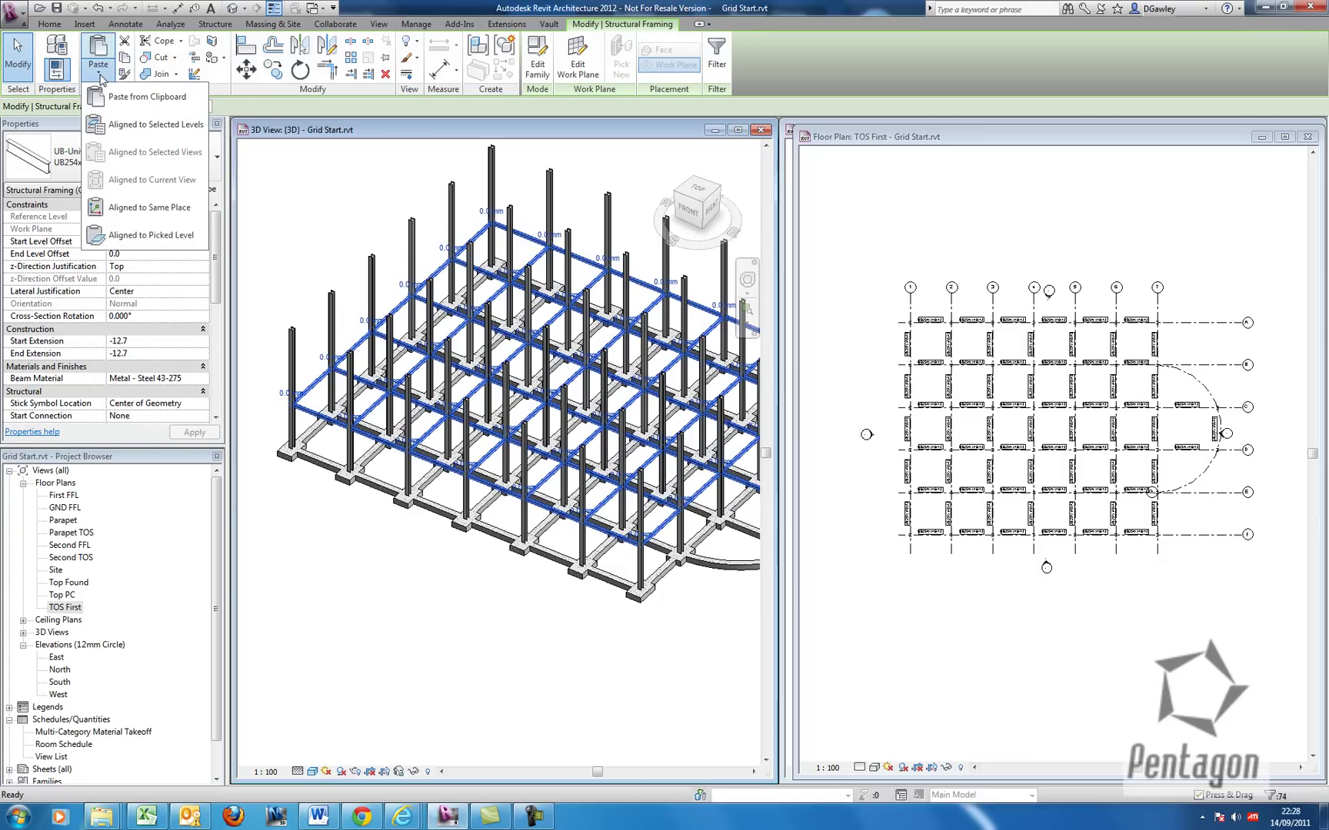
{"action": "left_click", "coordinate": [133, 125]}
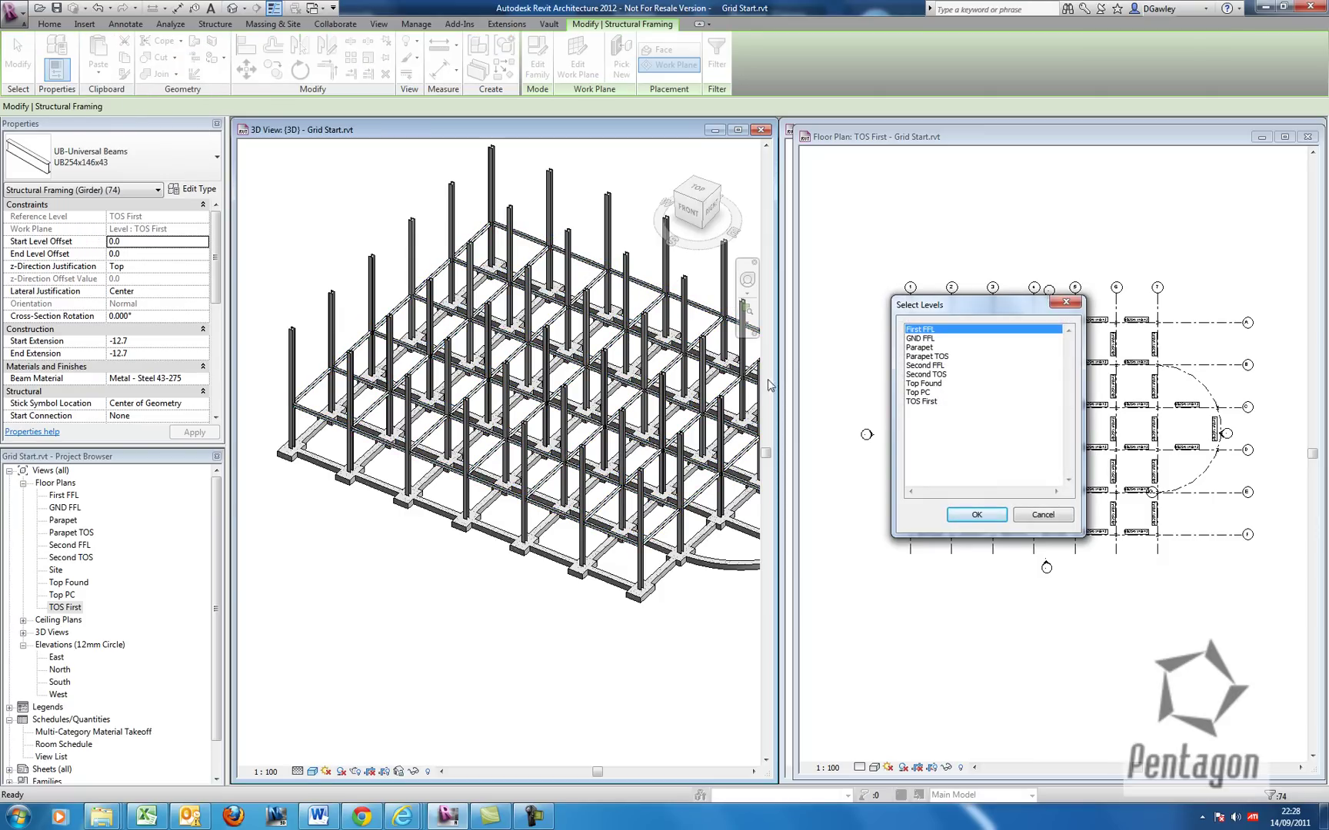
{"action": "left_click", "coordinate": [940, 358]}
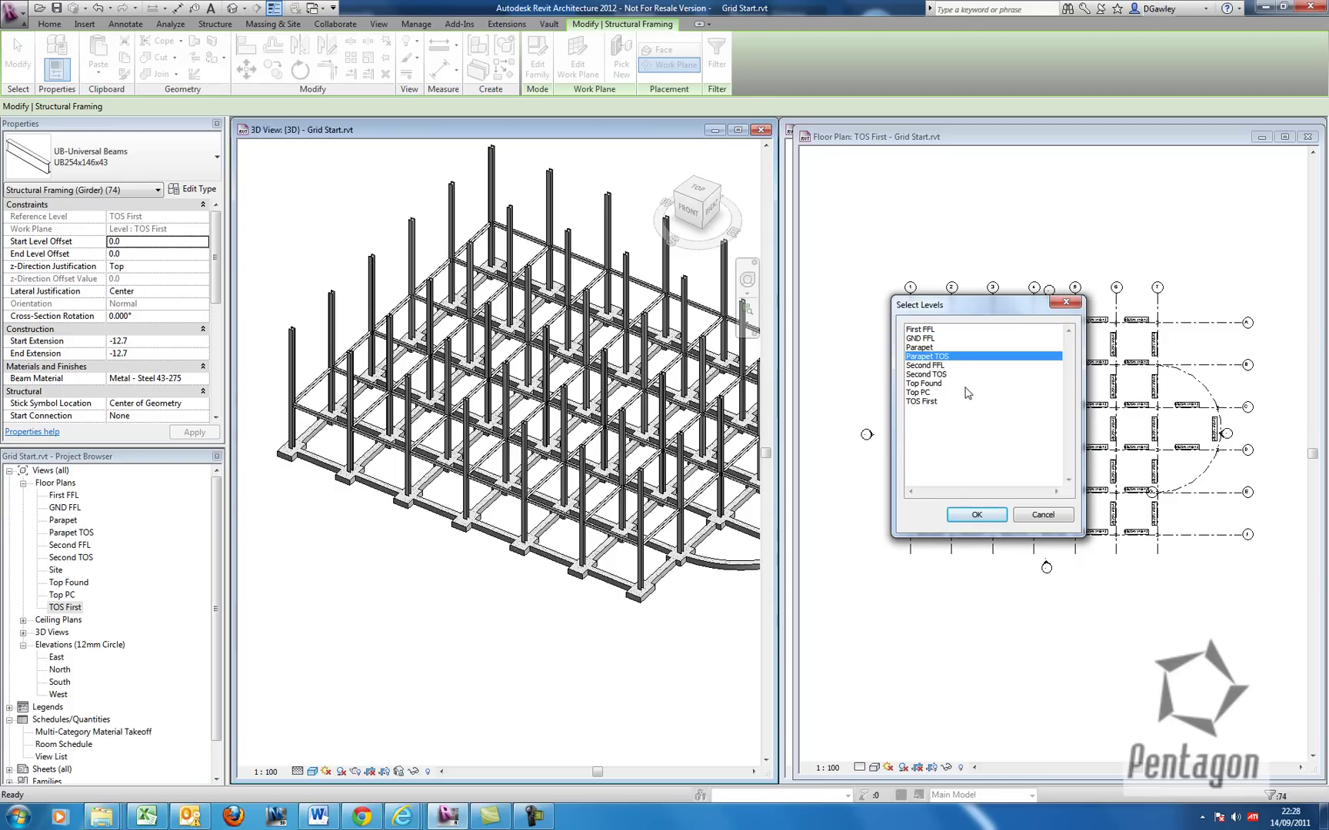
{"action": "left_click", "coordinate": [944, 375], "text": "ctrl"}
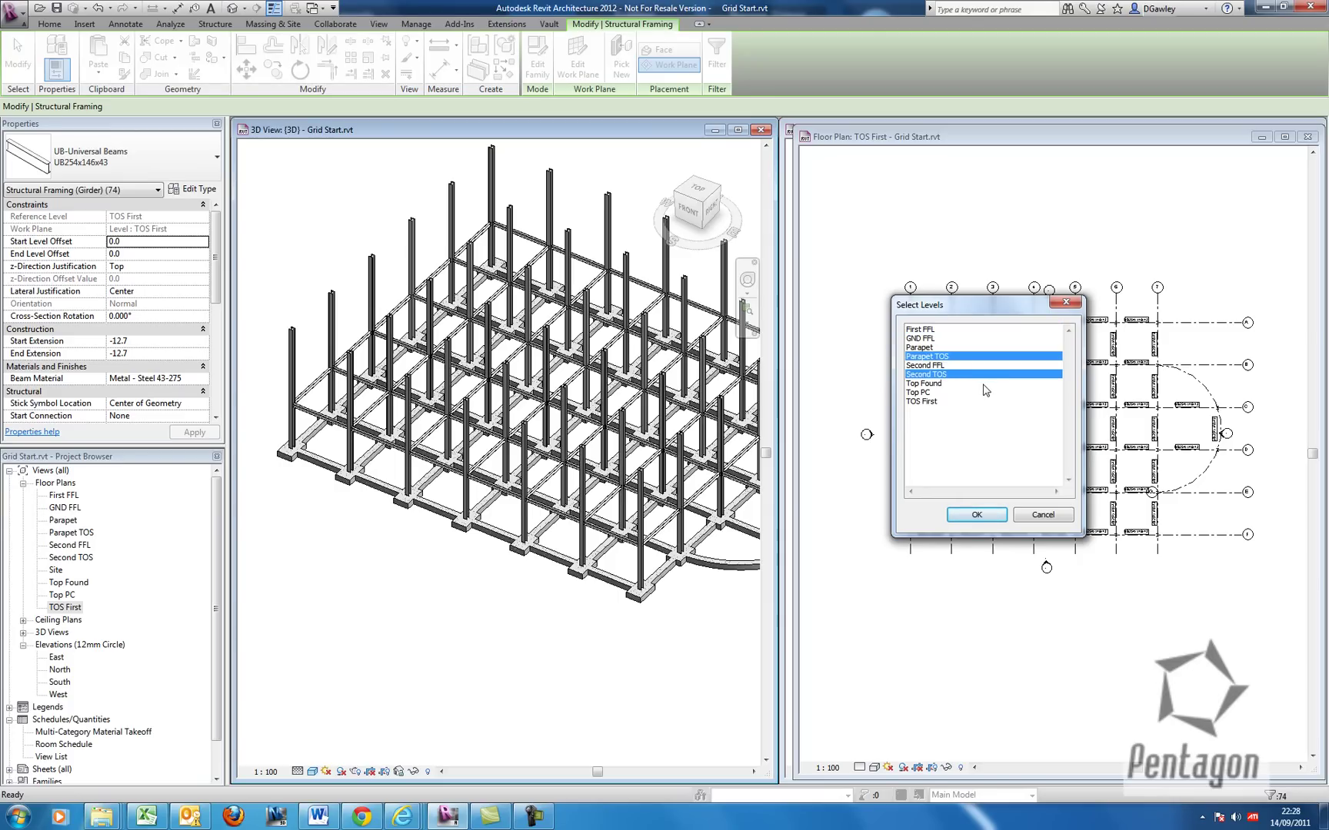
{"action": "left_click", "coordinate": [984, 515]}
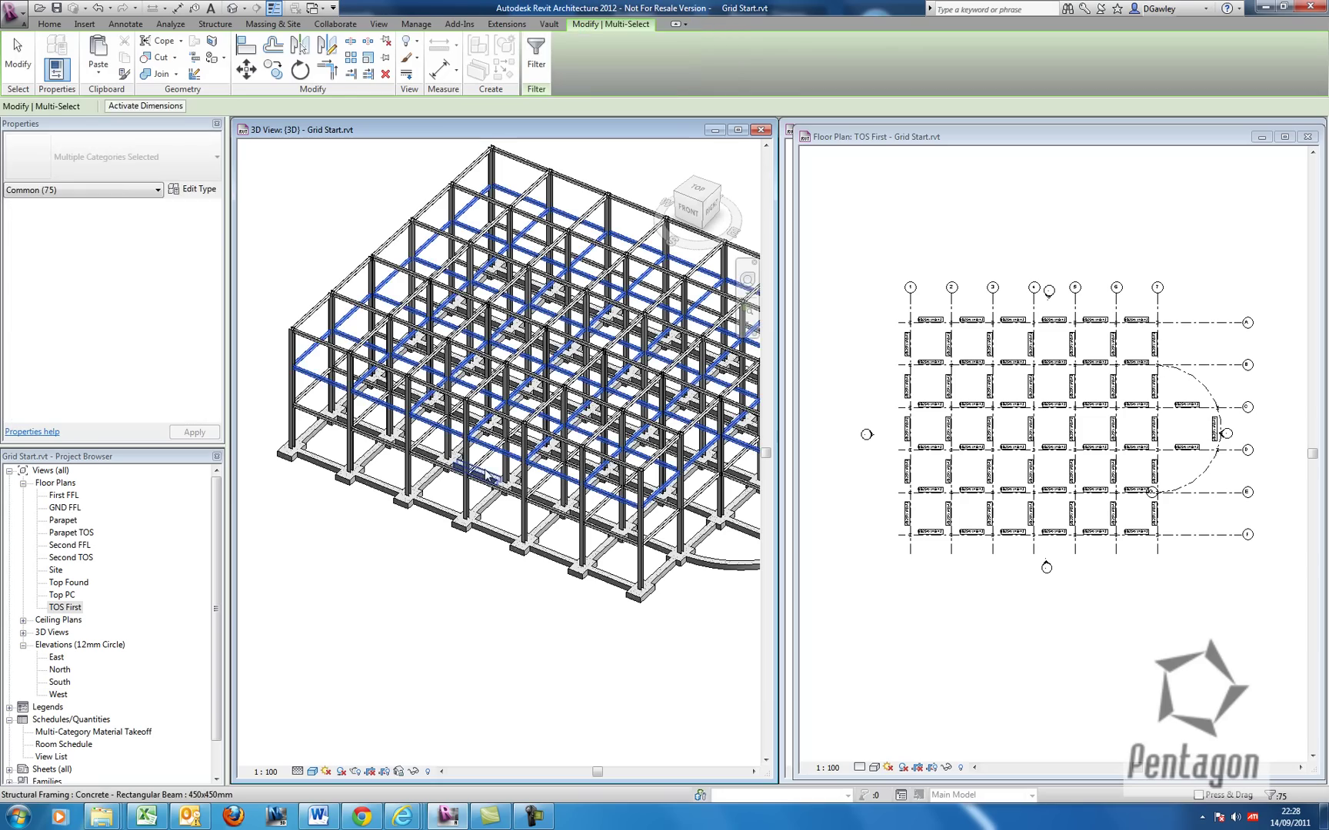
{"action": "left_click", "coordinate": [406, 620]}
{"action": "middle_click_drag", "start_coordinate": [551, 596], "coordinate": [547, 654], "text": "shift"}
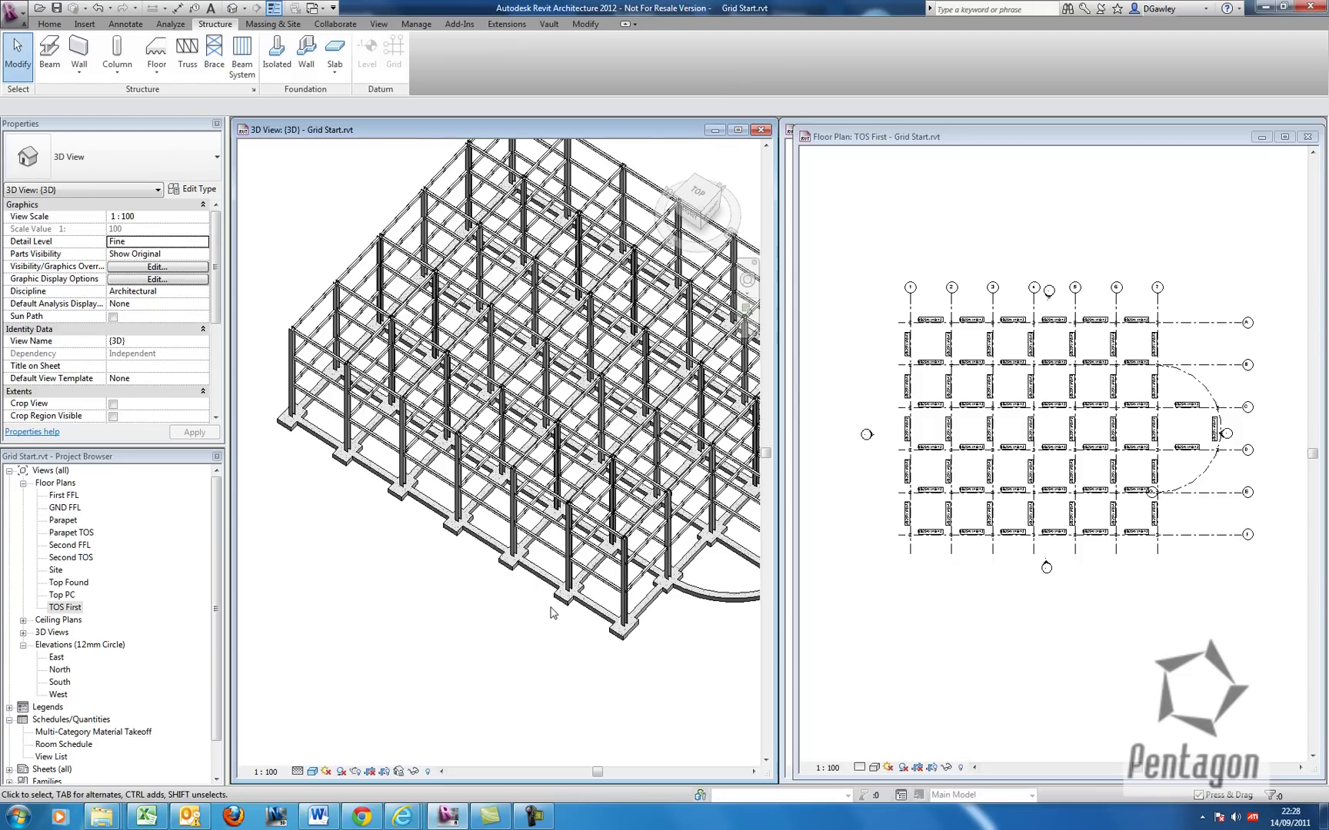
From the floor plan, browse Load Family to the UK Structural > Framing > Steel folder.
{"action": "left_click", "coordinate": [914, 253]}
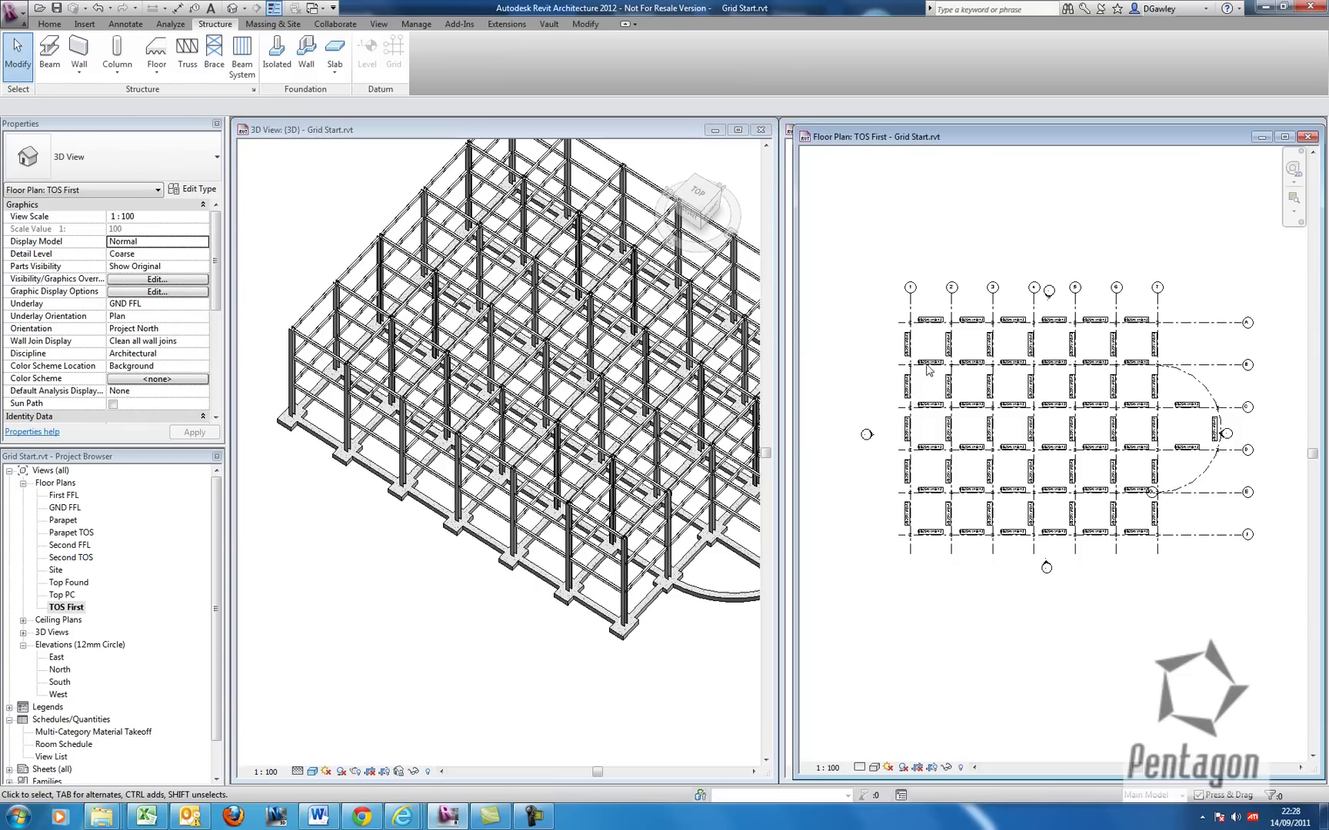
{"action": "scroll", "coordinate": [932, 339], "scroll_direction": "up", "scroll_amount": 5}
{"action": "scroll", "coordinate": [938, 329], "scroll_direction": "up", "scroll_amount": 2}
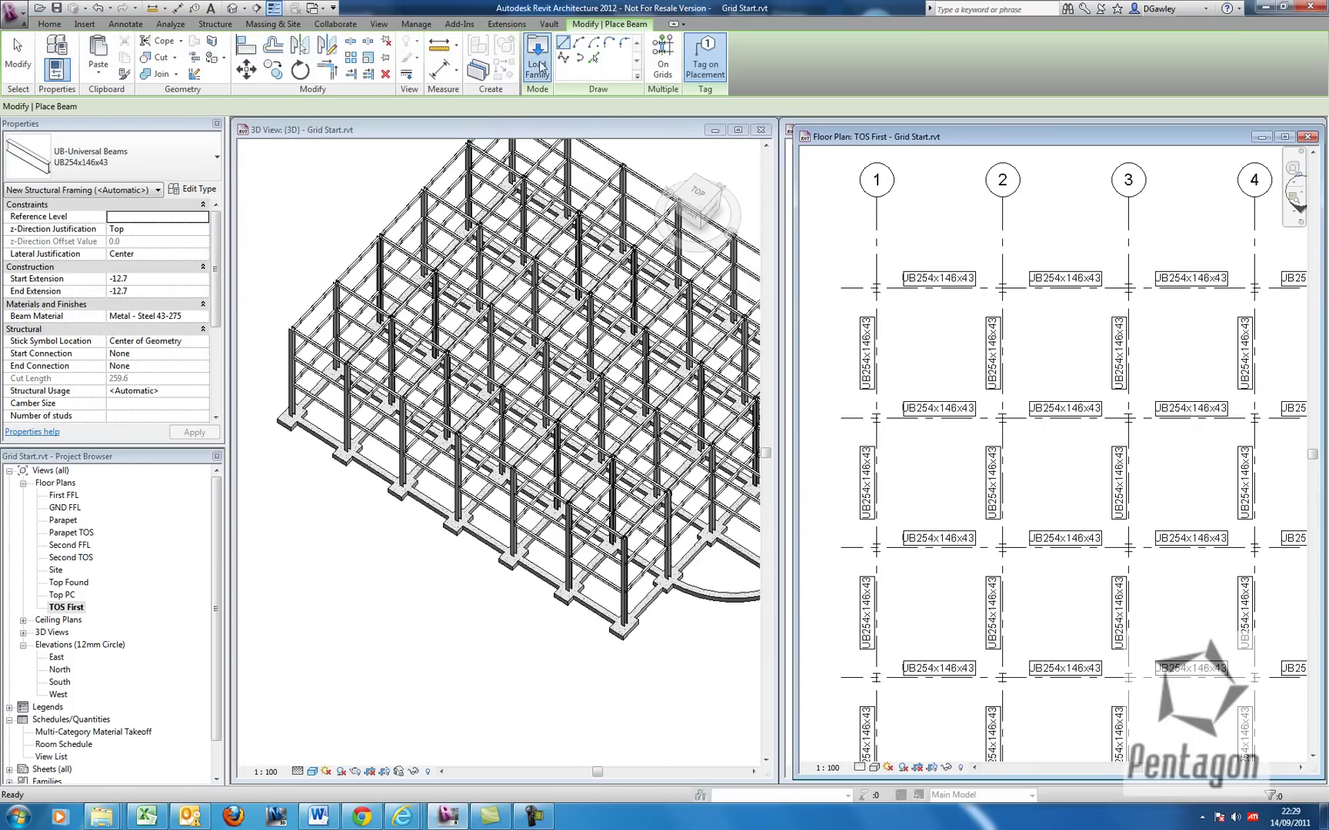
{"action": "left_click", "coordinate": [539, 66]}
{"action": "left_click", "coordinate": [297, 137]}
{"action": "scroll", "coordinate": [398, 231], "scroll_direction": "down", "scroll_amount": 3}
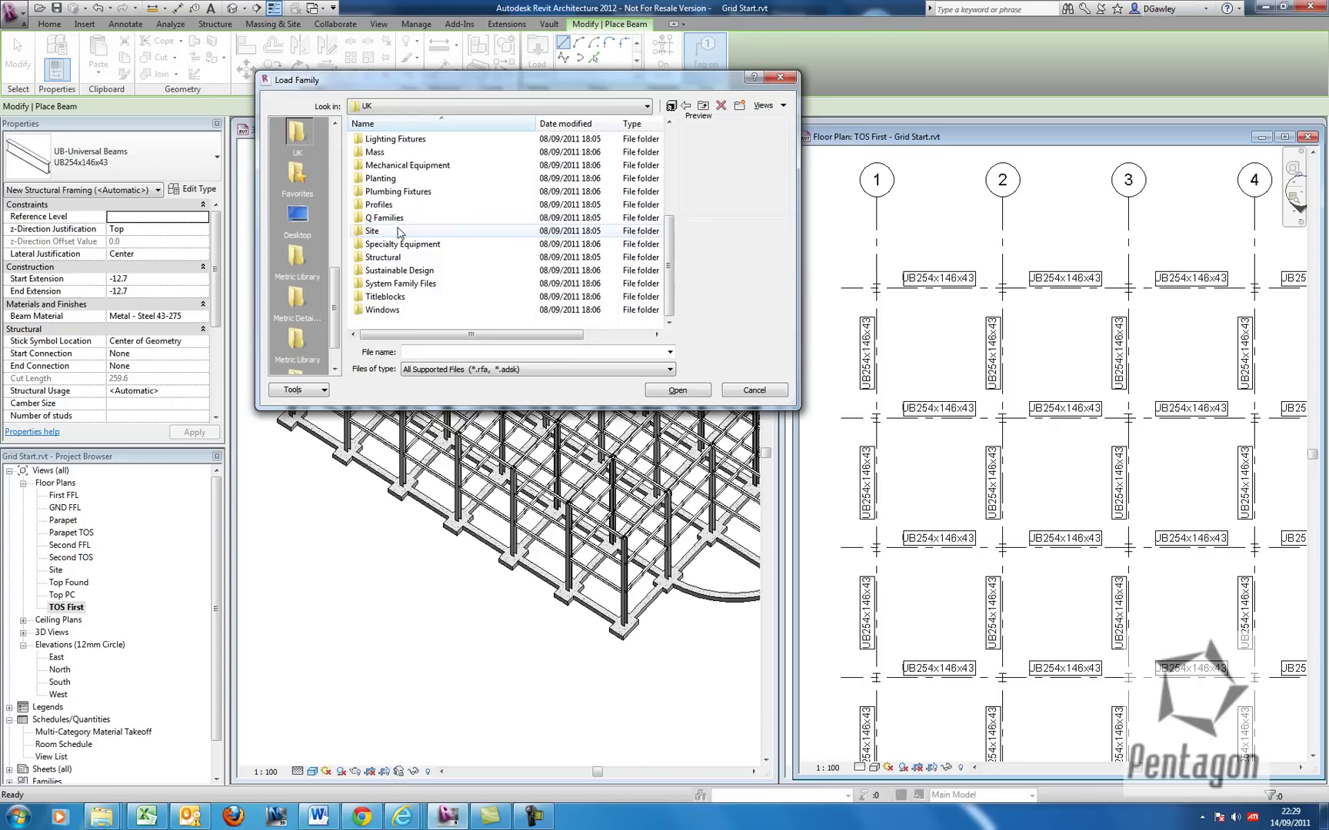
{"action": "double_click", "coordinate": [383, 297]}
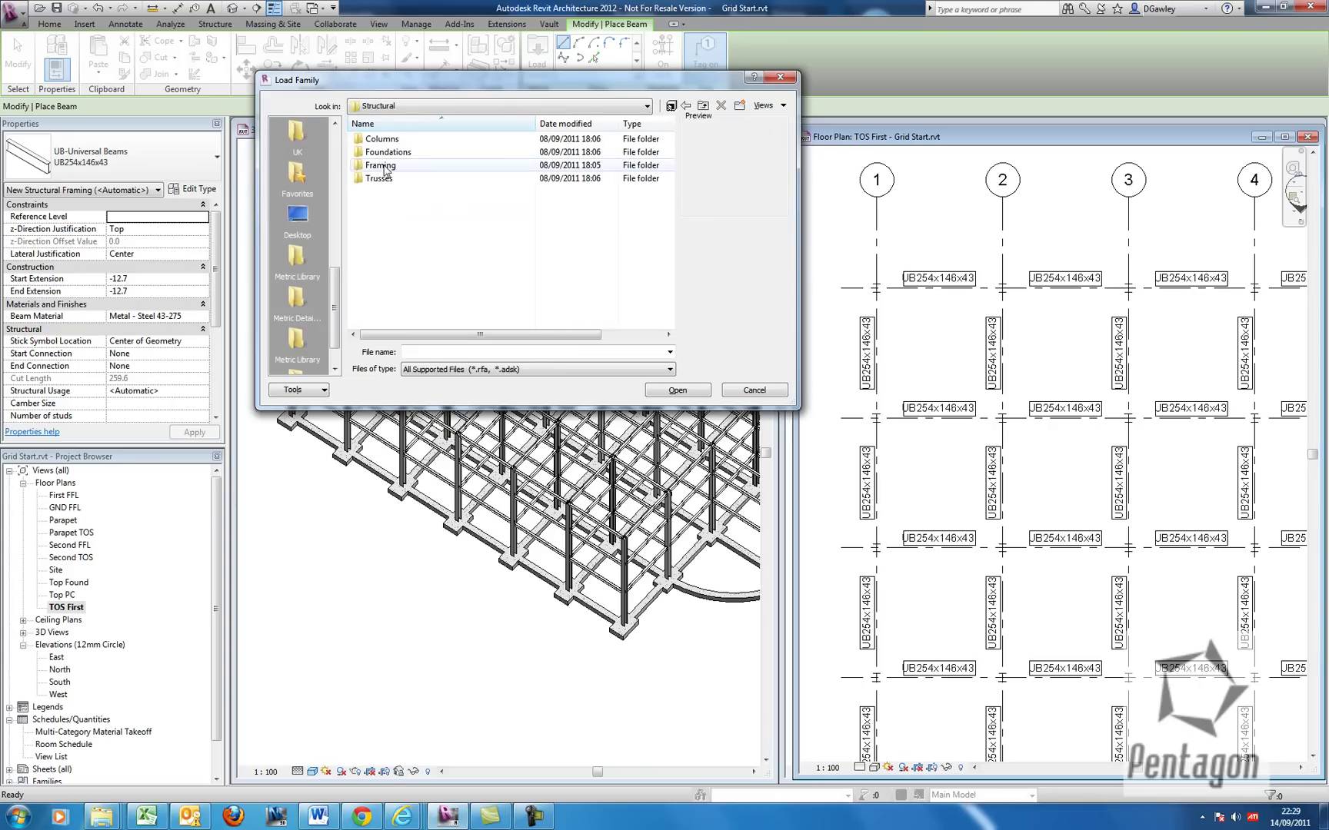
{"action": "double_click", "coordinate": [378, 165]}
{"action": "double_click", "coordinate": [377, 165]}
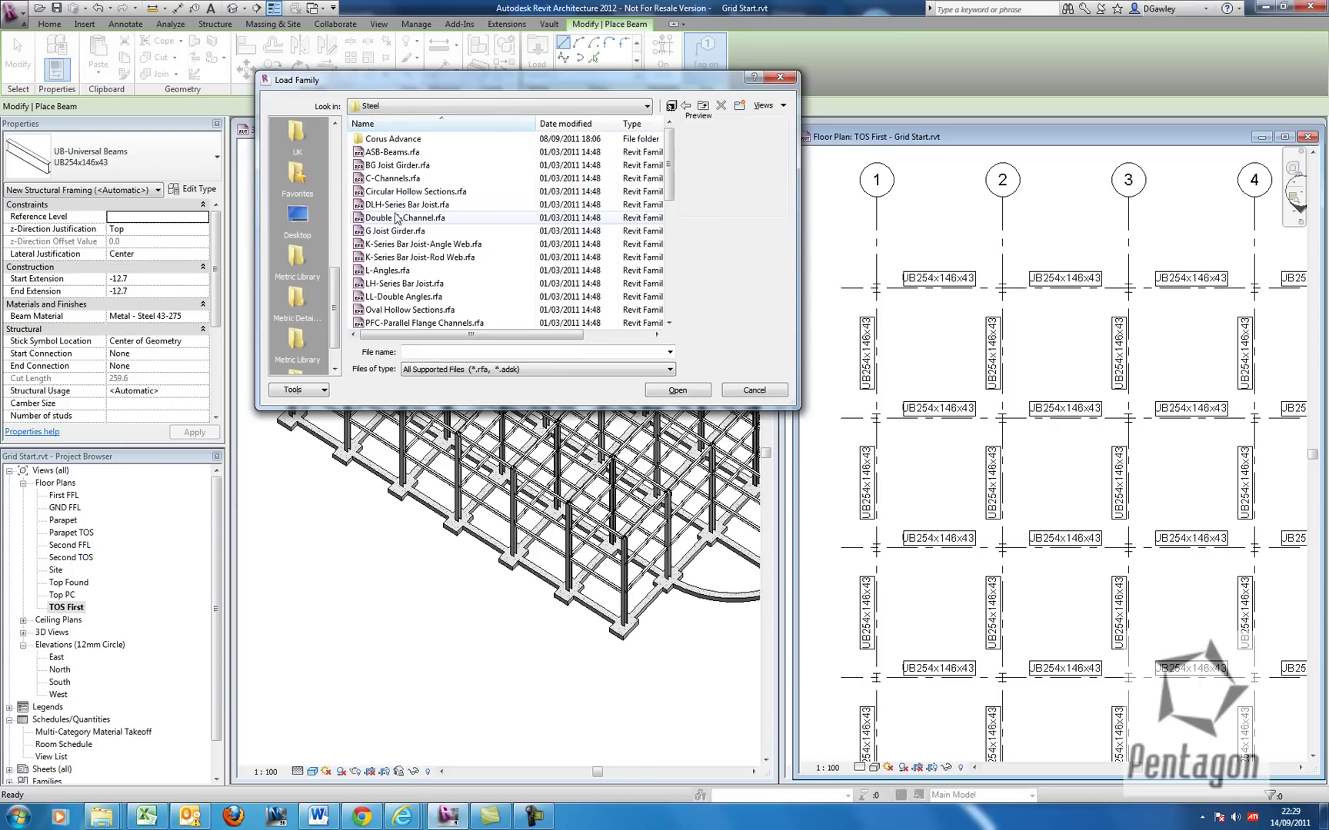
Load UB-Universal Beams.rfa with only the UB127x76x13 size.
{"action": "left_click", "coordinate": [404, 198]}
{"action": "scroll", "coordinate": [419, 244], "scroll_direction": "down", "scroll_amount": 2}
{"action": "scroll", "coordinate": [419, 244], "scroll_direction": "down", "scroll_amount": 4}
{"action": "scroll", "coordinate": [421, 263], "scroll_direction": "down", "scroll_amount": 1}
{"action": "left_click", "coordinate": [415, 284]}
{"action": "left_click", "coordinate": [677, 390]}
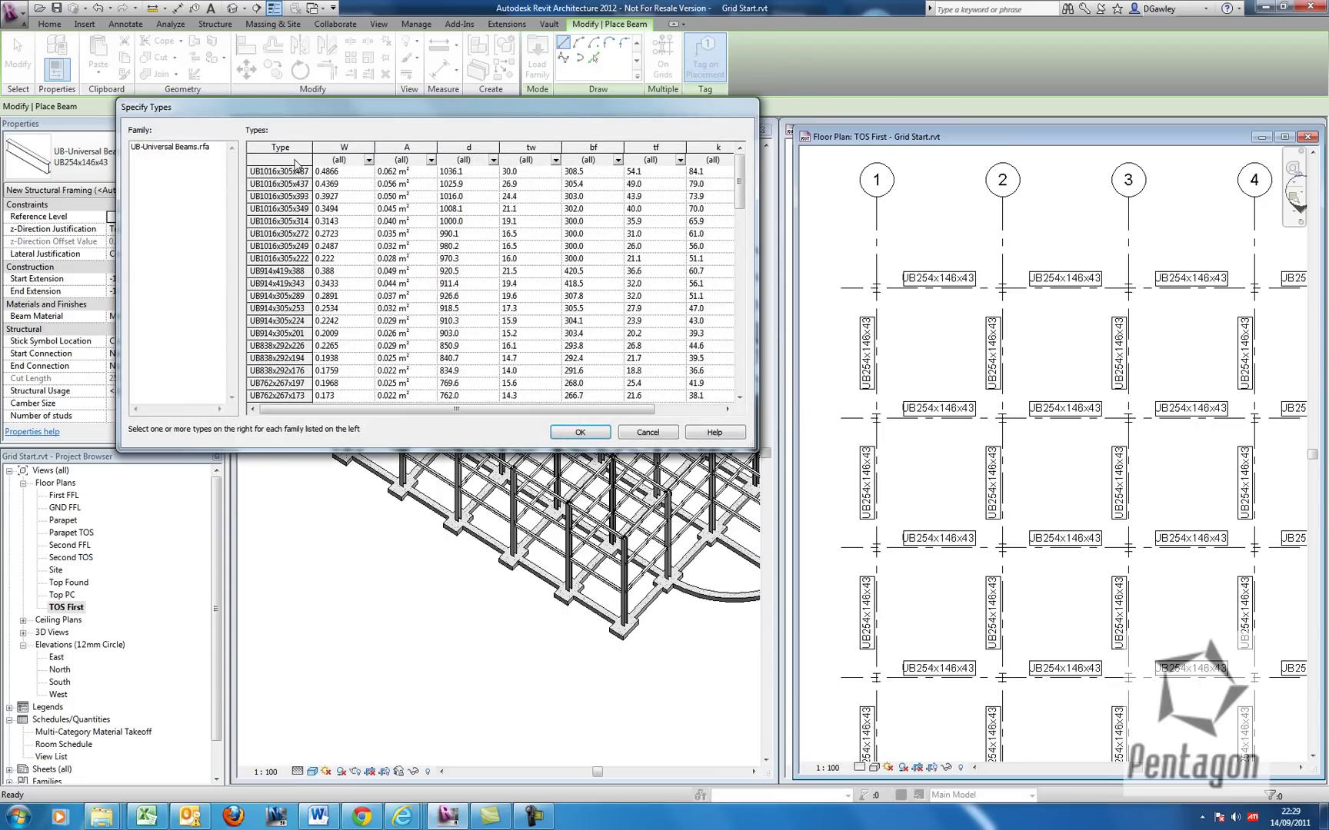
{"action": "left_click", "coordinate": [436, 286]}
{"action": "left_click_drag", "start_coordinate": [737, 186], "coordinate": [710, 387]}
{"action": "left_click", "coordinate": [270, 382]}
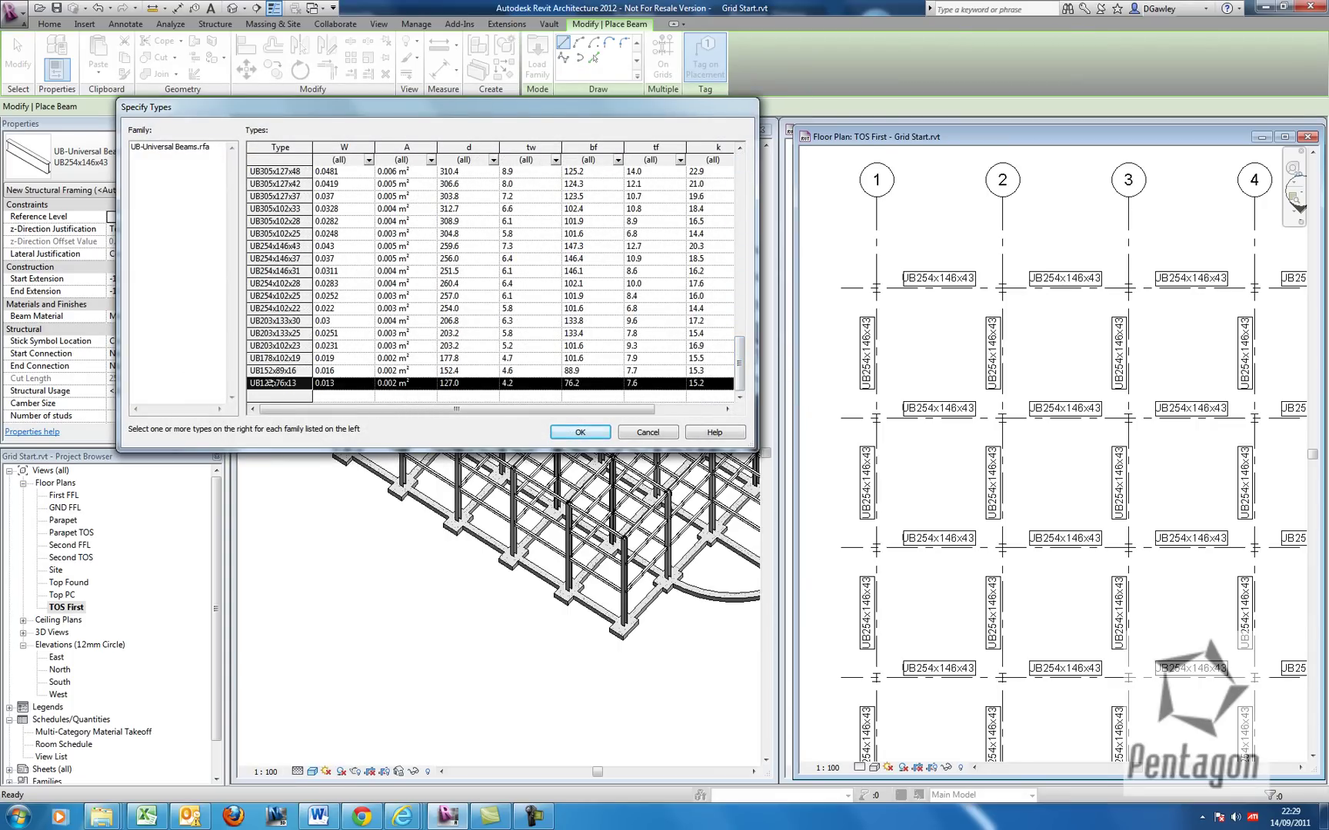
{"action": "left_click", "coordinate": [582, 437]}
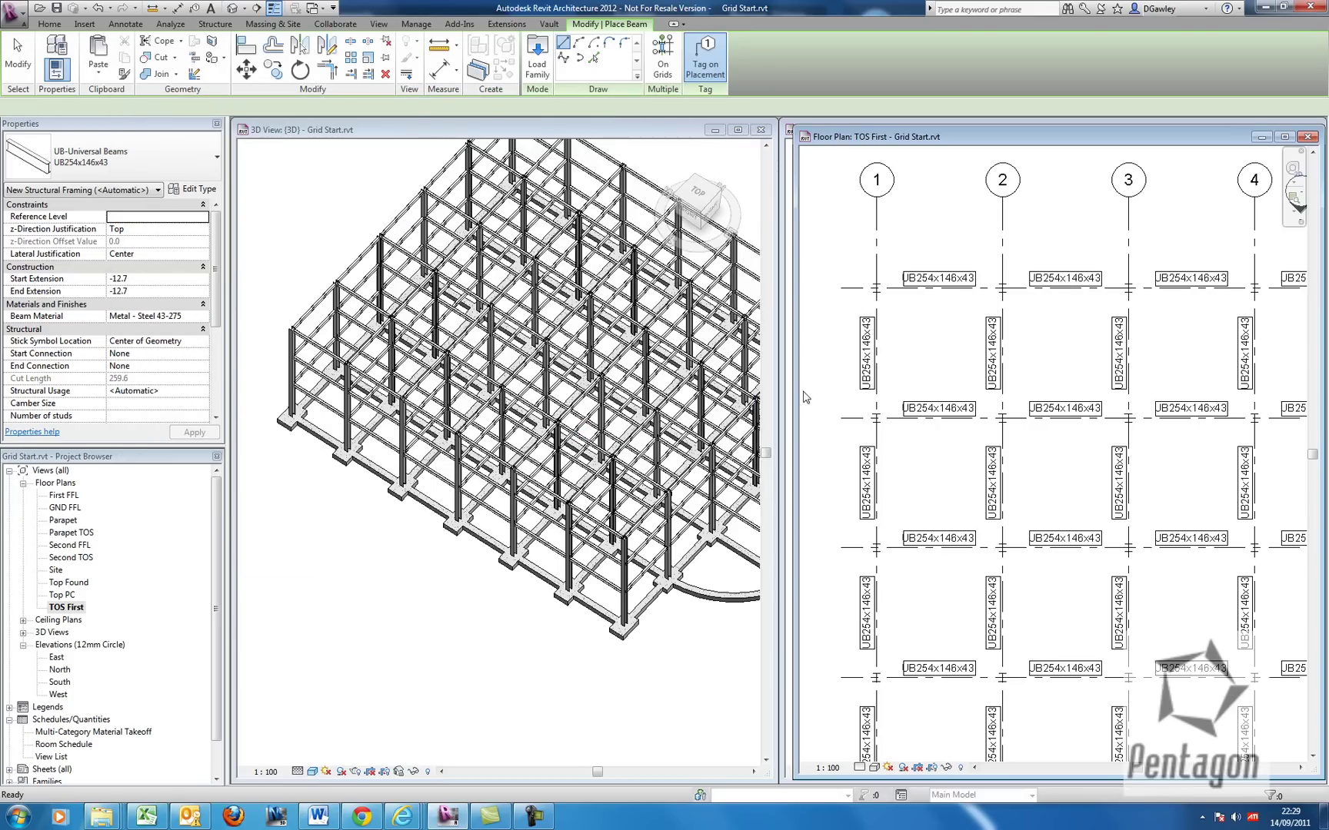
Set up a 3D beam system with a Fixed Number layout and UB127x76x13 beam type.
{"action": "key", "text": "Escape"}
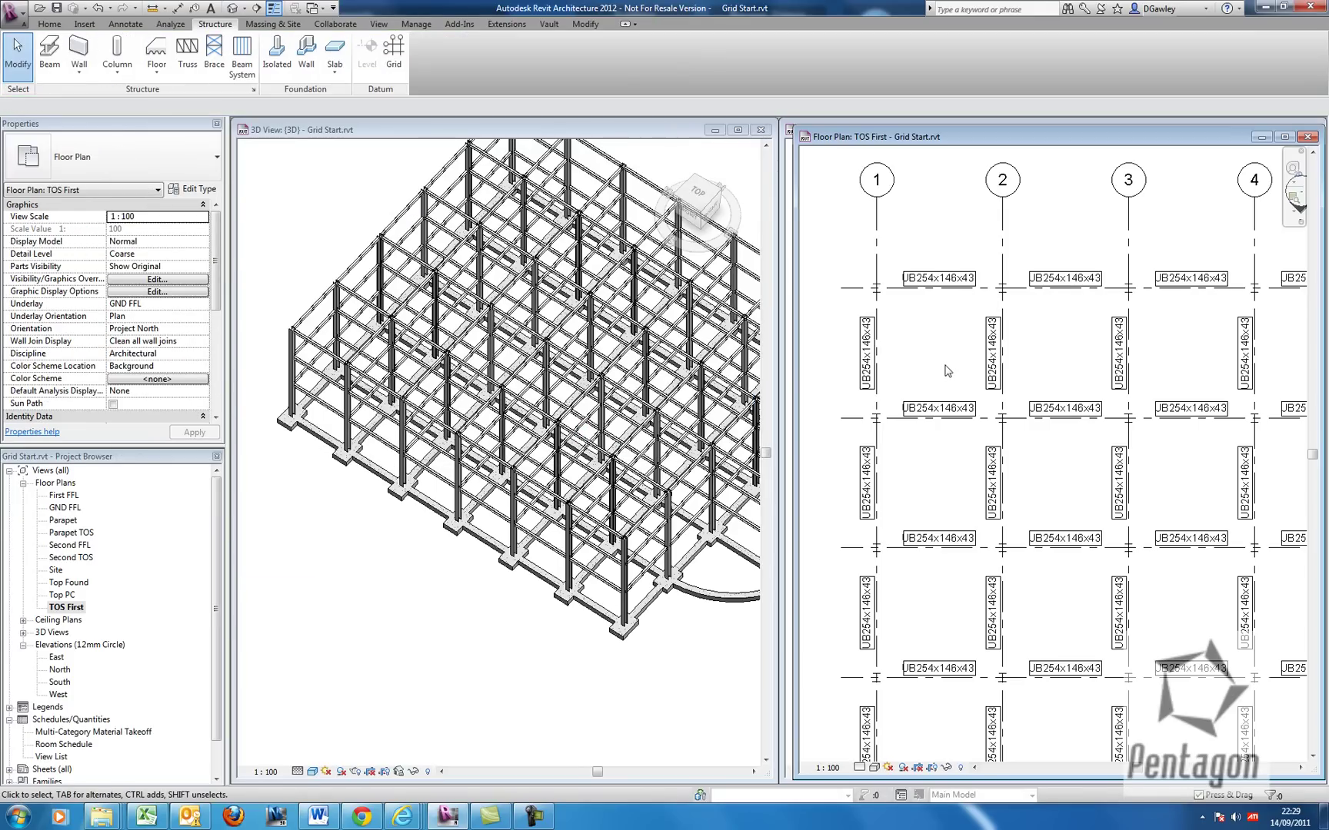
{"action": "scroll", "coordinate": [946, 371], "scroll_direction": "down", "scroll_amount": 2}
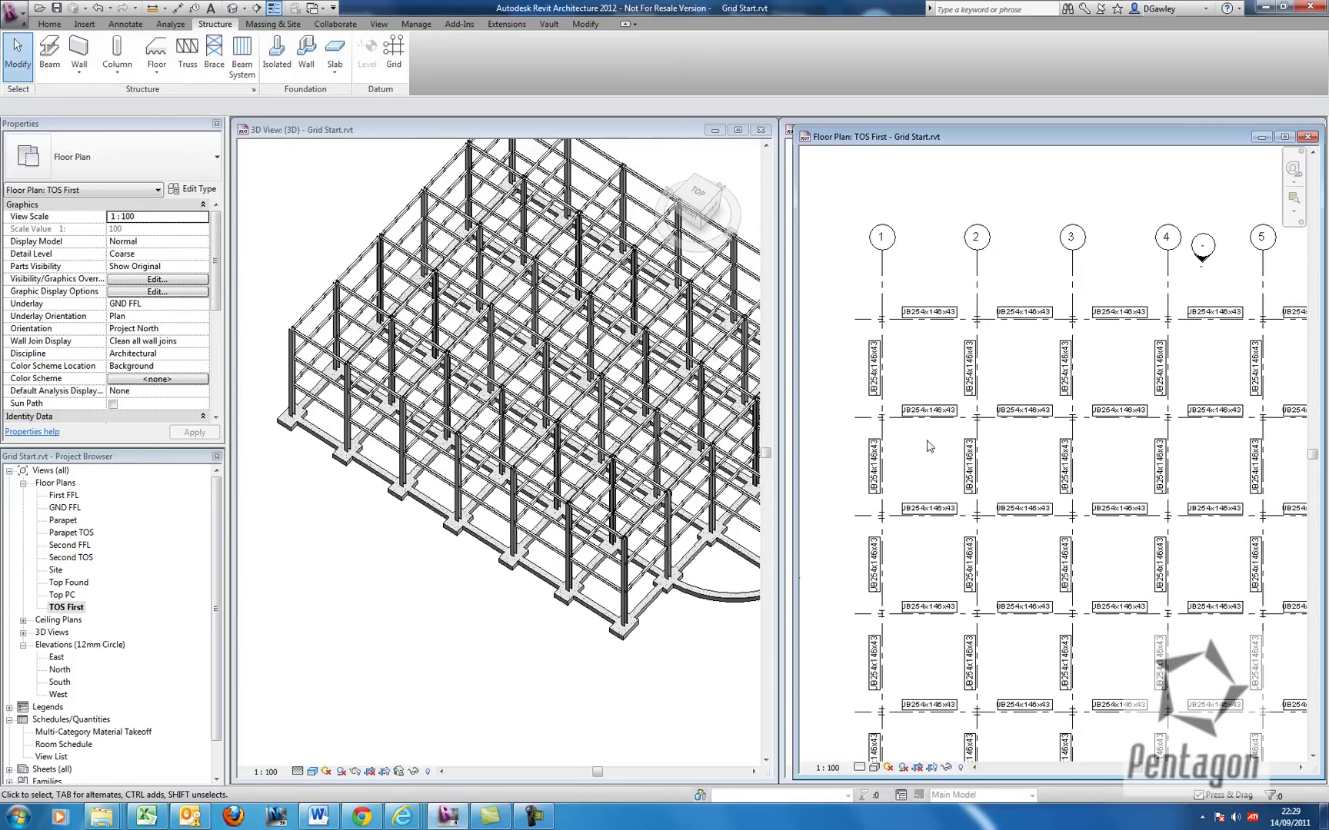
{"action": "middle_click_drag", "start_coordinate": [937, 449], "coordinate": [964, 384]}
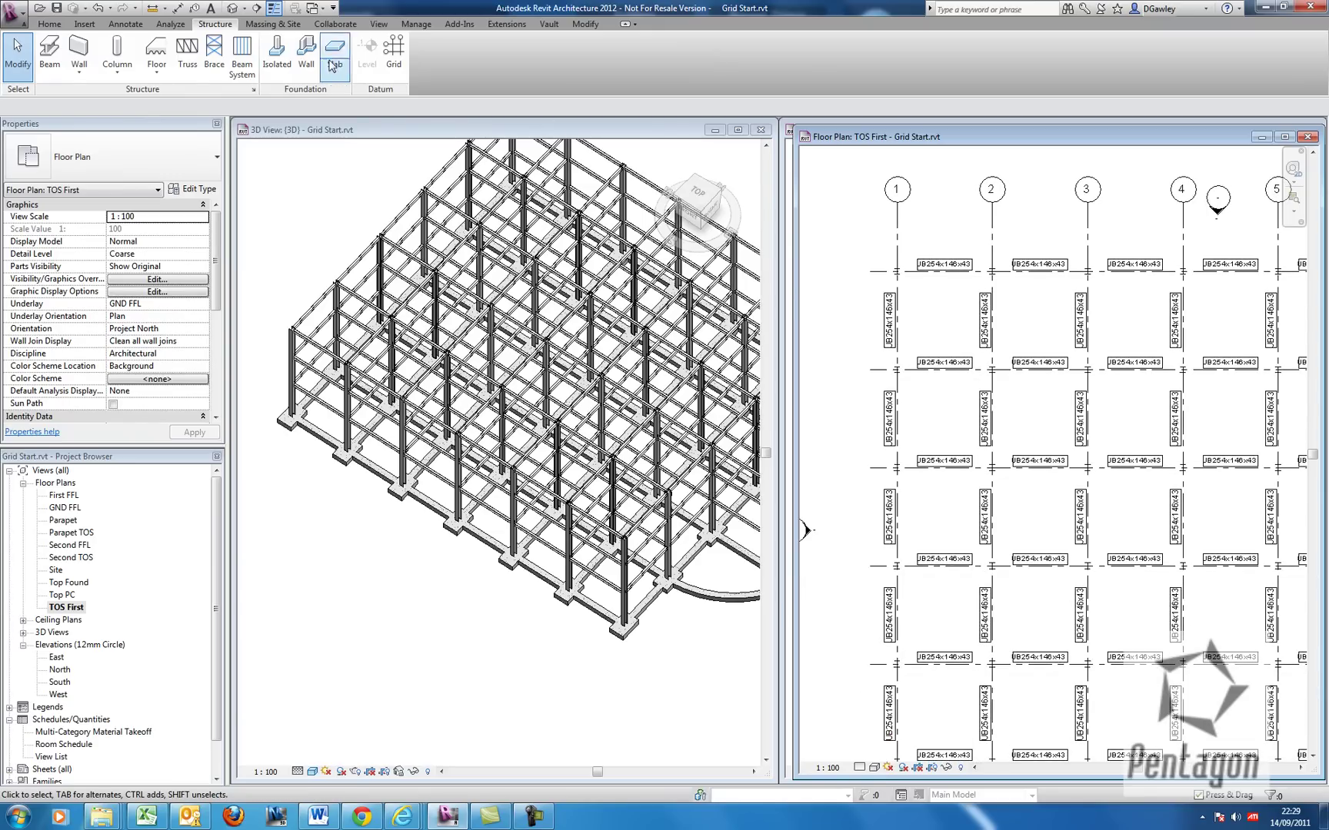
{"action": "left_click", "coordinate": [241, 54]}
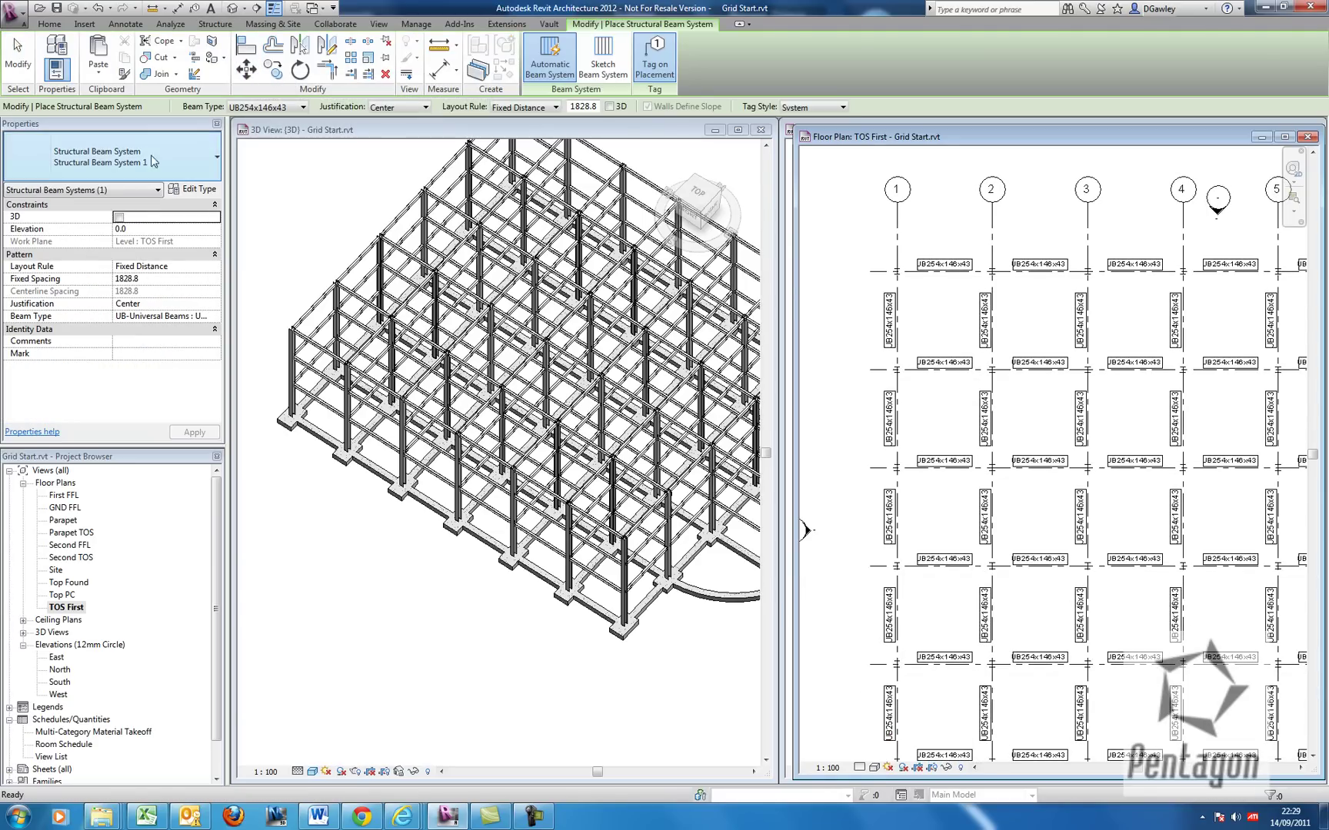
{"action": "left_click", "coordinate": [120, 219]}
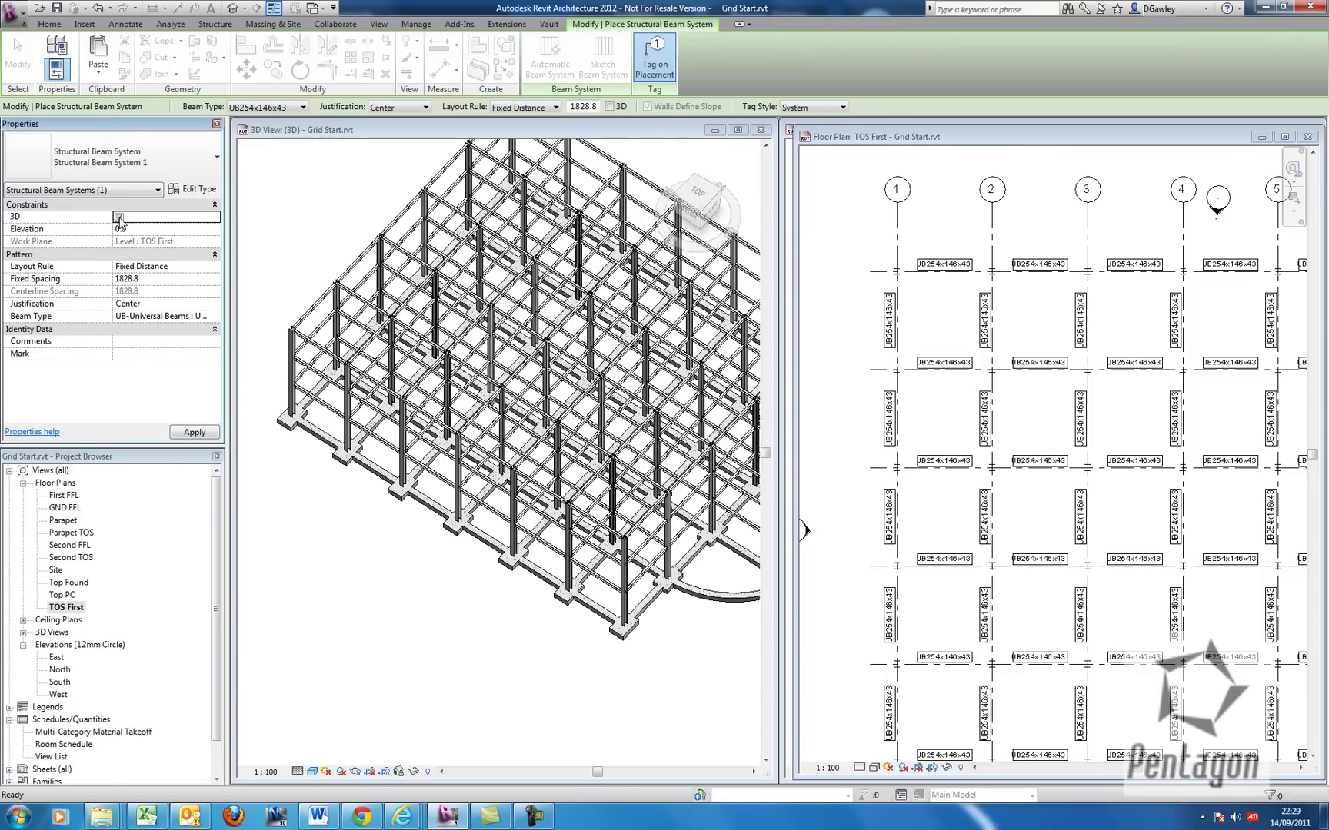
{"action": "left_click", "coordinate": [212, 269]}
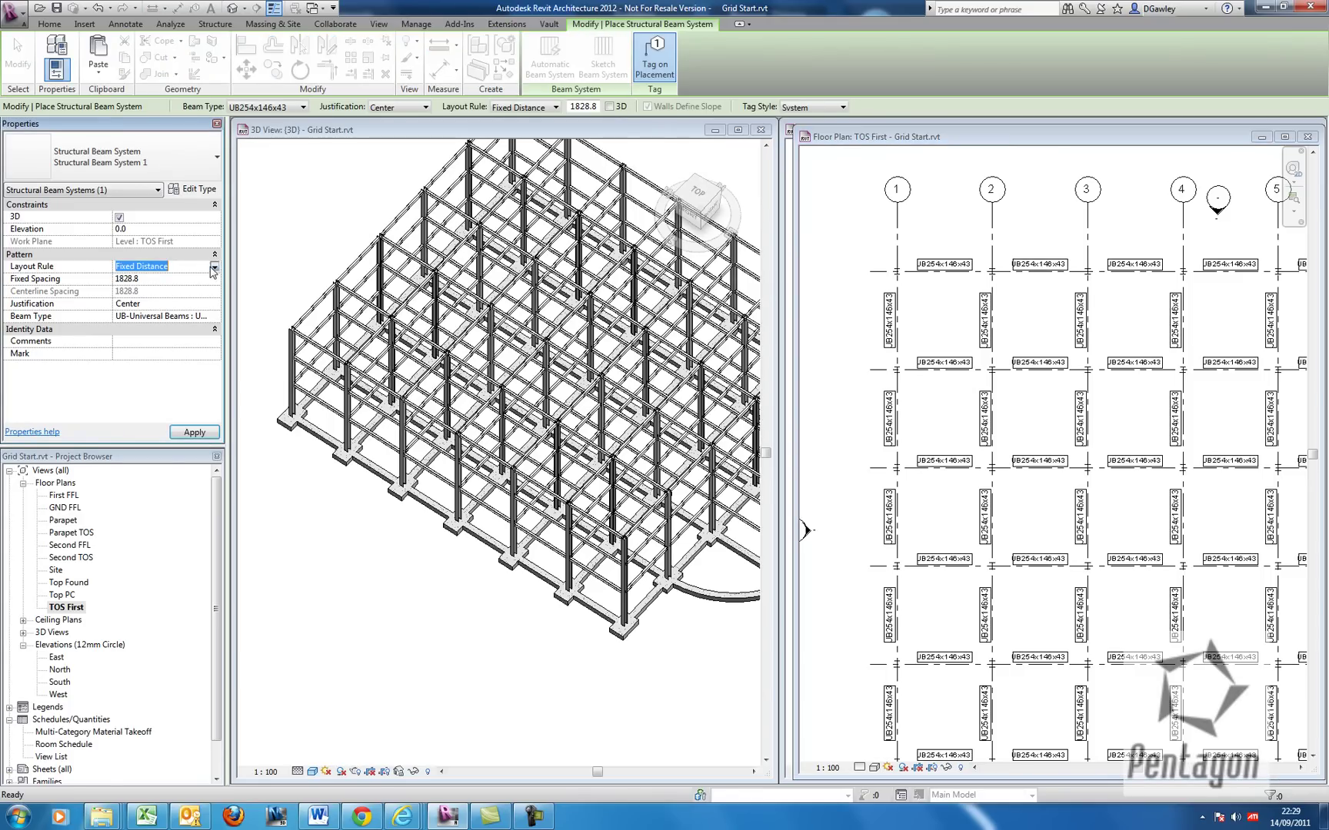
{"action": "left_click", "coordinate": [214, 268]}
{"action": "left_click", "coordinate": [154, 289]}
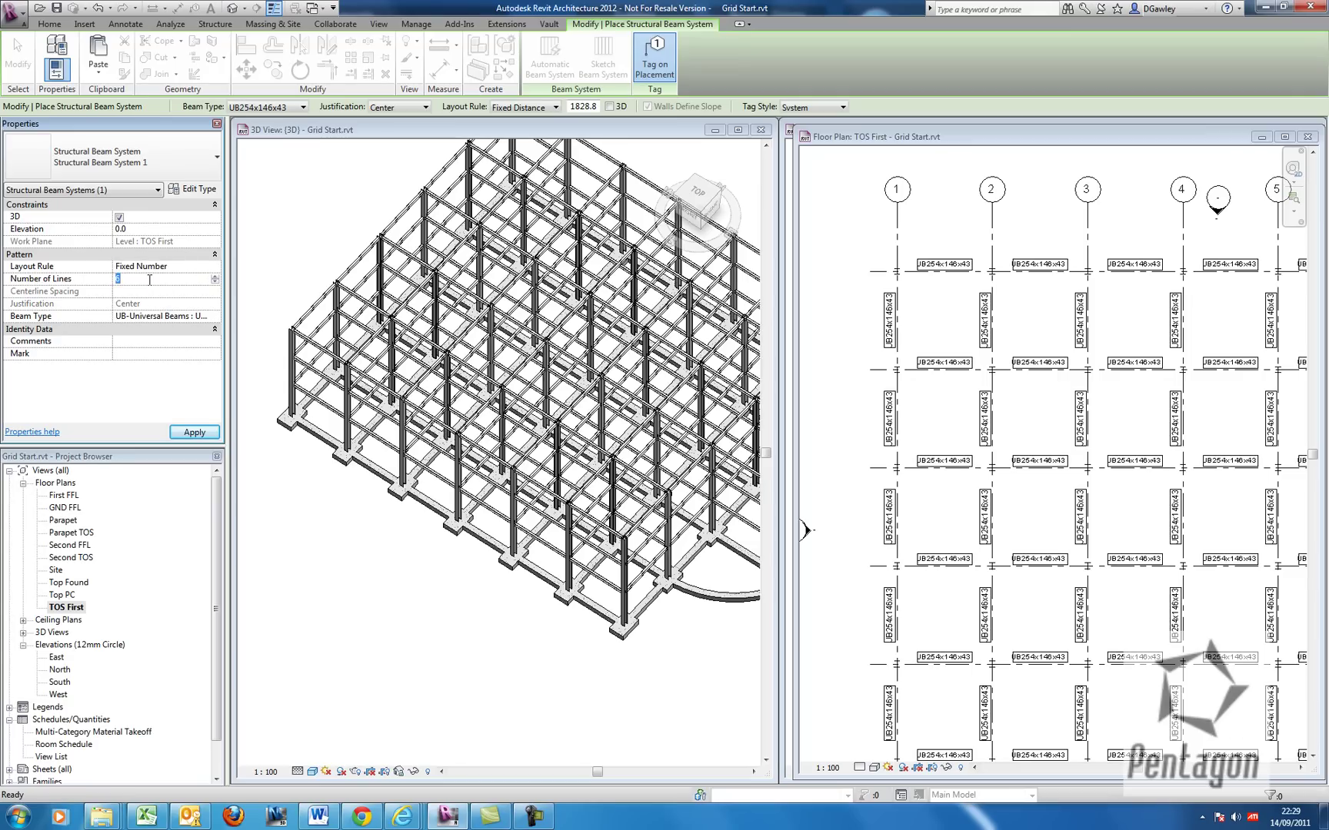
{"action": "left_click", "coordinate": [215, 316]}
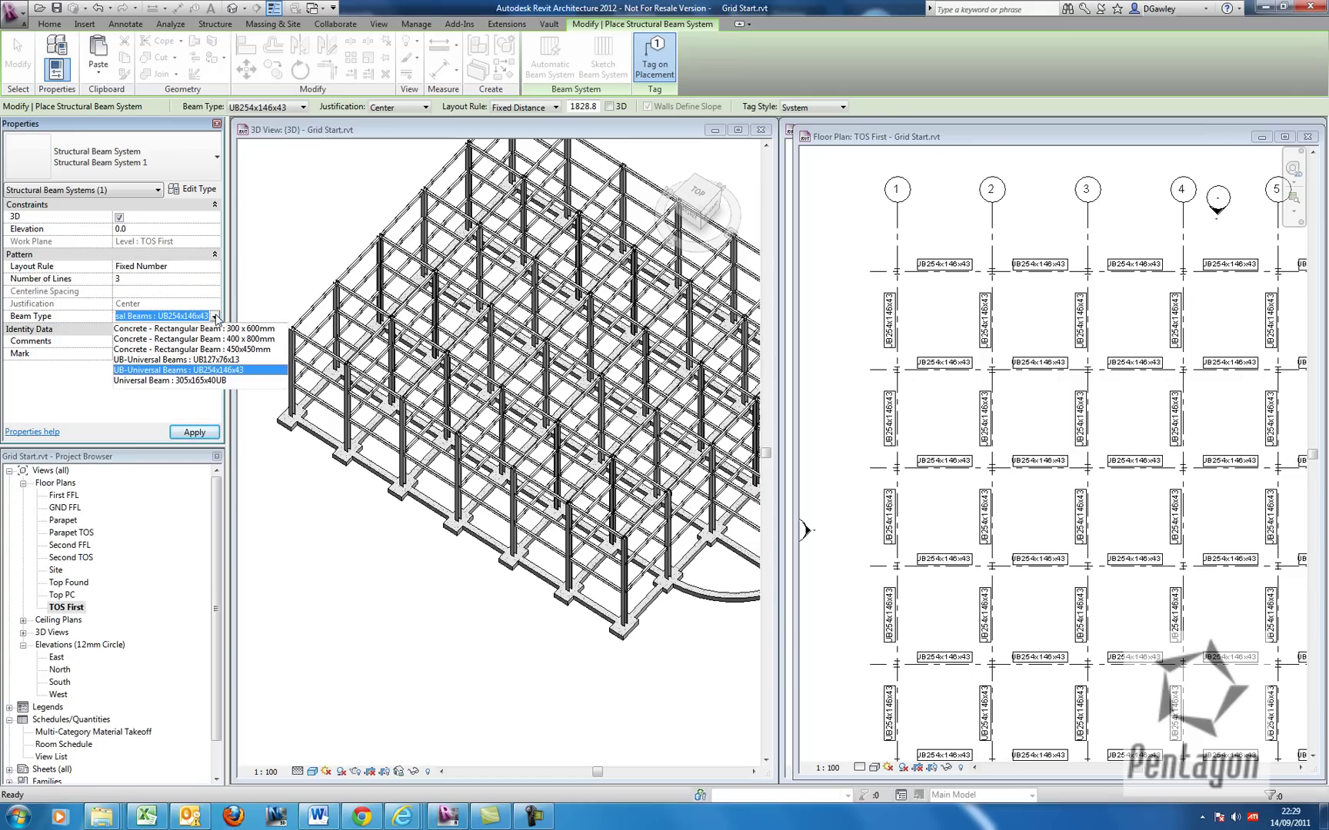
{"action": "left_click", "coordinate": [201, 360]}
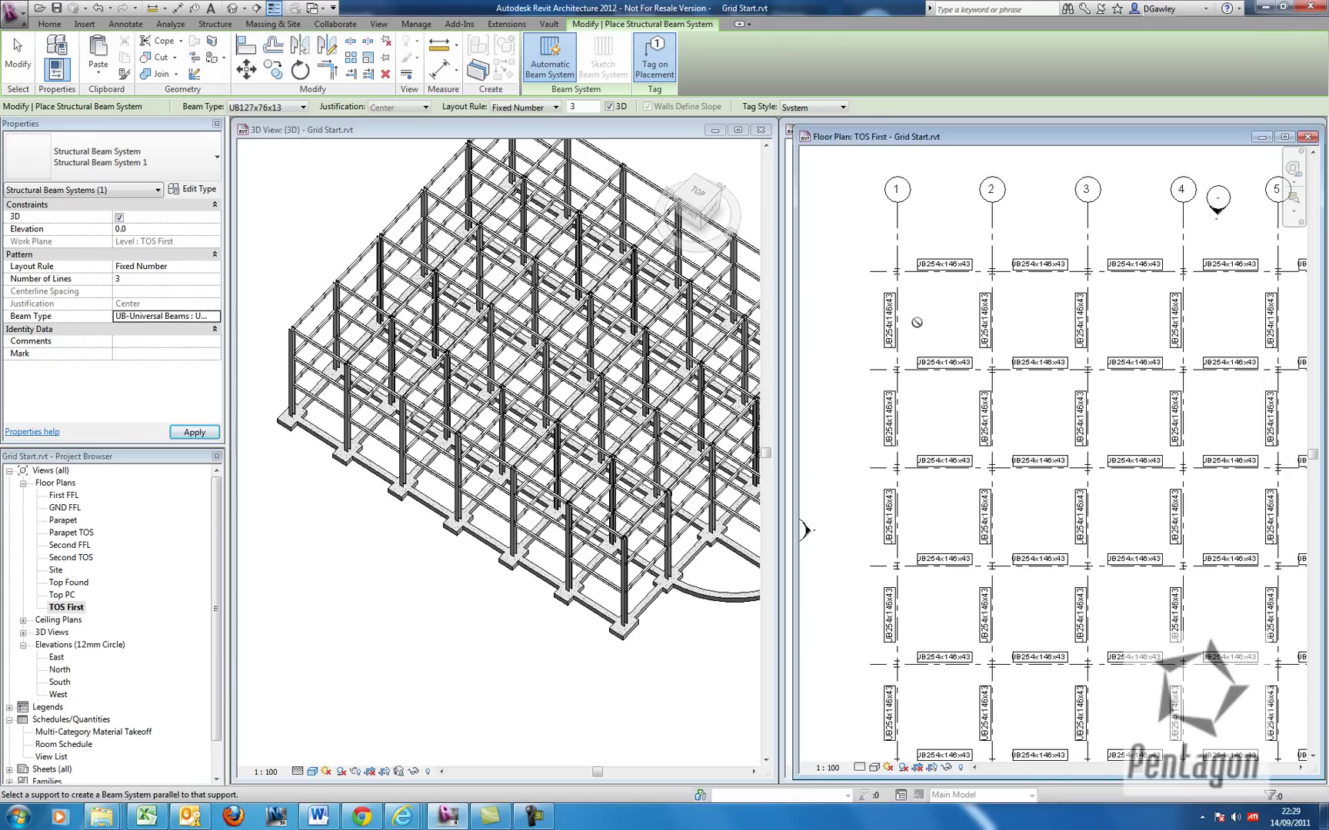
Place beam systems in eight bays between grids 1 to 4.
{"action": "left_click", "coordinate": [898, 408]}
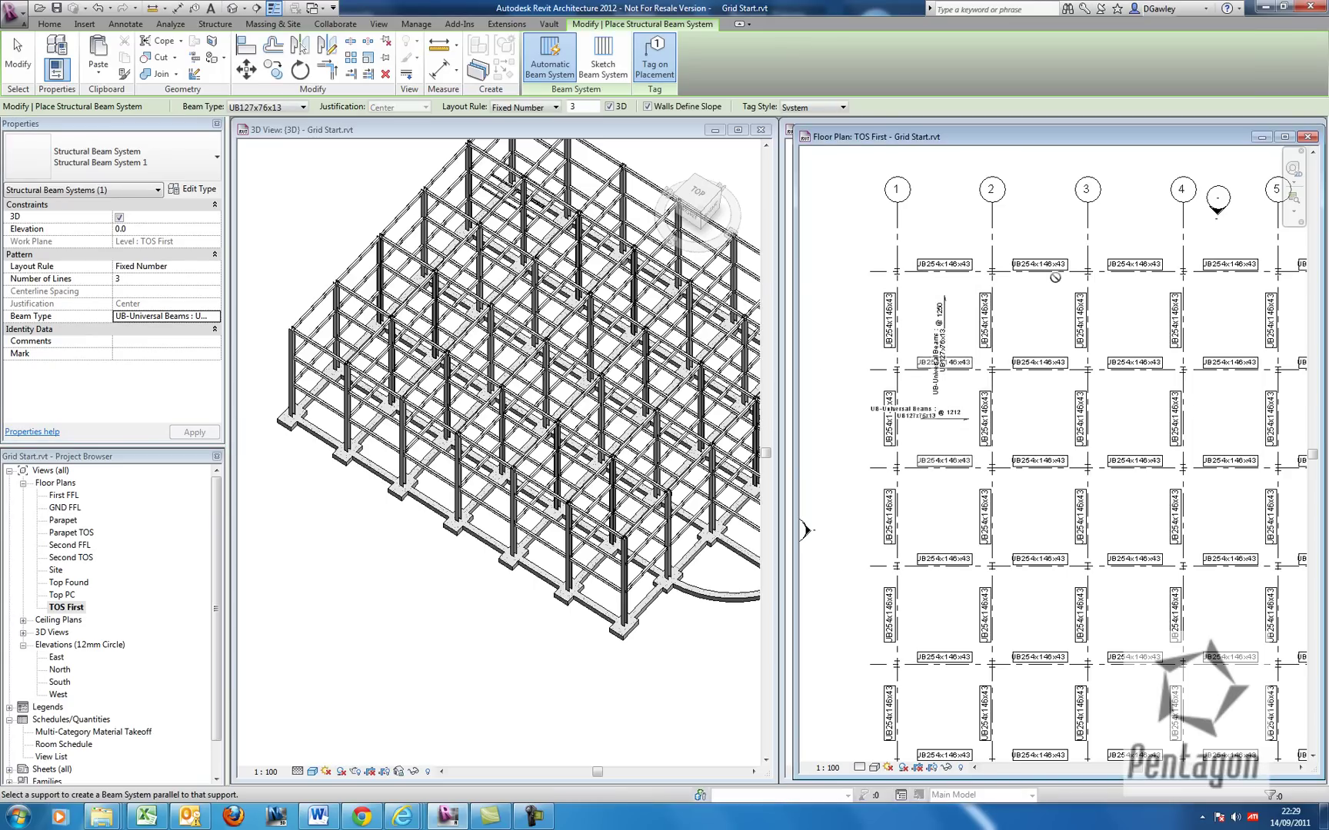
{"action": "left_click", "coordinate": [1077, 411]}
{"action": "left_click", "coordinate": [1044, 463]}
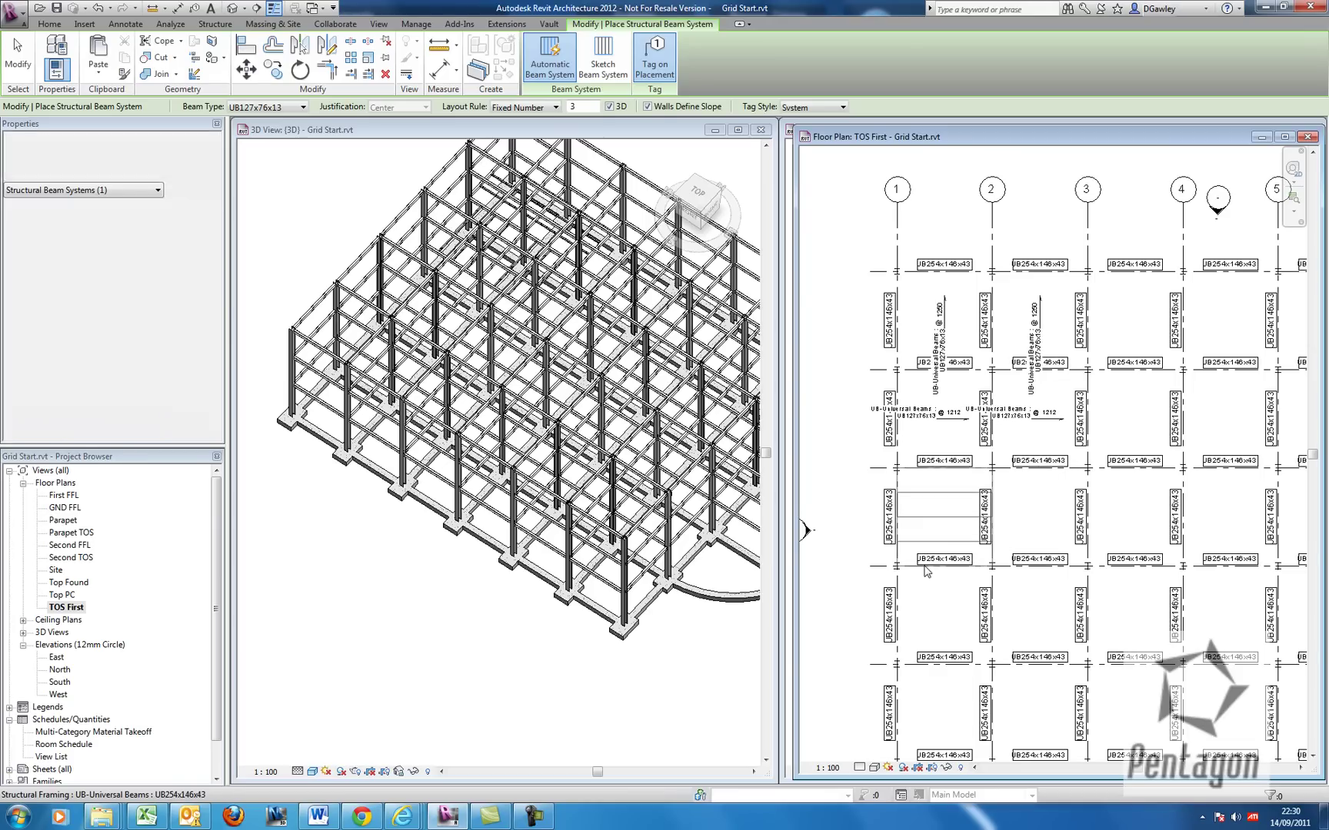
{"action": "left_click", "coordinate": [971, 549]}
{"action": "left_click", "coordinate": [1090, 501]}
{"action": "left_click", "coordinate": [1127, 377]}
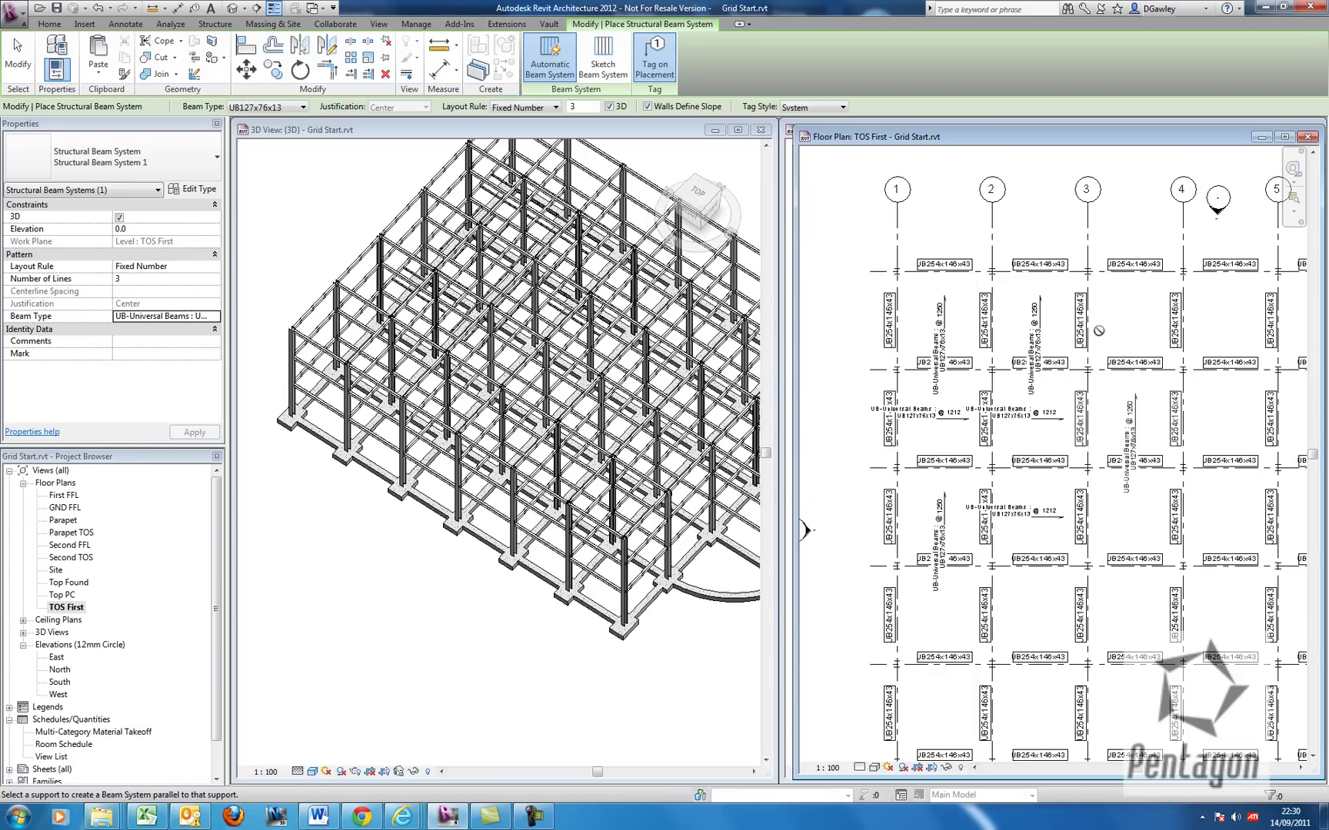
{"action": "left_click", "coordinate": [1149, 483]}
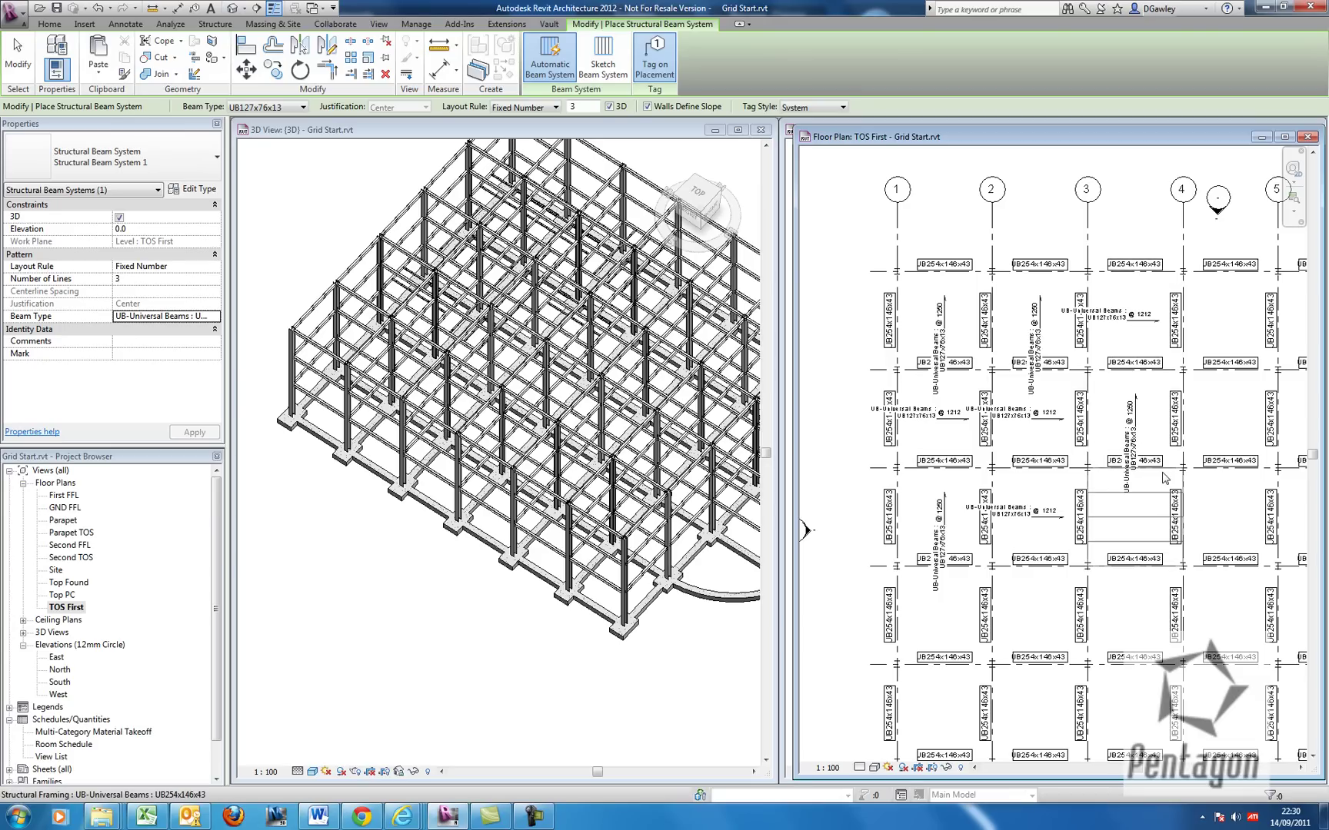
{"action": "left_click", "coordinate": [1078, 637]}
{"action": "middle_click_drag", "start_coordinate": [1046, 618], "coordinate": [1062, 409]}
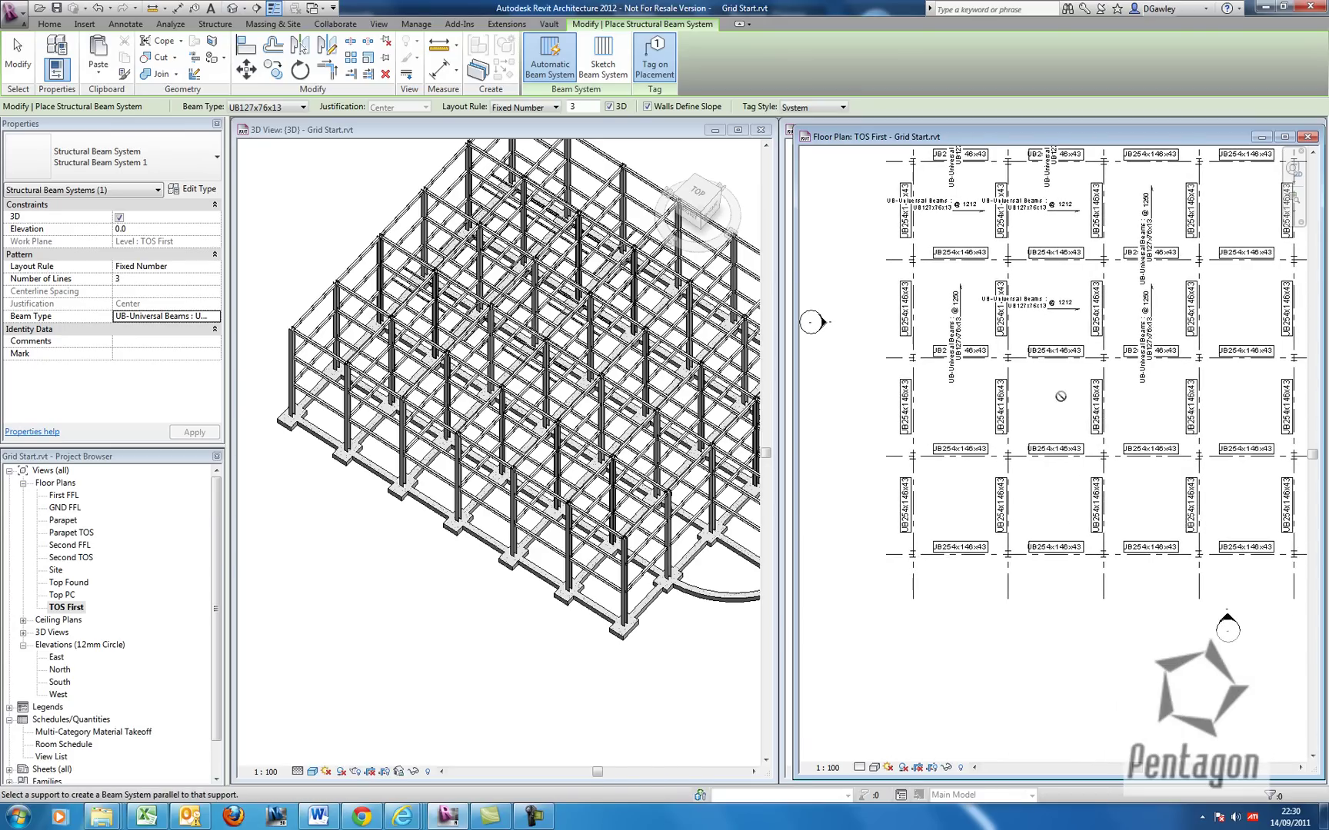
{"action": "right_click", "coordinate": [1062, 409]}
Cancel the beam system tool and orbit and zoom the 3D view around the new secondary beams.
{"action": "left_click", "coordinate": [1085, 405]}
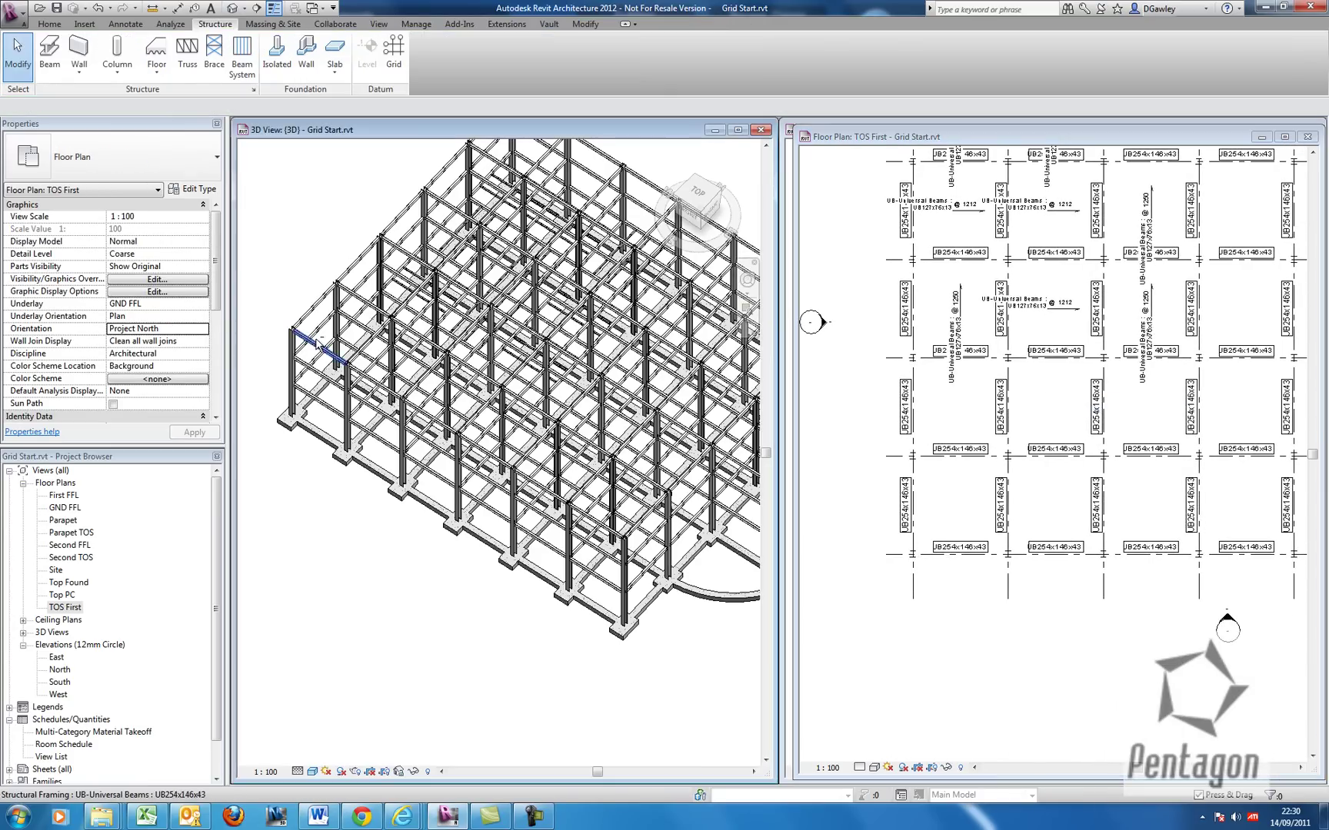
{"action": "middle_click_drag", "start_coordinate": [346, 363], "coordinate": [417, 488], "text": "shift"}
{"action": "scroll", "coordinate": [423, 517], "scroll_direction": "up", "scroll_amount": 10}
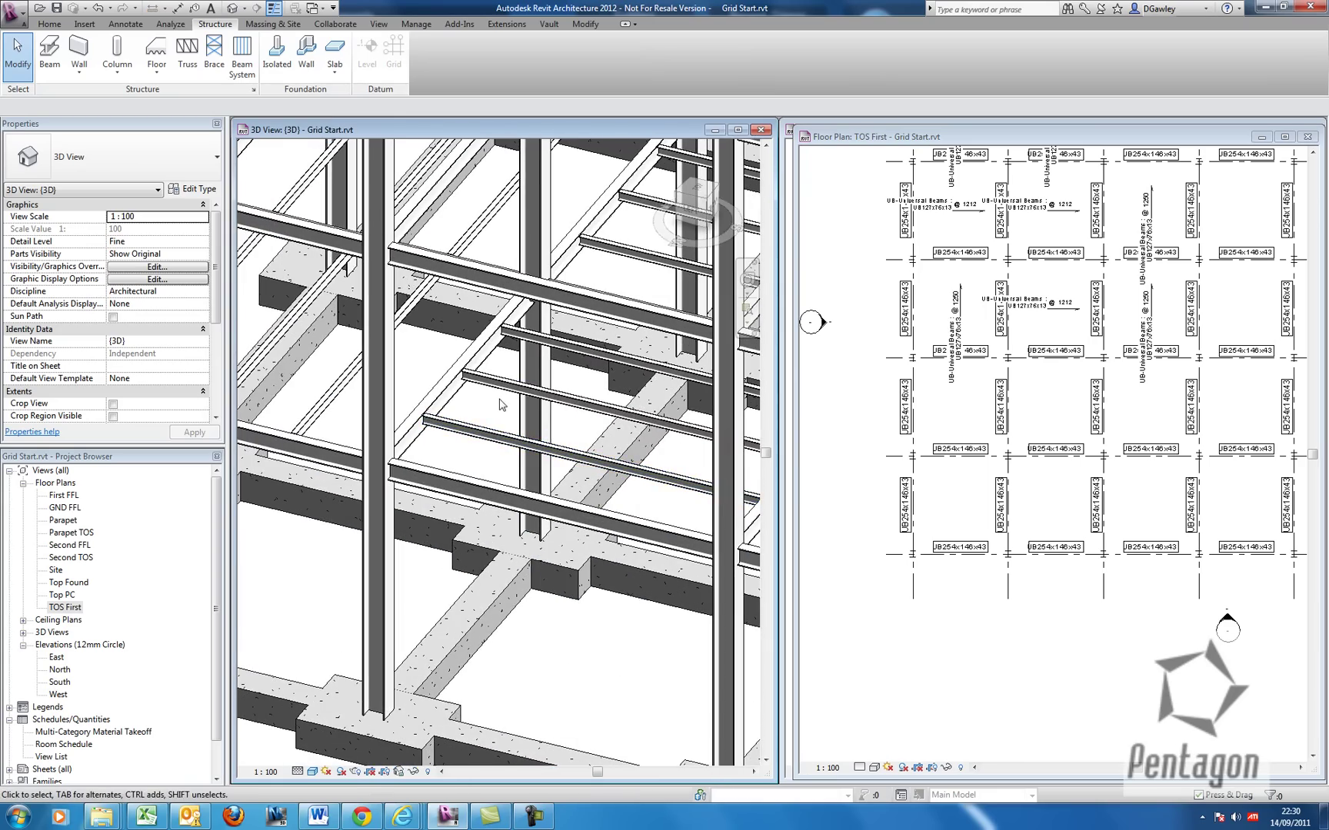
{"action": "scroll", "coordinate": [500, 403], "scroll_direction": "down", "scroll_amount": 6}
{"action": "middle_click_drag", "start_coordinate": [499, 403], "coordinate": [285, 482], "text": "shift"}
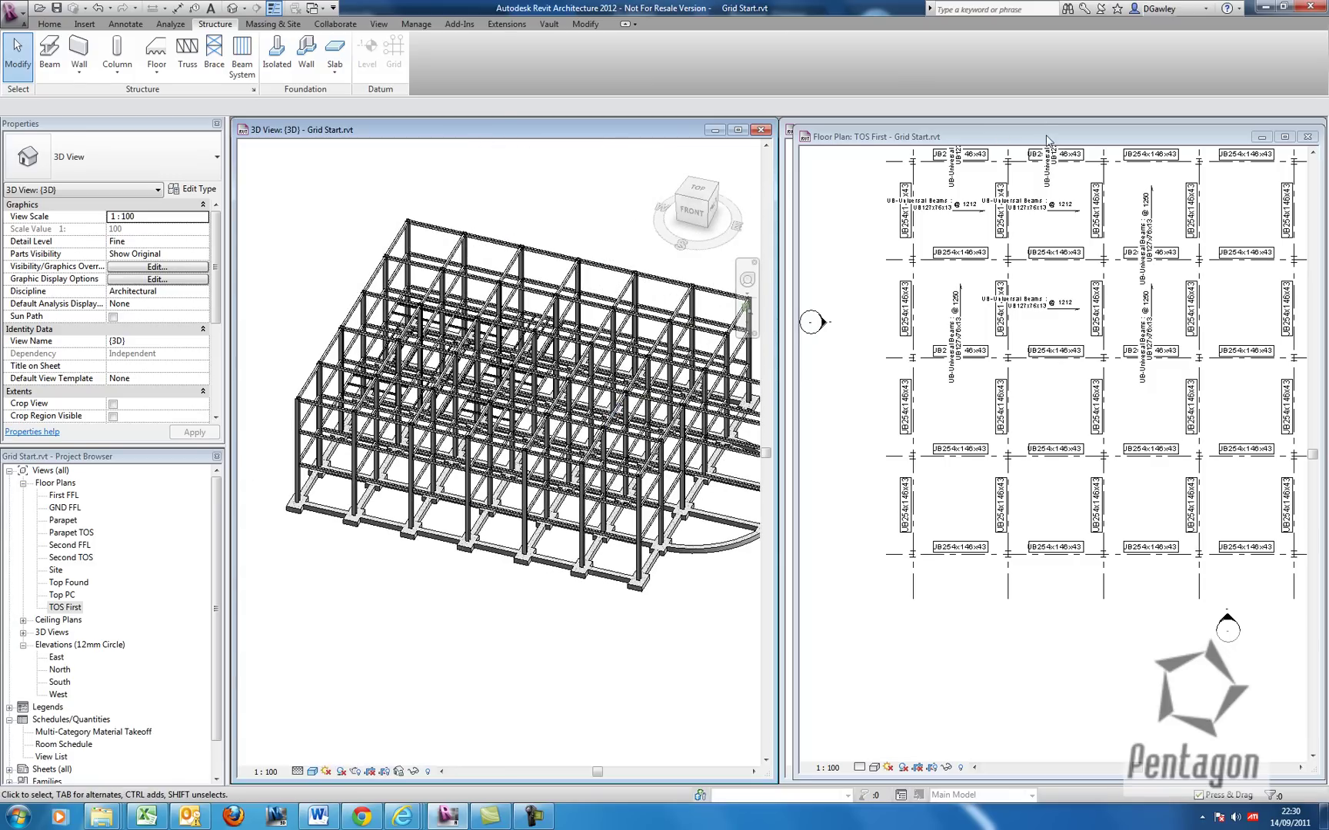
{"action": "left_click_drag", "start_coordinate": [1045, 138], "coordinate": [926, 143]}
Close the TOS First and Top PC plans and open the Top Found plan.
{"action": "left_click", "coordinate": [1188, 141]}
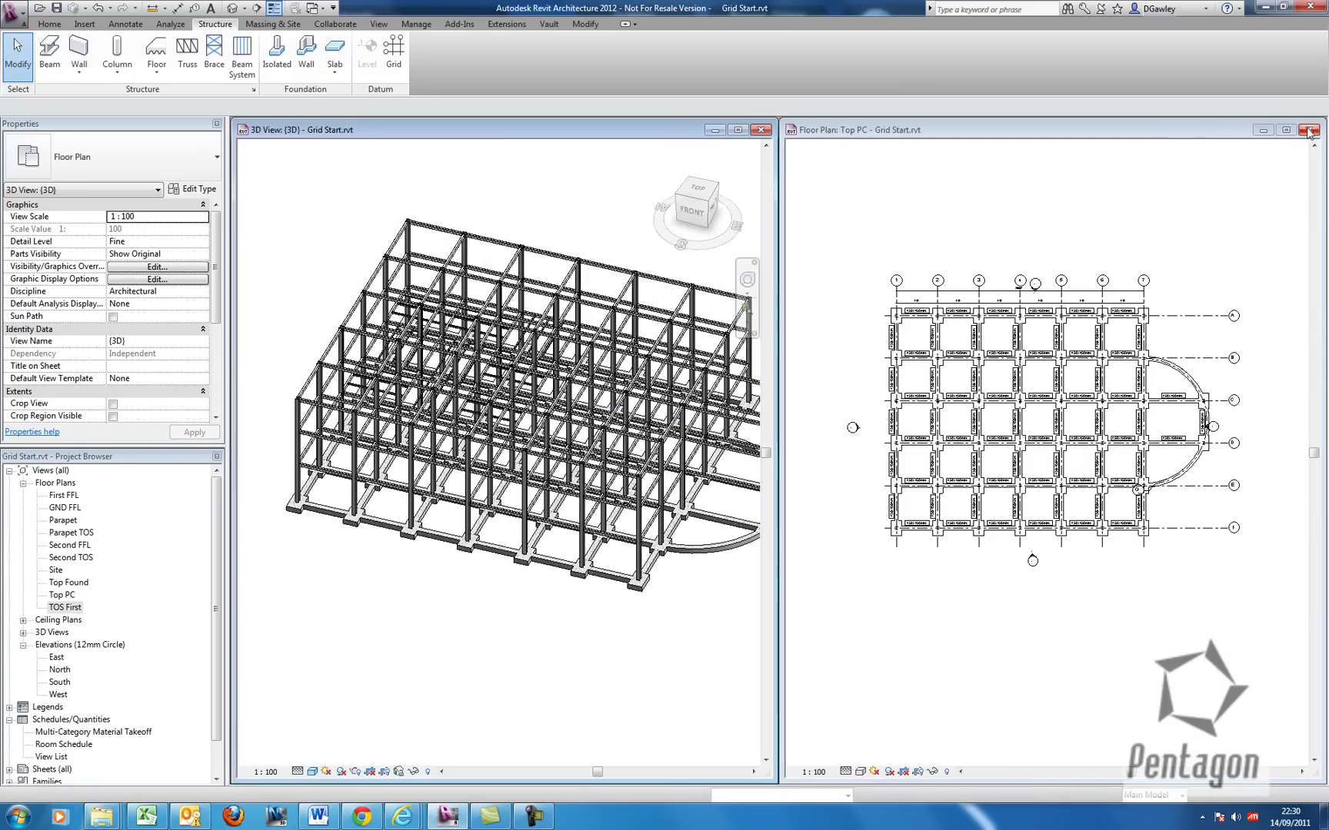
{"action": "left_click", "coordinate": [1309, 130]}
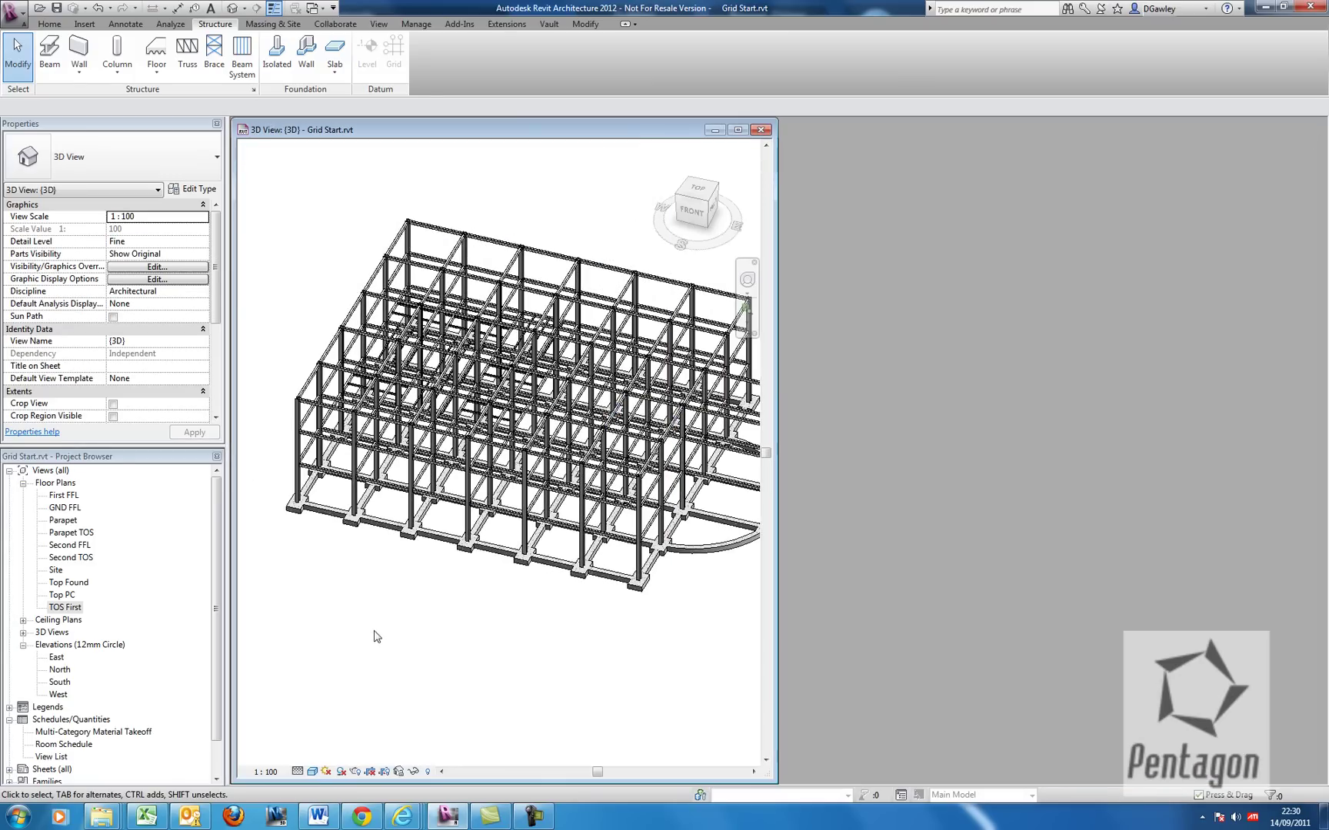
{"action": "double_click", "coordinate": [69, 585]}
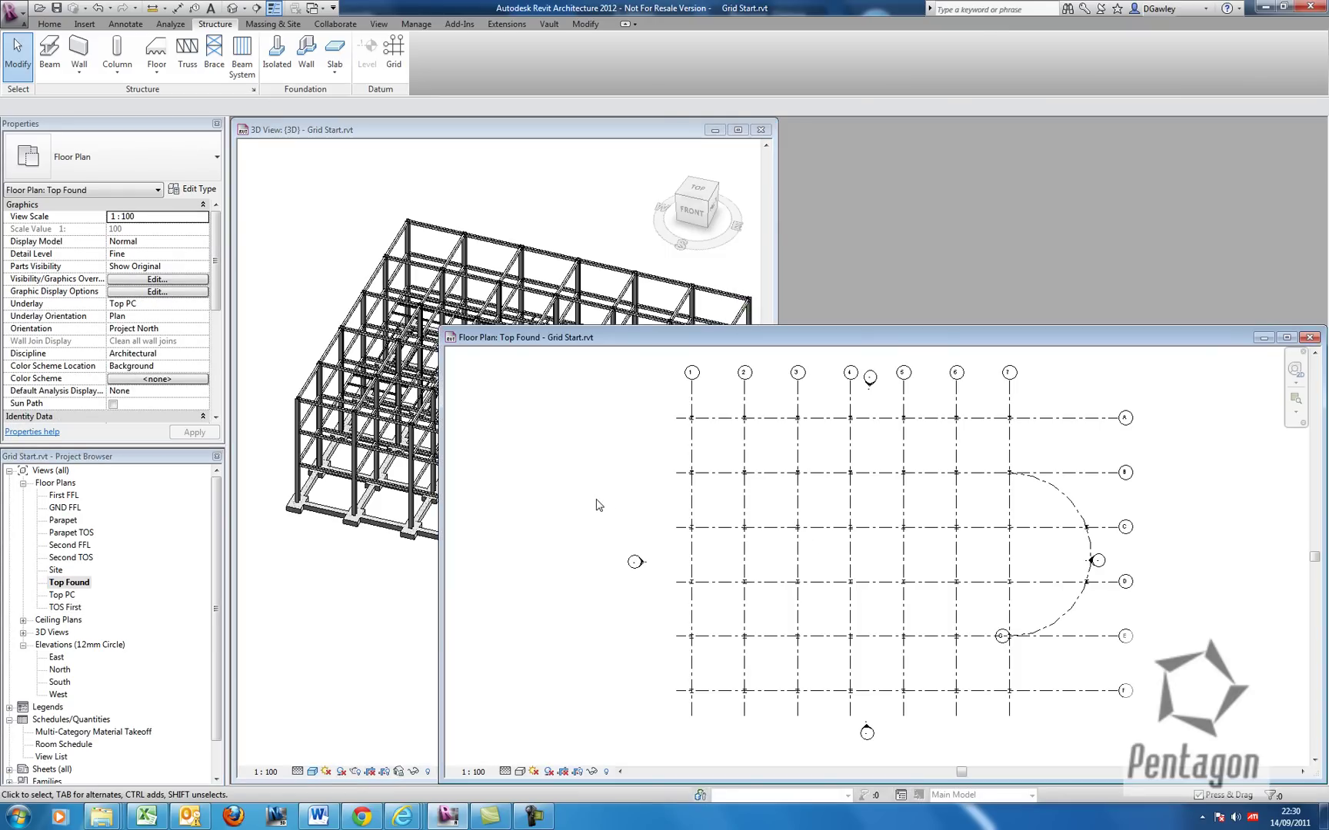
Tile the views with WT and fit the whole grid in the Top Found plan.
{"action": "key", "text": "w"}
{"action": "key", "text": "t"}
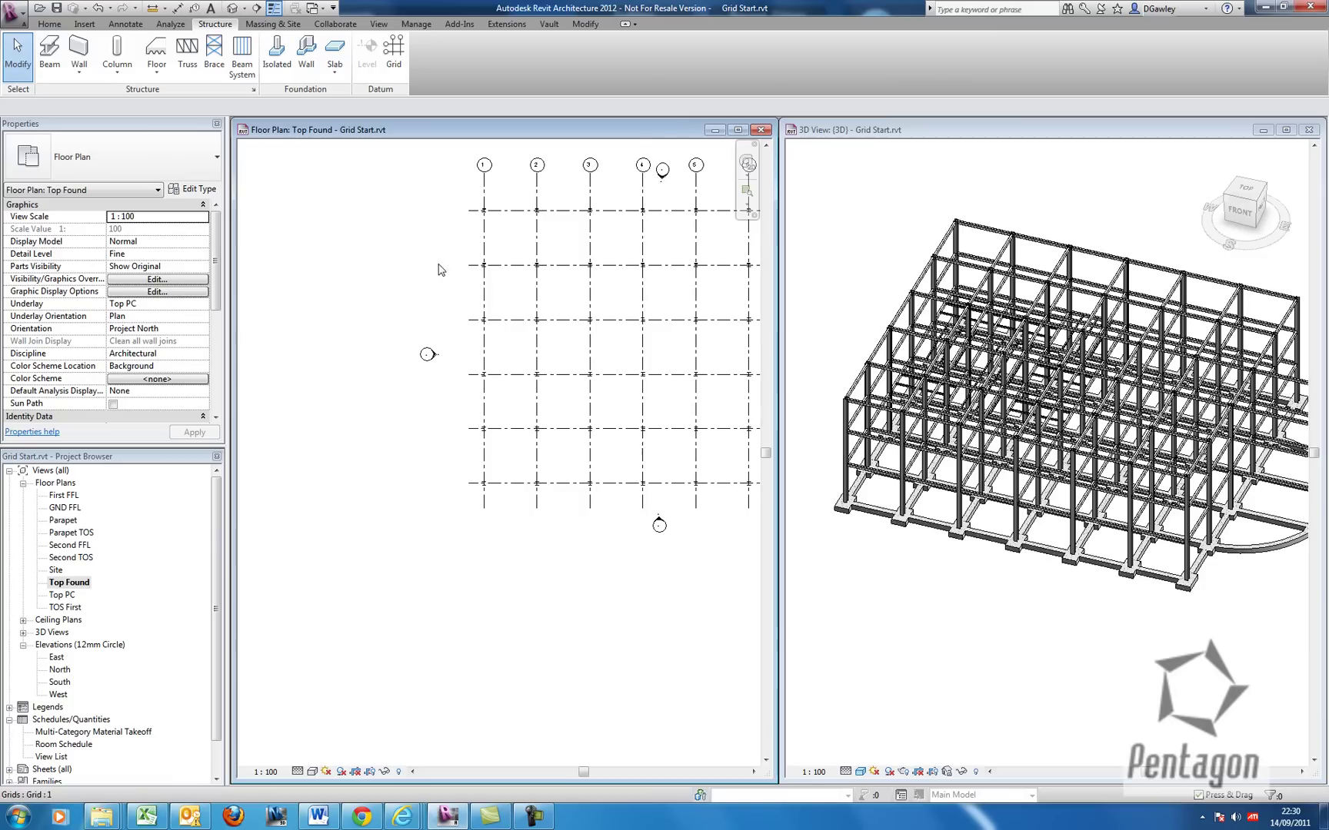
{"action": "key", "text": "z"}
{"action": "key", "text": "a"}
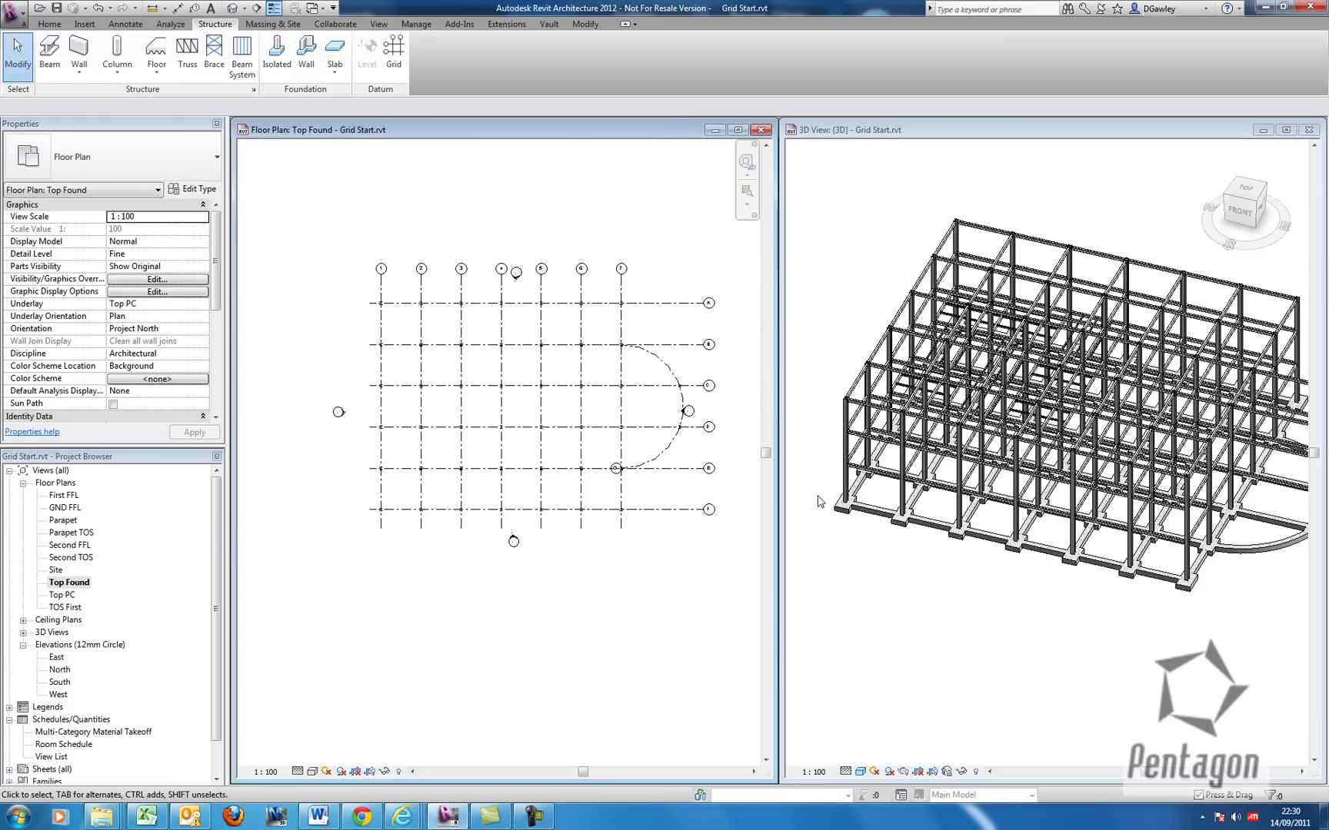
{"action": "scroll", "coordinate": [848, 546], "scroll_direction": "up", "scroll_amount": 5}
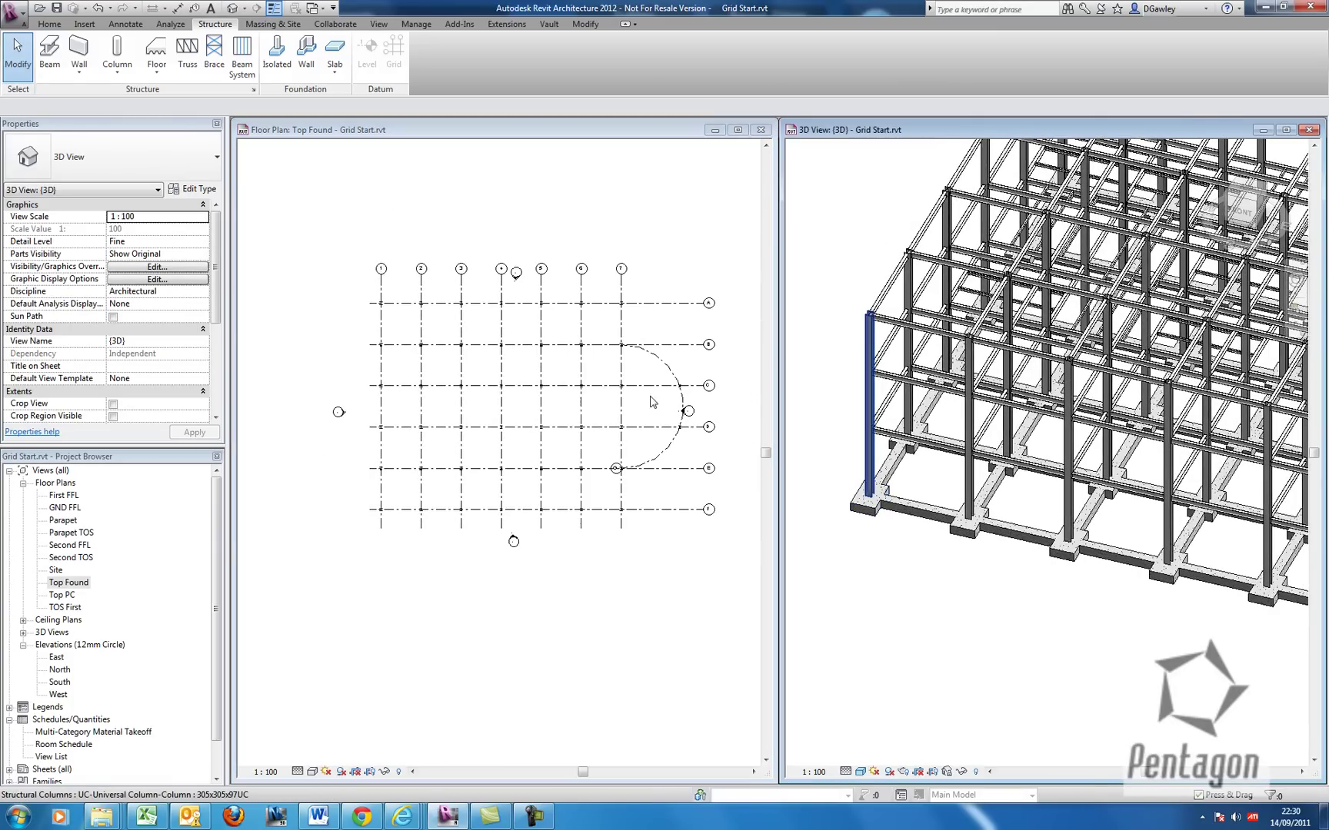
{"action": "scroll", "coordinate": [481, 389], "scroll_direction": "up", "scroll_amount": 1}
{"action": "middle_click_drag", "start_coordinate": [481, 389], "coordinate": [424, 383]}
Start a Fnd - 750 - Footing structural wall with depth set to Top PC.
{"action": "left_click", "coordinate": [79, 70]}
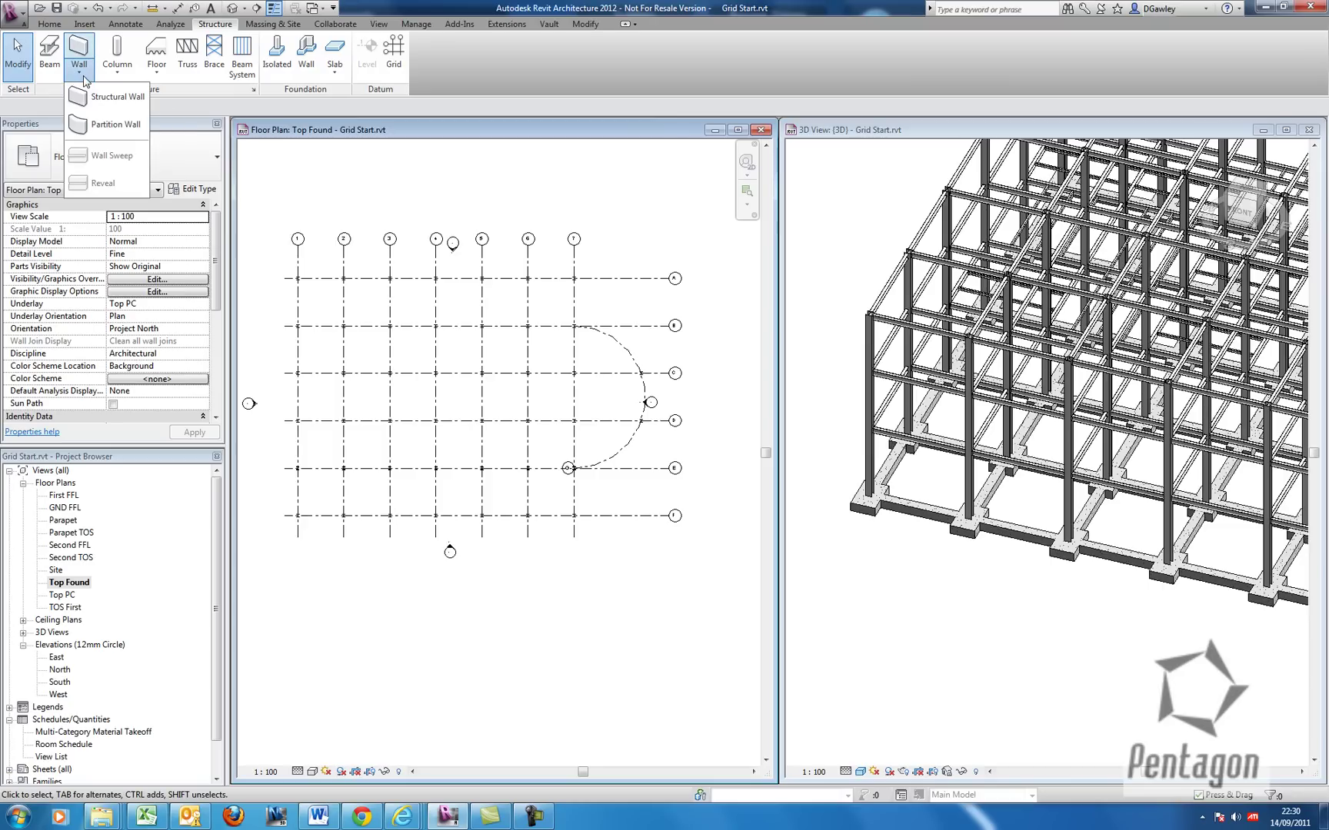
{"action": "left_click", "coordinate": [99, 99]}
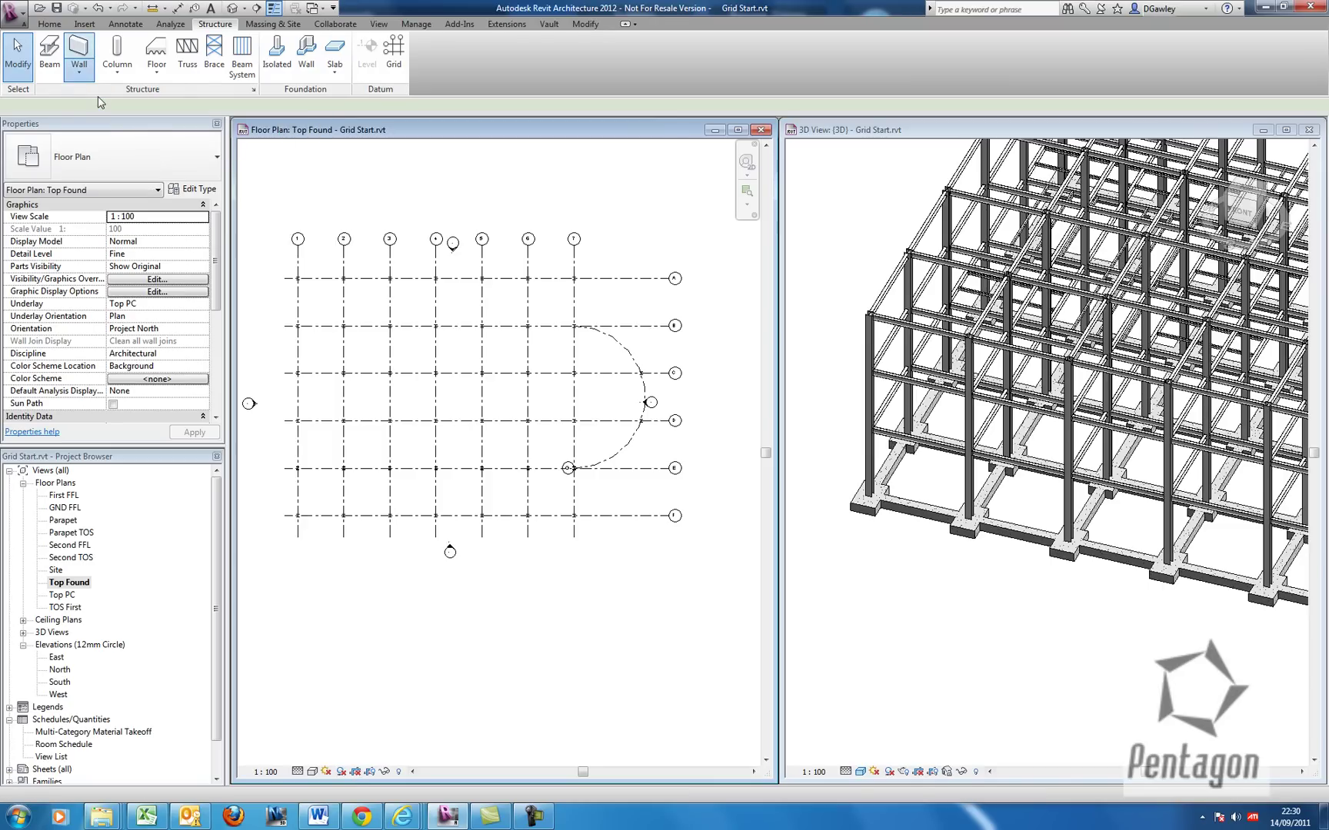
{"action": "left_click", "coordinate": [185, 178]}
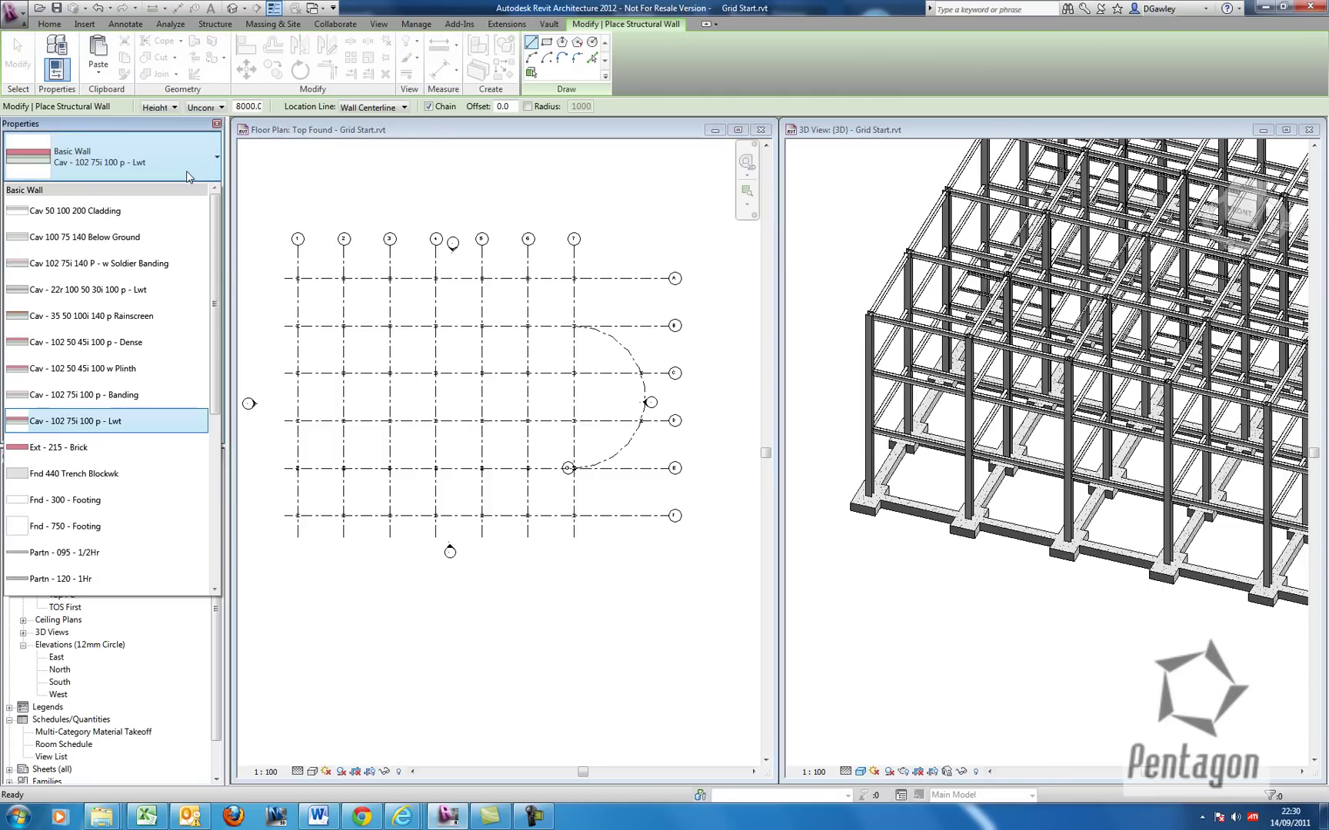
{"action": "left_click_drag", "start_coordinate": [216, 265], "coordinate": [215, 334]}
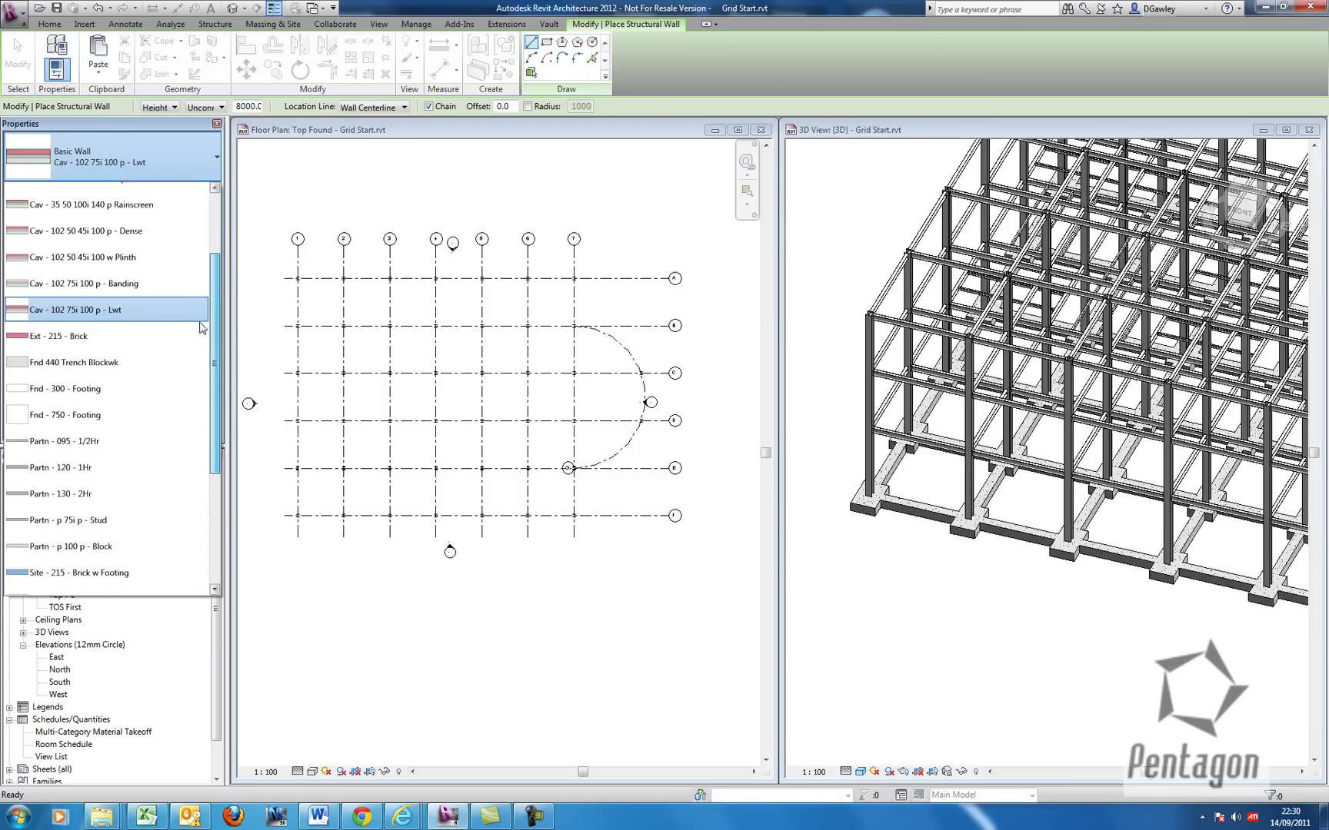
{"action": "left_click", "coordinate": [82, 416]}
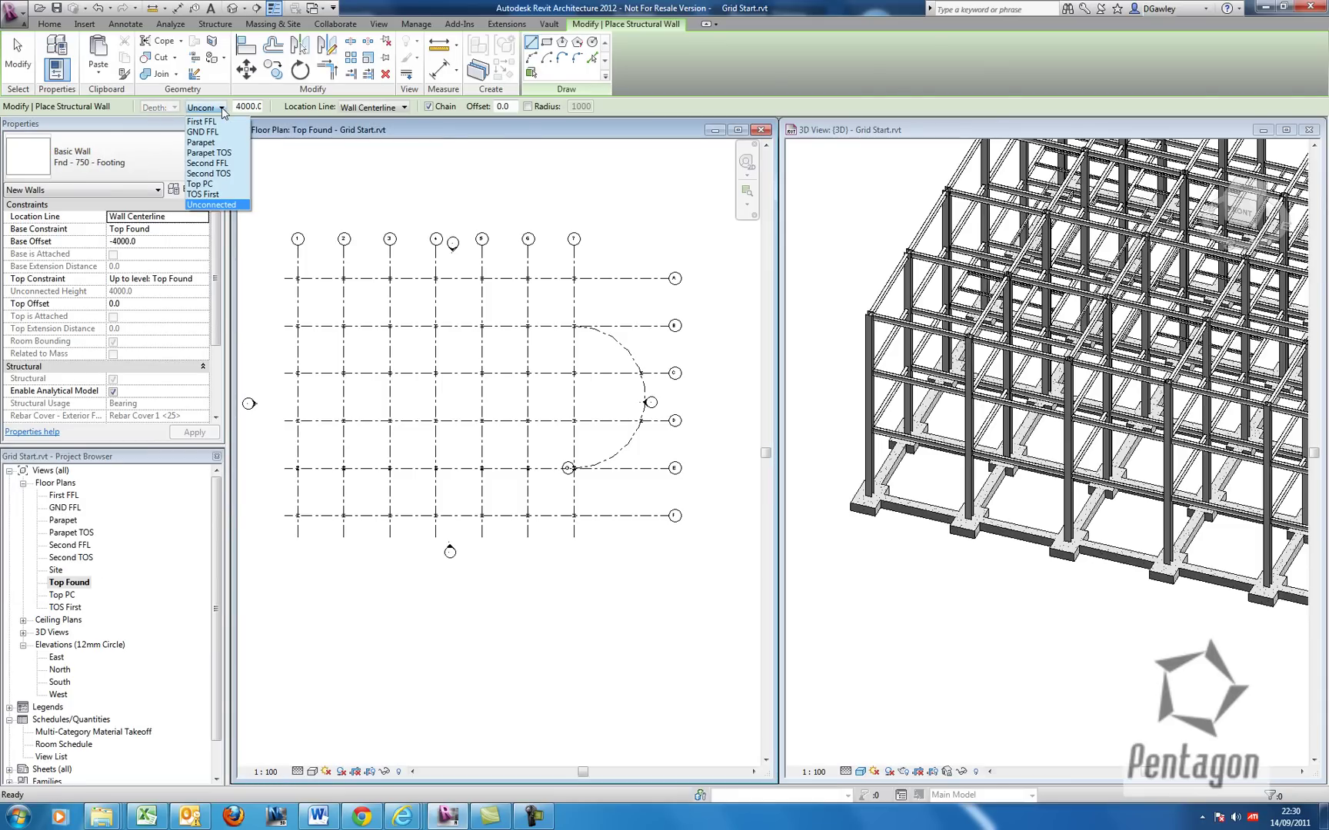
{"action": "left_click", "coordinate": [216, 186]}
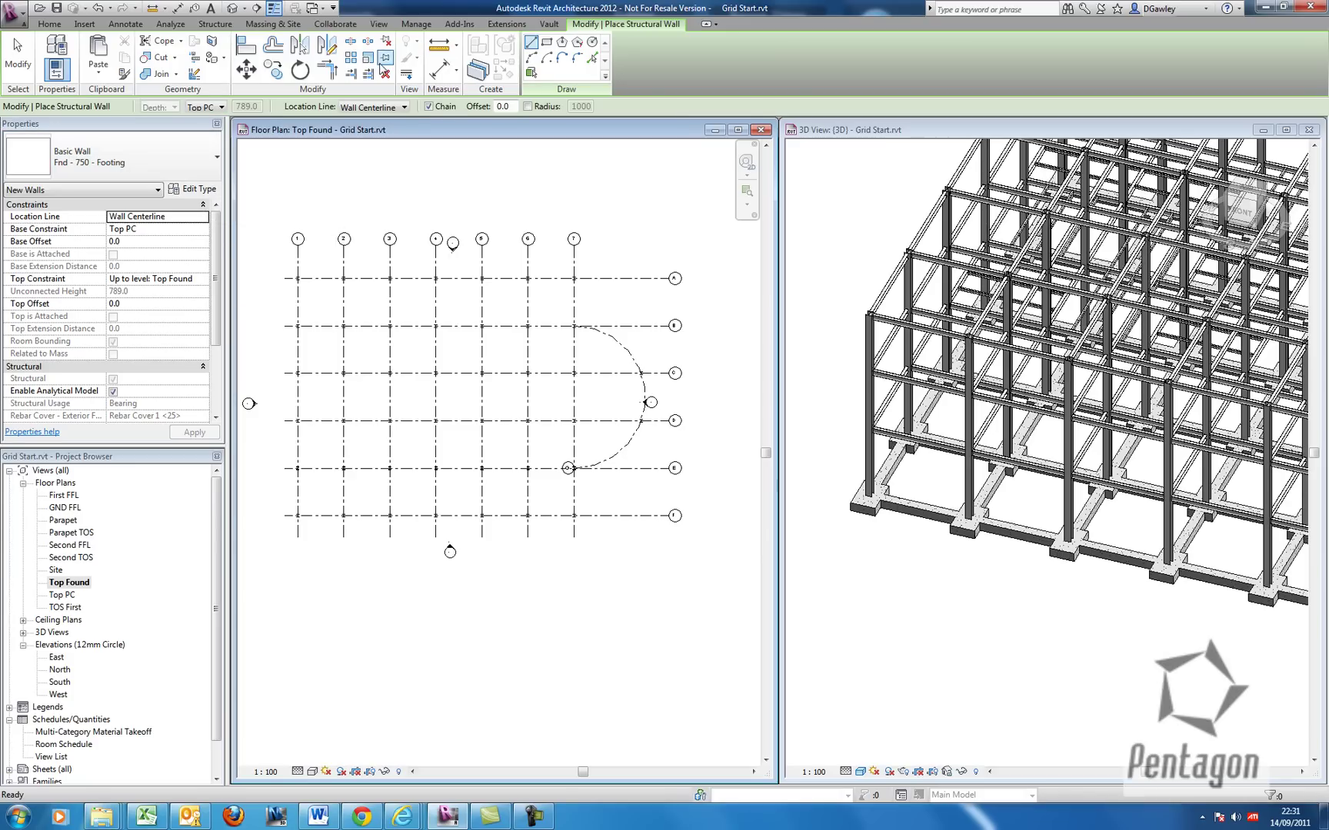
Draw a rectangle of Fnd - 750 - Footing walls from the top-left column to the F/7 column.
{"action": "left_click", "coordinate": [548, 45]}
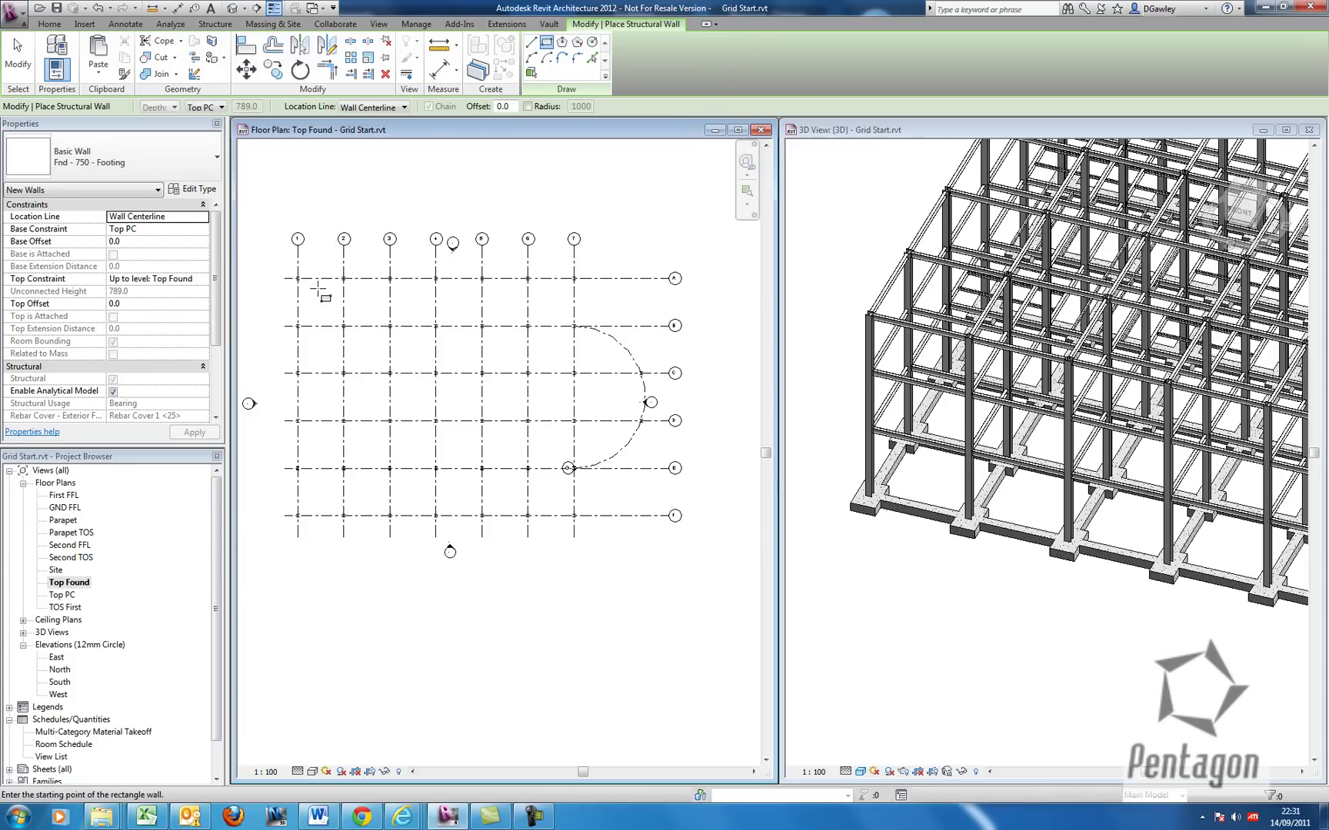
{"action": "scroll", "coordinate": [387, 304], "scroll_direction": "up", "scroll_amount": 10}
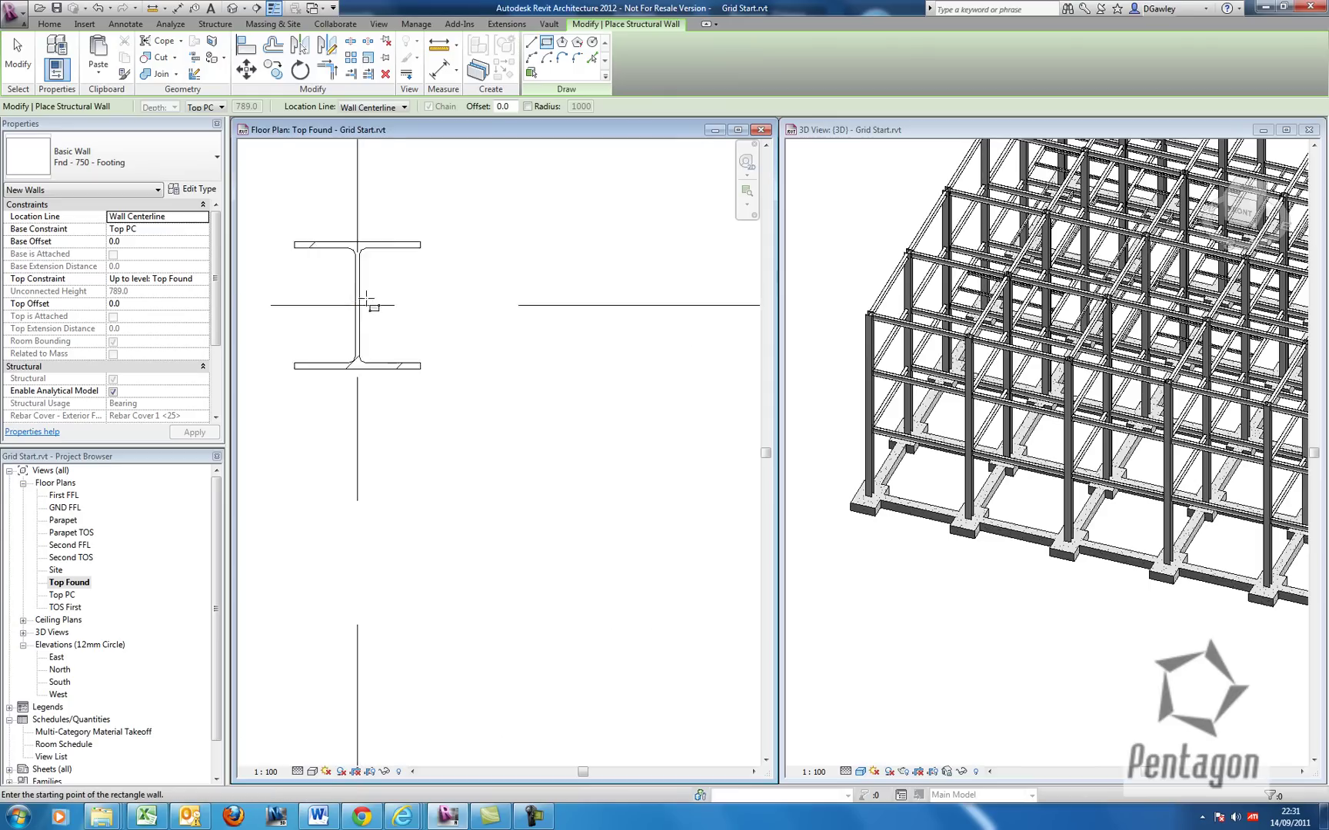
{"action": "scroll", "coordinate": [461, 392], "scroll_direction": "down", "scroll_amount": 8}
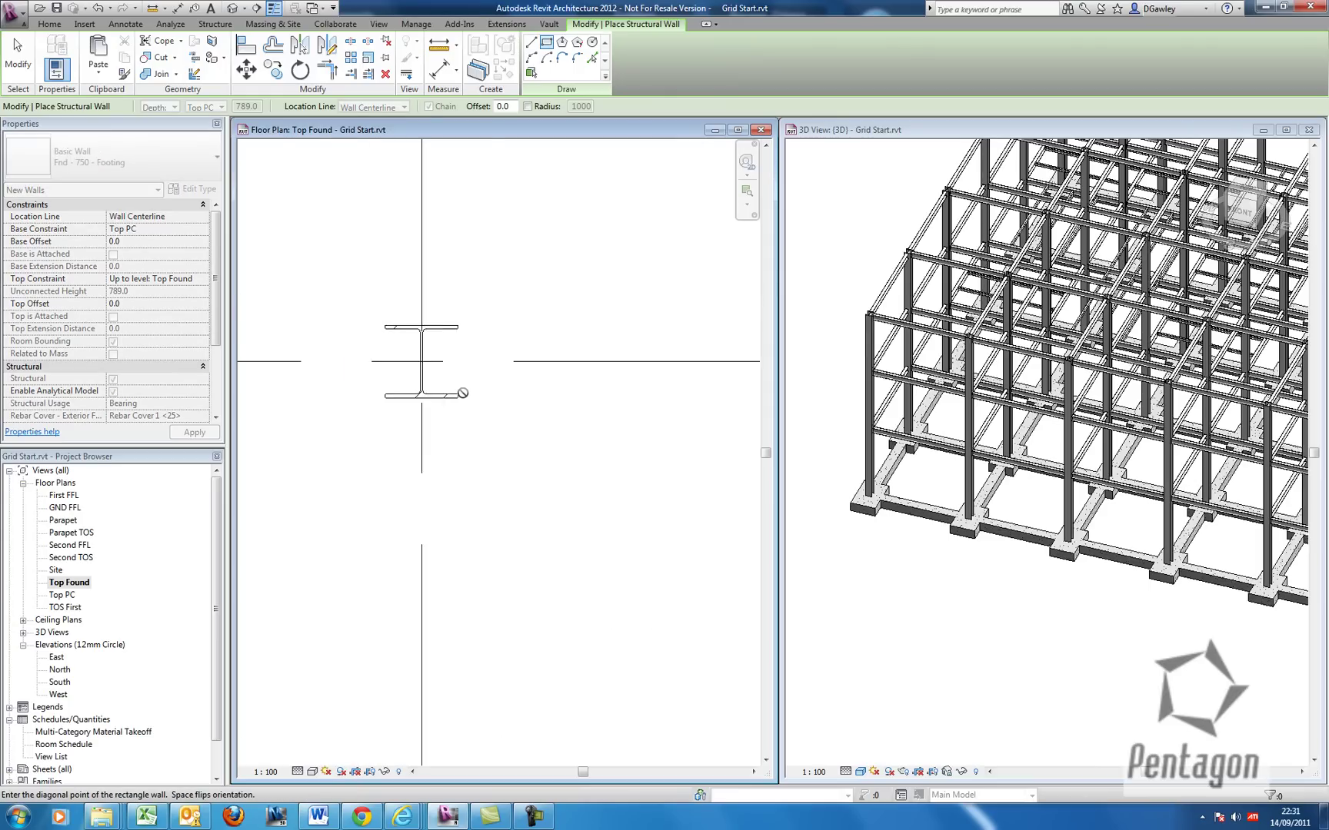
{"action": "scroll", "coordinate": [477, 396], "scroll_direction": "down", "scroll_amount": 5}
{"action": "left_click", "coordinate": [425, 378]}
{"action": "scroll", "coordinate": [469, 450], "scroll_direction": "up", "scroll_amount": 3}
{"action": "scroll", "coordinate": [491, 439], "scroll_direction": "up", "scroll_amount": 5}
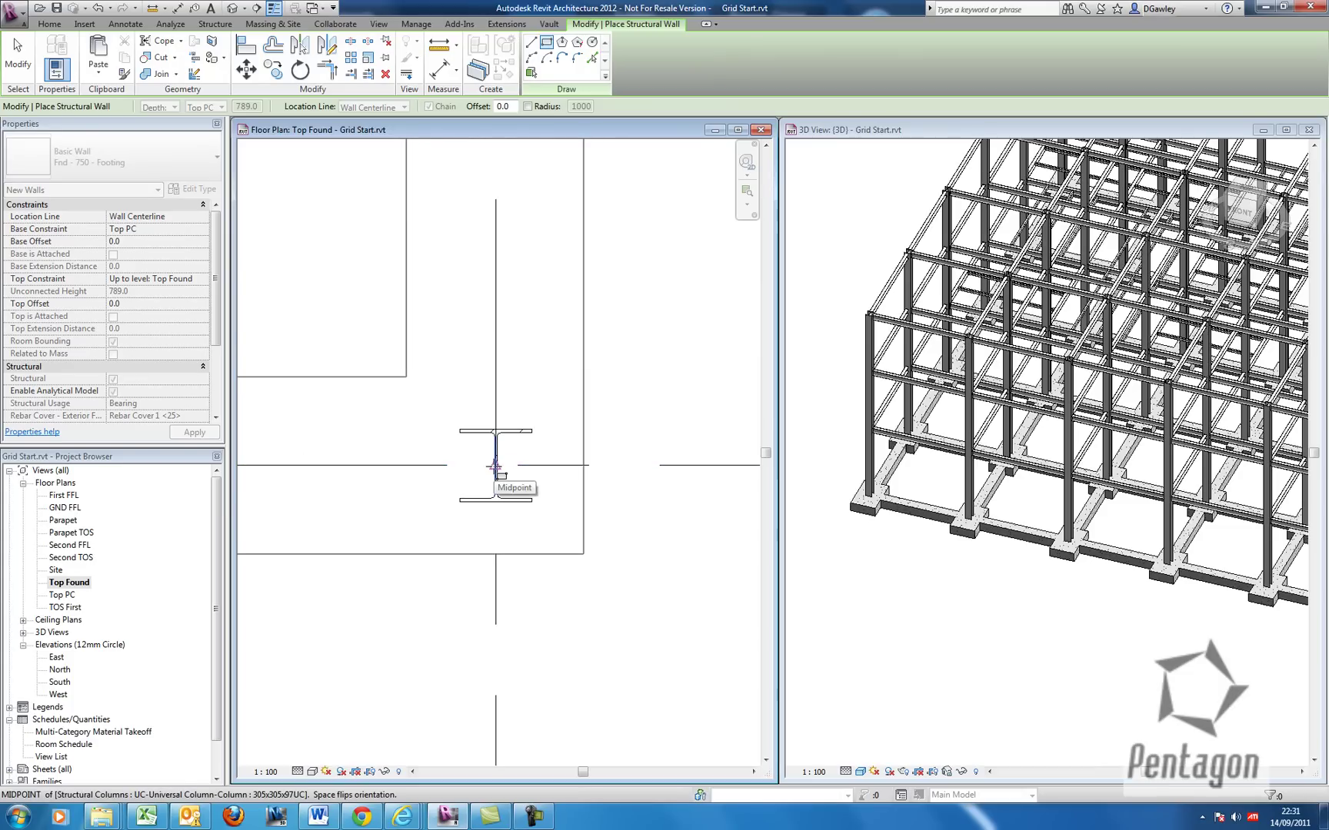
{"action": "scroll", "coordinate": [495, 466], "scroll_direction": "up", "scroll_amount": 3}
{"action": "scroll", "coordinate": [496, 467], "scroll_direction": "up", "scroll_amount": 3}
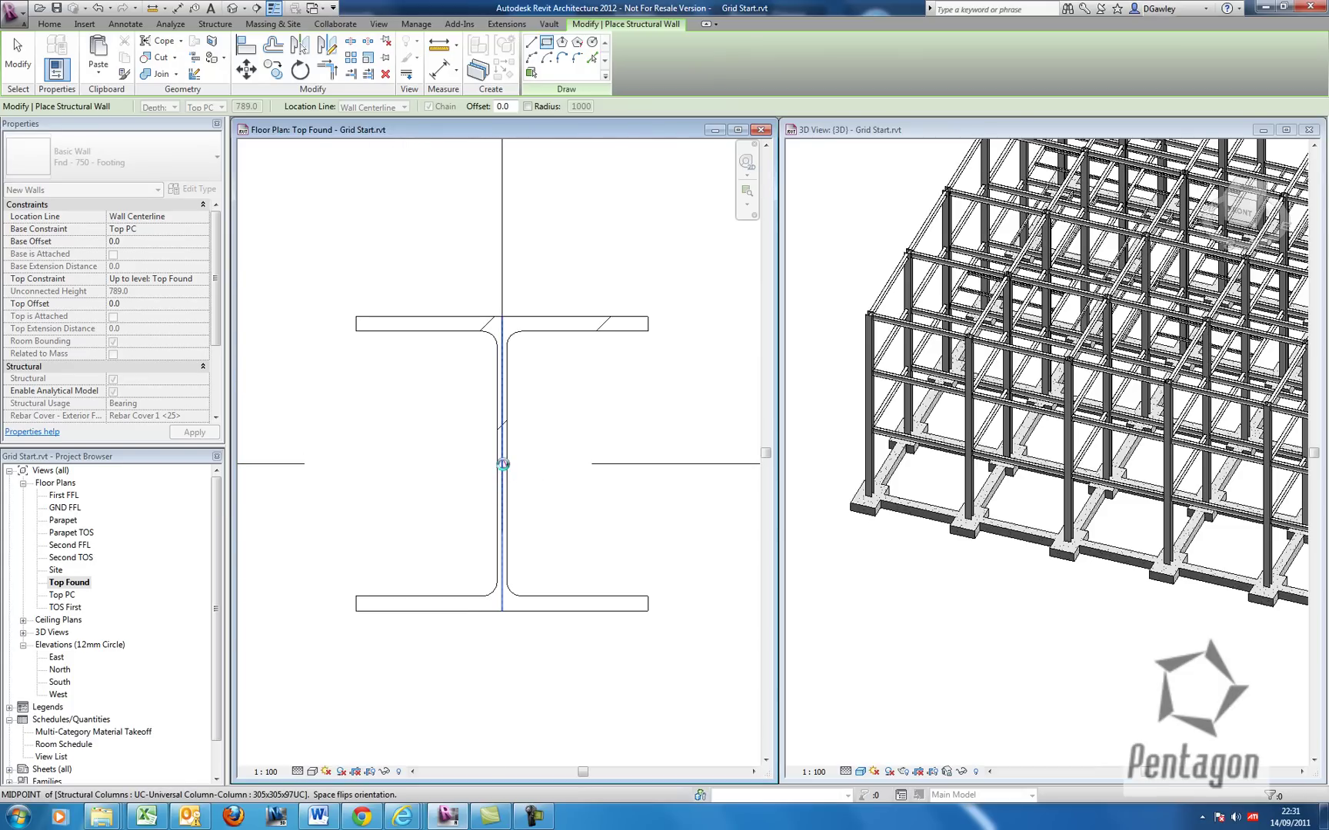
{"action": "left_click", "coordinate": [503, 464]}
{"action": "scroll", "coordinate": [503, 465], "scroll_direction": "down", "scroll_amount": 2}
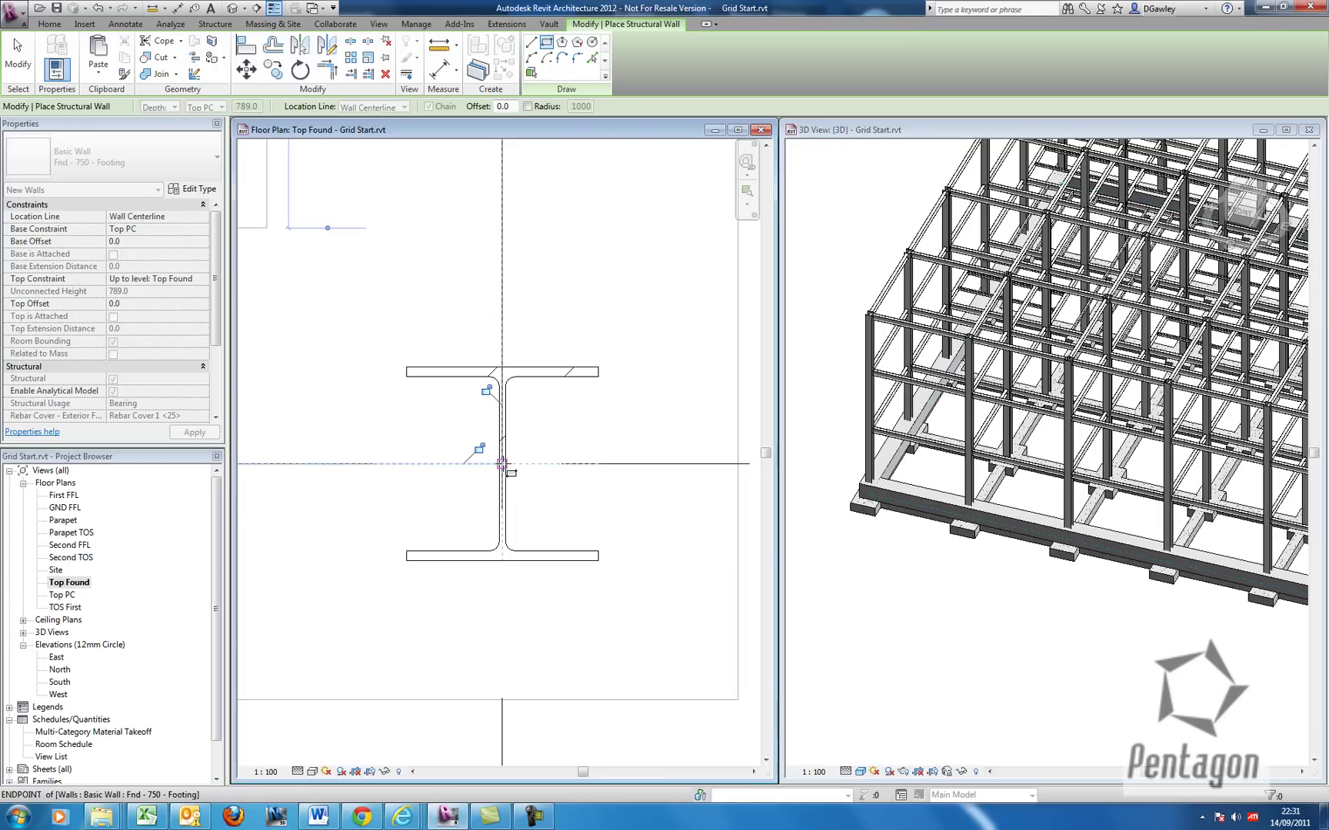
{"action": "scroll", "coordinate": [649, 451], "scroll_direction": "down", "scroll_amount": 6}
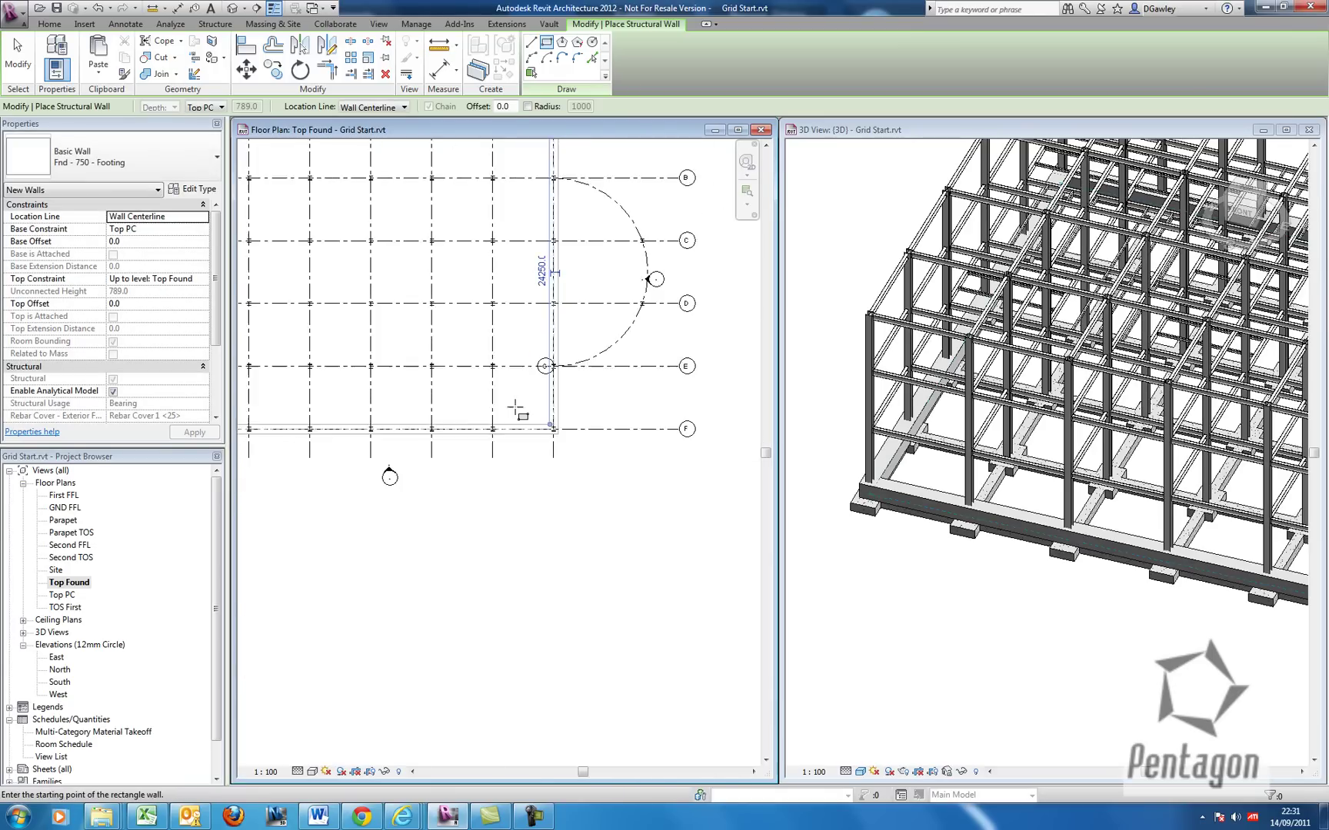
Exit the rectangle tool and place a structural footing wall by picking grid 2.
{"action": "scroll", "coordinate": [346, 300], "scroll_direction": "up", "scroll_amount": 2}
{"action": "right_click", "coordinate": [348, 277]}
{"action": "left_click", "coordinate": [373, 295]}
{"action": "scroll", "coordinate": [438, 304], "scroll_direction": "up", "scroll_amount": 1}
{"action": "scroll", "coordinate": [441, 302], "scroll_direction": "up", "scroll_amount": 1}
{"action": "right_click", "coordinate": [440, 280]}
{"action": "left_click", "coordinate": [460, 293]}
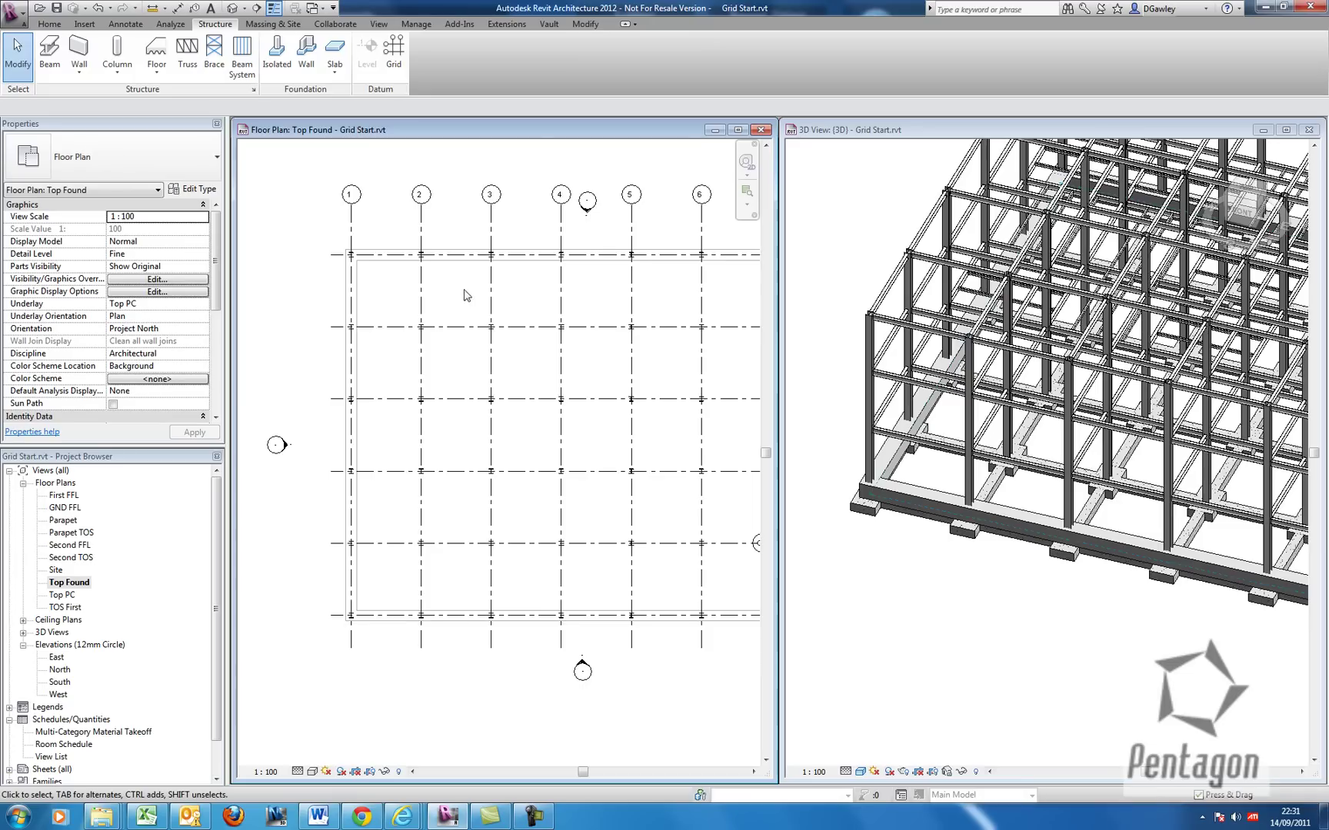
{"action": "left_click", "coordinate": [79, 70]}
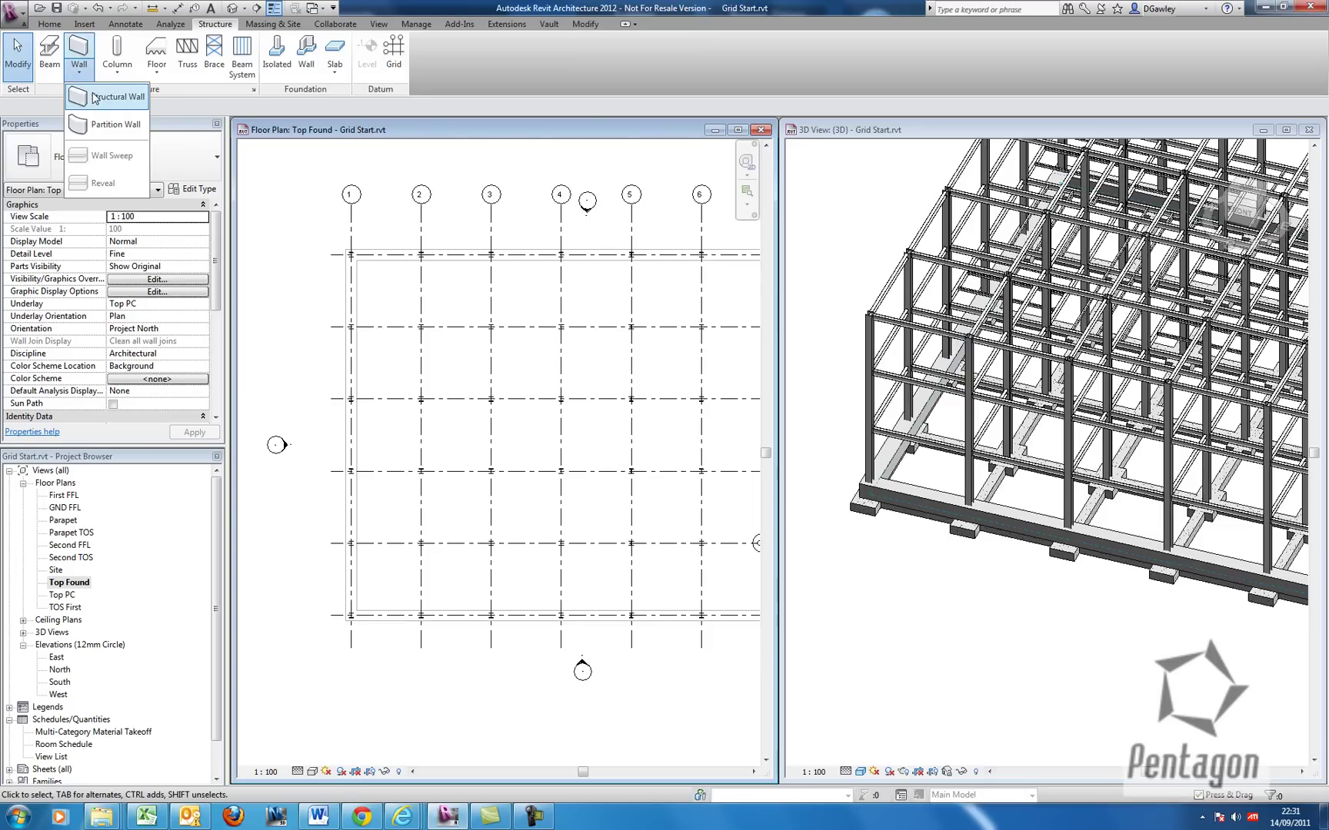
{"action": "left_click", "coordinate": [95, 96]}
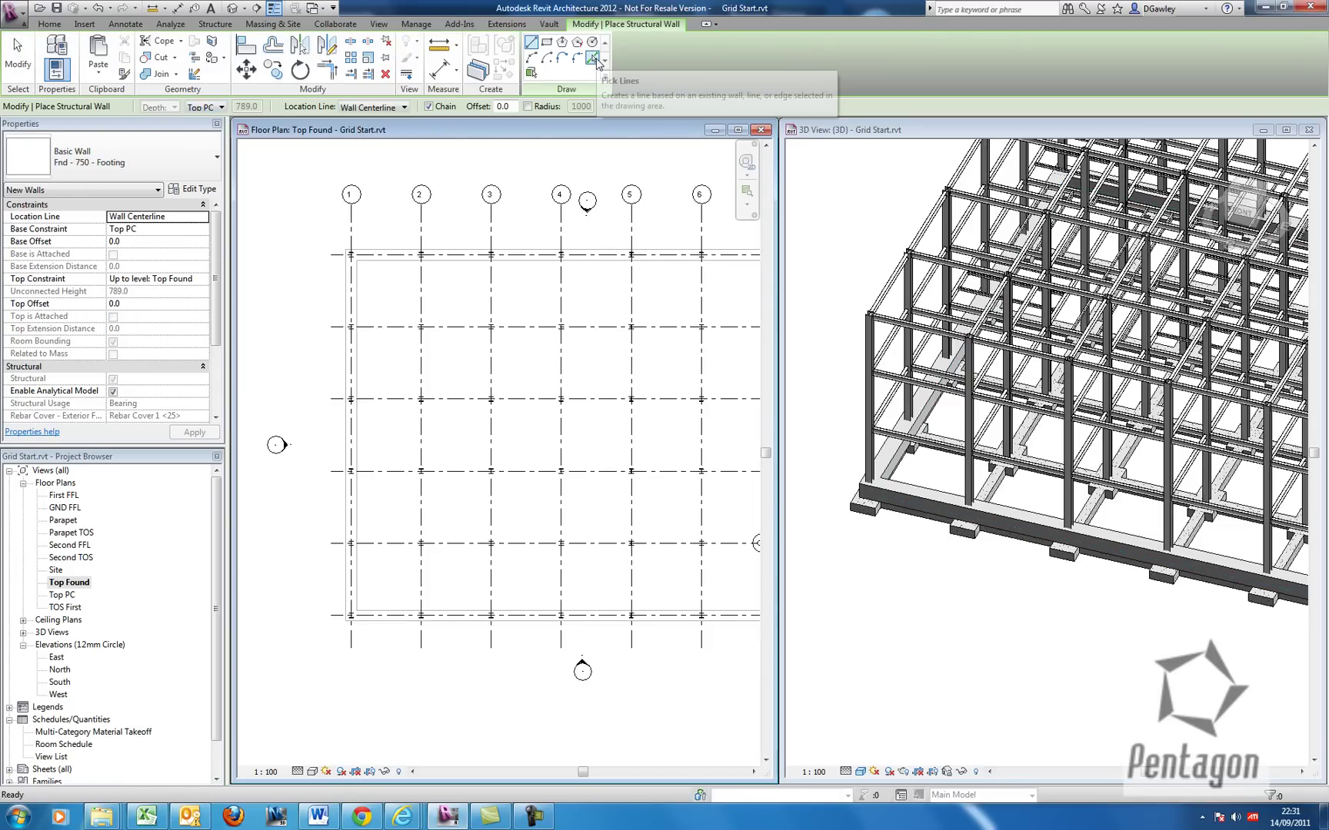
{"action": "left_click", "coordinate": [592, 59]}
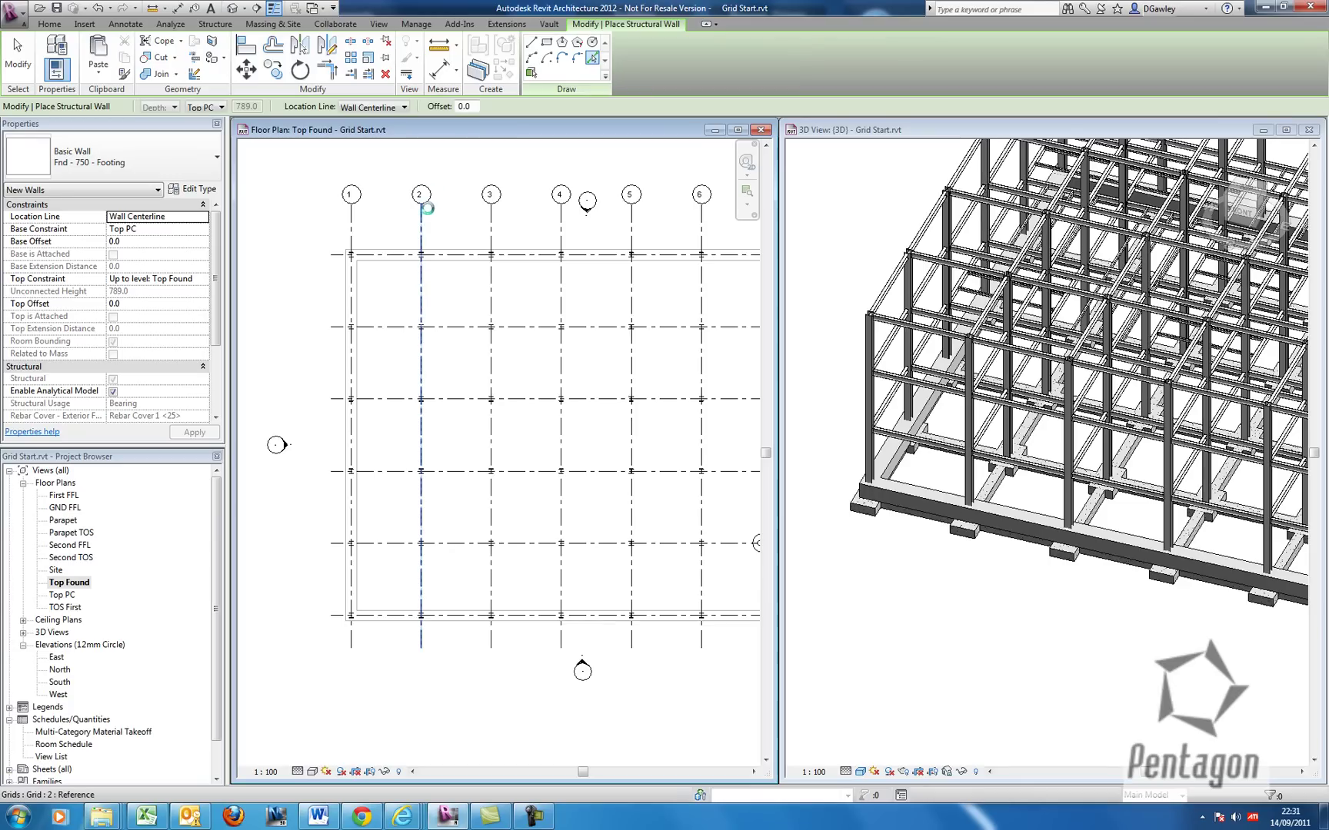
{"action": "left_click", "coordinate": [432, 207]}
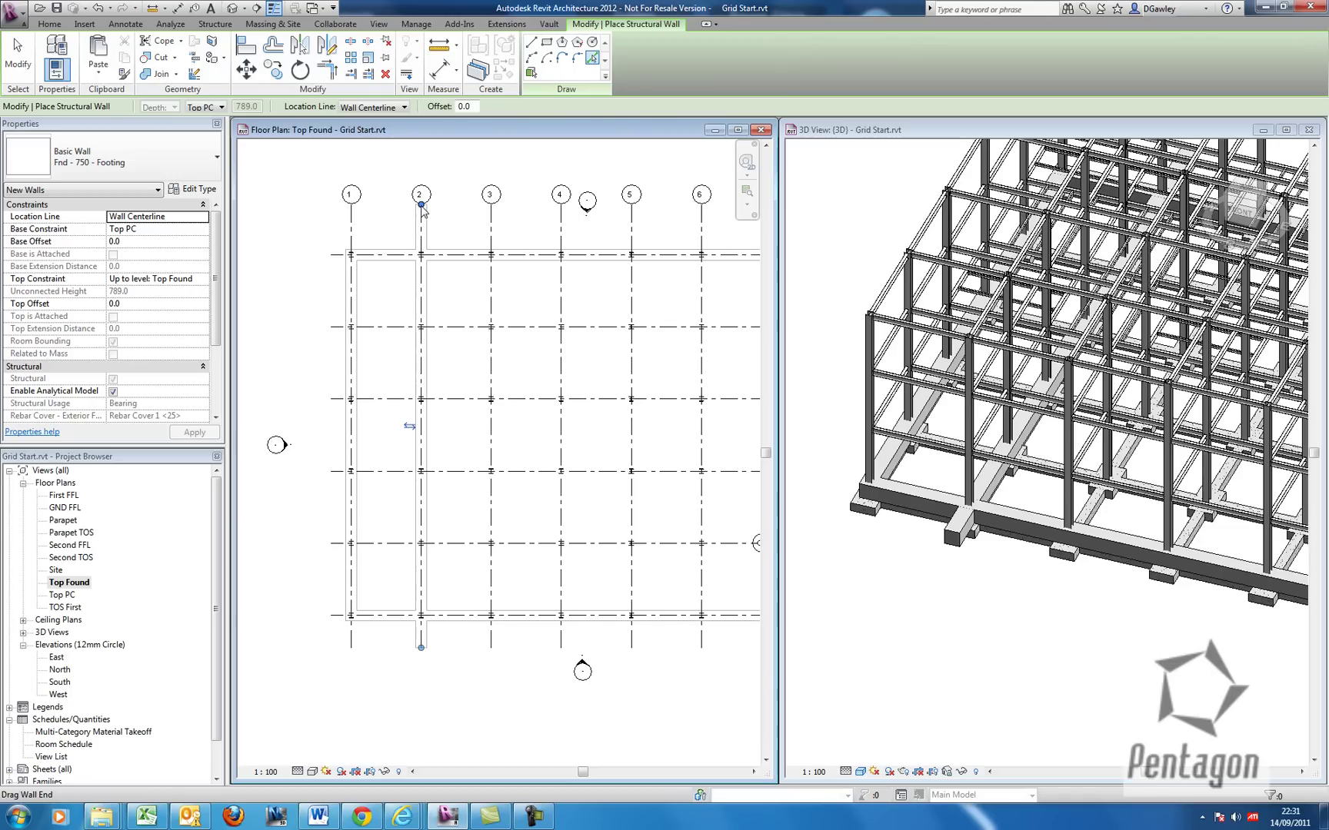
Drag the grid 2 wall's top end to the intersection and trim its lower end to grid F.
{"action": "left_click_drag", "start_coordinate": [422, 206], "coordinate": [421, 254]}
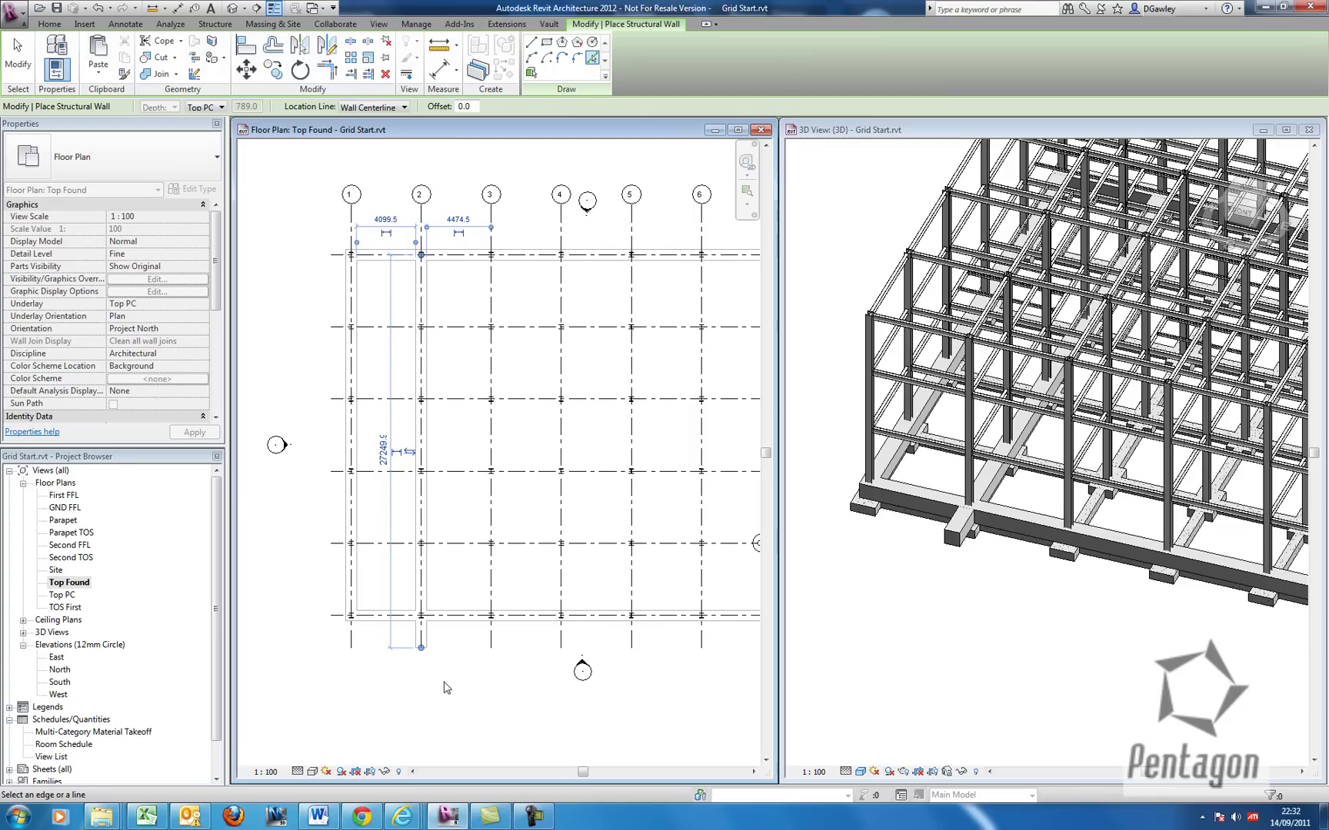
{"action": "middle_click_drag", "start_coordinate": [462, 721], "coordinate": [471, 430]}
{"action": "scroll", "coordinate": [471, 662], "scroll_direction": "up", "scroll_amount": 5}
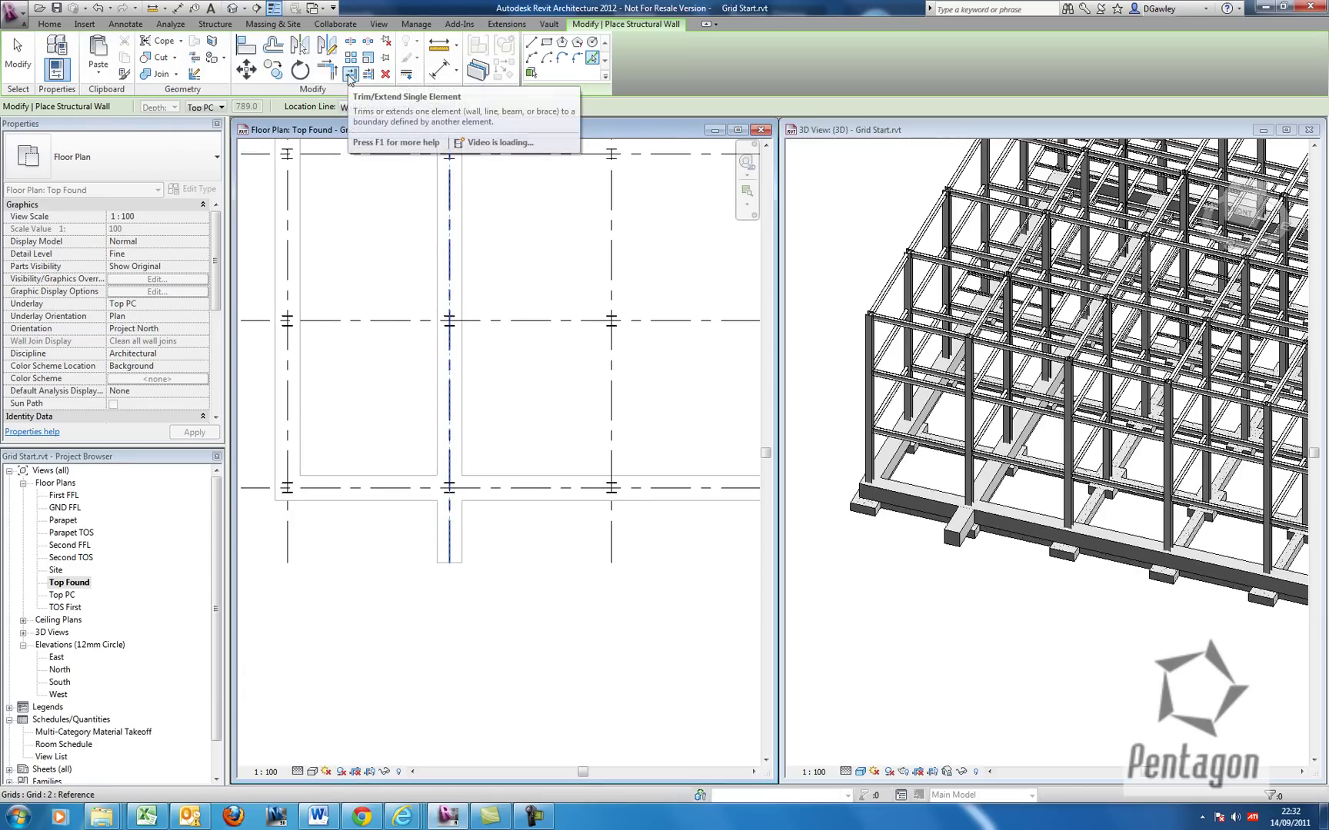
{"action": "left_click", "coordinate": [349, 75]}
{"action": "left_click", "coordinate": [490, 490]}
{"action": "key", "text": "Escape"}
{"action": "key", "text": "Escape"}
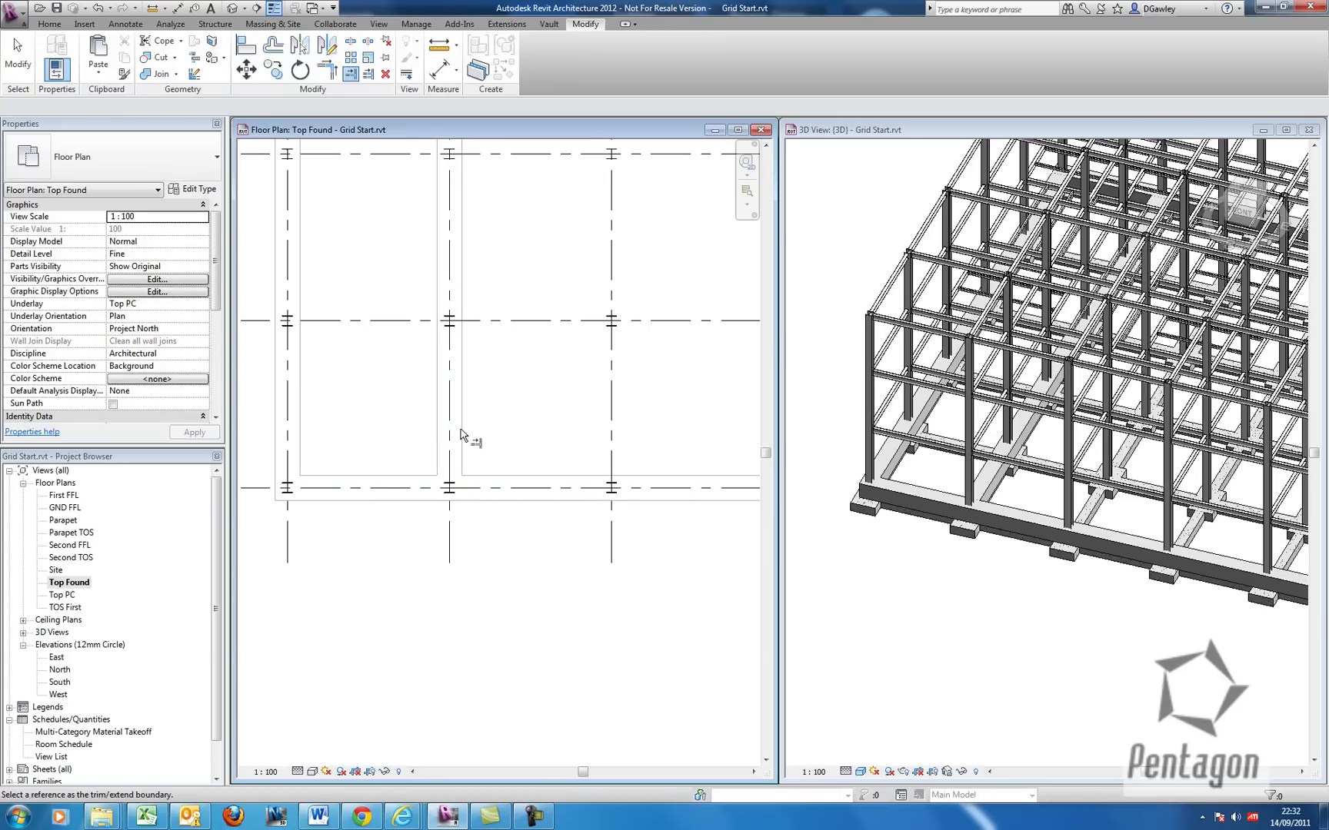
{"action": "scroll", "coordinate": [475, 439], "scroll_direction": "down", "scroll_amount": 4}
{"action": "middle_click_drag", "start_coordinate": [502, 285], "coordinate": [500, 431]}
{"action": "scroll", "coordinate": [449, 387], "scroll_direction": "up", "scroll_amount": 3}
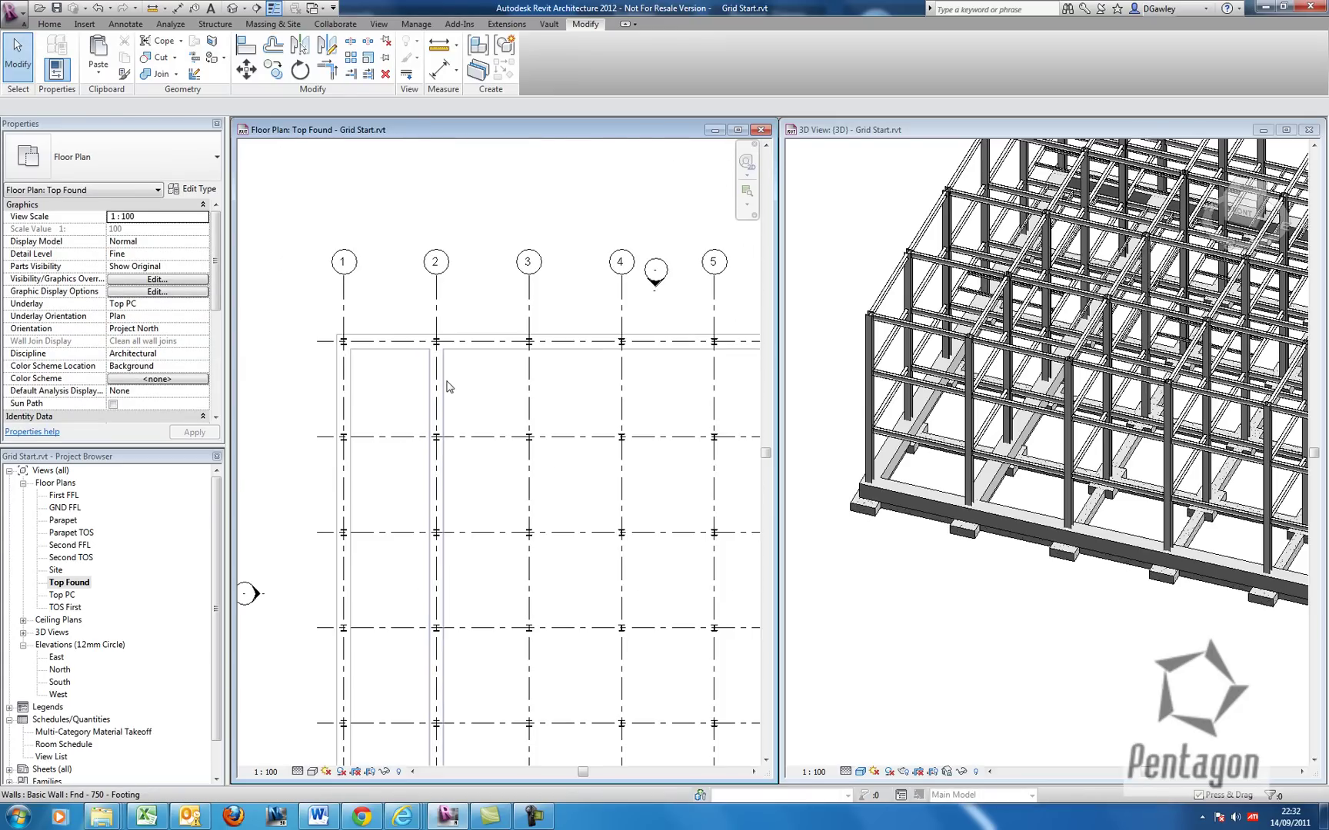
Multi-copy the grid 2 footing wall onto grids 3, 4, 5 and 6.
{"action": "left_click", "coordinate": [444, 390]}
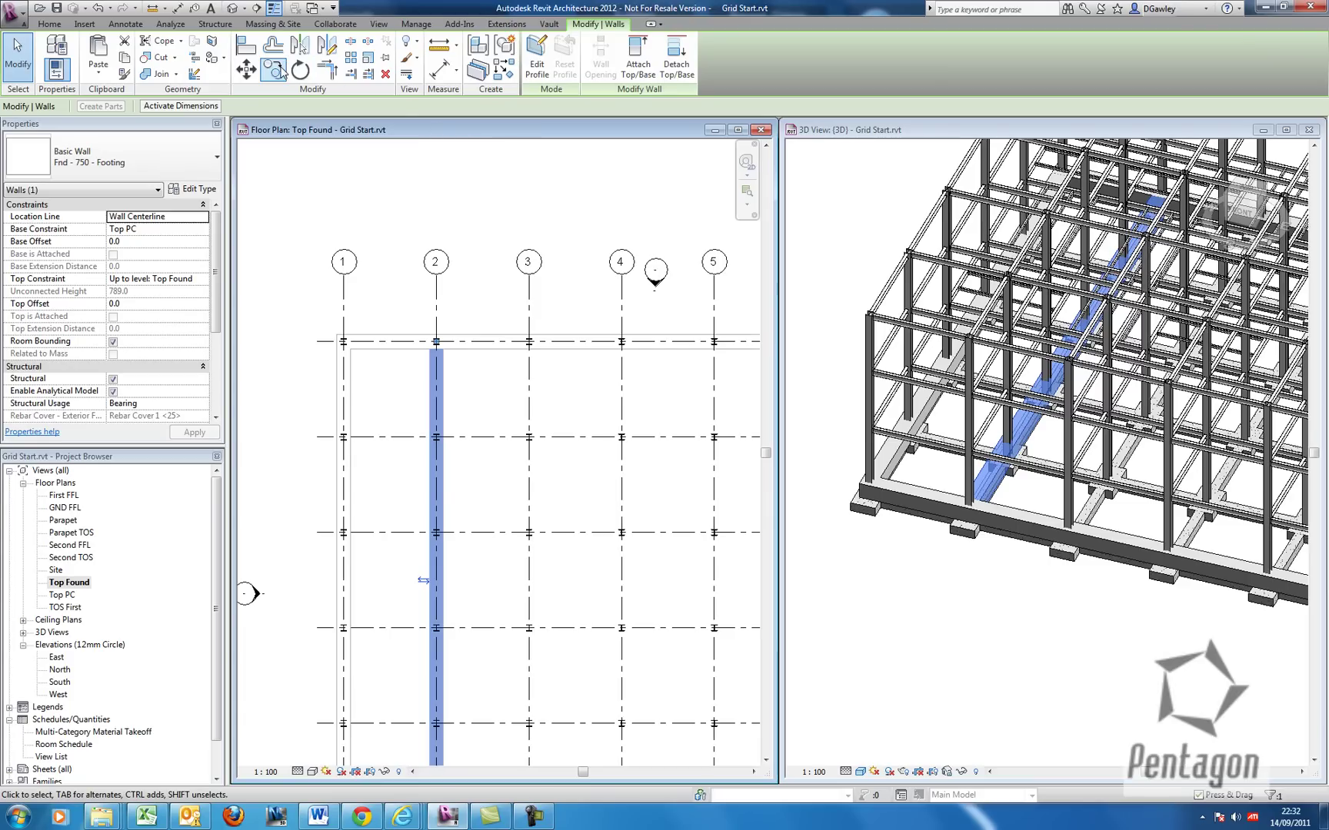
{"action": "left_click", "coordinate": [274, 70]}
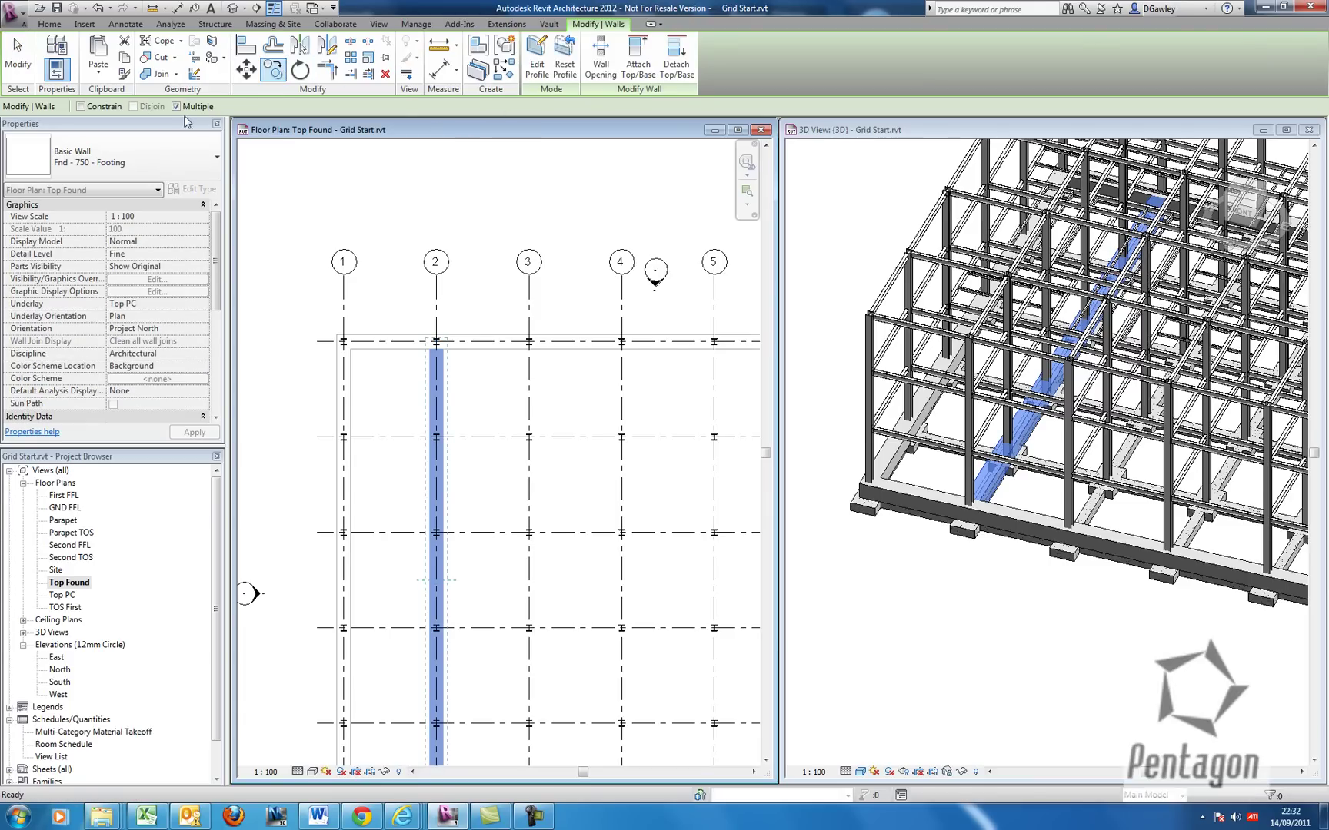
{"action": "left_click", "coordinate": [431, 284]}
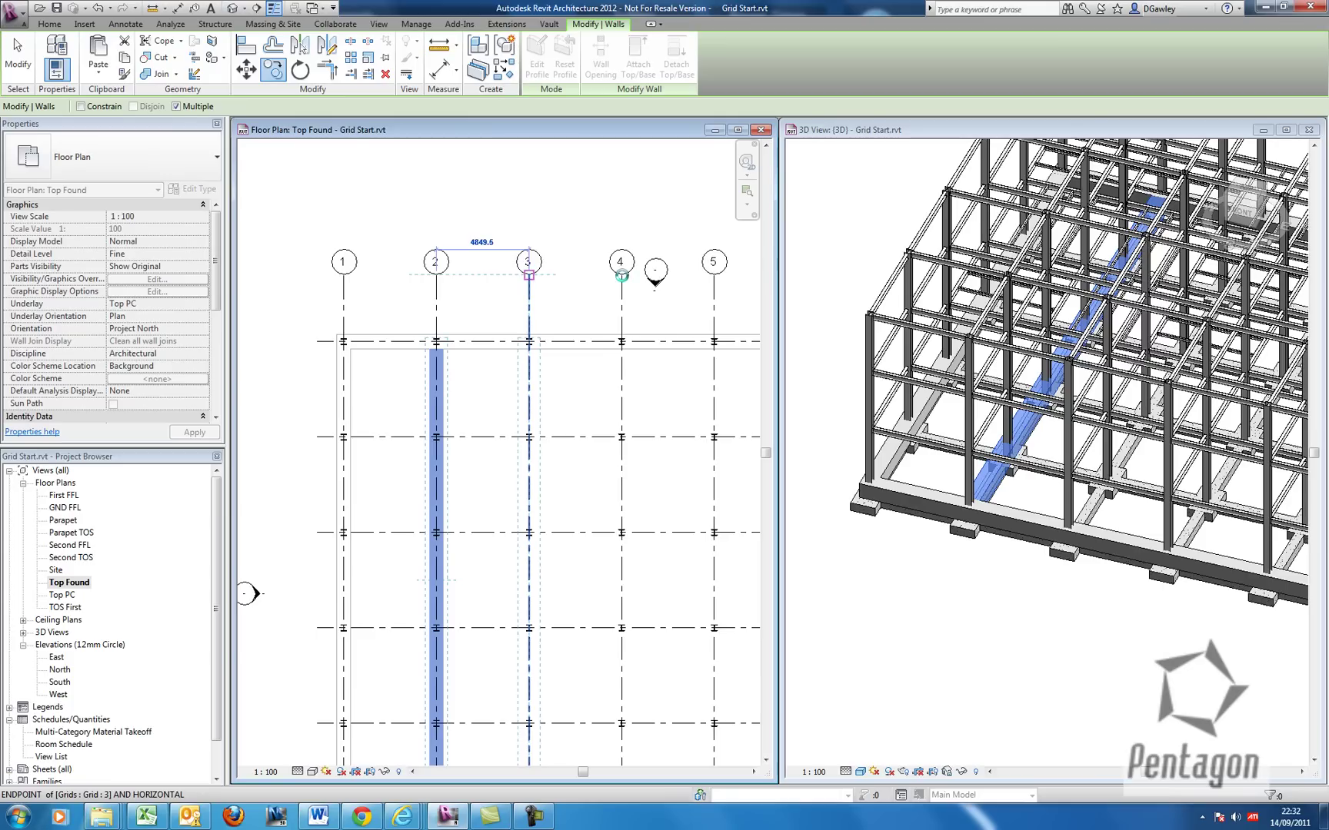
{"action": "left_click", "coordinate": [529, 275]}
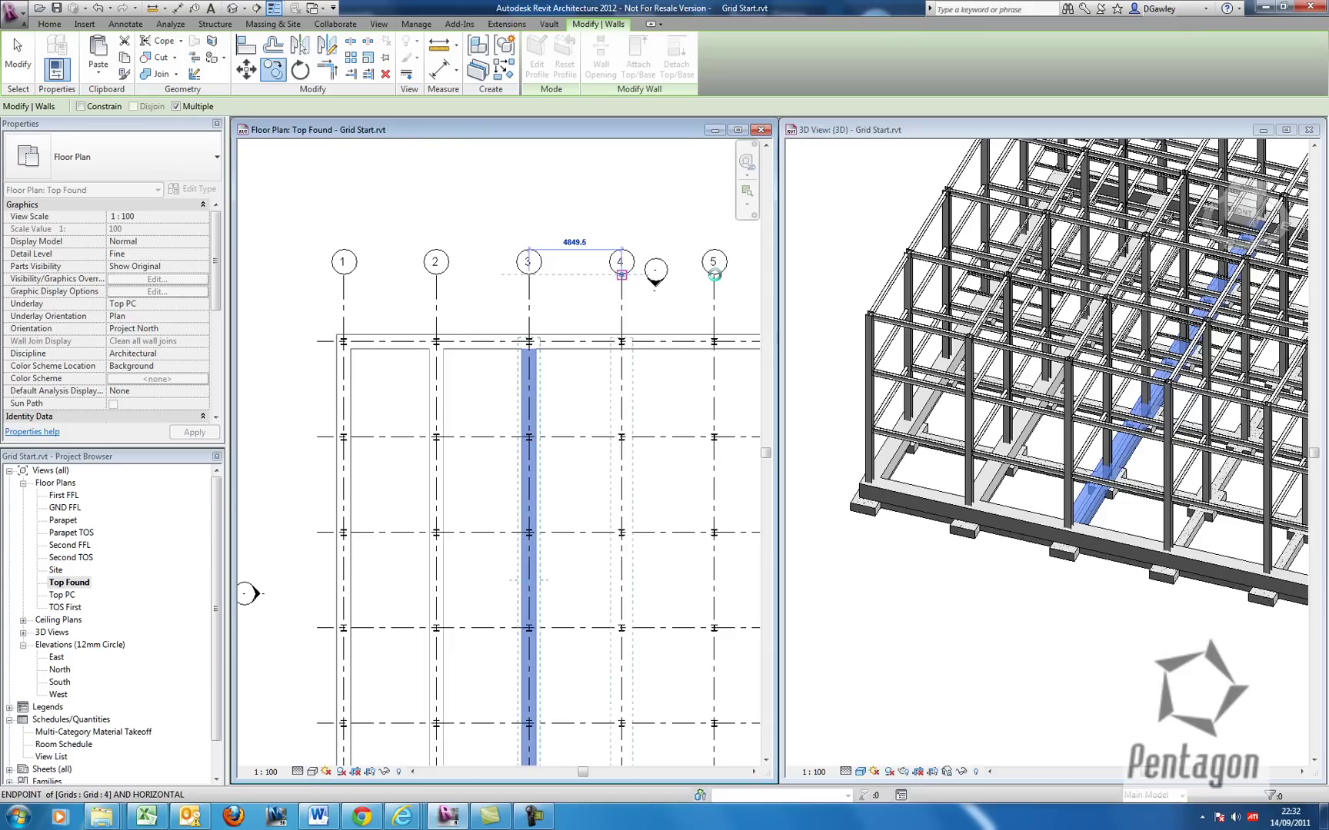
{"action": "left_click", "coordinate": [621, 275]}
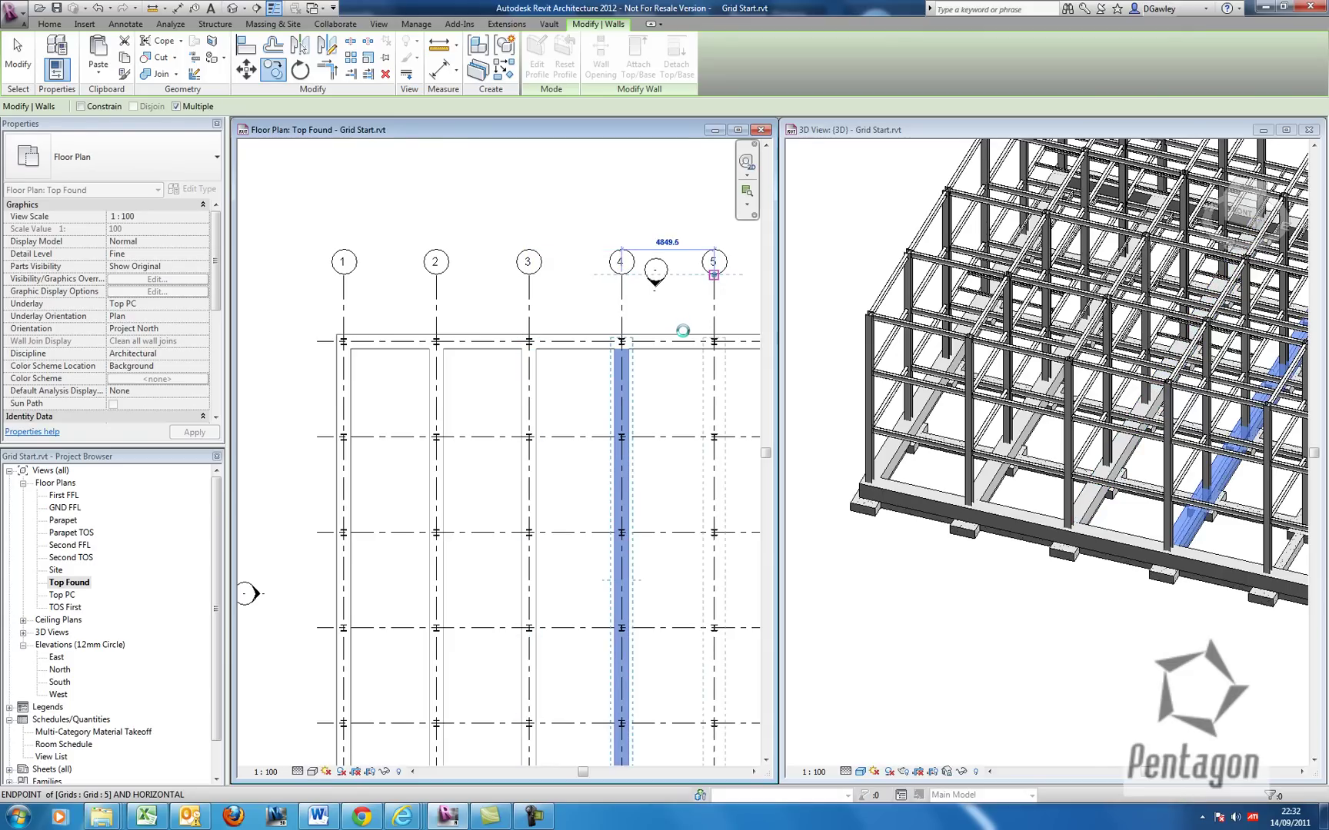
{"action": "left_click", "coordinate": [714, 275]}
{"action": "middle_click_drag", "start_coordinate": [688, 346], "coordinate": [380, 339]}
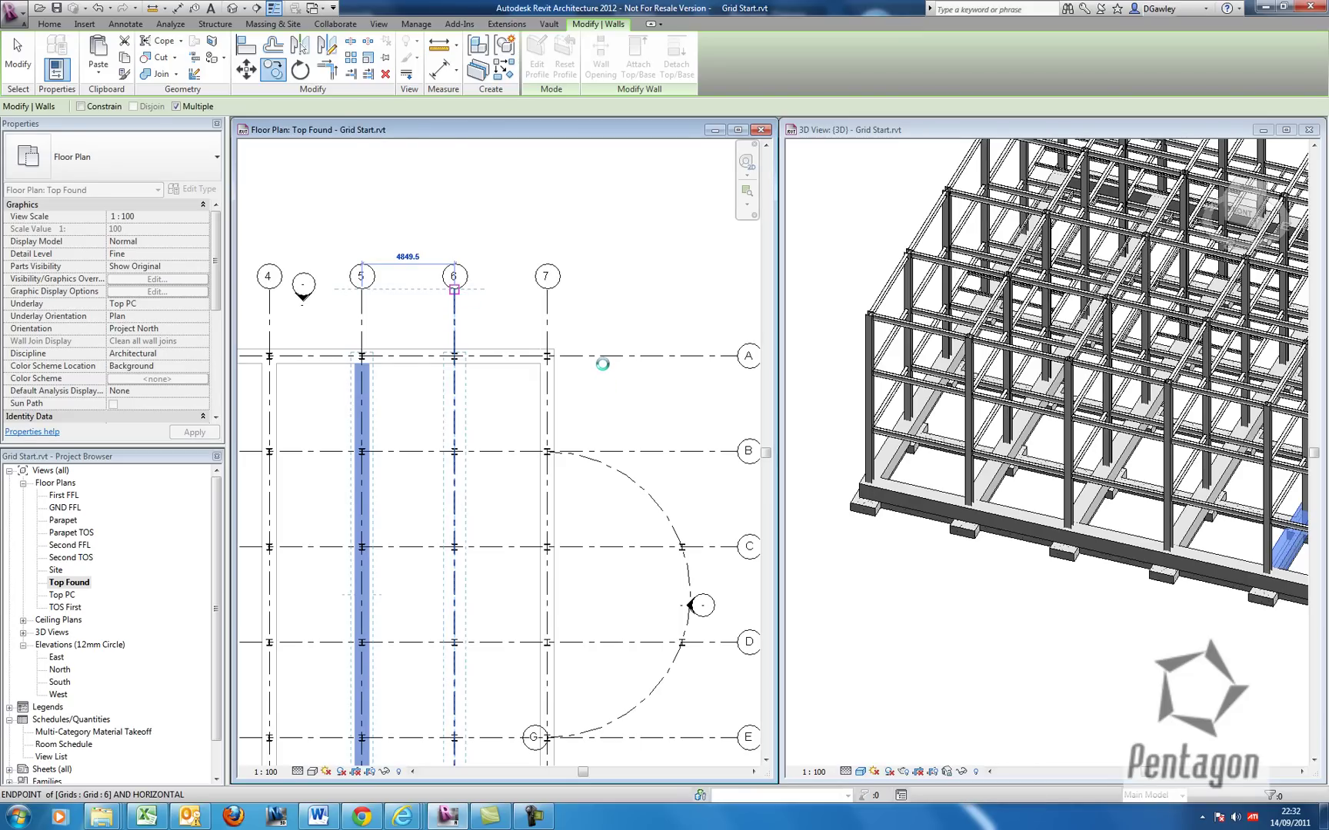
{"action": "right_click", "coordinate": [479, 204]}
{"action": "left_click", "coordinate": [507, 211]}
{"action": "scroll", "coordinate": [539, 316], "scroll_direction": "down", "scroll_amount": 3}
{"action": "middle_click_drag", "start_coordinate": [586, 459], "coordinate": [589, 487]}
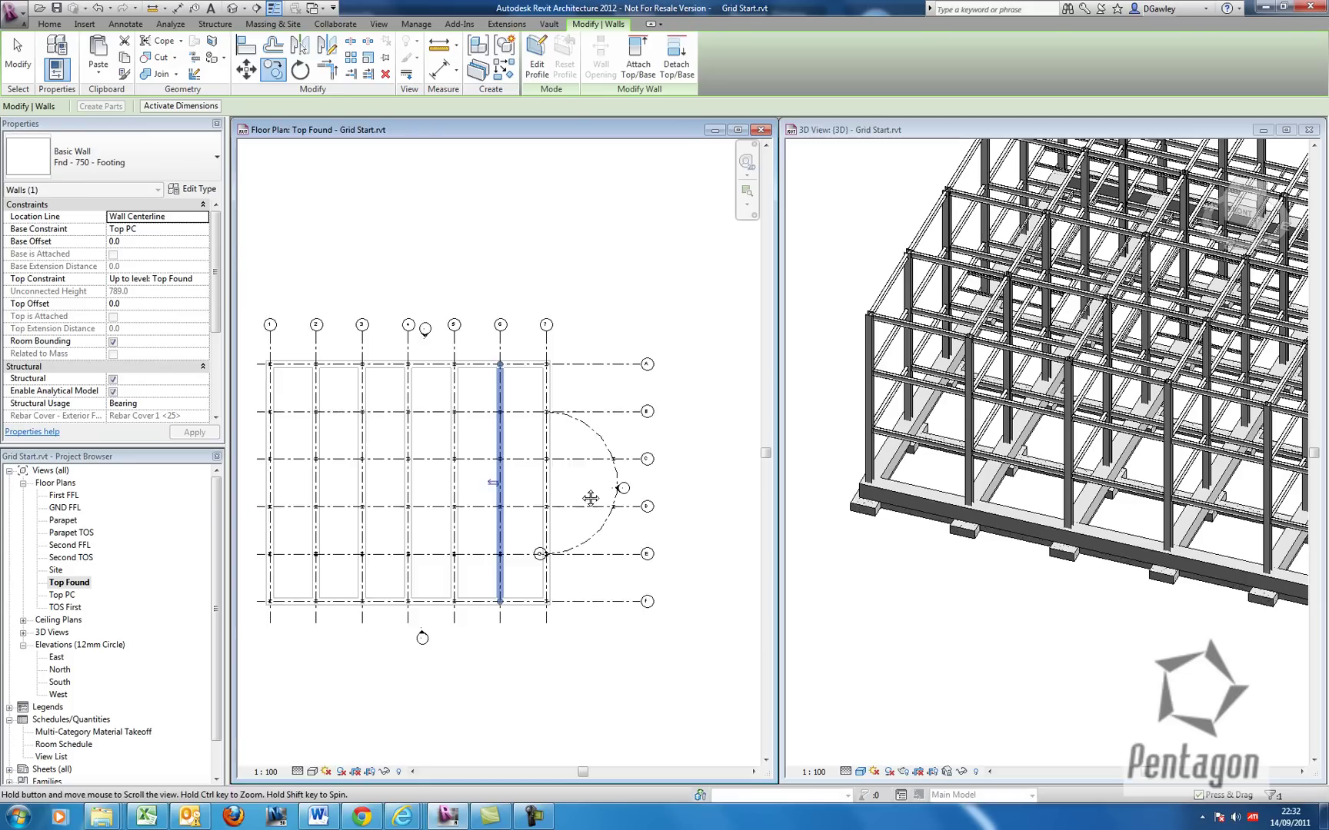
{"action": "scroll", "coordinate": [589, 487], "scroll_direction": "up", "scroll_amount": 3}
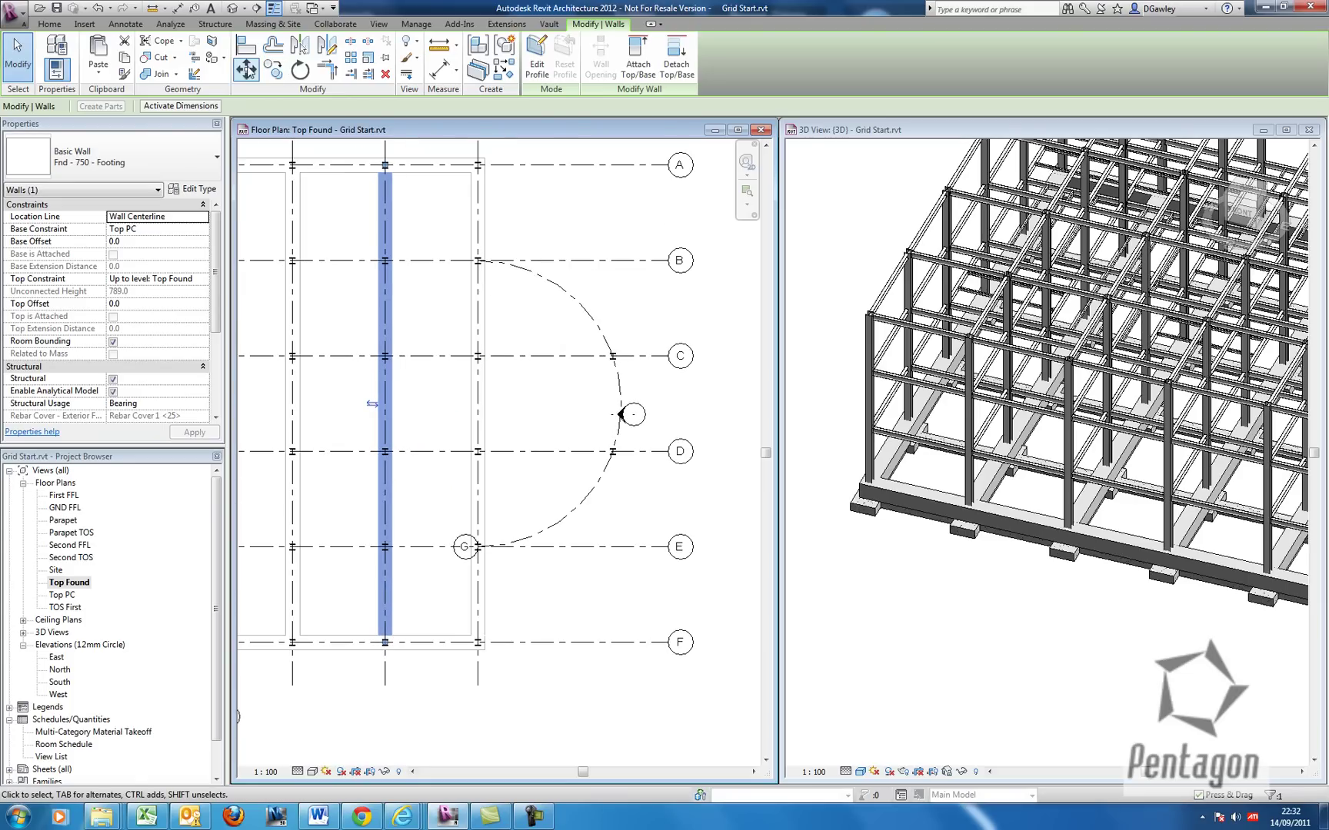
Draw a Start-End-Radius Arc footing wall along the curved grid from grid B to grid E.
{"action": "left_click", "coordinate": [49, 24]}
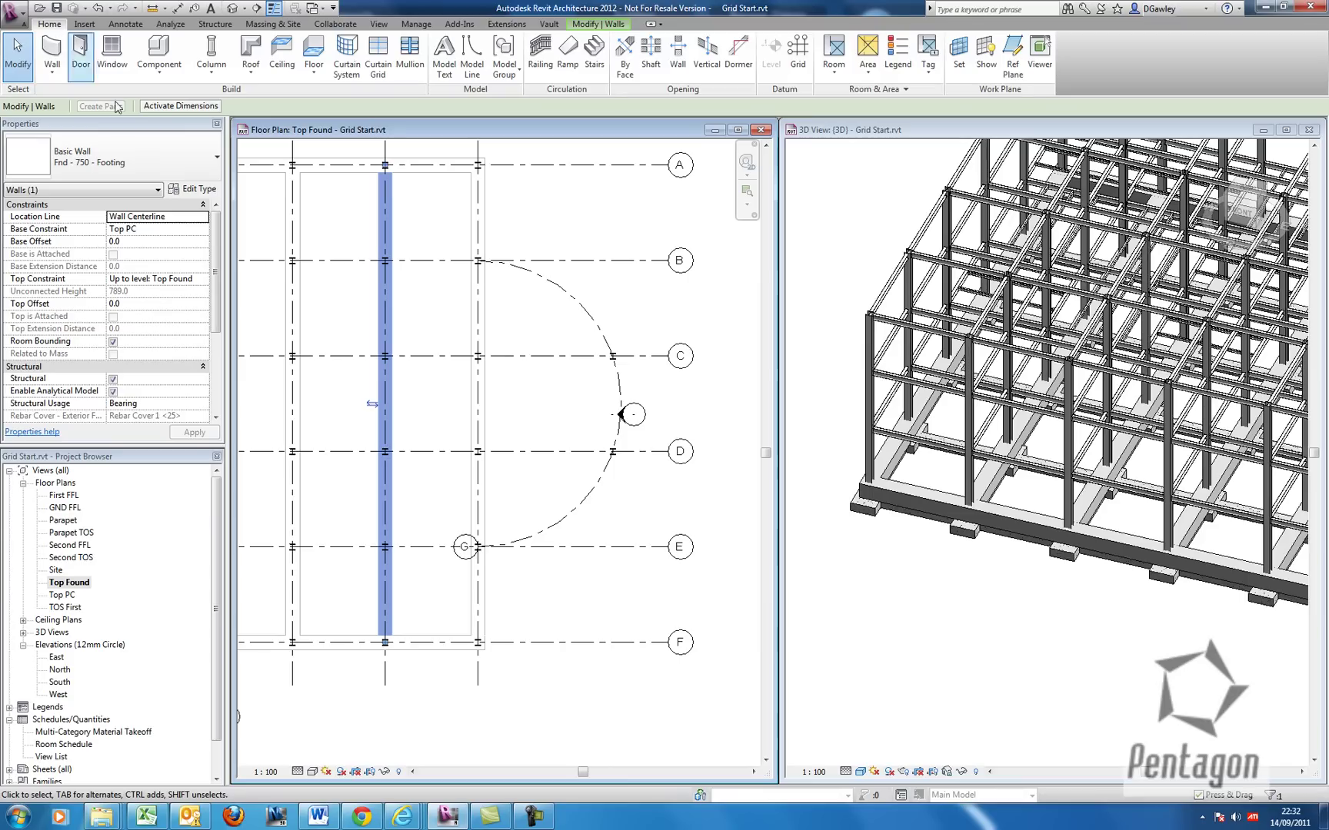
{"action": "left_click", "coordinate": [52, 72]}
{"action": "left_click", "coordinate": [66, 106]}
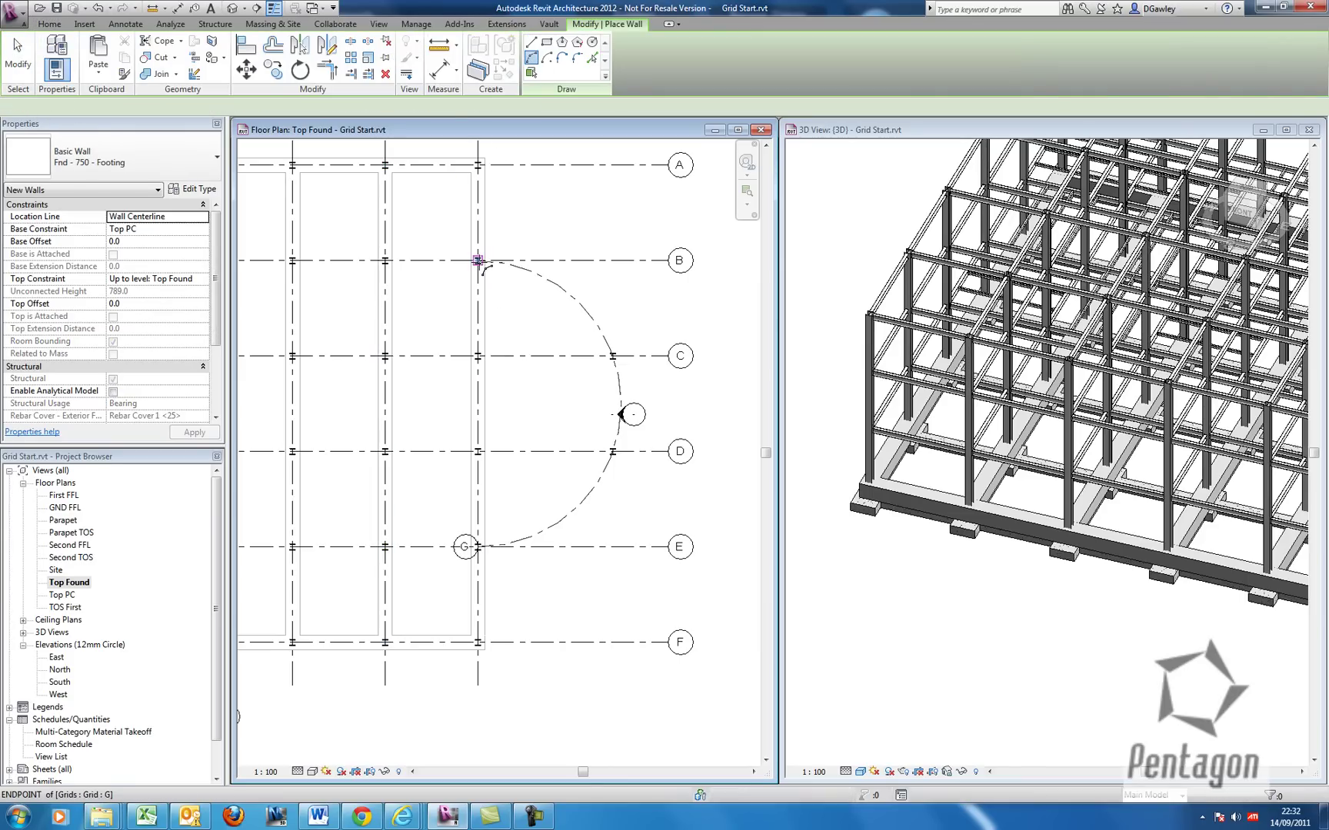
{"action": "left_click", "coordinate": [478, 260]}
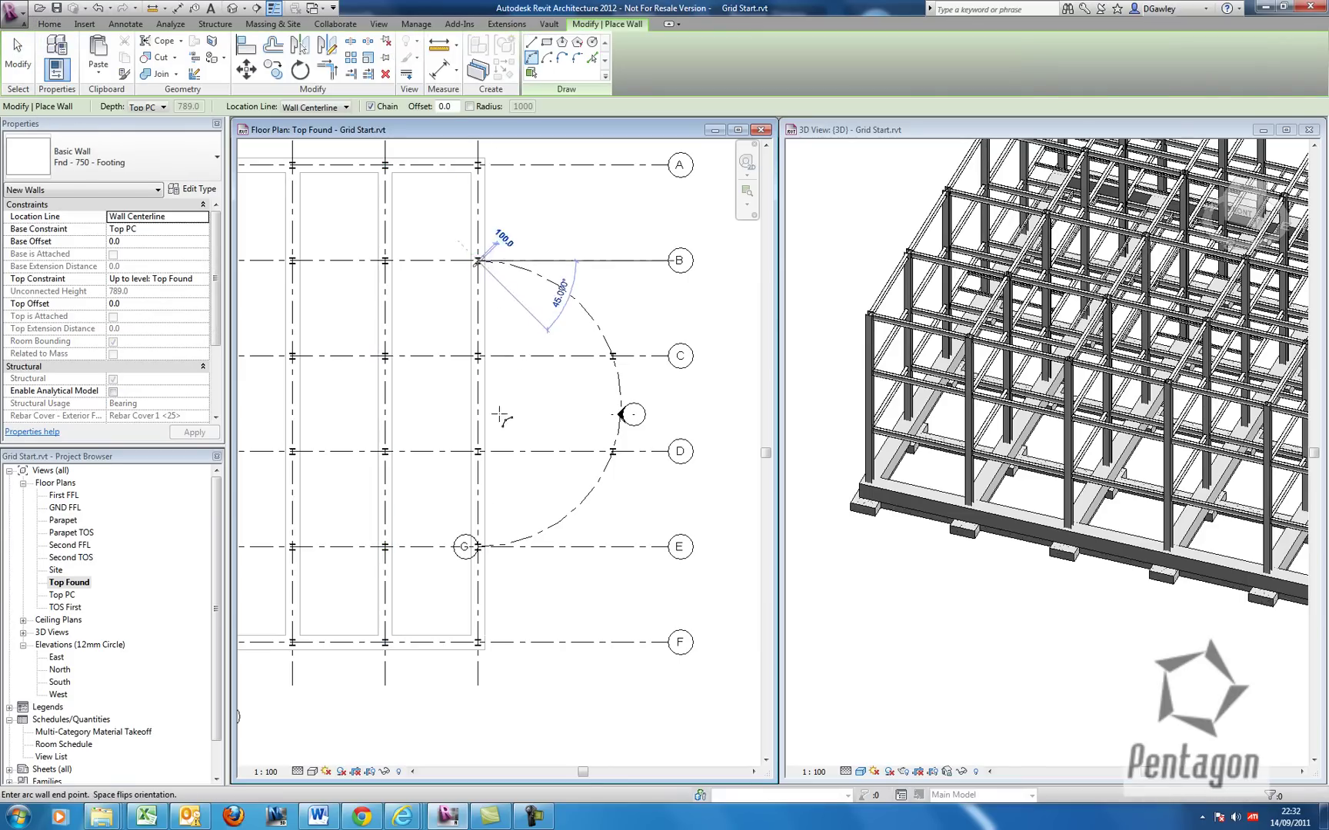
{"action": "left_click", "coordinate": [478, 547]}
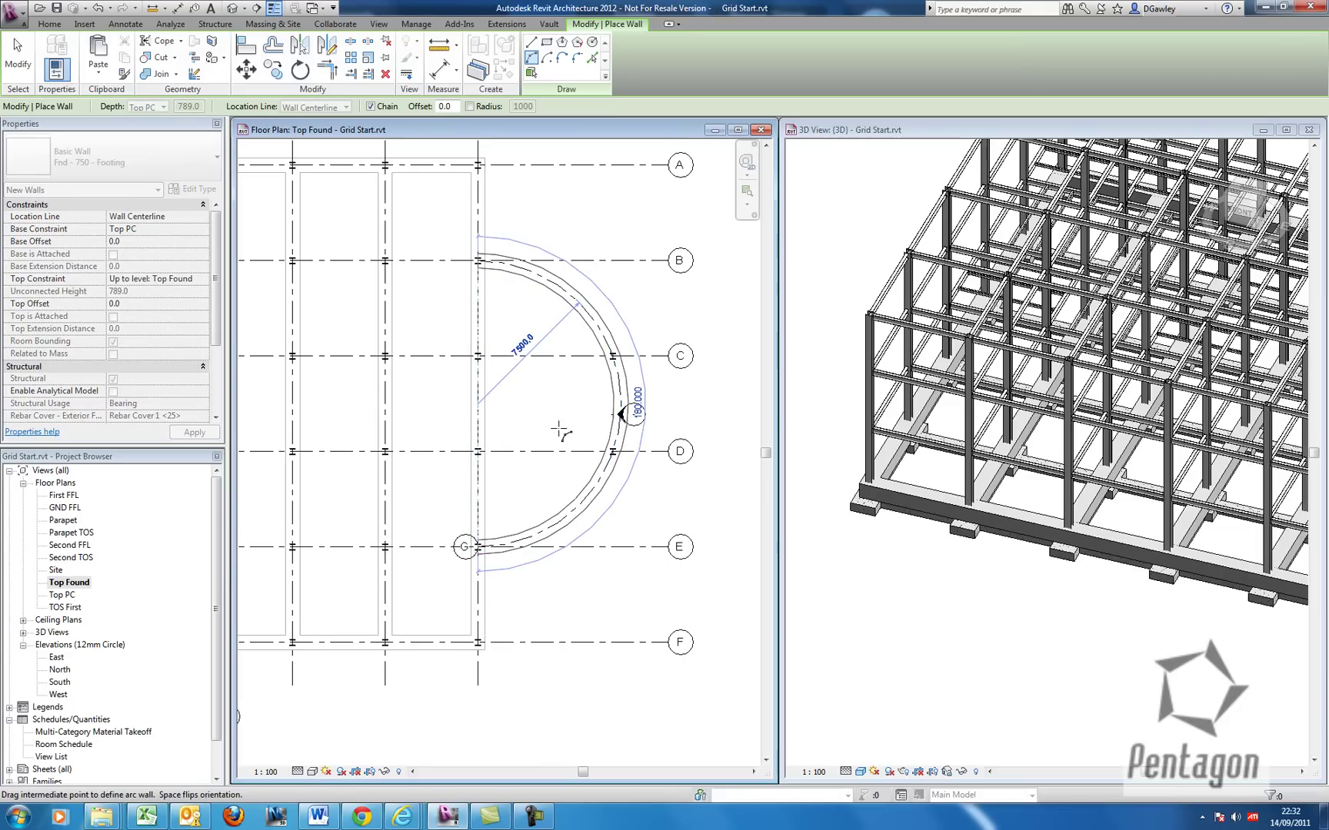
{"action": "left_click", "coordinate": [551, 357]}
{"action": "right_click", "coordinate": [496, 329]}
{"action": "left_click", "coordinate": [511, 336]}
{"action": "right_click", "coordinate": [519, 323]}
{"action": "left_click", "coordinate": [529, 334]}
{"action": "scroll", "coordinate": [530, 339], "scroll_direction": "down", "scroll_amount": 5}
{"action": "scroll", "coordinate": [461, 385], "scroll_direction": "up", "scroll_amount": 2}
{"action": "left_click", "coordinate": [999, 538]}
Start a wall in the floor plan using the Cav - 35 50 100i 140 p Rainscreen type.
{"action": "scroll", "coordinate": [1007, 542], "scroll_direction": "down", "scroll_amount": 1}
{"action": "mouse_move", "coordinate": [1006, 542]}
{"action": "middle_mouse_down", "text": "shift"}
{"action": "mouse_move", "coordinate": [855, 468]}
{"action": "mouse_move", "coordinate": [1031, 546]}
{"action": "middle_mouse_up", "text": "shift"}
{"action": "left_click", "coordinate": [532, 669]}
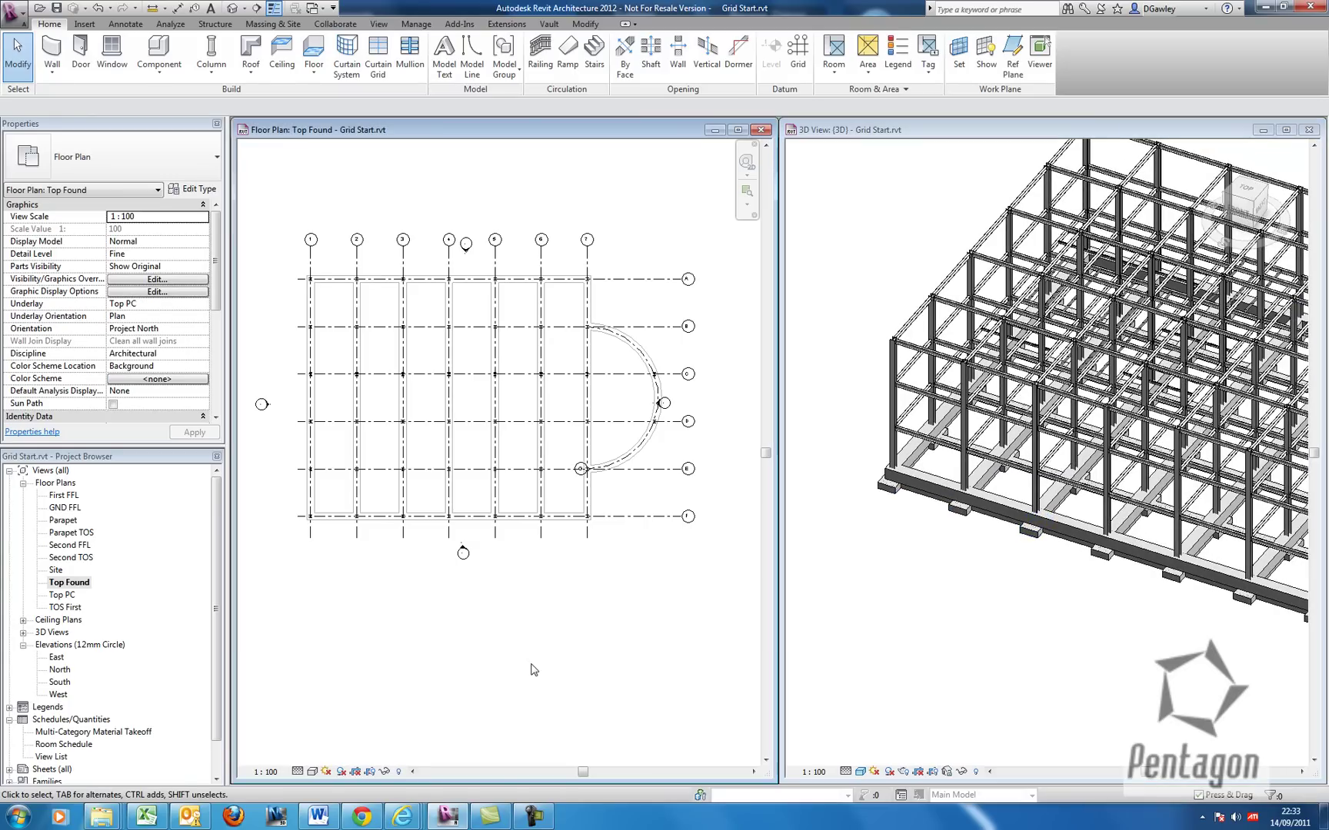
{"action": "mouse_move", "coordinate": [498, 825]}
{"action": "scroll", "coordinate": [308, 206], "scroll_direction": "up", "scroll_amount": 5}
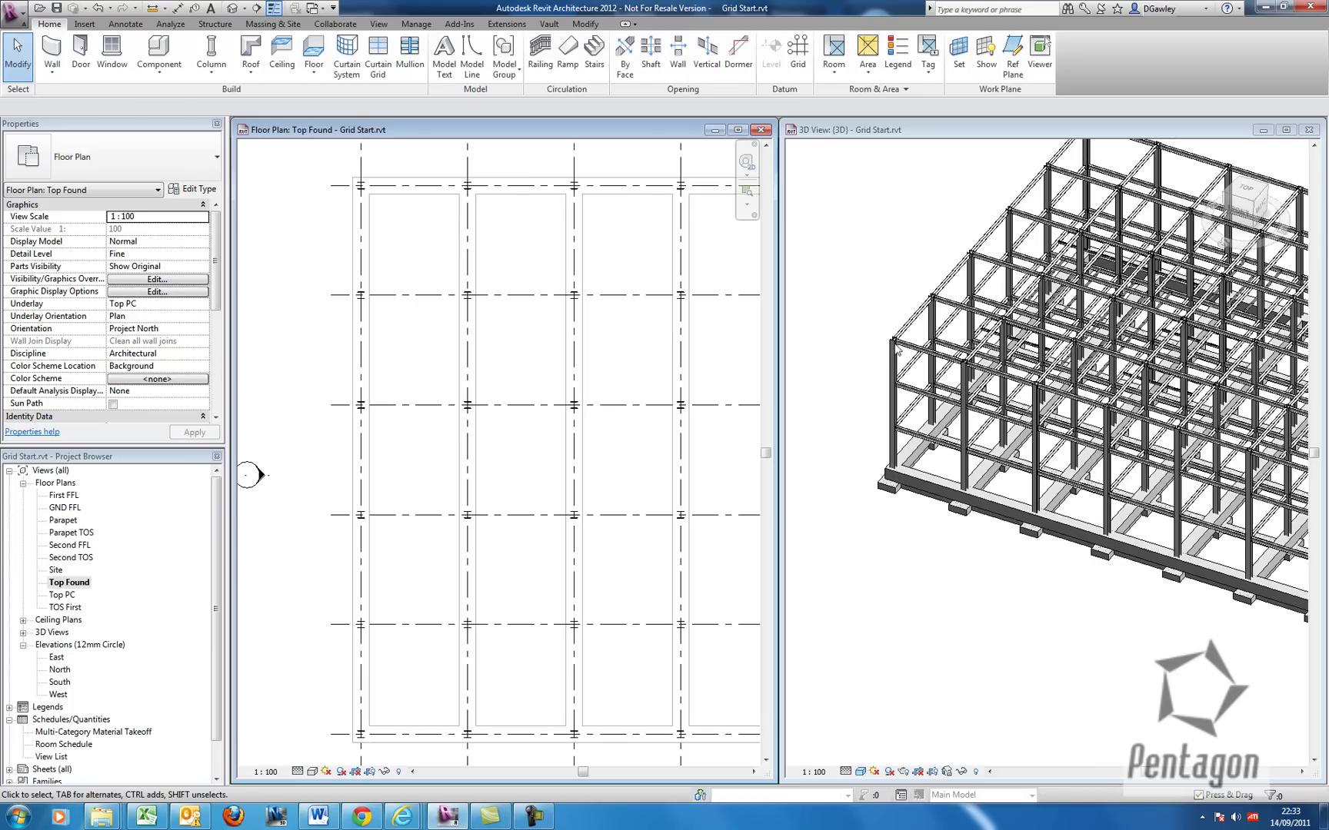
{"action": "middle_click_drag", "start_coordinate": [325, 240], "coordinate": [323, 252]}
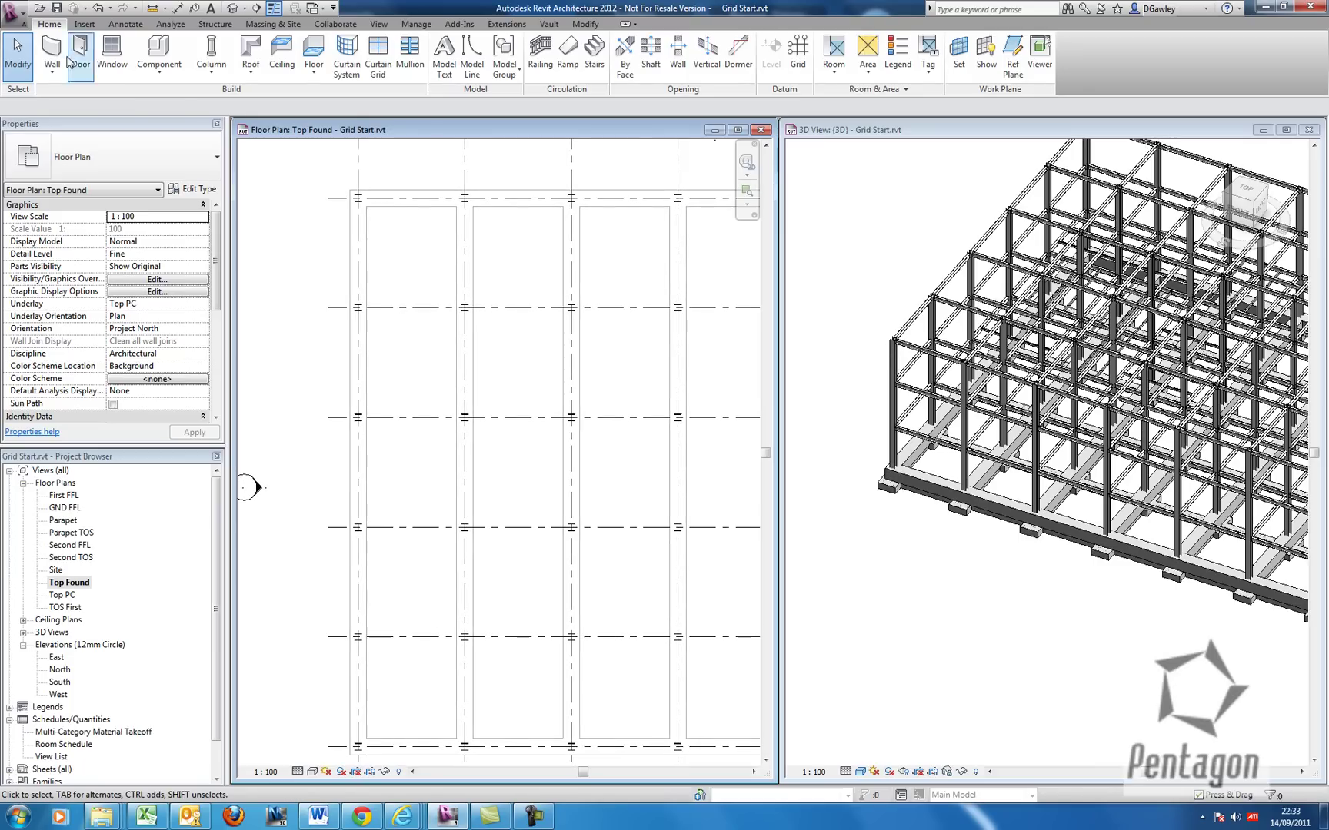
{"action": "left_click", "coordinate": [53, 77]}
{"action": "left_click", "coordinate": [77, 117]}
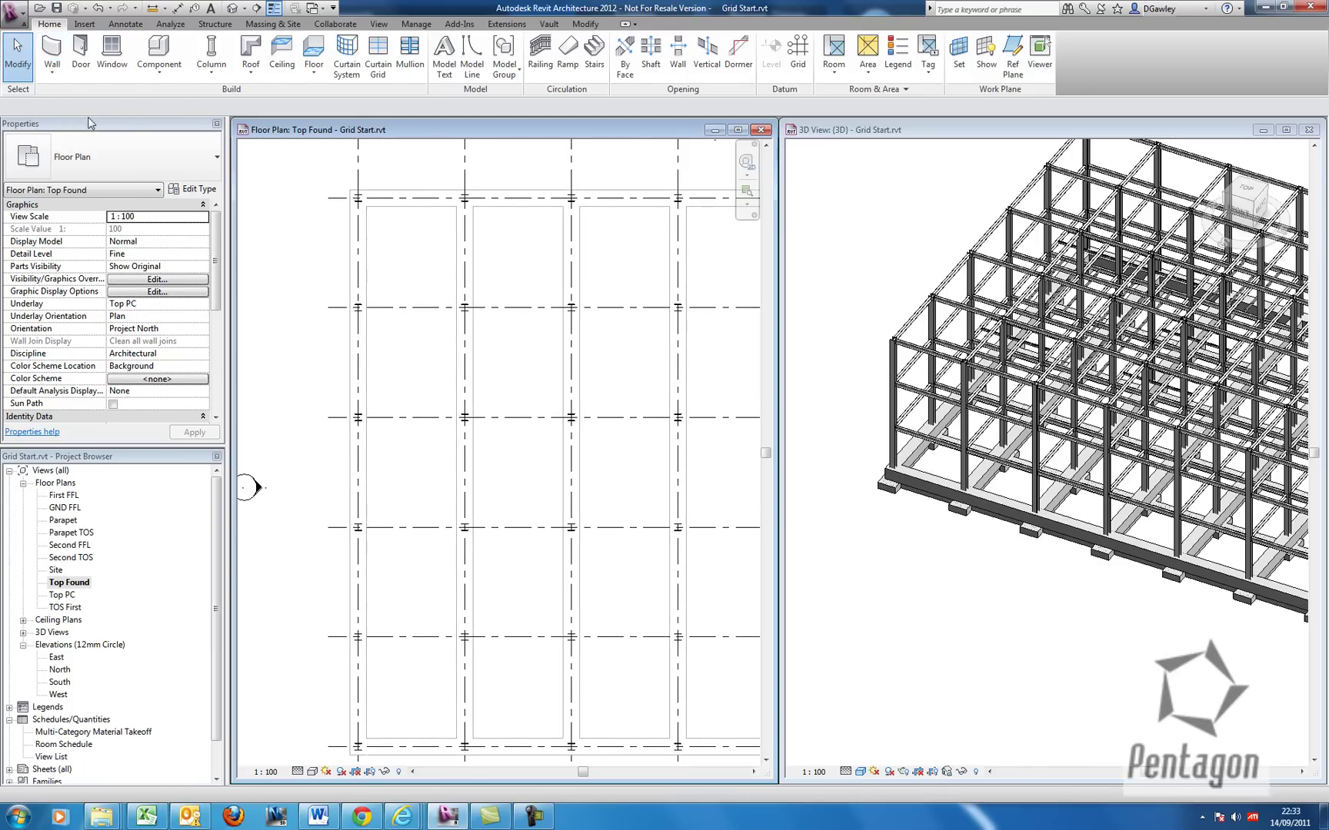
{"action": "left_click", "coordinate": [162, 168]}
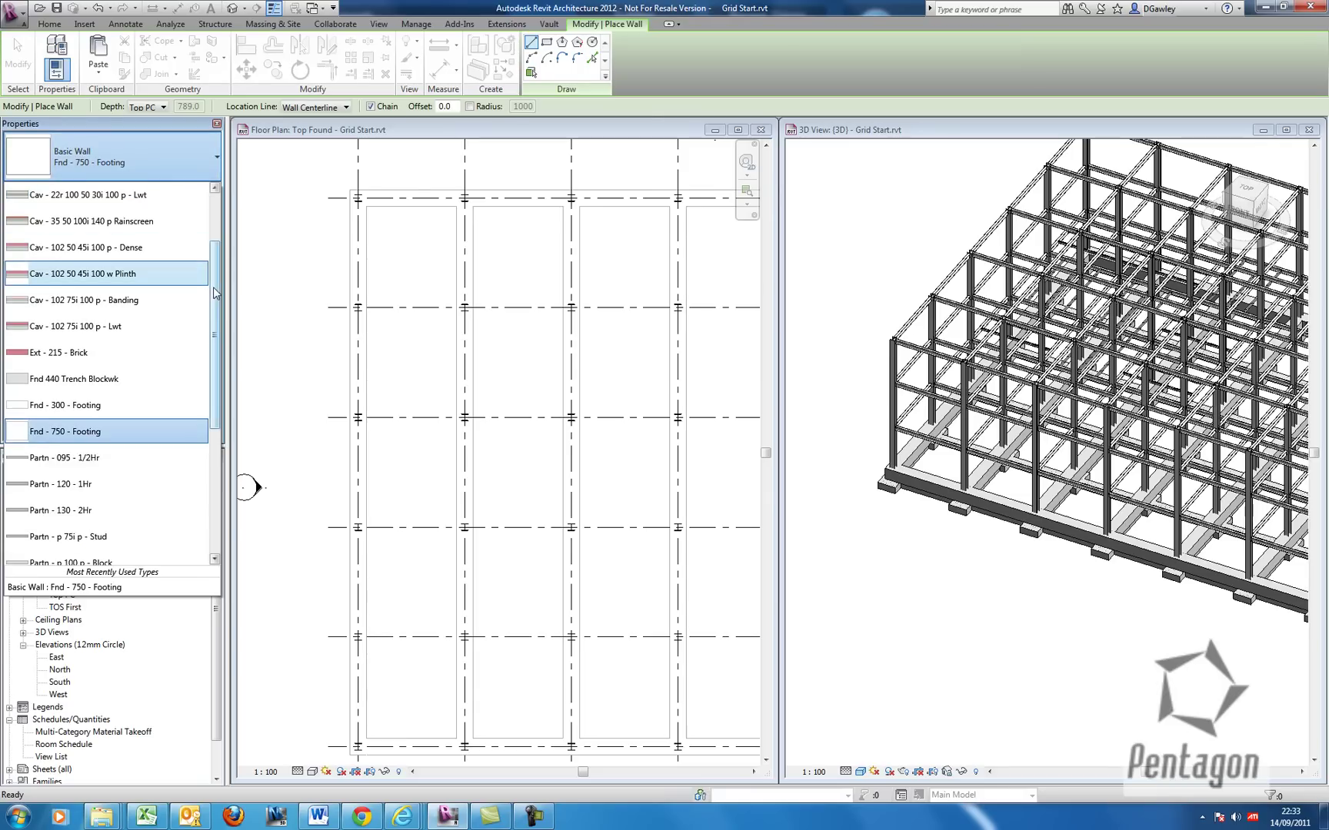
{"action": "left_click_drag", "start_coordinate": [213, 284], "coordinate": [219, 249]}
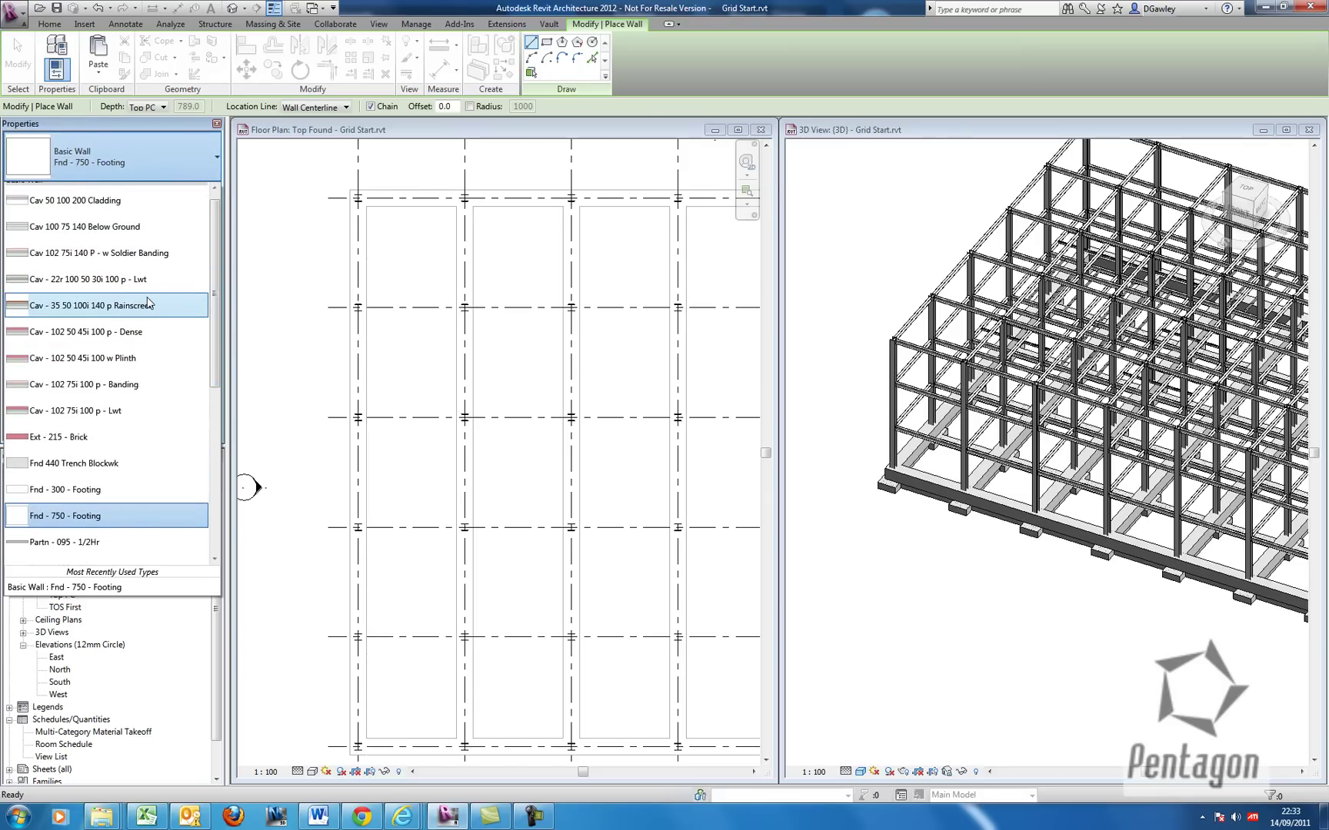
{"action": "left_click", "coordinate": [119, 306]}
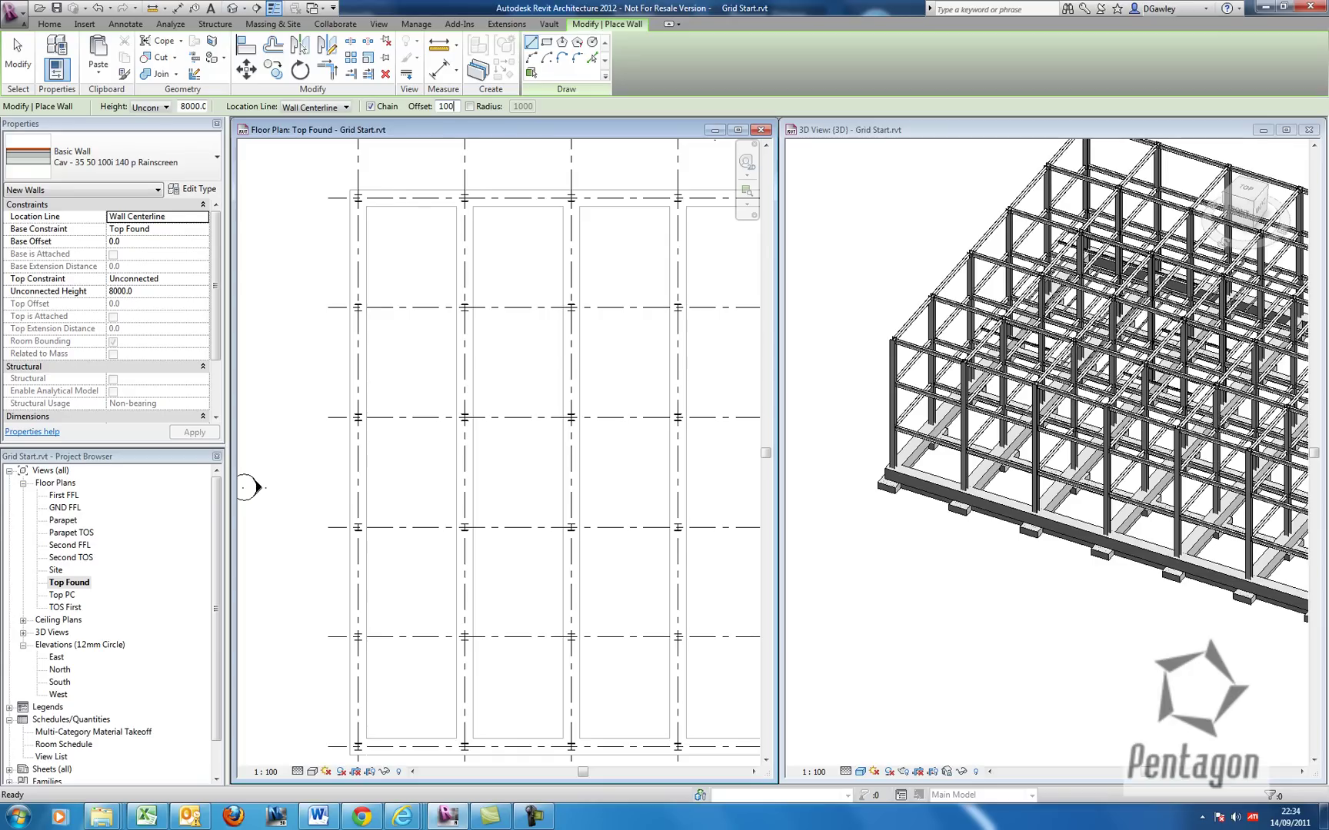
Draw straight rainscreen walls along grid A to grid 7, then down to where the curve begins.
{"action": "middle_click_drag", "start_coordinate": [438, 182], "coordinate": [446, 247]}
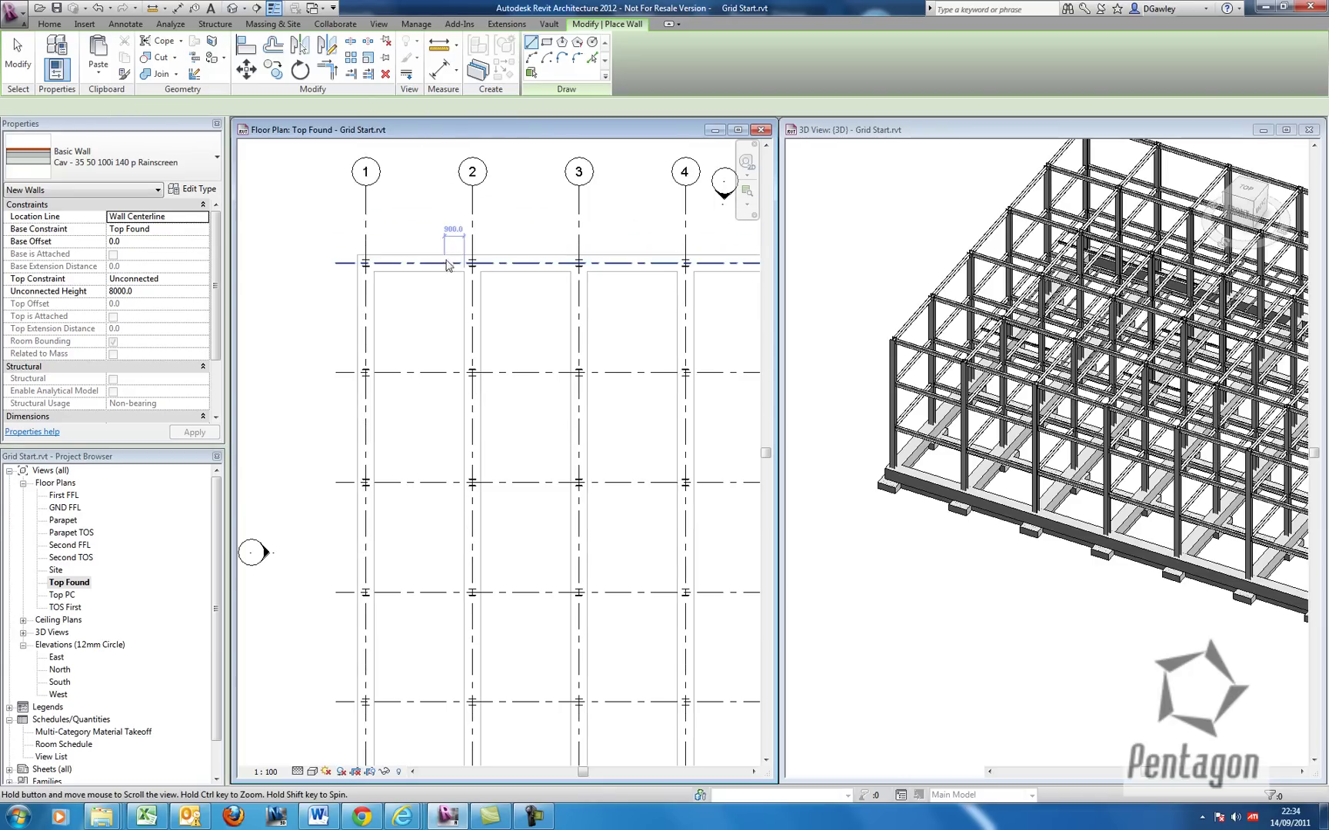
{"action": "scroll", "coordinate": [382, 253], "scroll_direction": "up", "scroll_amount": 2}
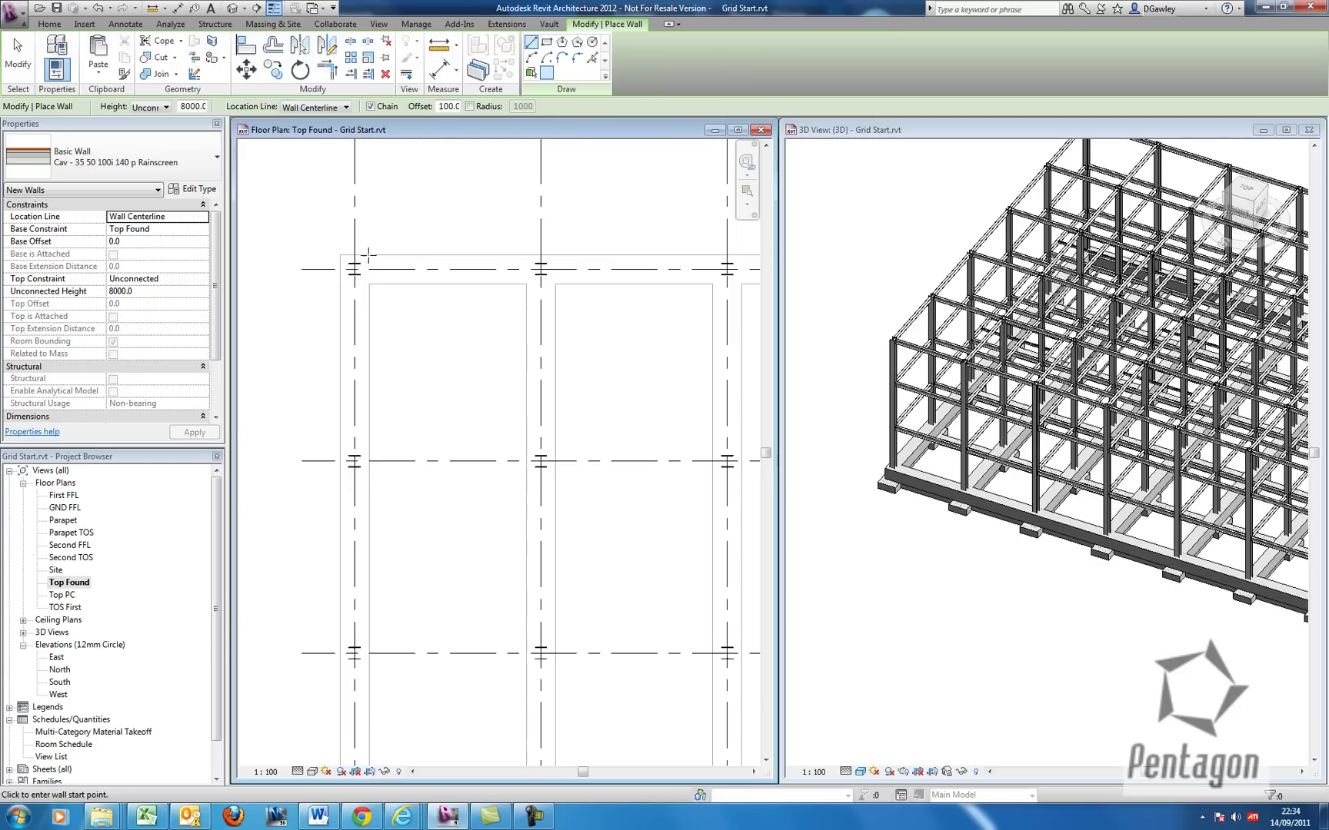
{"action": "scroll", "coordinate": [368, 262], "scroll_direction": "up", "scroll_amount": 3}
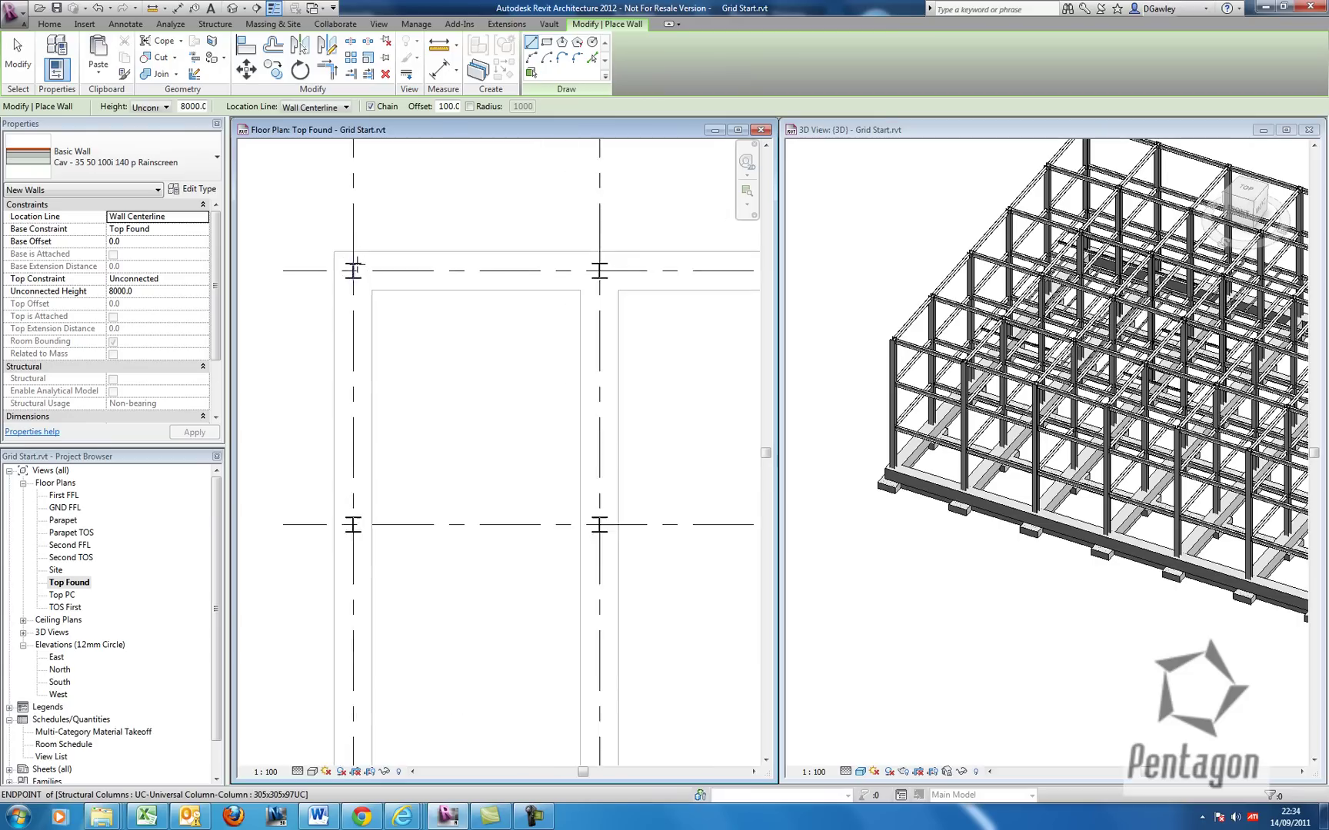
{"action": "left_click", "coordinate": [349, 274]}
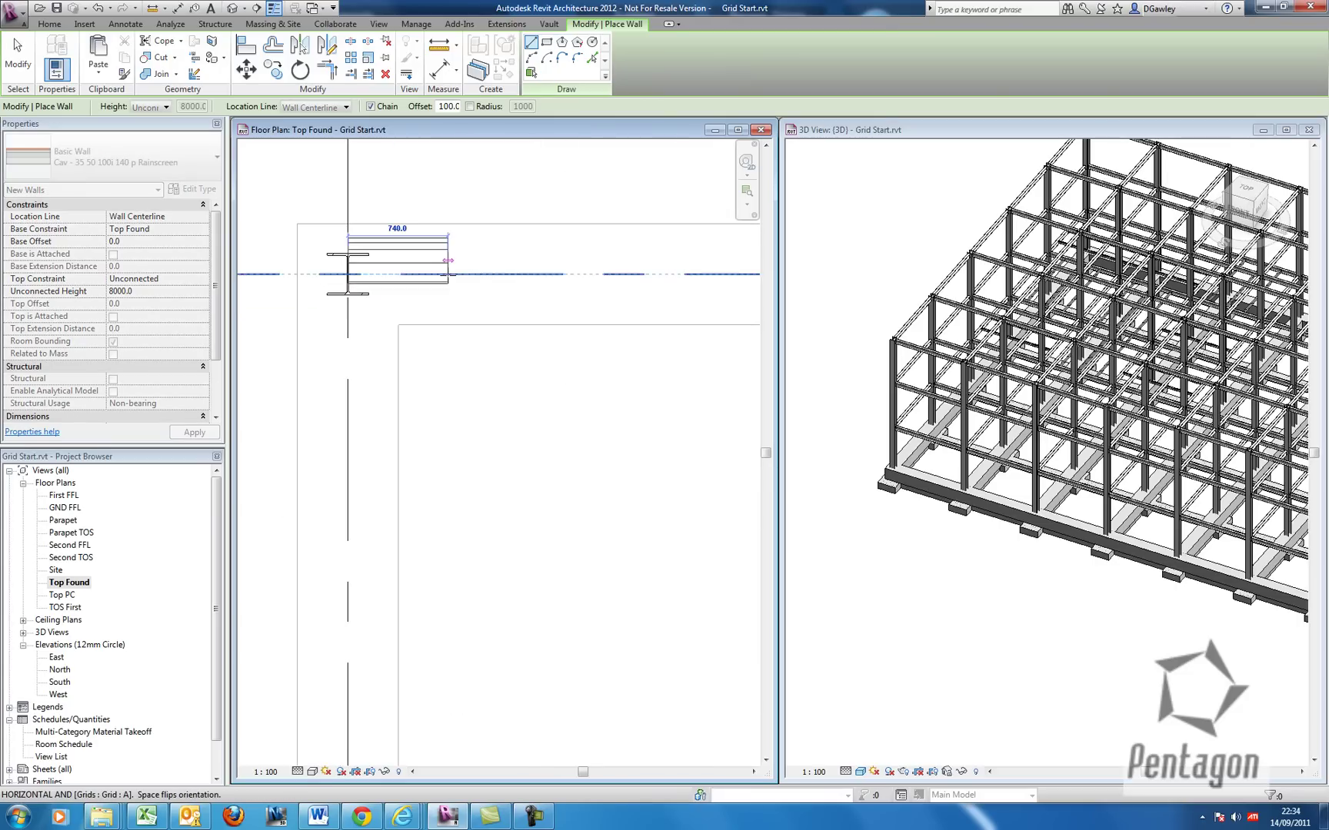
{"action": "scroll", "coordinate": [539, 283], "scroll_direction": "down", "scroll_amount": 4}
{"action": "scroll", "coordinate": [578, 271], "scroll_direction": "up", "scroll_amount": 5}
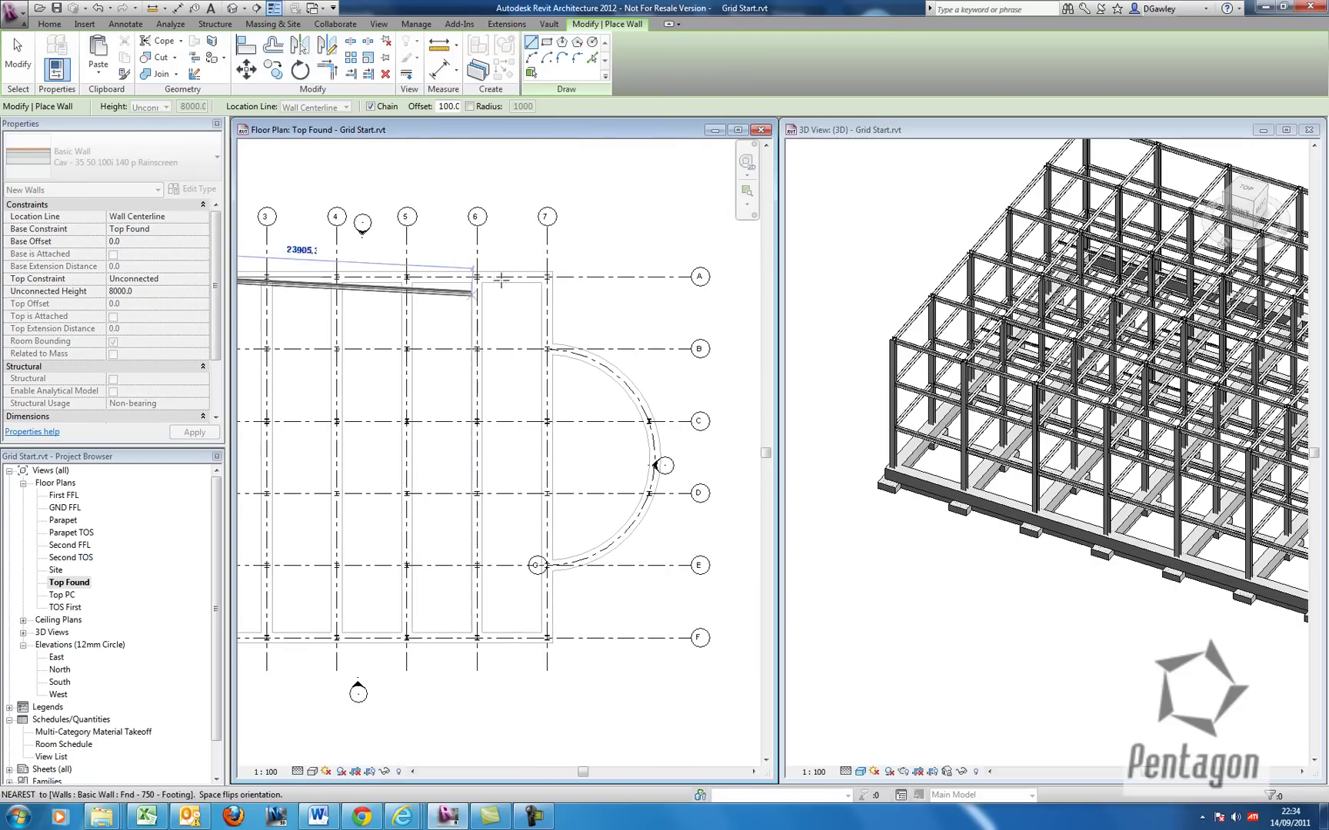
{"action": "scroll", "coordinate": [578, 271], "scroll_direction": "up", "scroll_amount": 3}
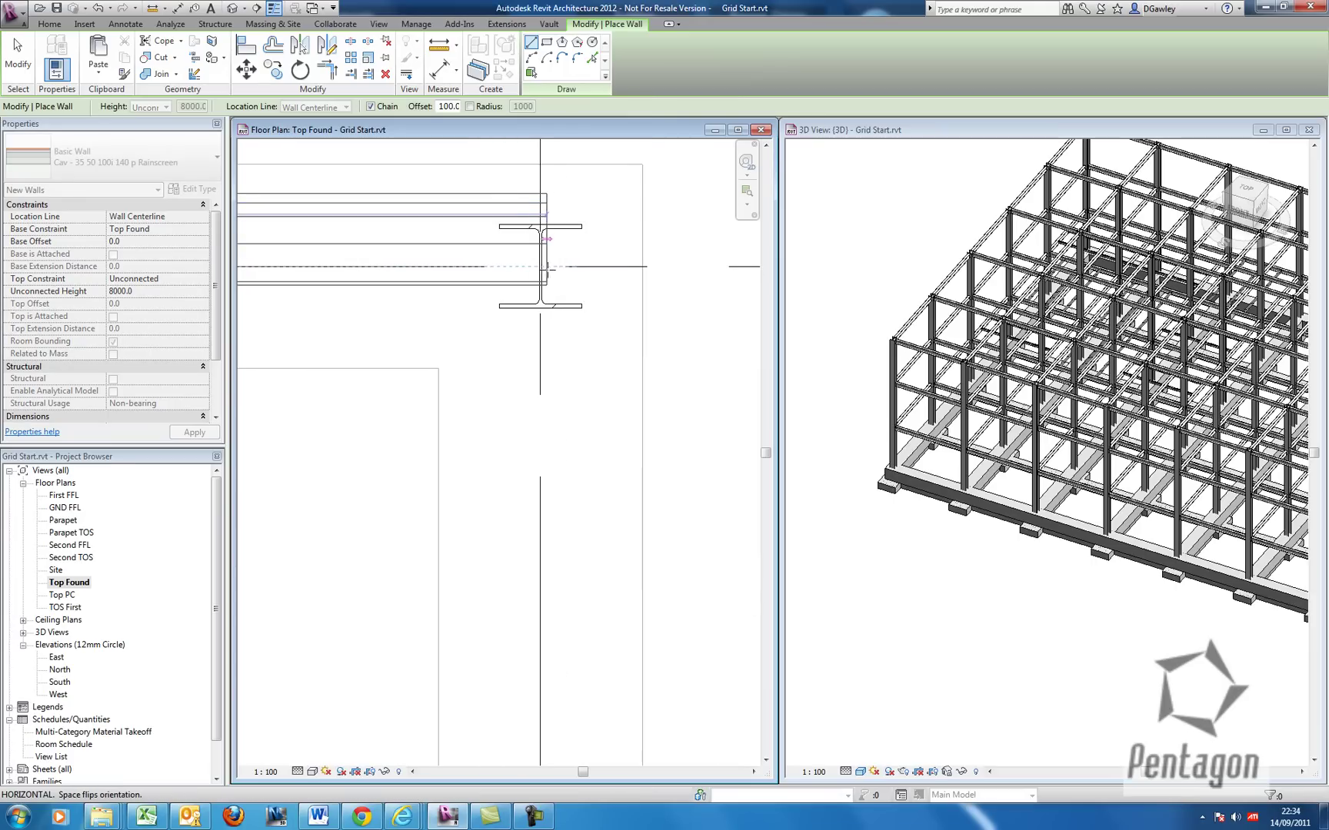
{"action": "left_click", "coordinate": [539, 266]}
{"action": "scroll", "coordinate": [533, 399], "scroll_direction": "down", "scroll_amount": 3}
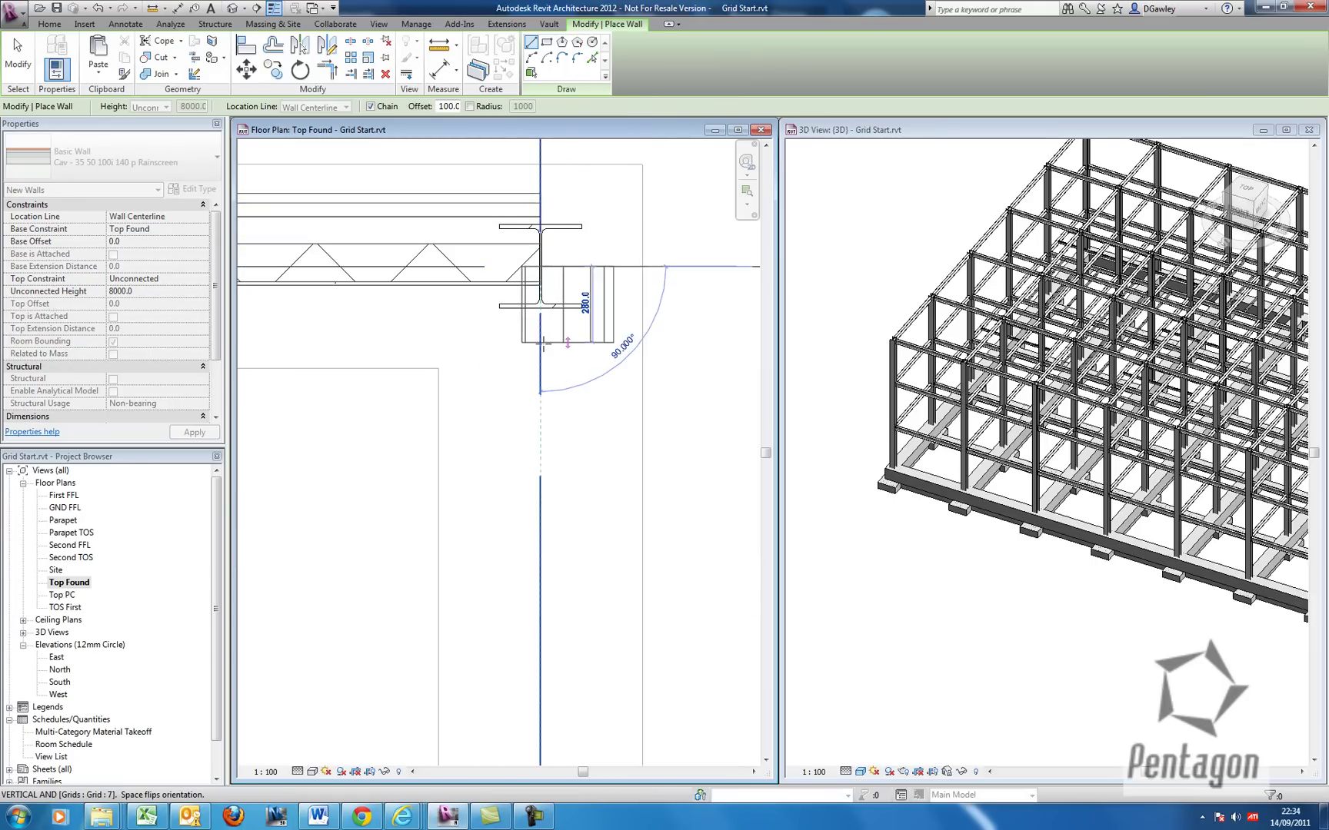
{"action": "middle_click_drag", "start_coordinate": [532, 399], "coordinate": [471, 130]}
{"action": "scroll", "coordinate": [484, 358], "scroll_direction": "up", "scroll_amount": 2}
{"action": "left_click", "coordinate": [492, 358]}
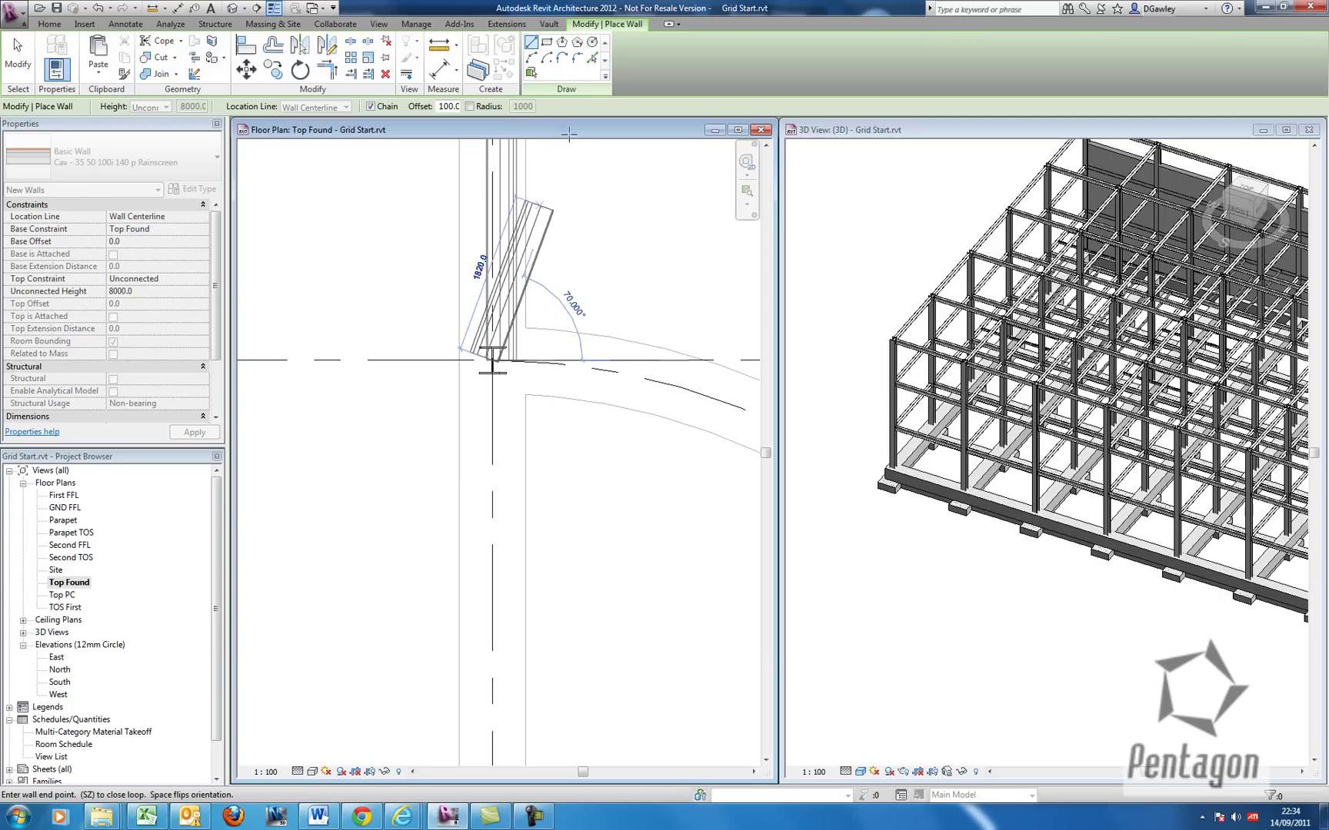
Switch to Start-End-Radius Arc walls for the curved bay.
{"action": "left_click", "coordinate": [531, 58]}
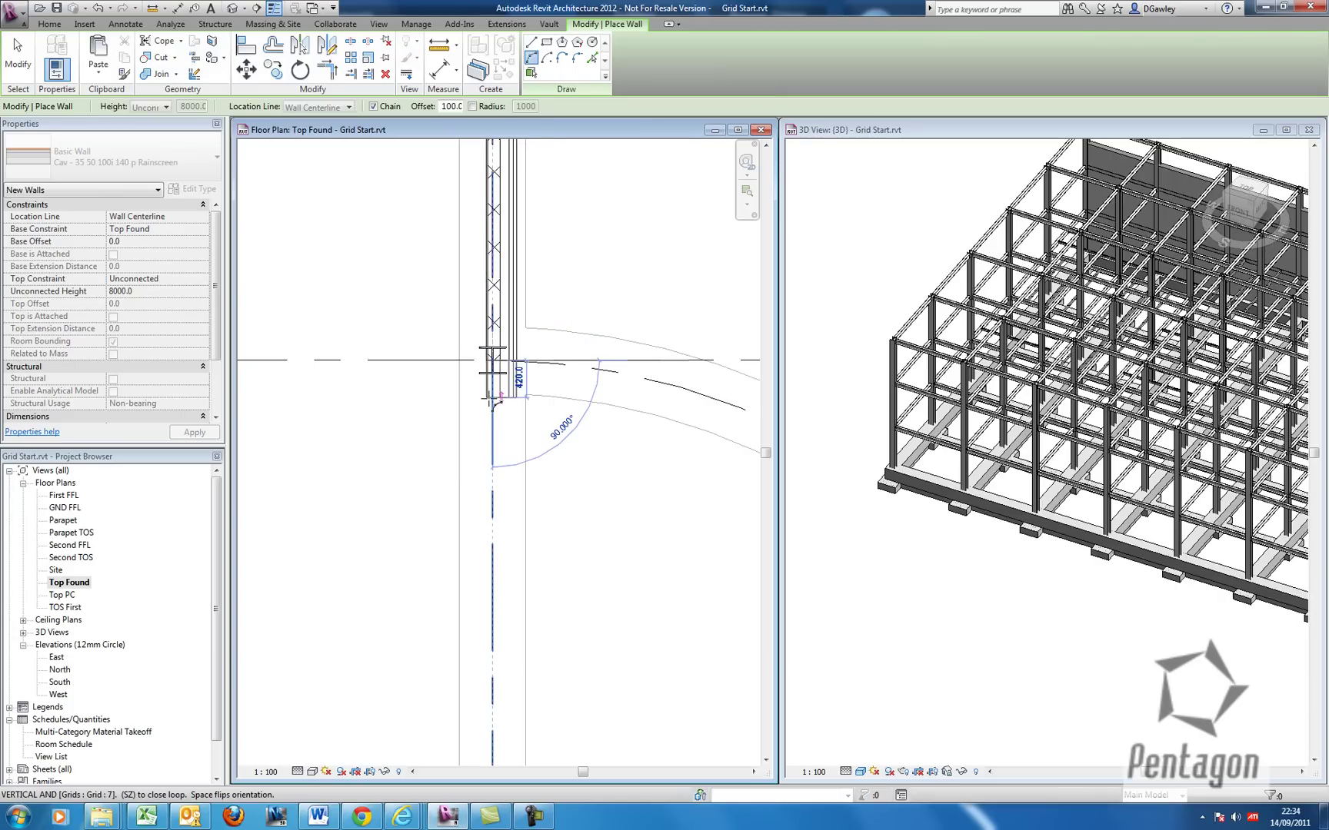
{"action": "scroll", "coordinate": [496, 407], "scroll_direction": "down", "scroll_amount": 3}
{"action": "middle_click_drag", "start_coordinate": [501, 414], "coordinate": [496, 200]}
{"action": "scroll", "coordinate": [498, 484], "scroll_direction": "up", "scroll_amount": 4}
{"action": "left_click", "coordinate": [498, 480]}
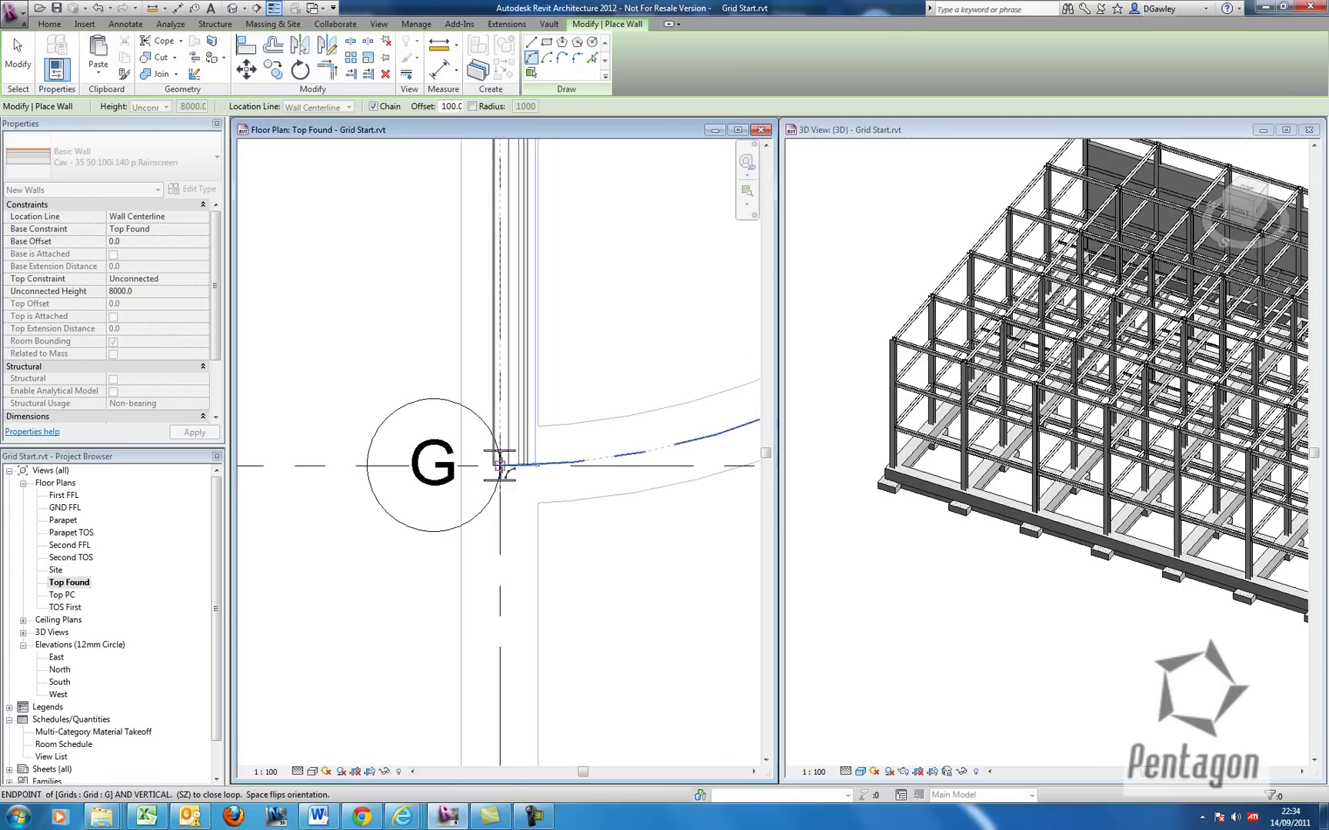
Complete the rainscreen arc wall to the grid G point, following the curved grid.
{"action": "left_click", "coordinate": [500, 465]}
{"action": "middle_click_drag", "start_coordinate": [477, 515], "coordinate": [642, 227]}
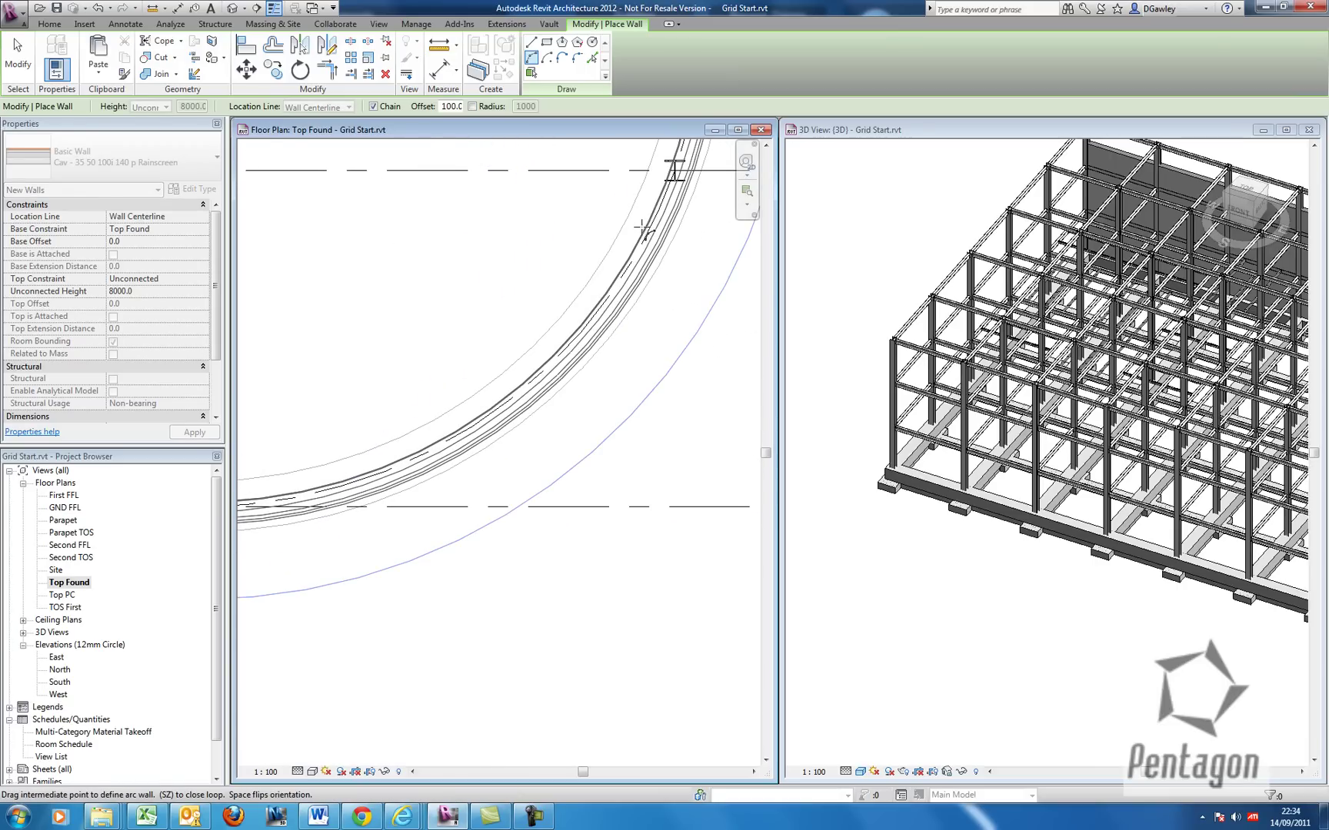
{"action": "left_click", "coordinate": [642, 228]}
{"action": "scroll", "coordinate": [563, 263], "scroll_direction": "down", "scroll_amount": 2}
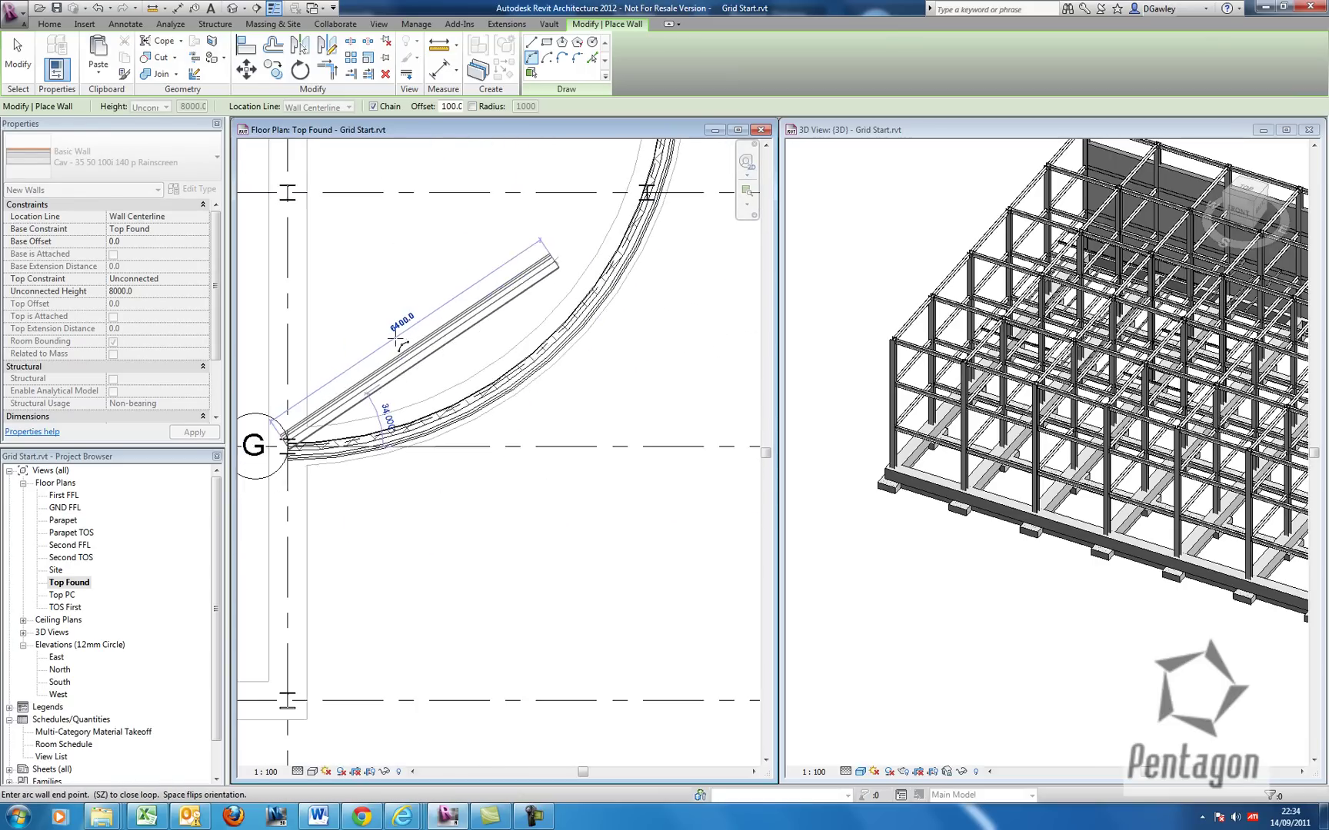
{"action": "middle_click_drag", "start_coordinate": [392, 344], "coordinate": [637, 226]}
Draw straight rainscreen walls along the bottom and left sides, closing at the top-left corner.
{"action": "left_click", "coordinate": [531, 44]}
{"action": "scroll", "coordinate": [529, 530], "scroll_direction": "up", "scroll_amount": 4}
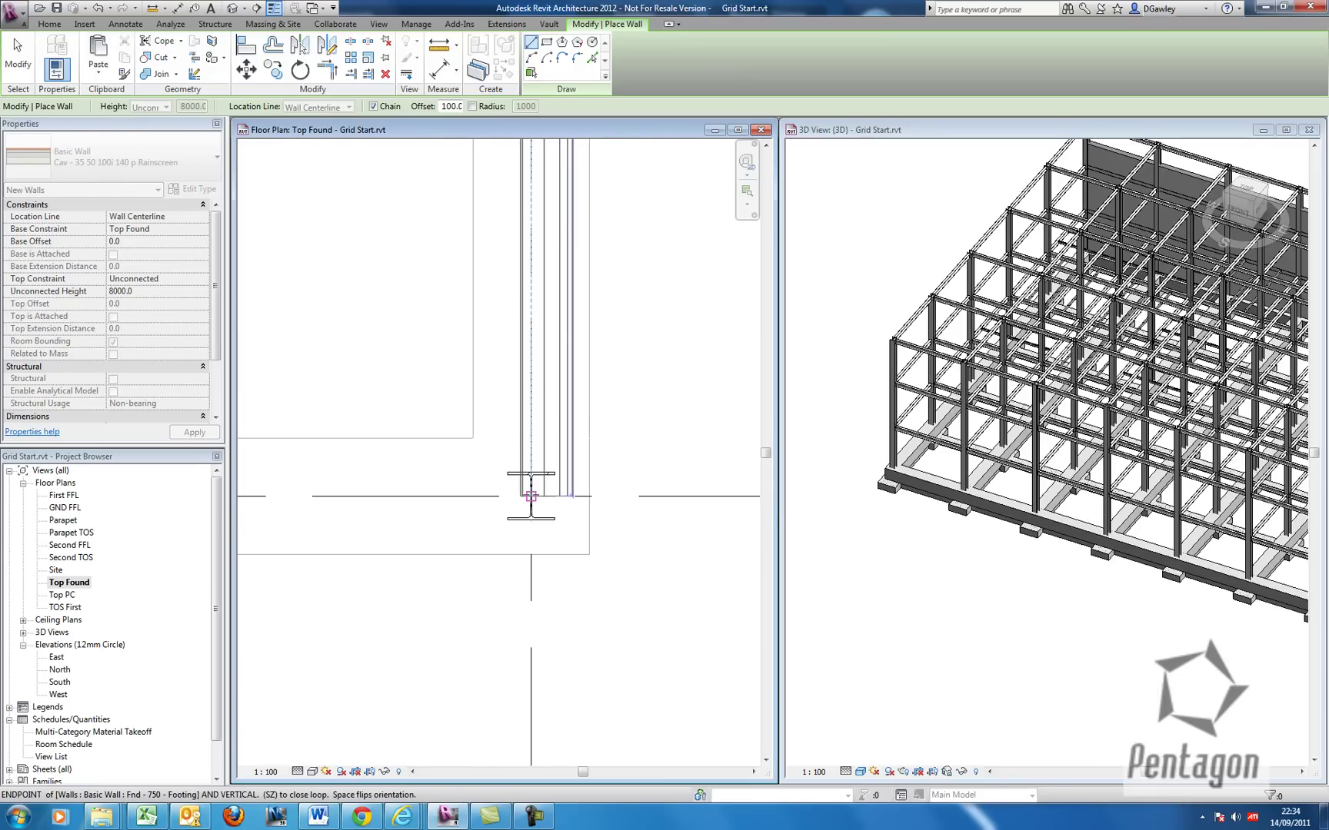
{"action": "left_click", "coordinate": [531, 497]}
{"action": "scroll", "coordinate": [531, 496], "scroll_direction": "down", "scroll_amount": 3}
{"action": "middle_click_drag", "start_coordinate": [593, 480], "coordinate": [608, 510]}
{"action": "scroll", "coordinate": [461, 492], "scroll_direction": "up", "scroll_amount": 3}
{"action": "scroll", "coordinate": [483, 502], "scroll_direction": "up", "scroll_amount": 2}
{"action": "scroll", "coordinate": [482, 501], "scroll_direction": "up", "scroll_amount": 2}
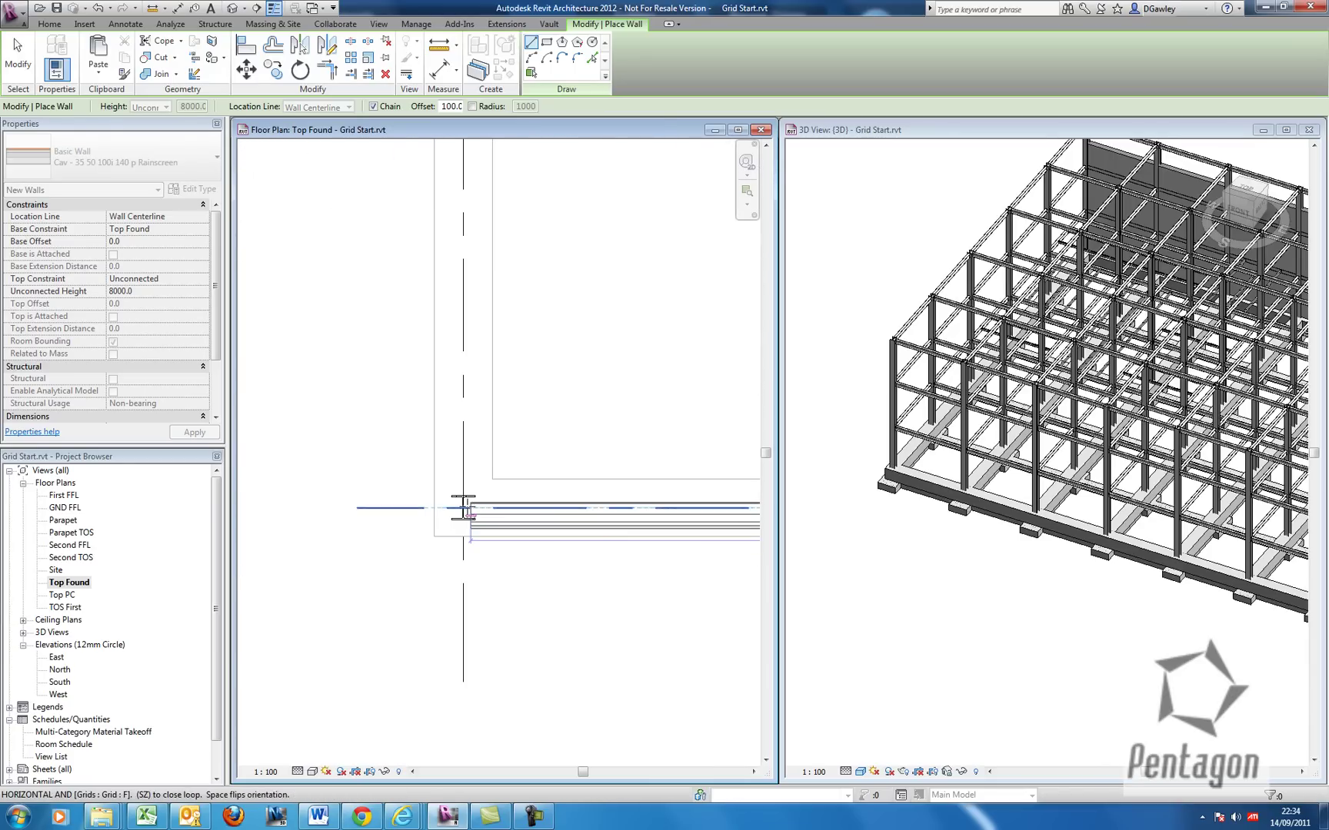
{"action": "left_click", "coordinate": [463, 514]}
{"action": "scroll", "coordinate": [469, 431], "scroll_direction": "down", "scroll_amount": 5}
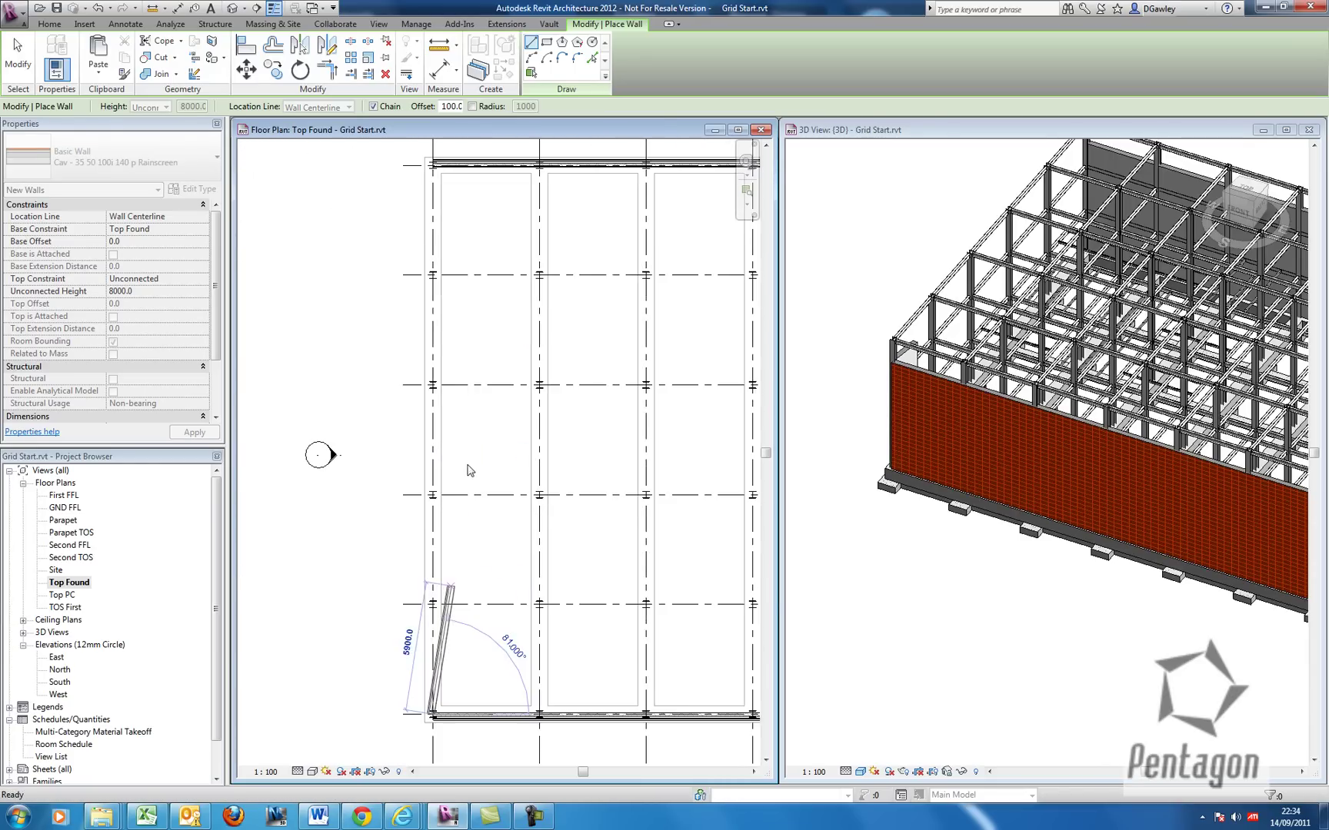
{"action": "scroll", "coordinate": [437, 246], "scroll_direction": "up", "scroll_amount": 5}
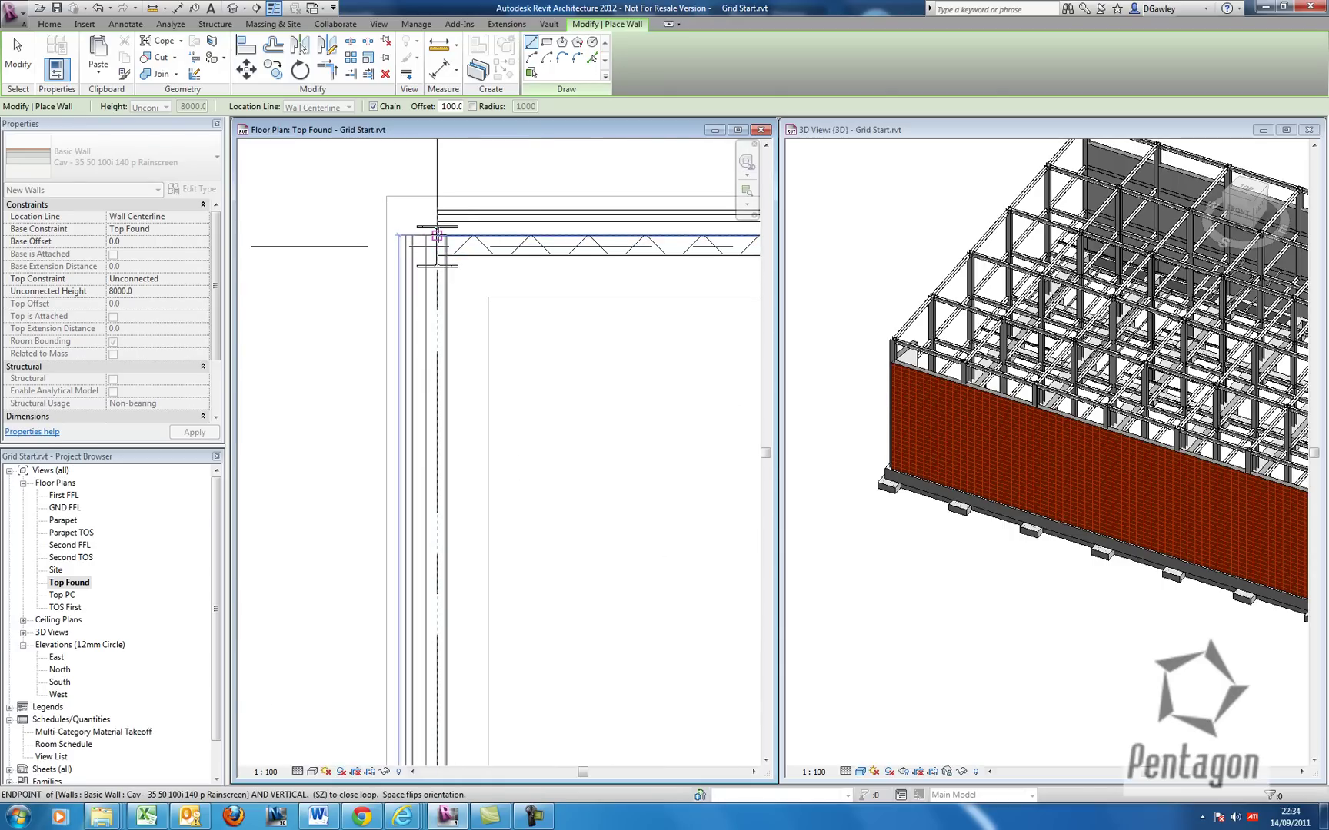
{"action": "left_click", "coordinate": [436, 236]}
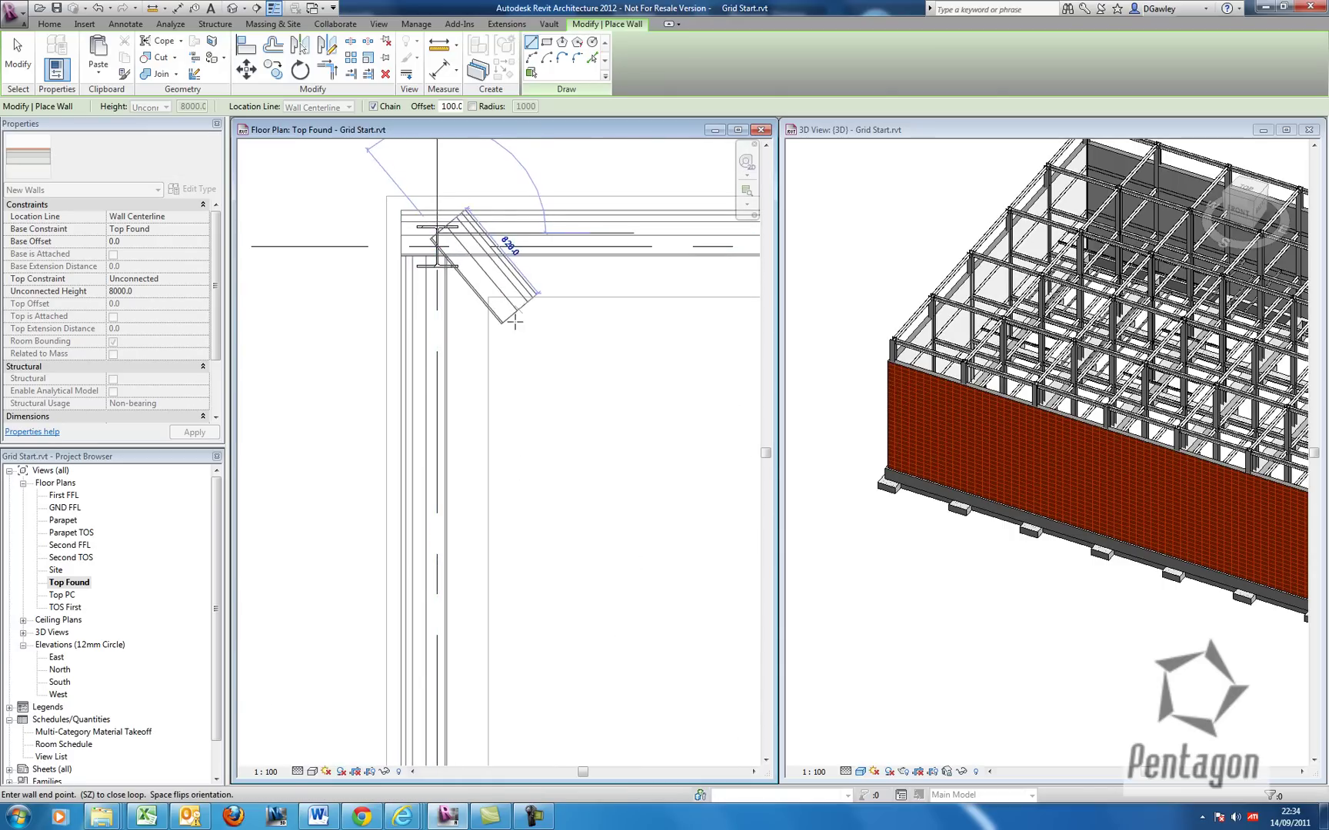
Exit wall drawing and make the 3D view active.
{"action": "right_click", "coordinate": [506, 275]}
{"action": "left_click", "coordinate": [531, 287]}
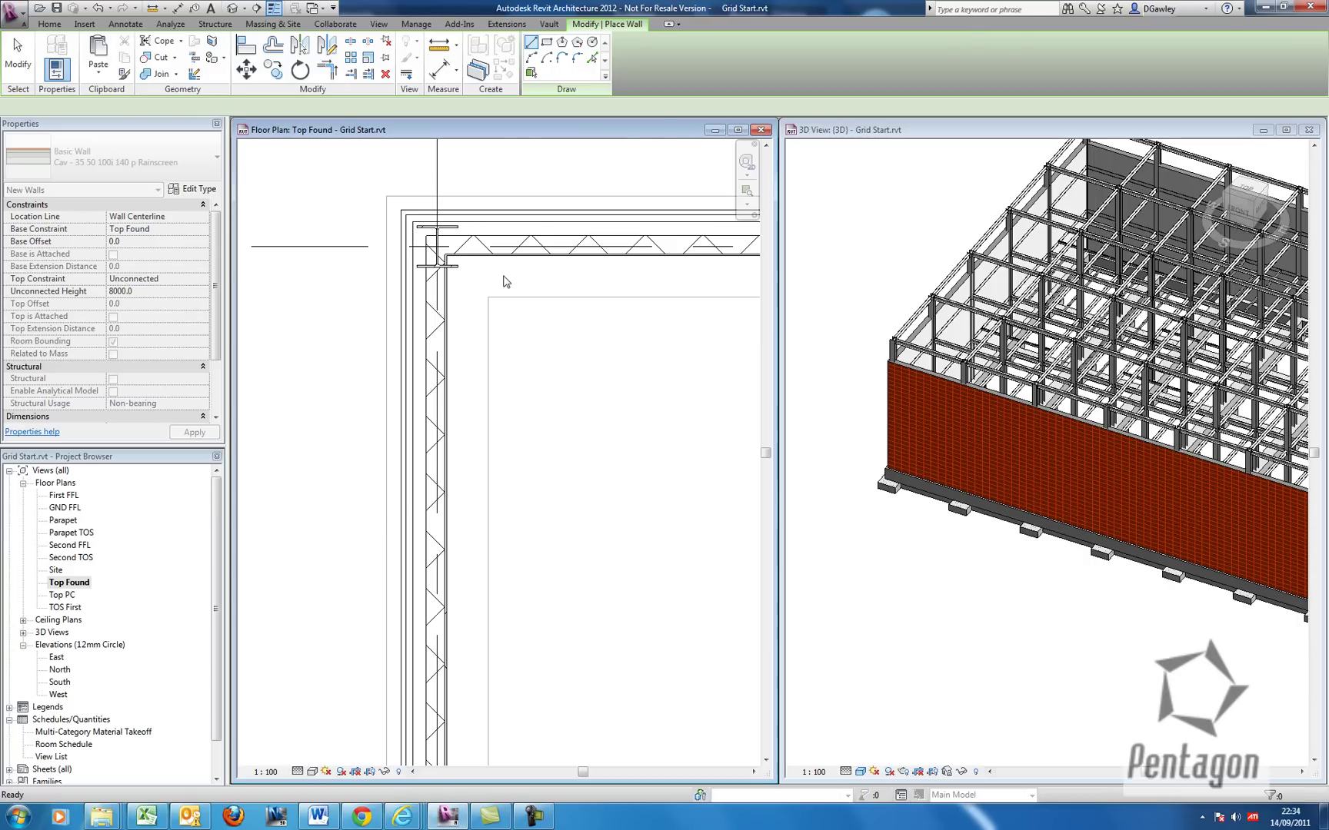
{"action": "right_click", "coordinate": [506, 281]}
{"action": "left_click", "coordinate": [531, 271]}
{"action": "left_click", "coordinate": [895, 436]}
{"action": "right_click", "coordinate": [864, 336]}
Select the cladding wall chain and set its Top Constraint to 'Up to level: Parapet'.
{"action": "left_click", "coordinate": [914, 378]}
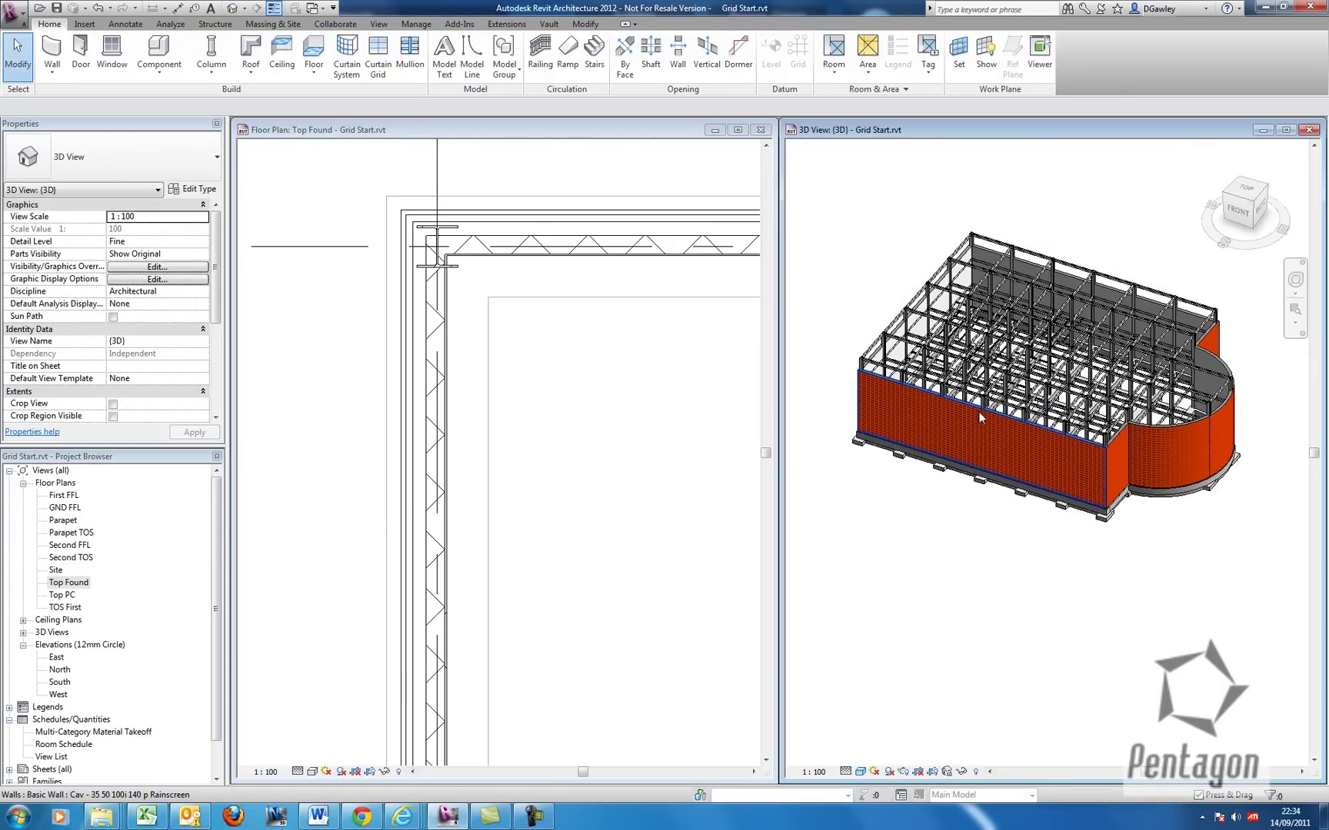
{"action": "scroll", "coordinate": [978, 414], "scroll_direction": "up", "scroll_amount": 1}
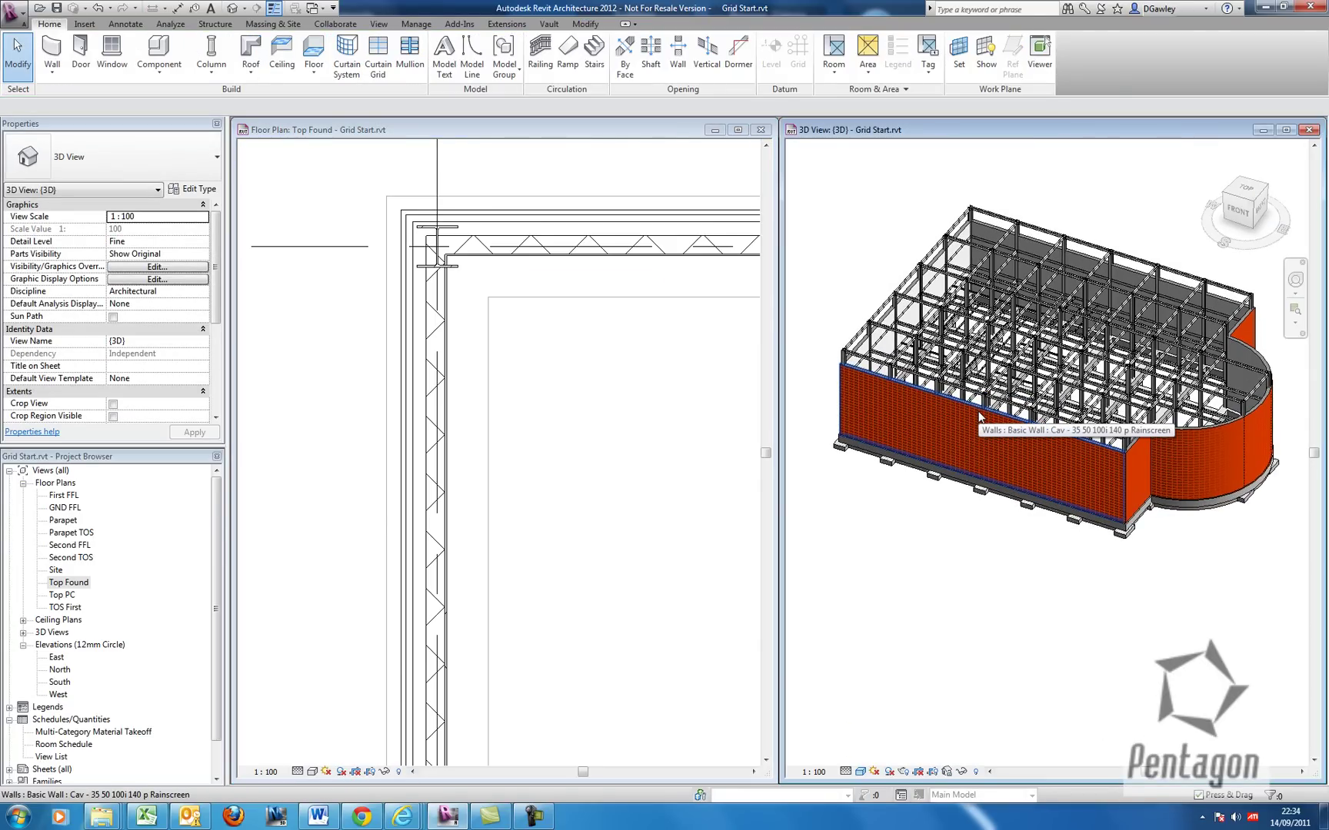
{"action": "key", "text": "Tab"}
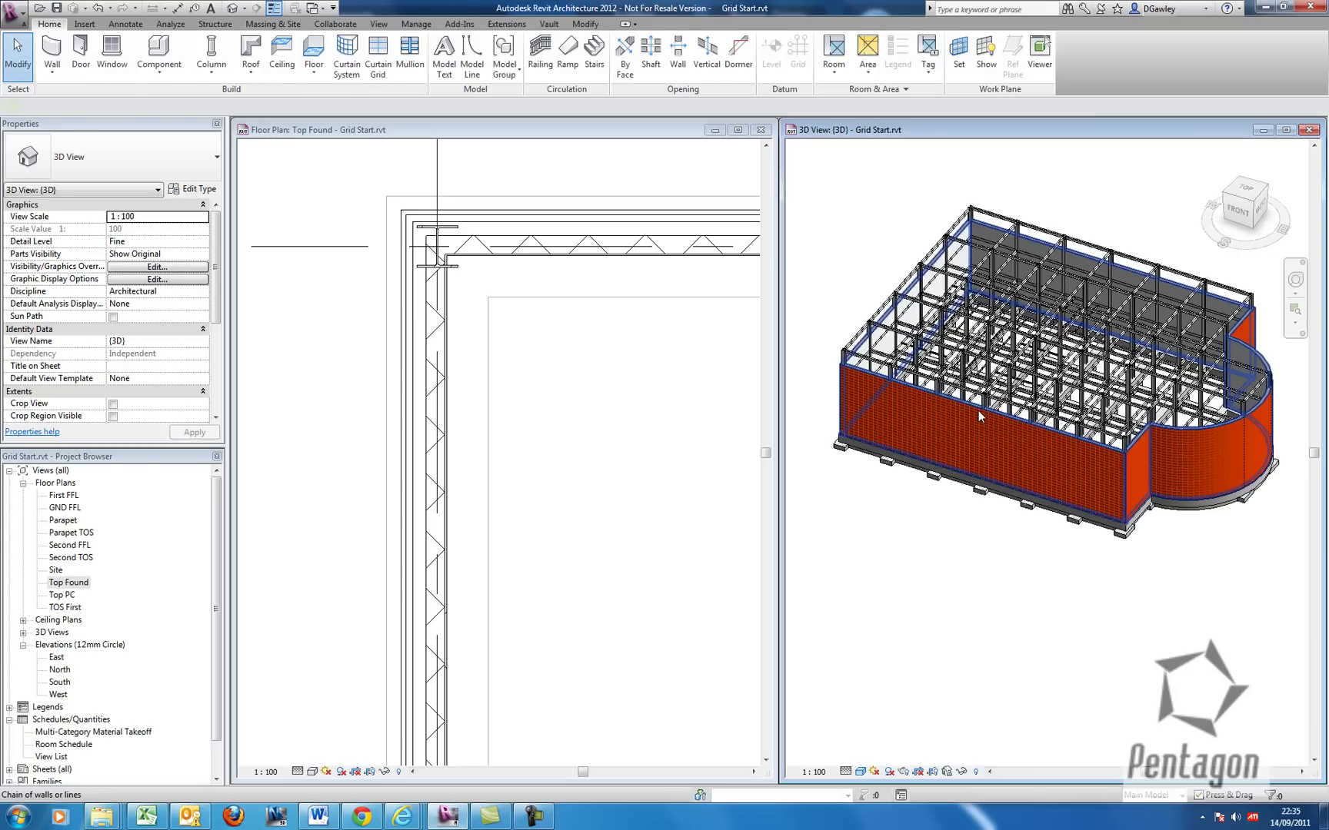
{"action": "left_click", "coordinate": [979, 414]}
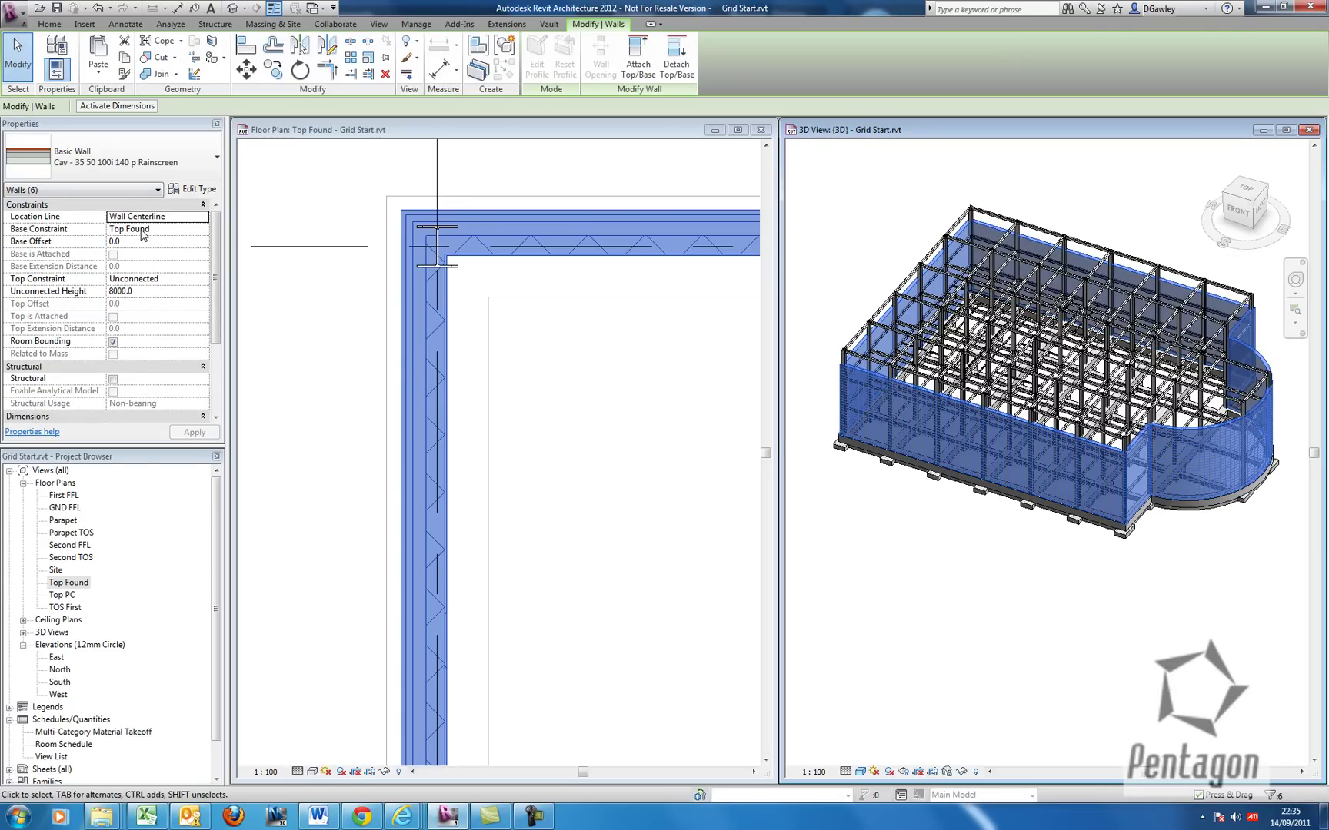
{"action": "left_click", "coordinate": [191, 279]}
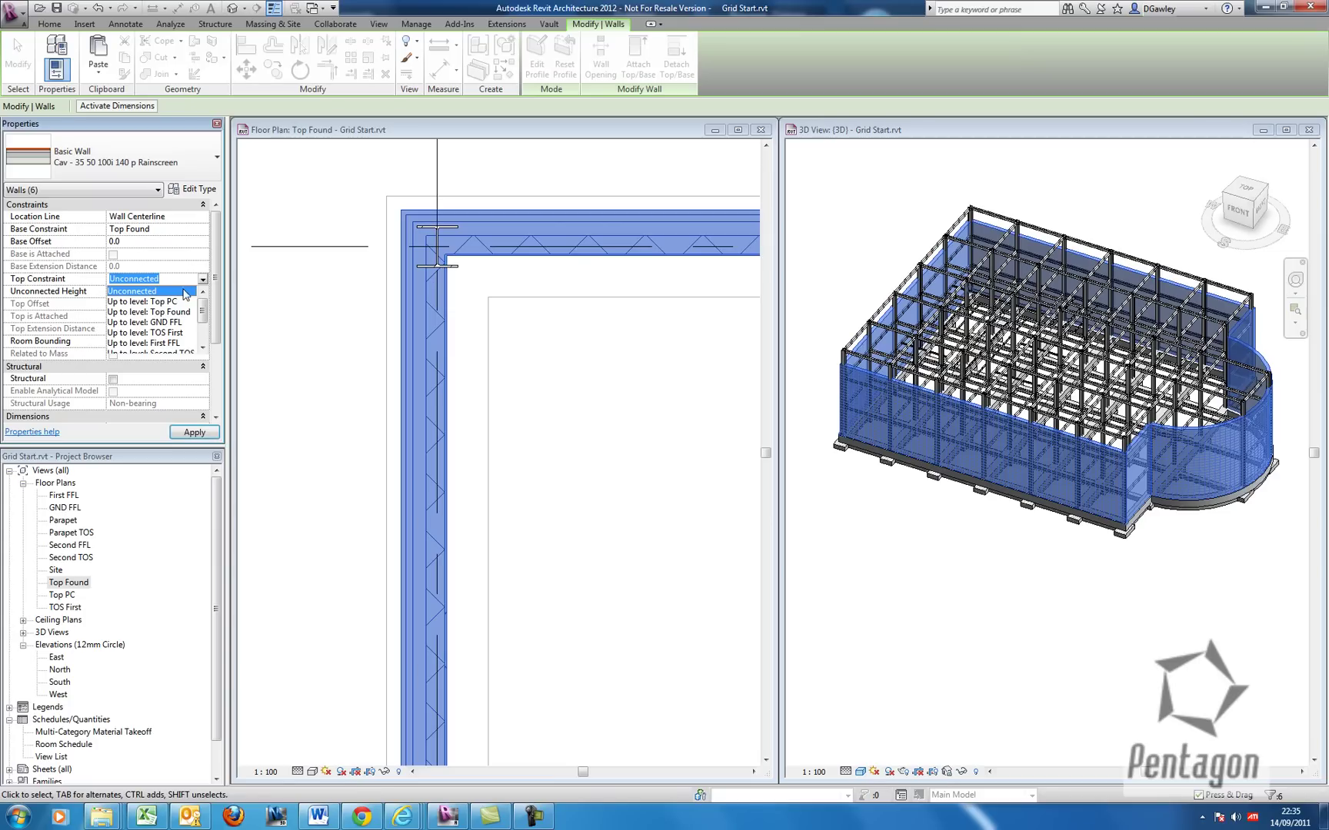
{"action": "left_click_drag", "start_coordinate": [203, 311], "coordinate": [201, 344]}
{"action": "left_click", "coordinate": [176, 345]}
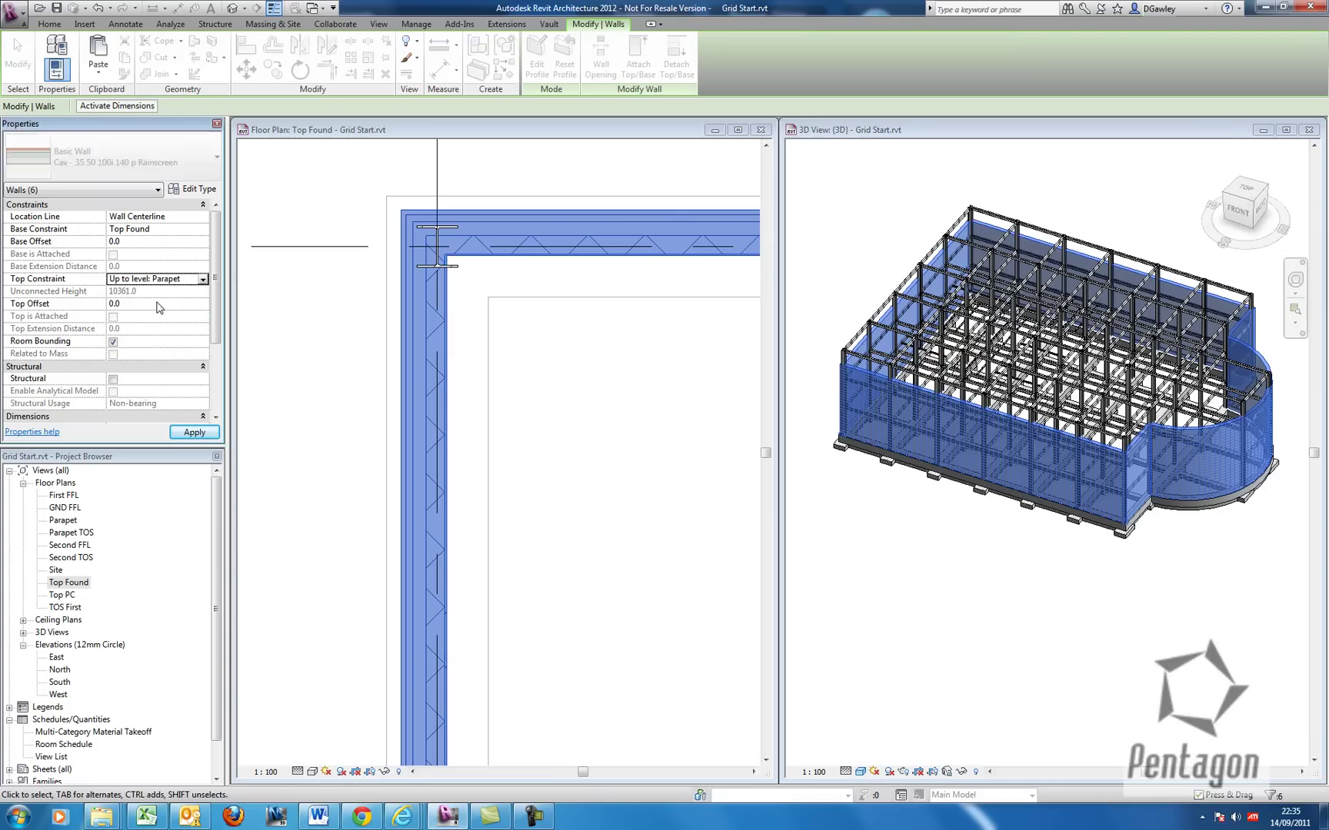
{"action": "left_click", "coordinate": [192, 432]}
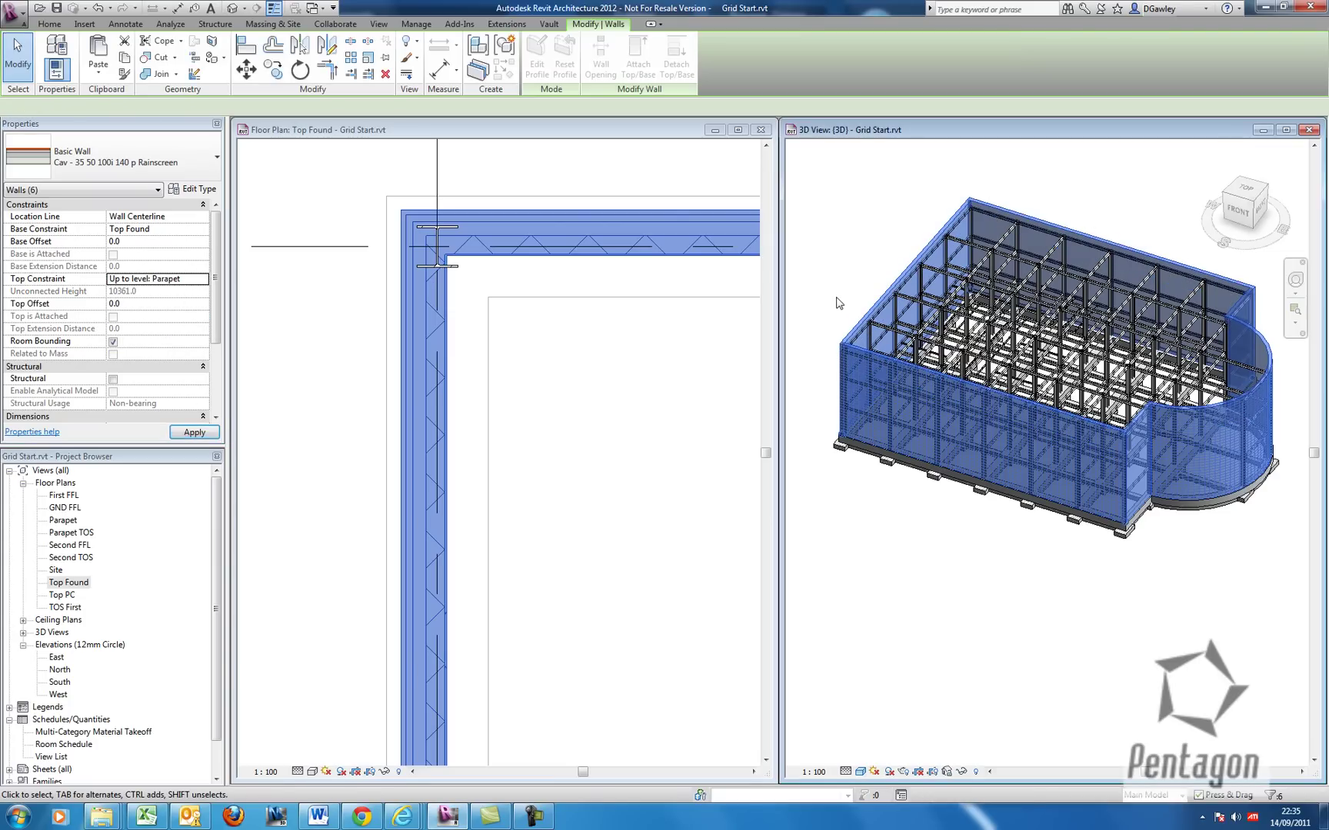
{"action": "key", "text": "Escape"}
Orbit the 3D view to inspect the full-height cladding.
{"action": "middle_click_drag", "start_coordinate": [884, 492], "coordinate": [1082, 528], "text": "shift"}
{"action": "scroll", "coordinate": [1088, 477], "scroll_direction": "up", "scroll_amount": 6}
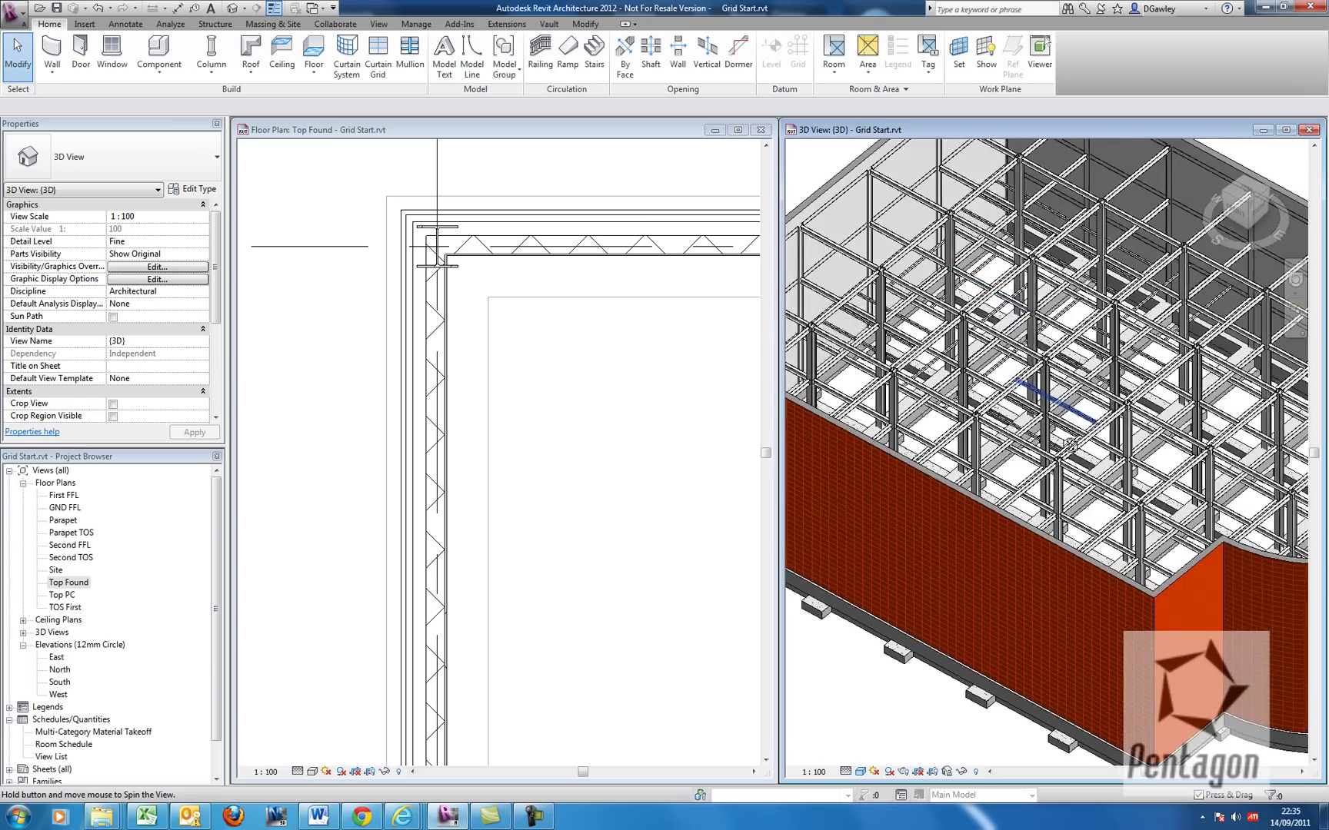
{"action": "middle_click_drag", "start_coordinate": [1092, 447], "coordinate": [999, 477], "text": "shift"}
{"action": "left_click", "coordinate": [620, 394]}
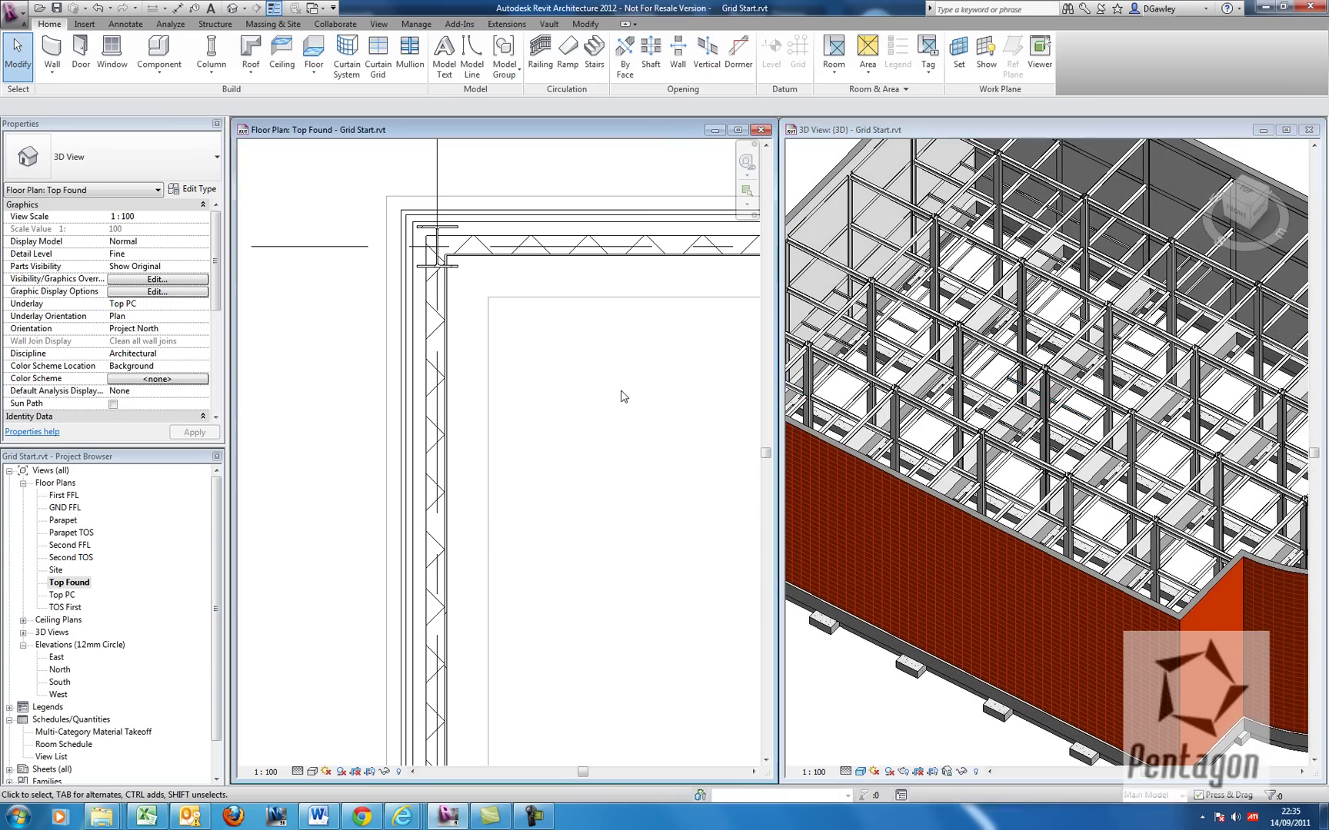
{"action": "scroll", "coordinate": [626, 398], "scroll_direction": "down", "scroll_amount": 3}
{"action": "scroll", "coordinate": [625, 398], "scroll_direction": "down", "scroll_amount": 5}
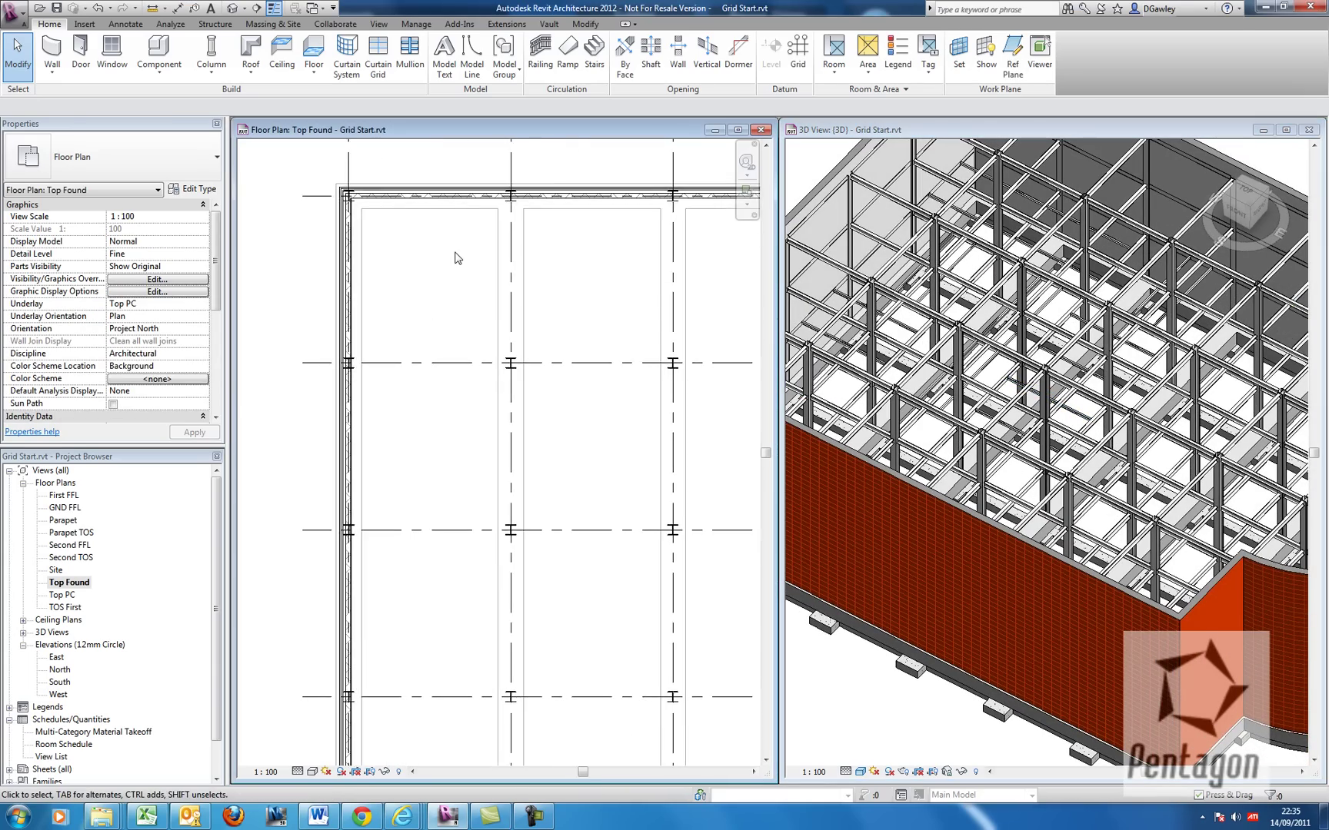
Open the GND FFL plan beside the 3D view and start an architectural floor.
{"action": "scroll", "coordinate": [557, 333], "scroll_direction": "down", "scroll_amount": 4}
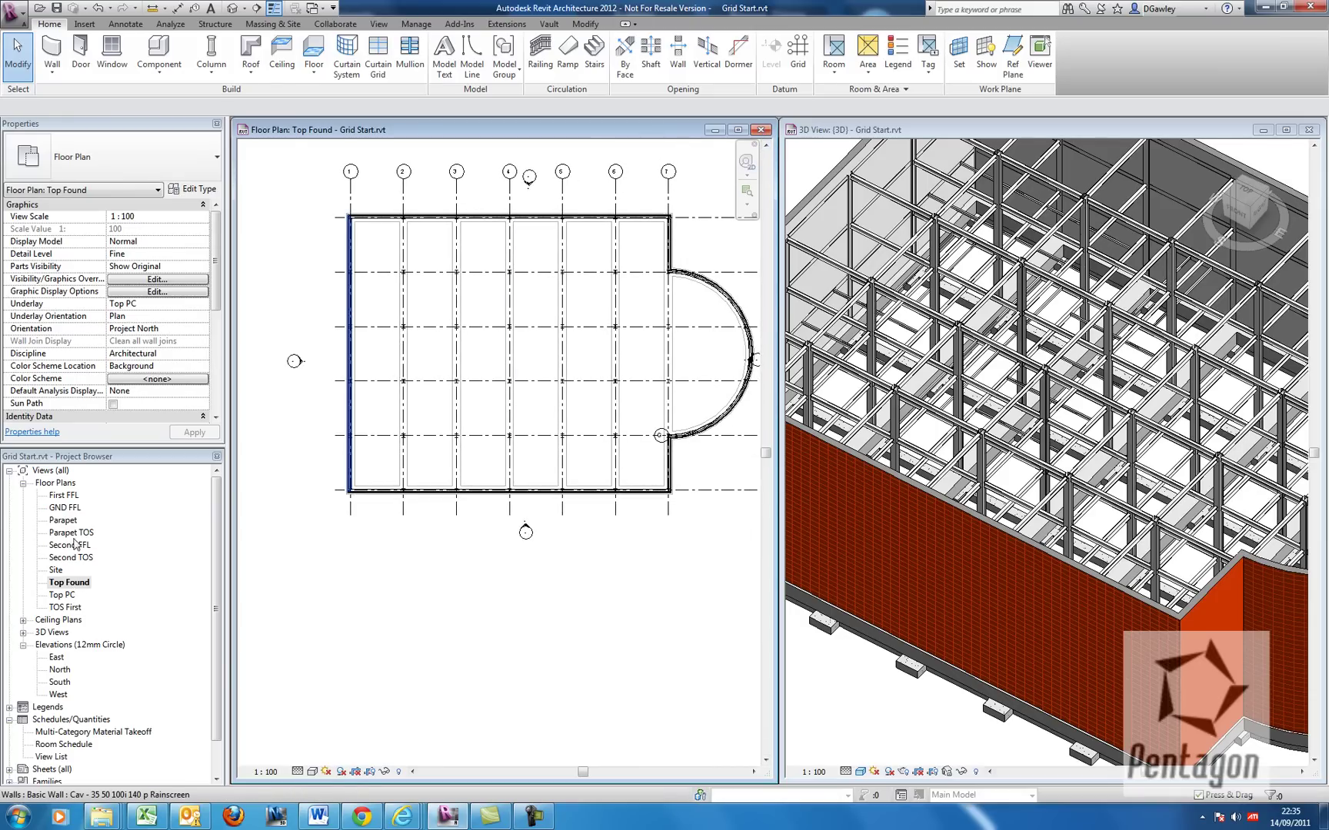
{"action": "double_click", "coordinate": [66, 509]}
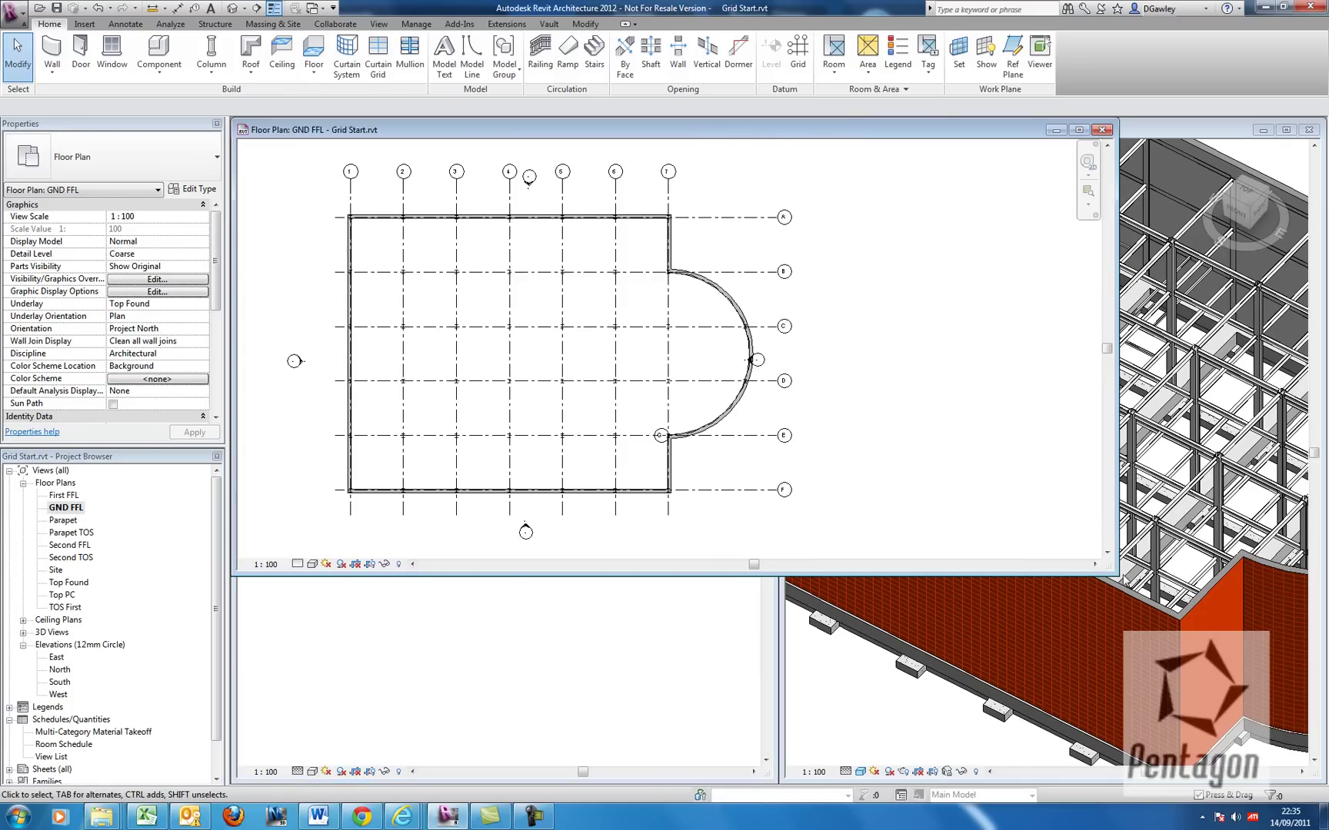
{"action": "left_click_drag", "start_coordinate": [1113, 572], "coordinate": [761, 753]}
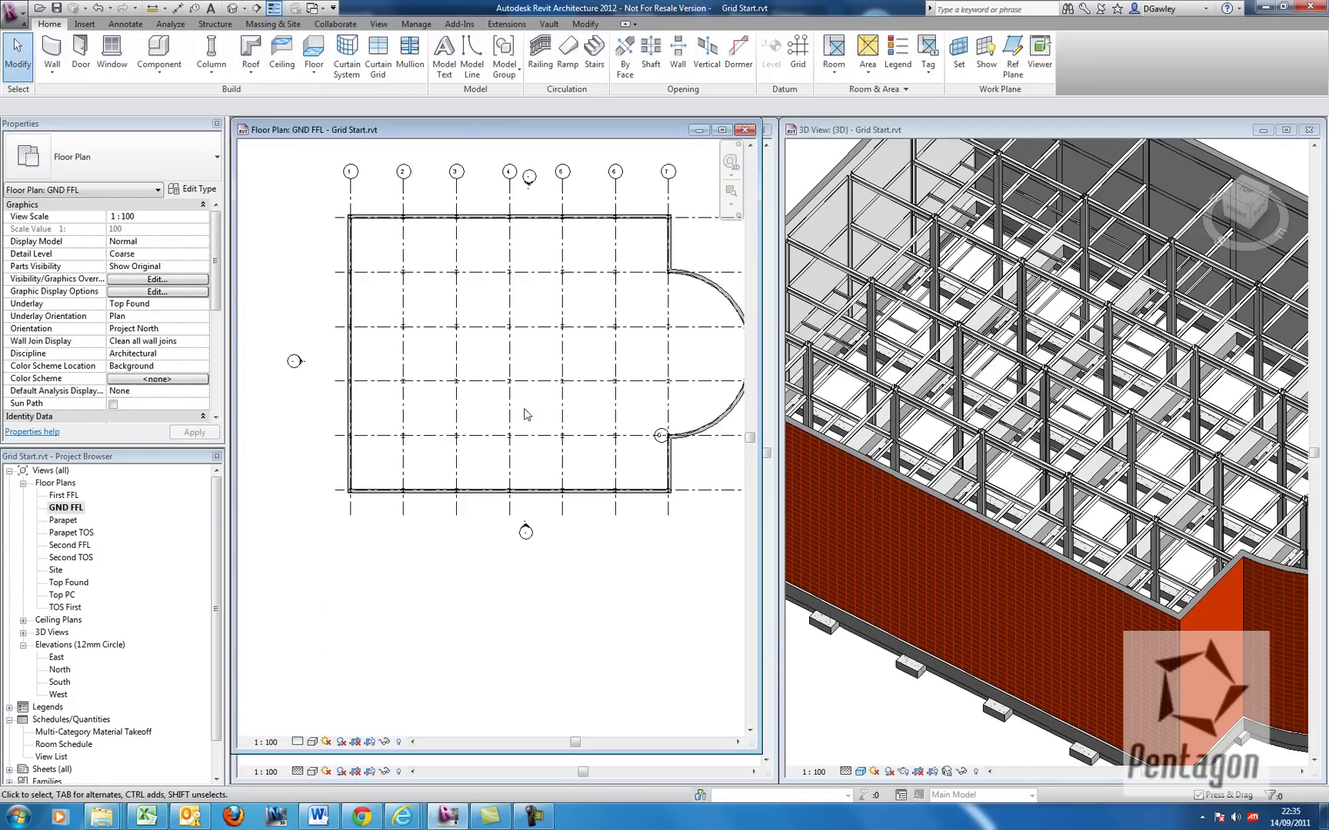
{"action": "middle_click_drag", "start_coordinate": [531, 419], "coordinate": [493, 468]}
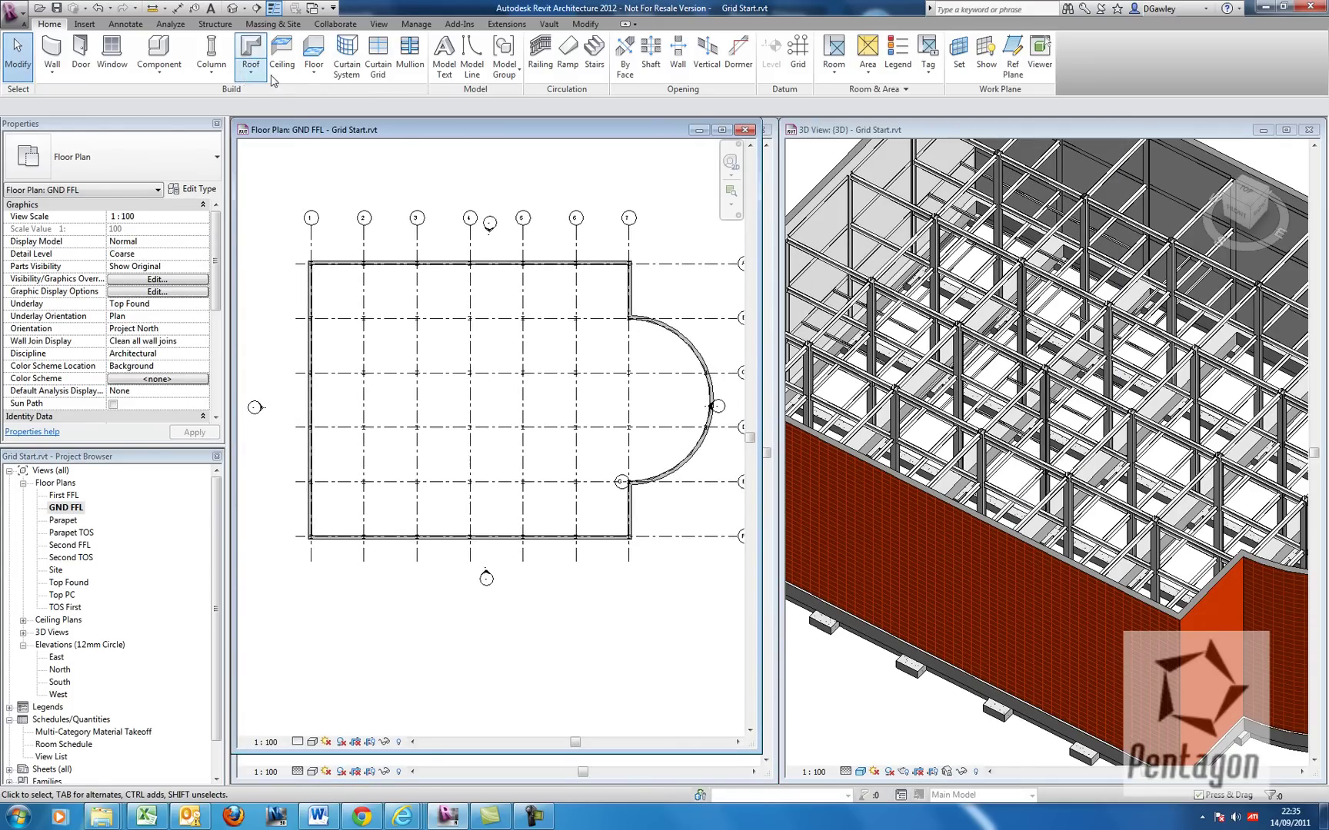
{"action": "left_click", "coordinate": [313, 79]}
{"action": "left_click", "coordinate": [333, 97]}
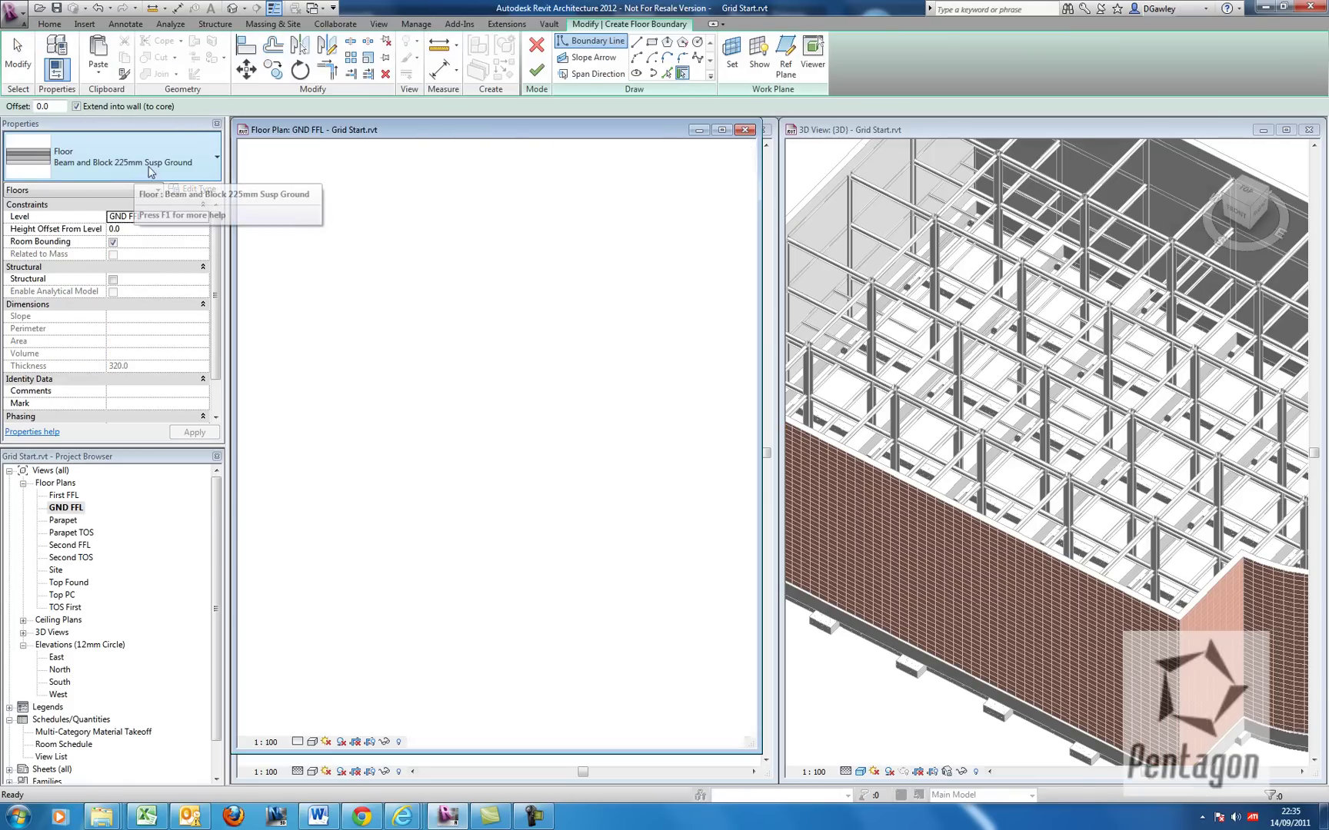
Create a Ground Bearing Conc - Ins Over floor from the wall chain and join it to the walls.
{"action": "left_click", "coordinate": [151, 169]}
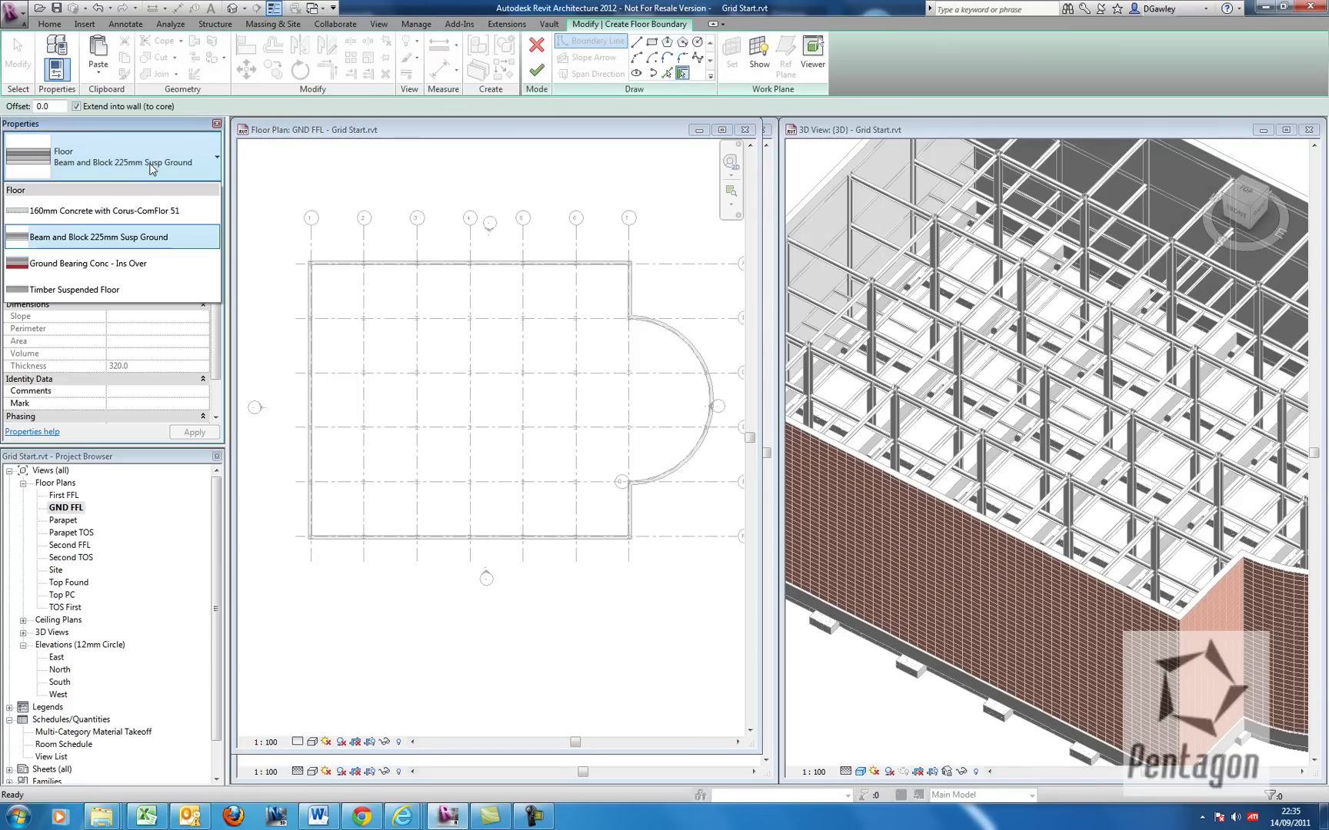
{"action": "left_click", "coordinate": [109, 269]}
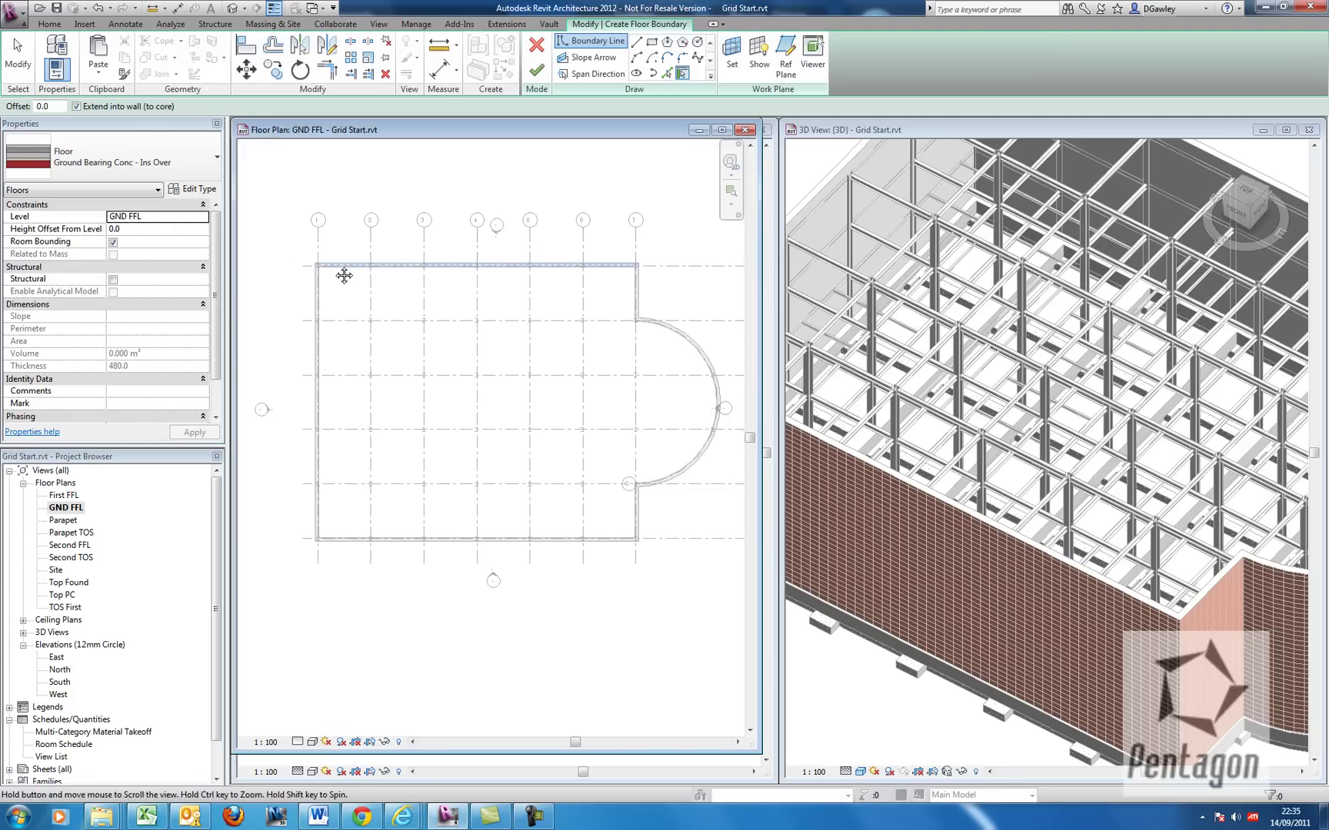
{"action": "scroll", "coordinate": [325, 277], "scroll_direction": "up", "scroll_amount": 6}
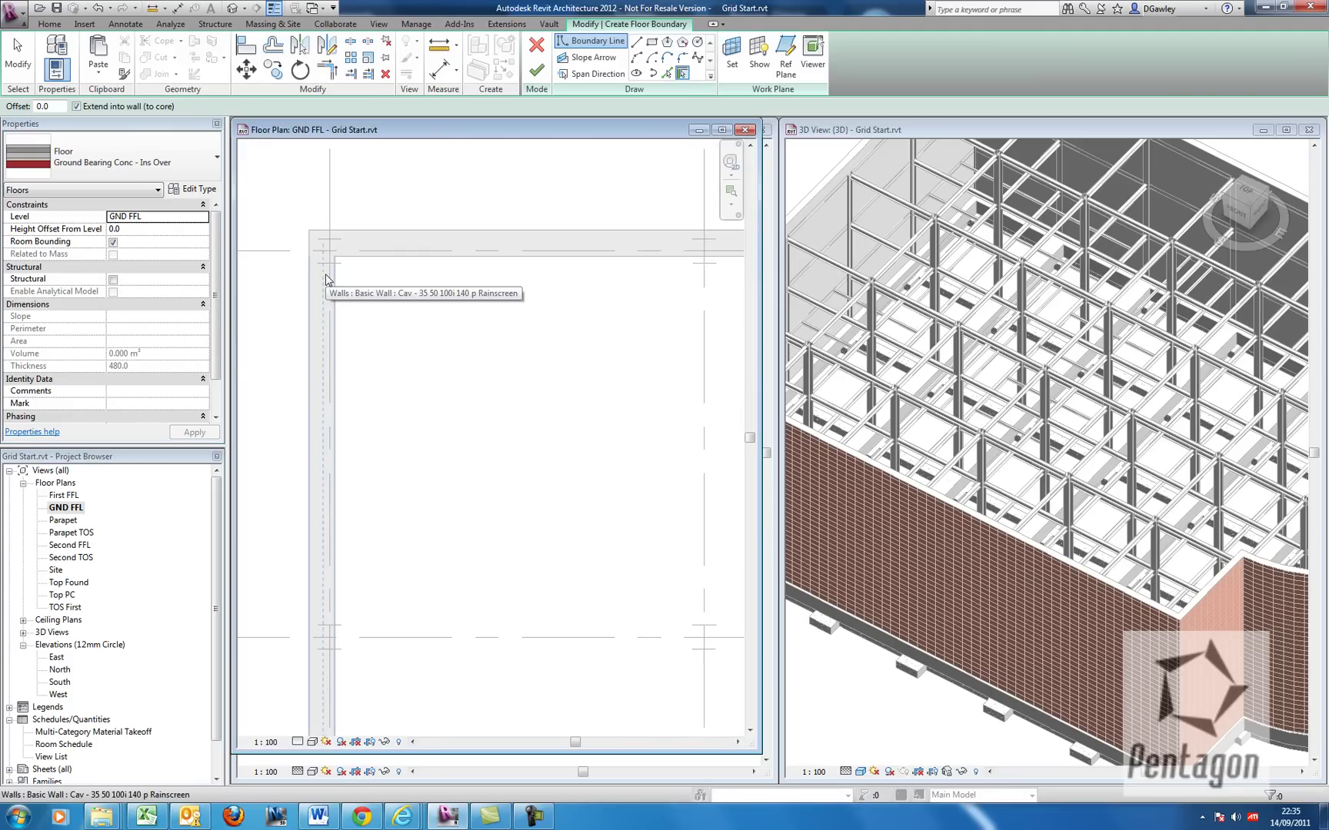
{"action": "key", "text": "Tab"}
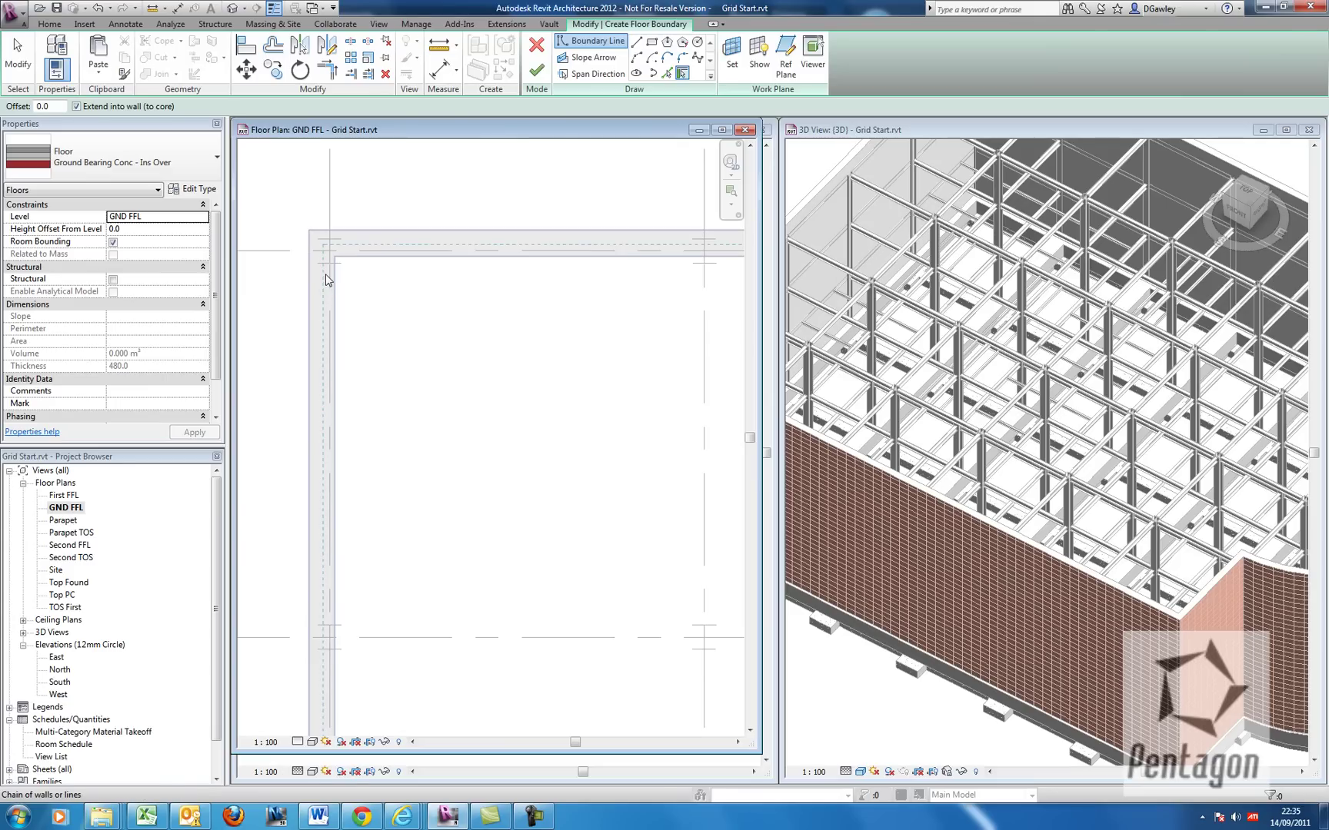
{"action": "left_click", "coordinate": [326, 275]}
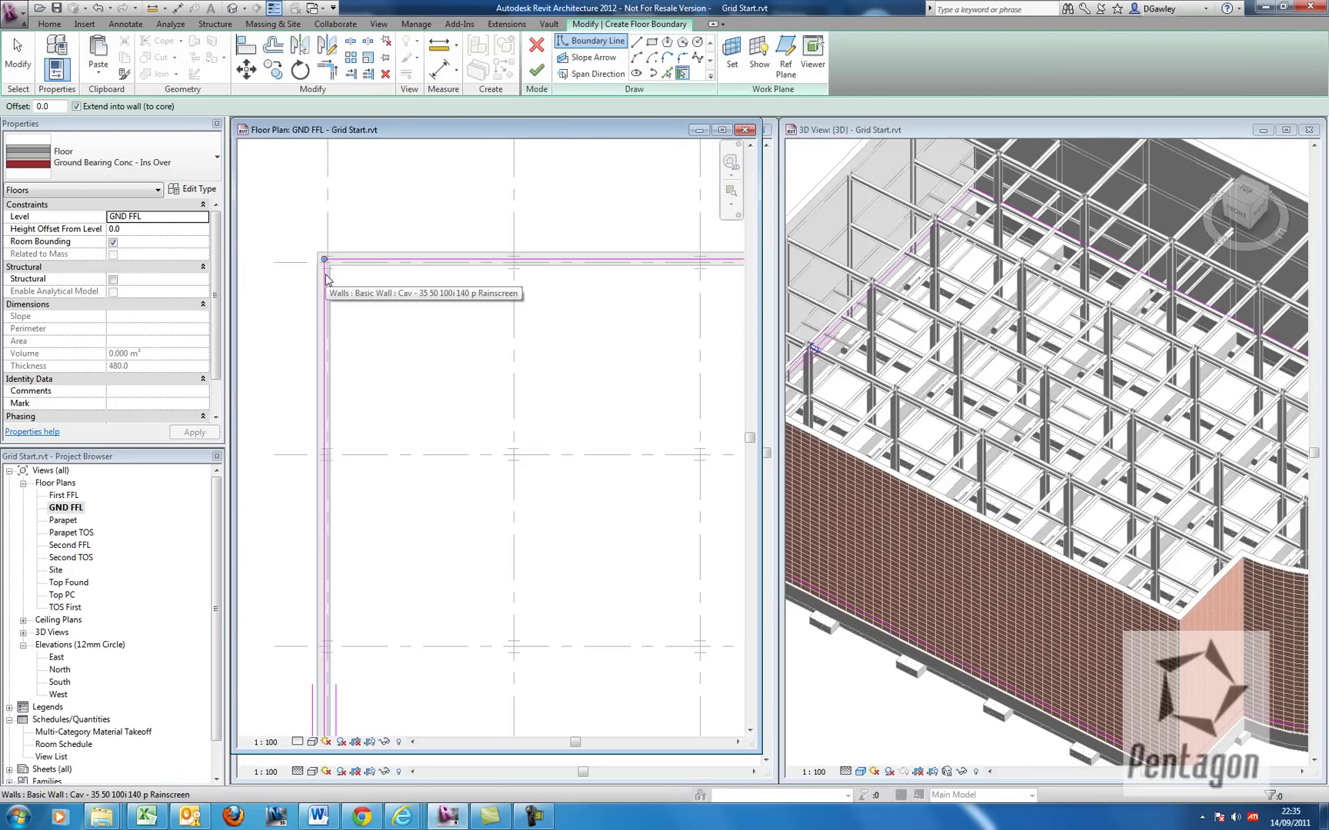
{"action": "scroll", "coordinate": [326, 279], "scroll_direction": "down", "scroll_amount": 4}
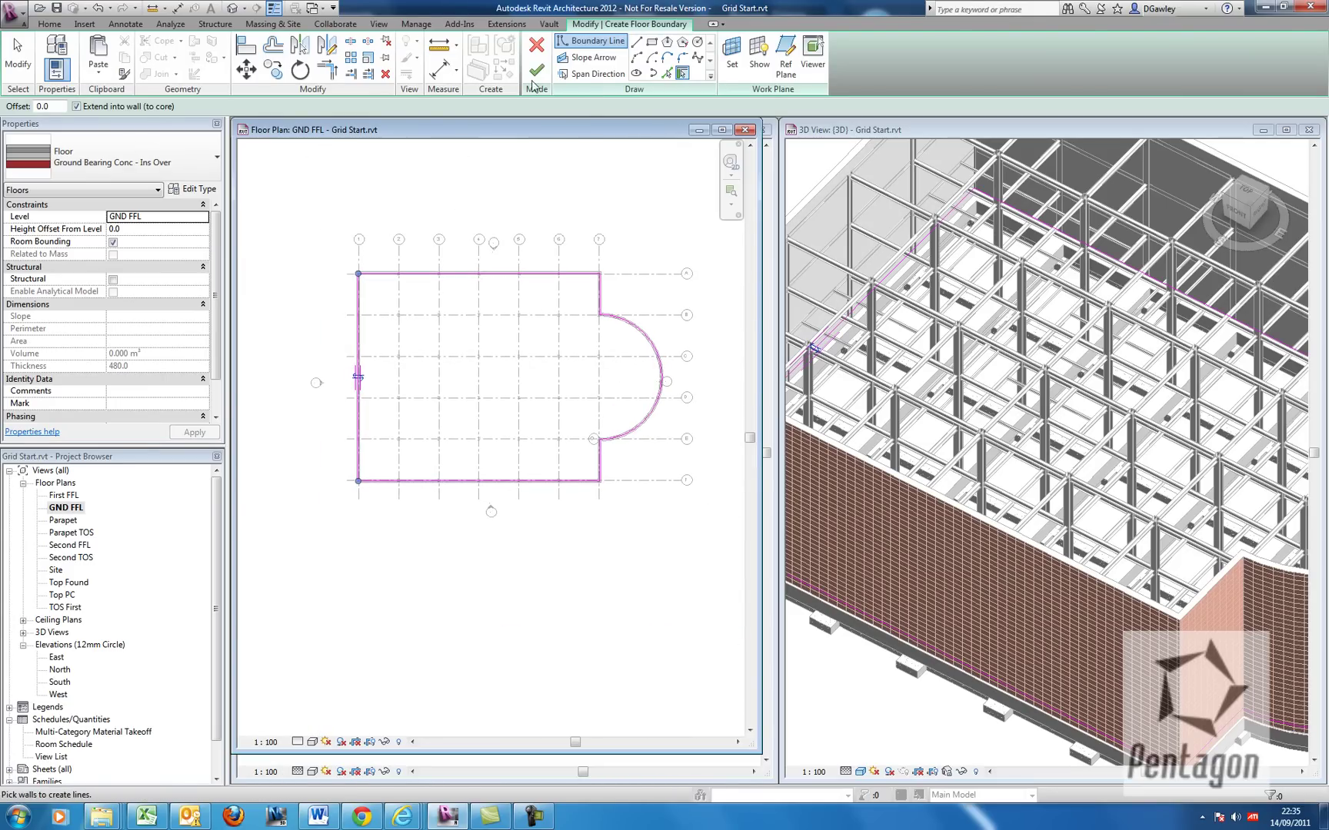
{"action": "left_click", "coordinate": [536, 71]}
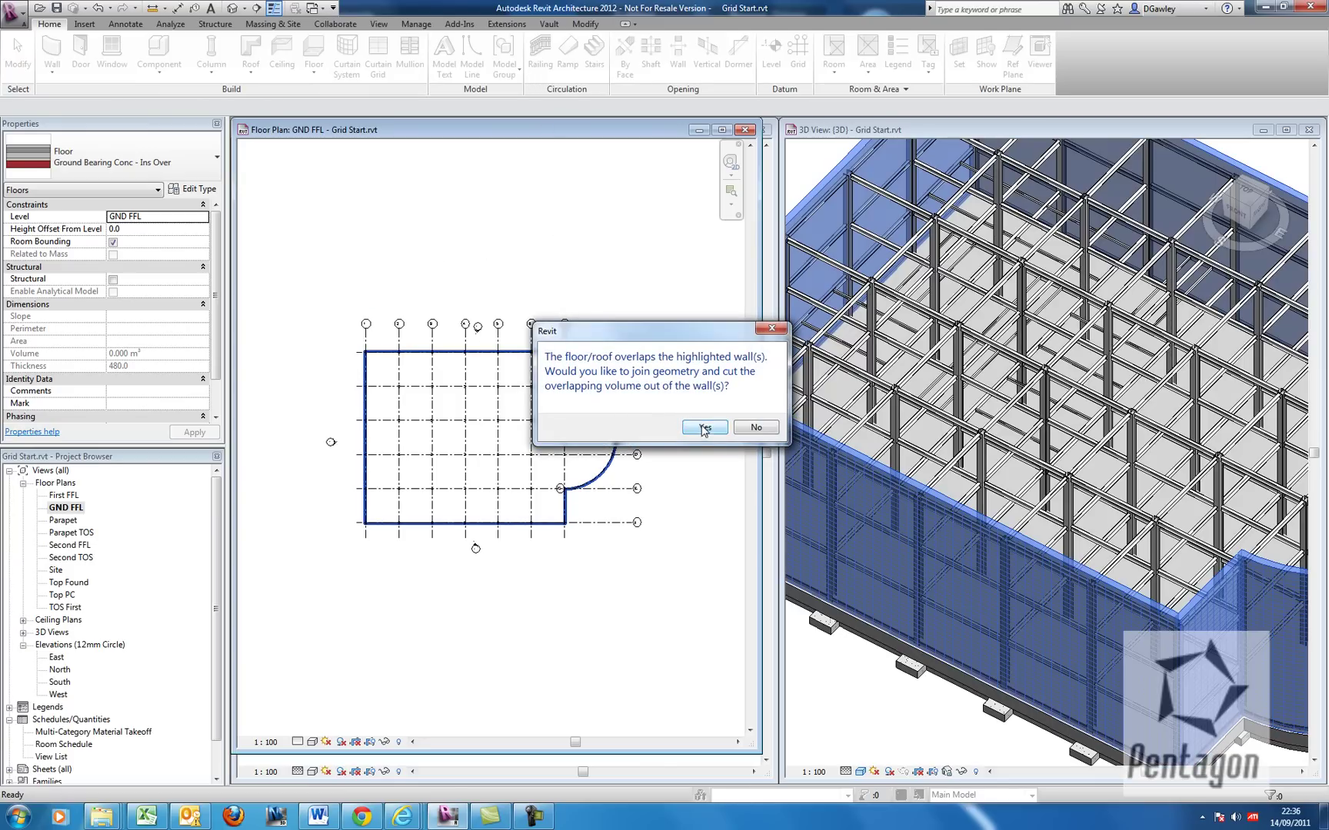
{"action": "left_click", "coordinate": [703, 427]}
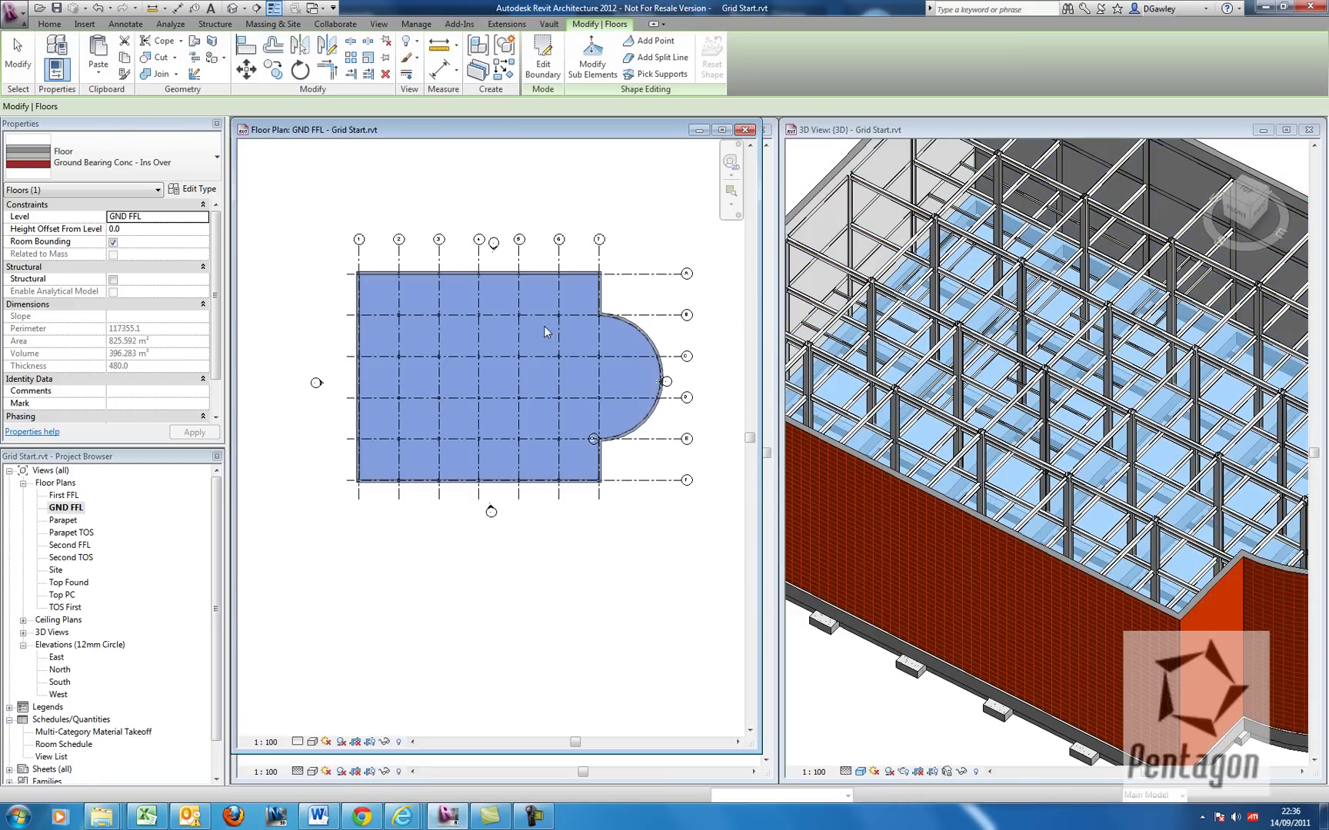
Draw a building section across the west wall and open the Section 1 view.
{"action": "left_click", "coordinate": [508, 217]}
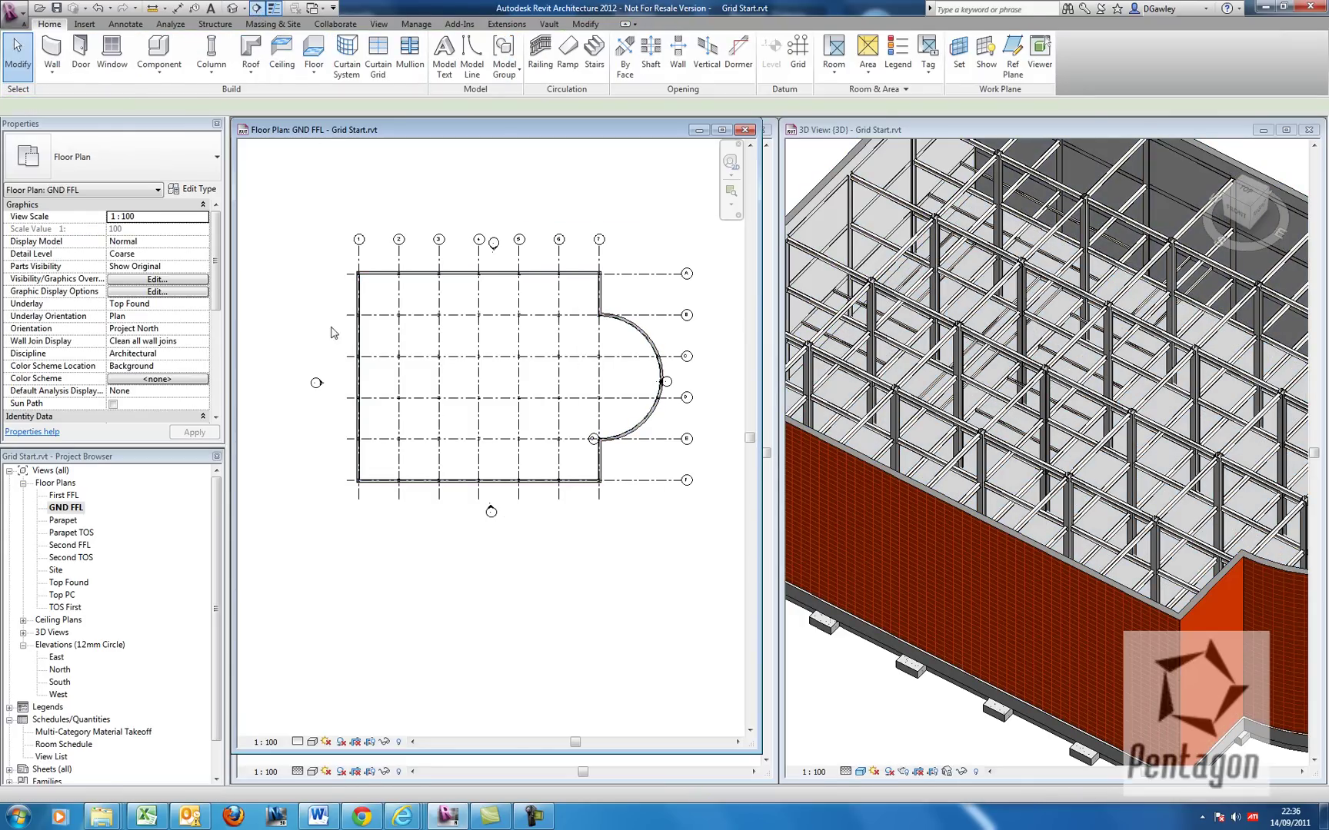
{"action": "left_click", "coordinate": [256, 10]}
{"action": "left_click", "coordinate": [380, 337]}
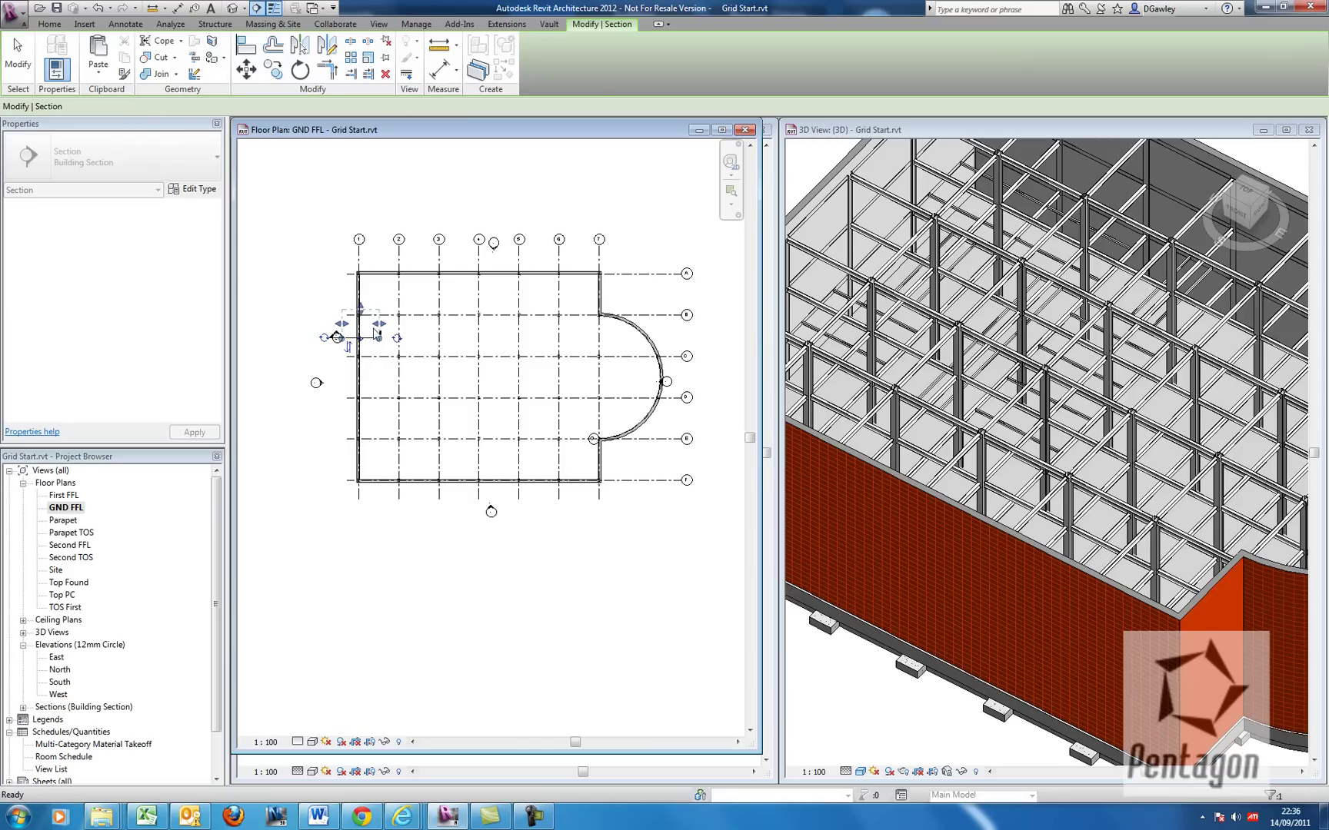
{"action": "scroll", "coordinate": [364, 318], "scroll_direction": "up", "scroll_amount": 5}
{"action": "key", "text": "Escape"}
{"action": "key", "text": "Escape"}
{"action": "double_click", "coordinate": [266, 383]}
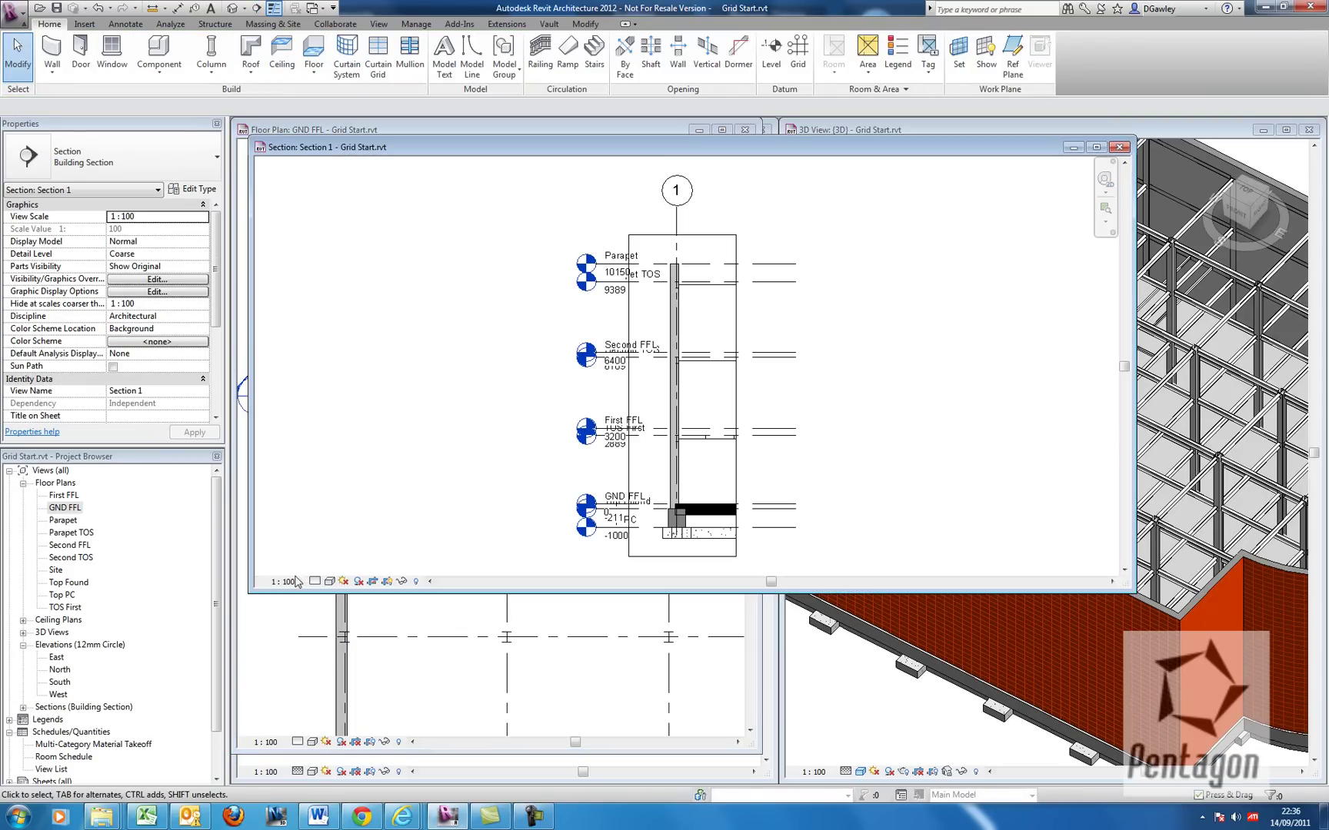
{"action": "left_click", "coordinate": [289, 582]}
Set Section 1 to 1:50 scale with Fine detail level.
{"action": "left_click", "coordinate": [288, 476]}
{"action": "left_click", "coordinate": [314, 581]}
{"action": "left_click", "coordinate": [334, 565]}
{"action": "scroll", "coordinate": [792, 539], "scroll_direction": "up", "scroll_amount": 5}
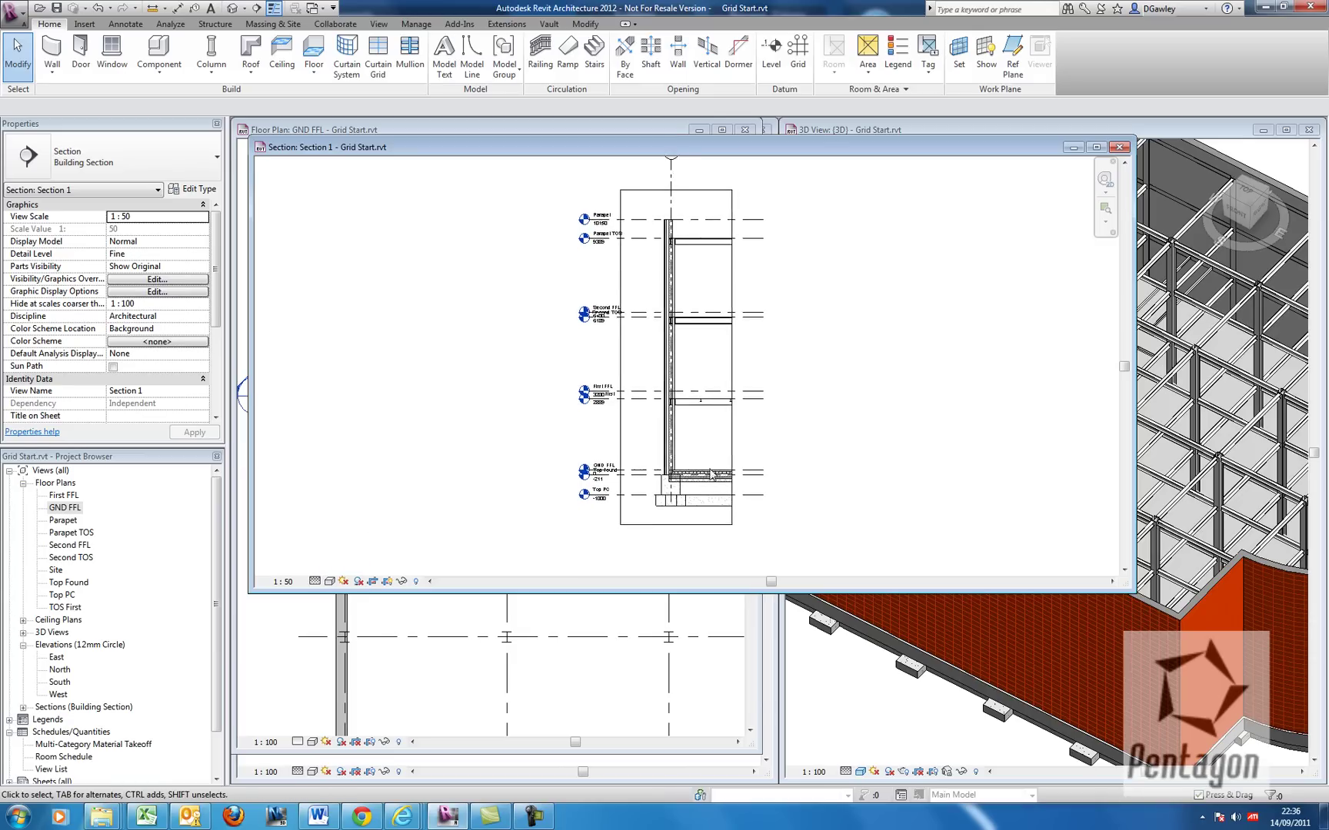
{"action": "scroll", "coordinate": [614, 431], "scroll_direction": "up", "scroll_amount": 2}
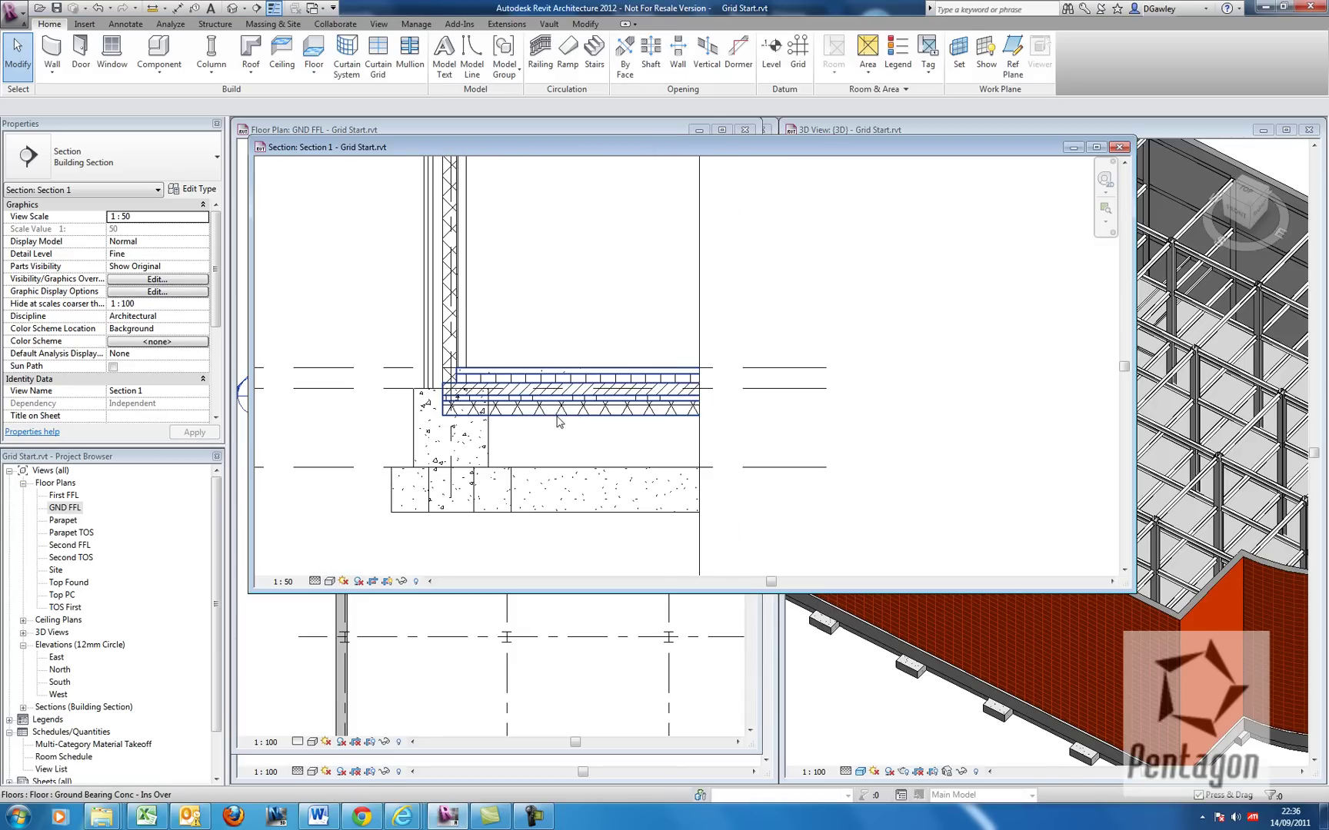
{"action": "scroll", "coordinate": [508, 331], "scroll_direction": "up", "scroll_amount": 3}
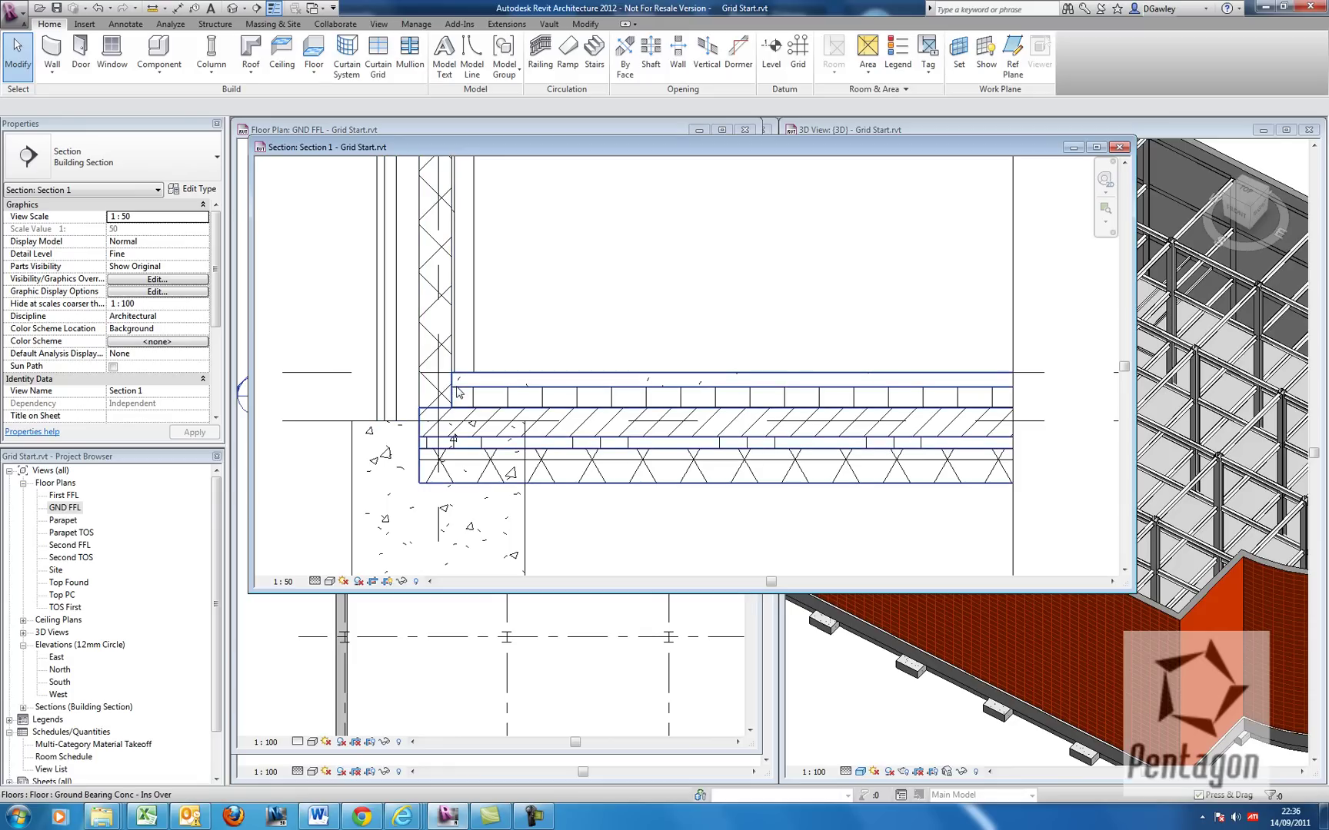
Change the ground floor slab to 160mm Concrete with Corus-ComFlor 51.
{"action": "left_click", "coordinate": [562, 381]}
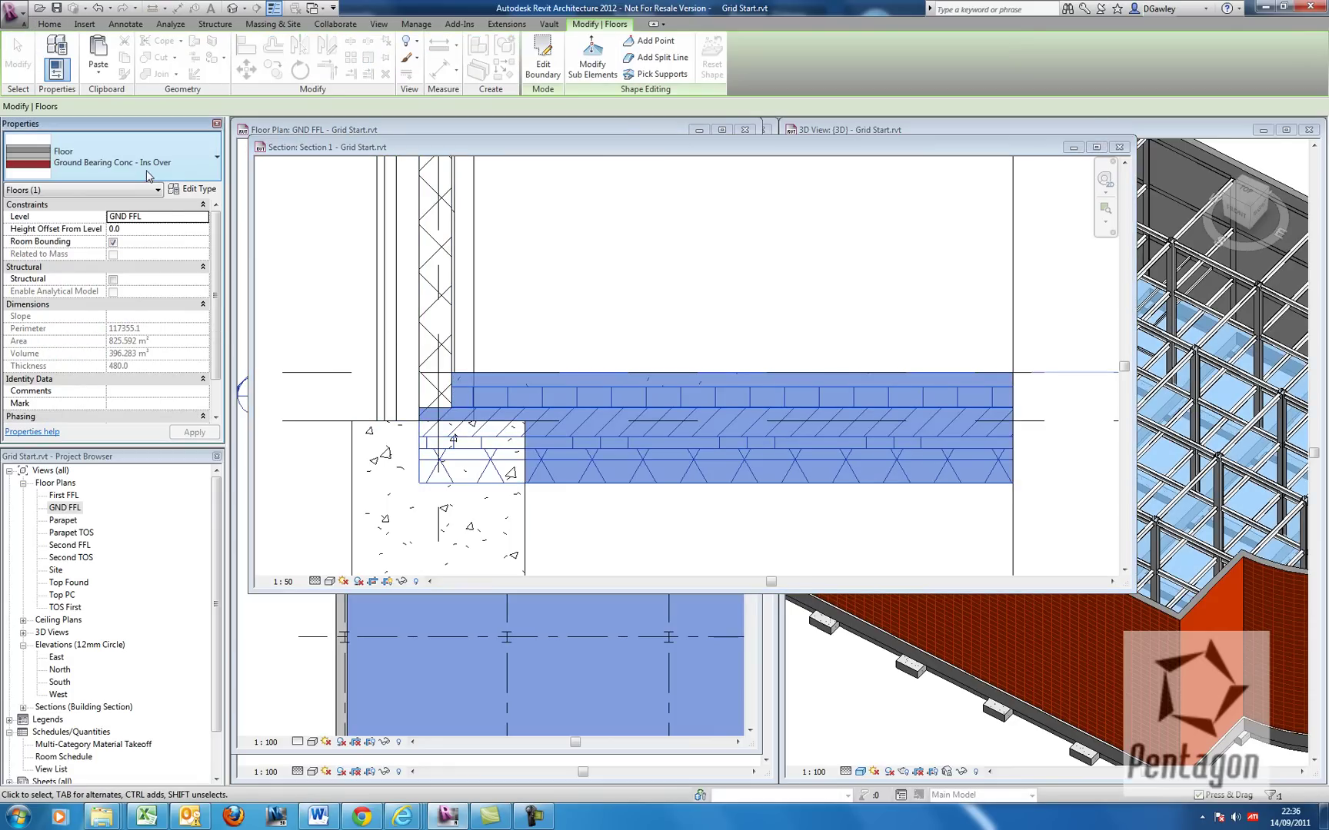
{"action": "left_click", "coordinate": [147, 170]}
{"action": "left_click", "coordinate": [103, 211]}
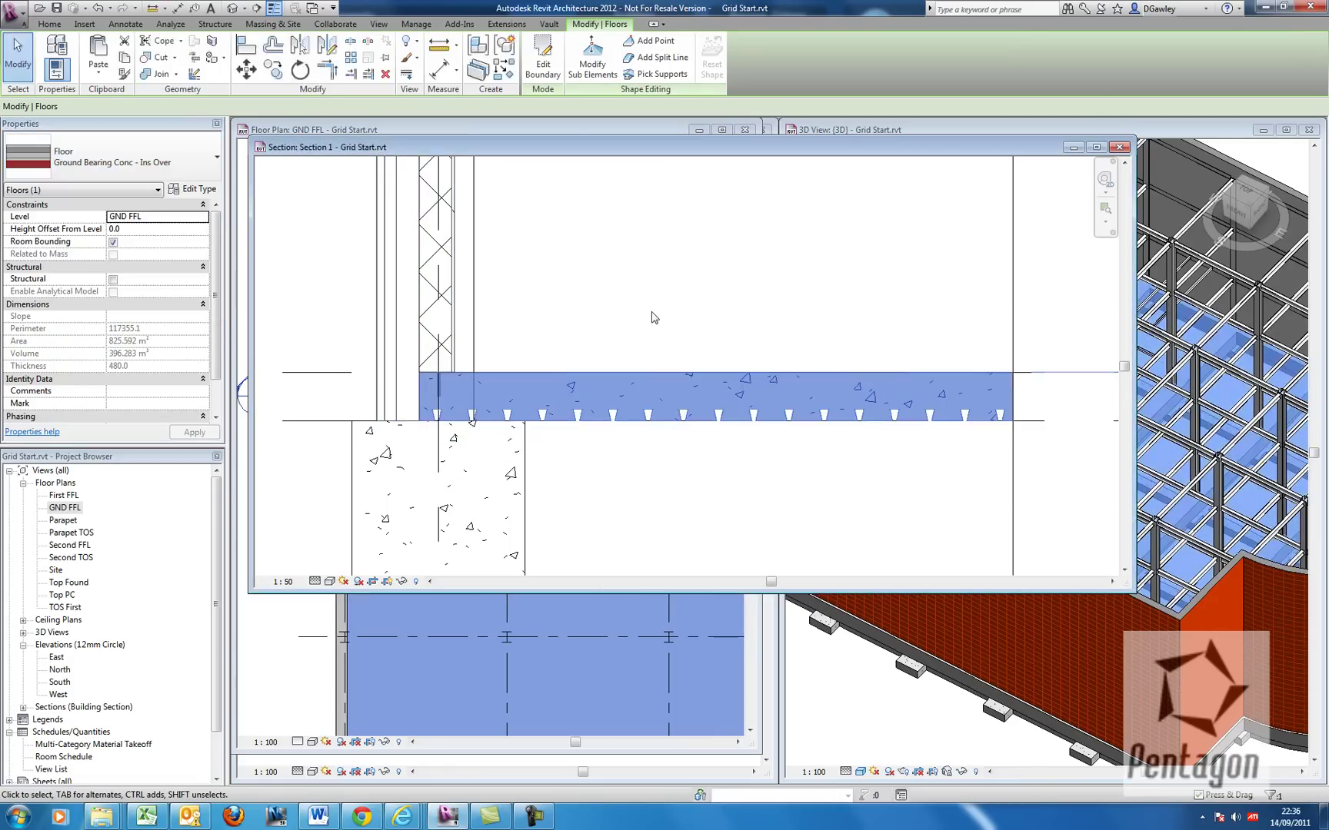
{"action": "left_click", "coordinate": [526, 358]}
{"action": "scroll", "coordinate": [434, 372], "scroll_direction": "up", "scroll_amount": 2}
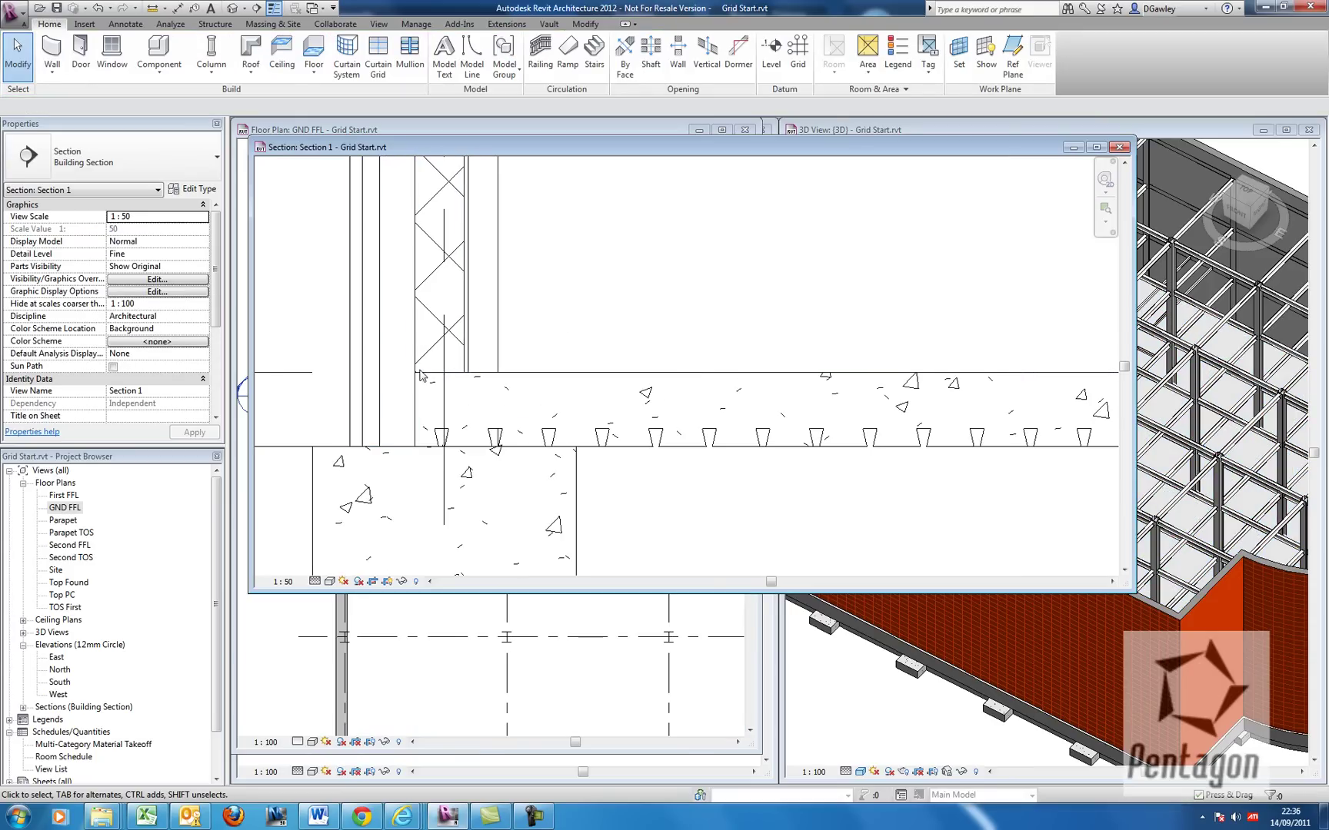
{"action": "scroll", "coordinate": [435, 371], "scroll_direction": "down", "scroll_amount": 5}
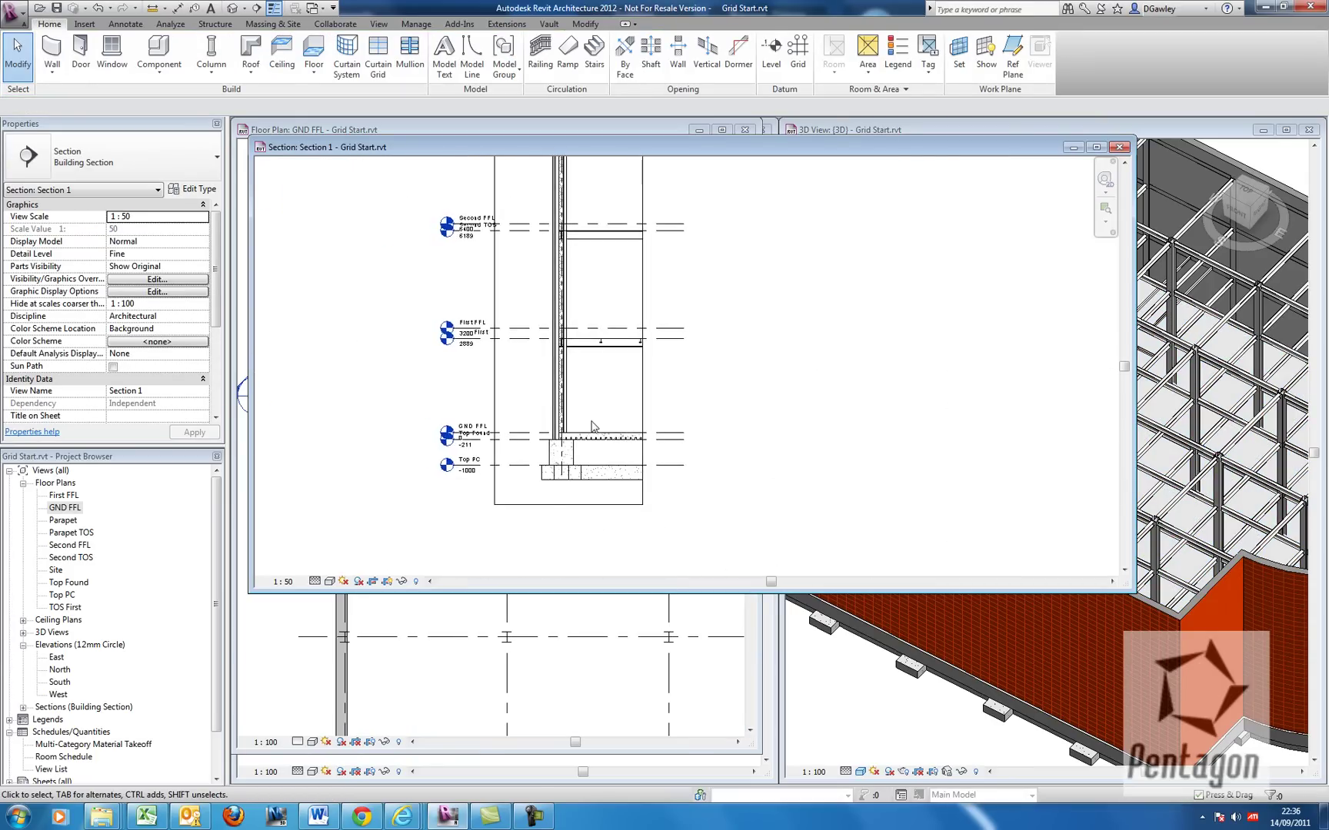
Copy the ground floor slab and paste it aligned to the First FFL level.
{"action": "left_click", "coordinate": [599, 450]}
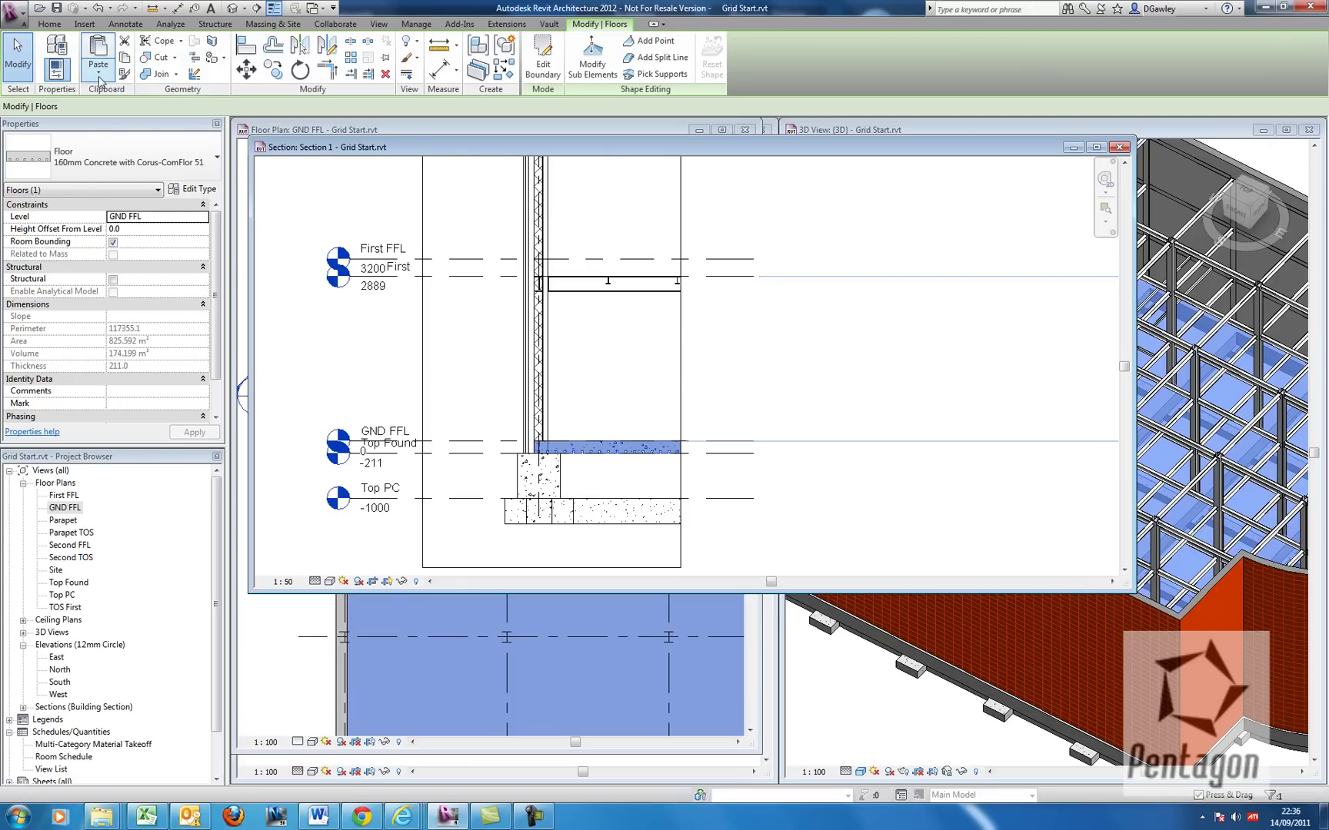
{"action": "left_click", "coordinate": [98, 73]}
{"action": "left_click", "coordinate": [139, 134]}
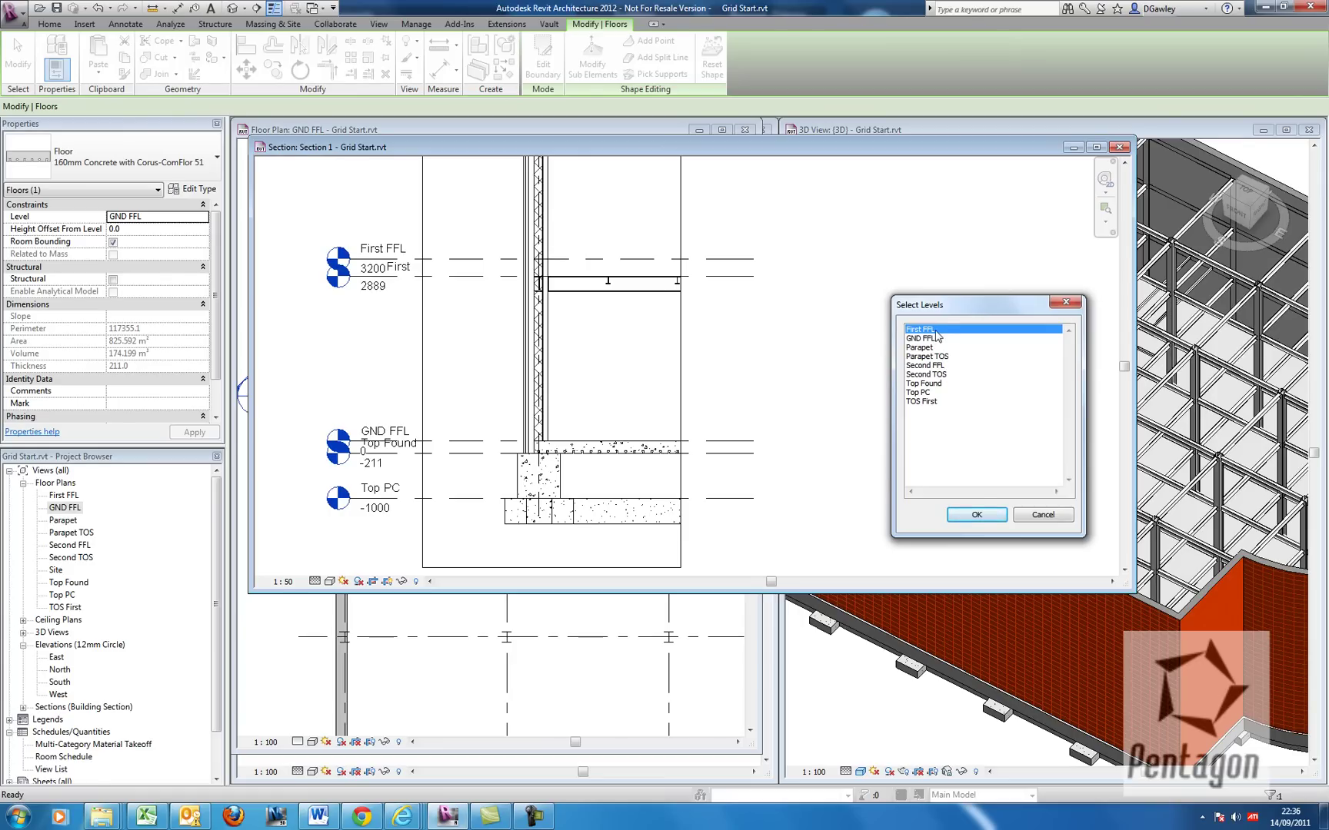
{"action": "left_click", "coordinate": [976, 515]}
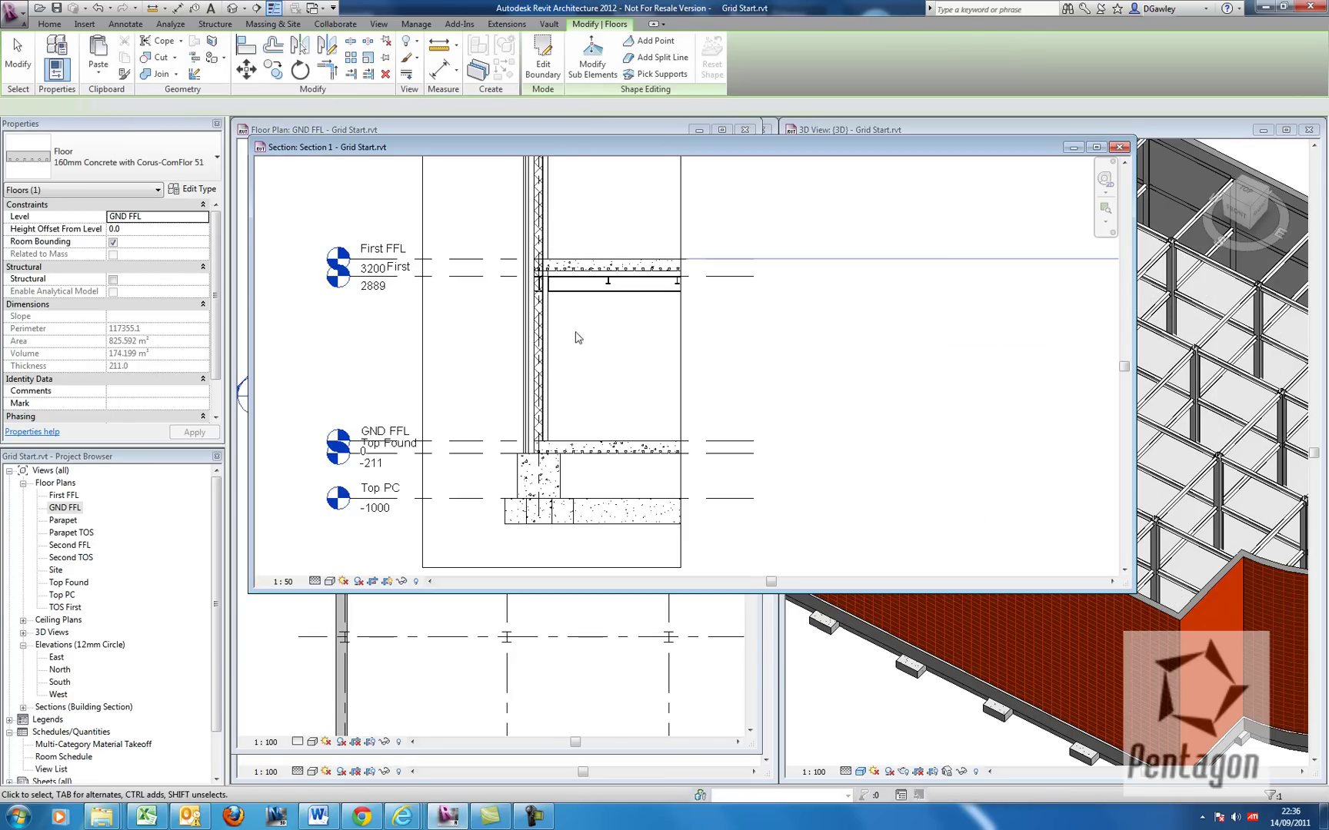
{"action": "scroll", "coordinate": [551, 281], "scroll_direction": "up", "scroll_amount": 2}
{"action": "key", "text": "Escape"}
{"action": "scroll", "coordinate": [551, 282], "scroll_direction": "up", "scroll_amount": 4}
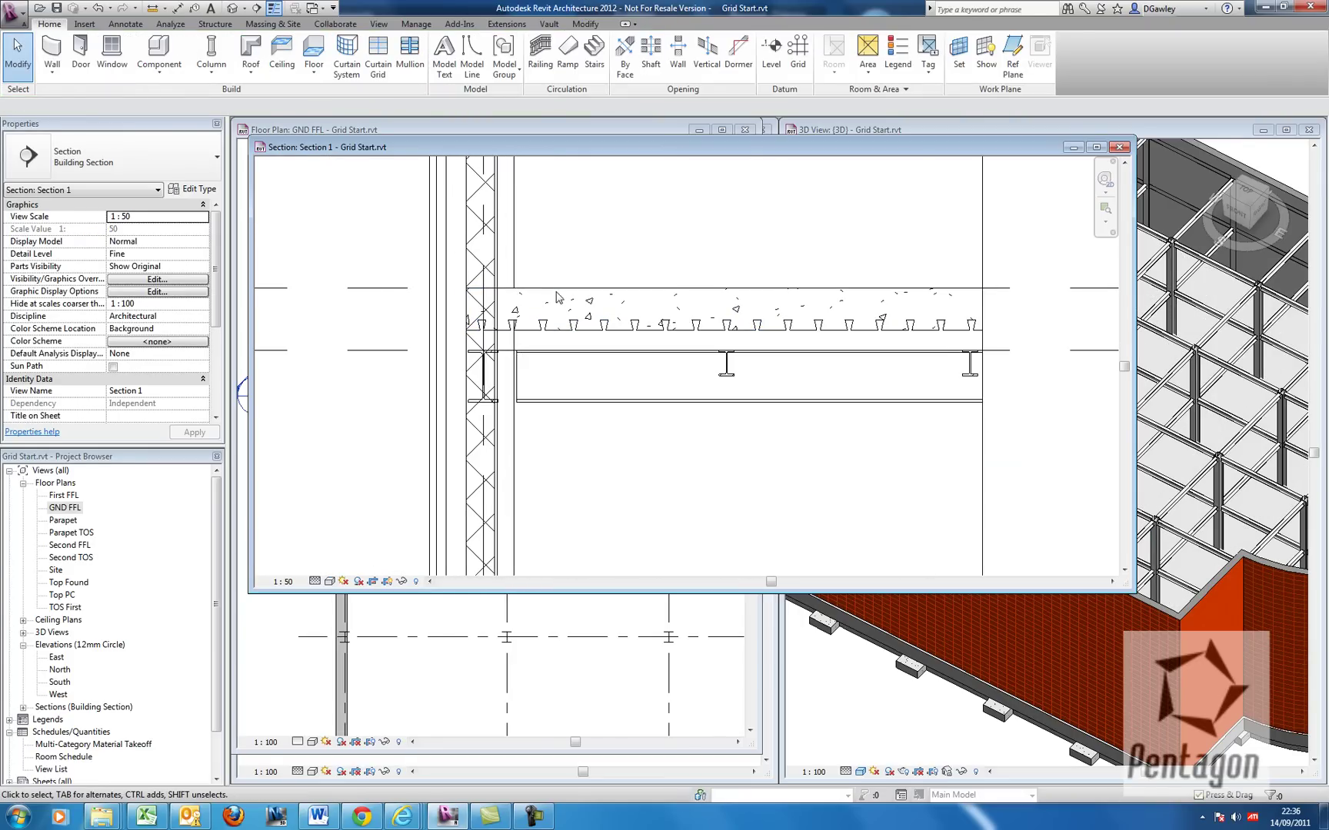
Change the First FFL floor type to Beam and Block 225mm Susp Ground.
{"action": "left_click", "coordinate": [556, 296]}
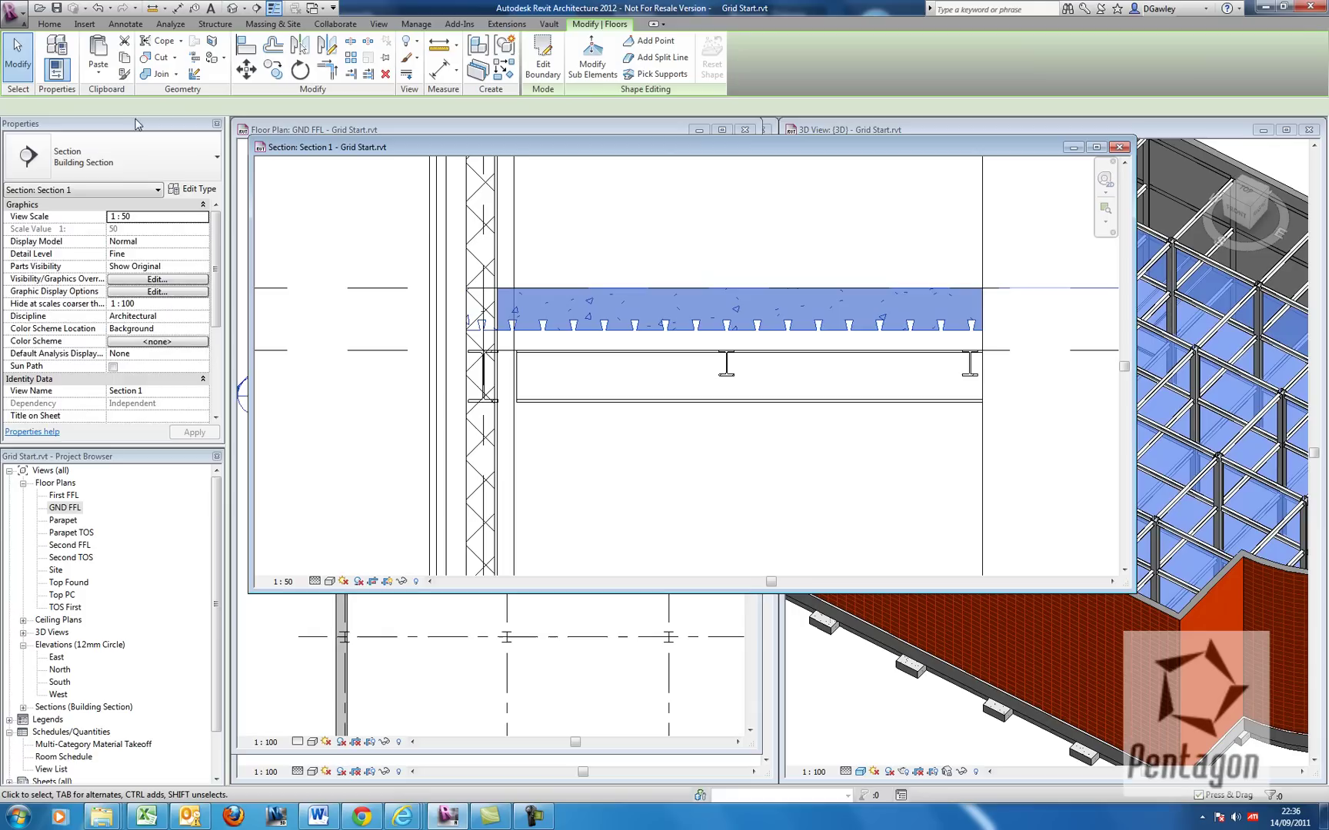
{"action": "left_click", "coordinate": [144, 165]}
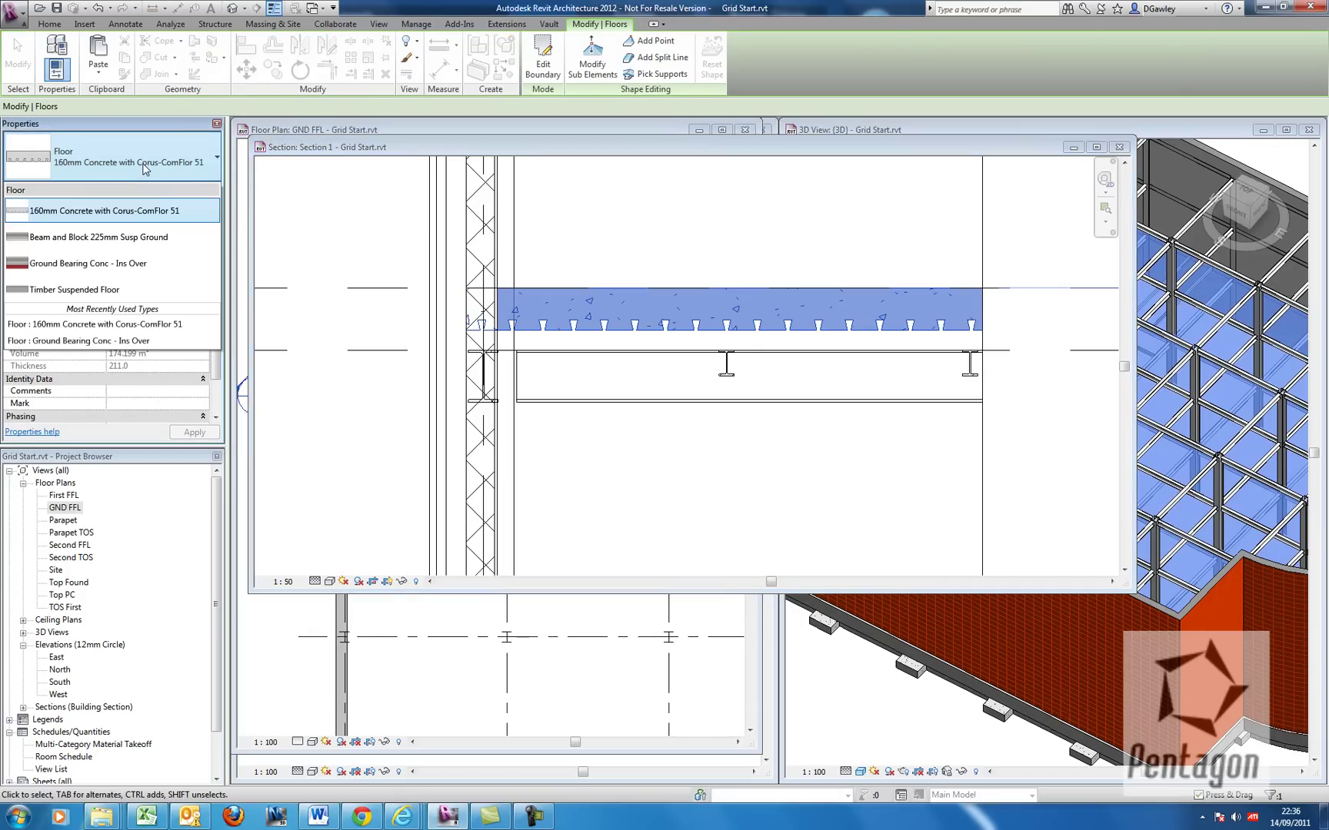
{"action": "left_click", "coordinate": [133, 263]}
{"action": "left_click", "coordinate": [132, 157]}
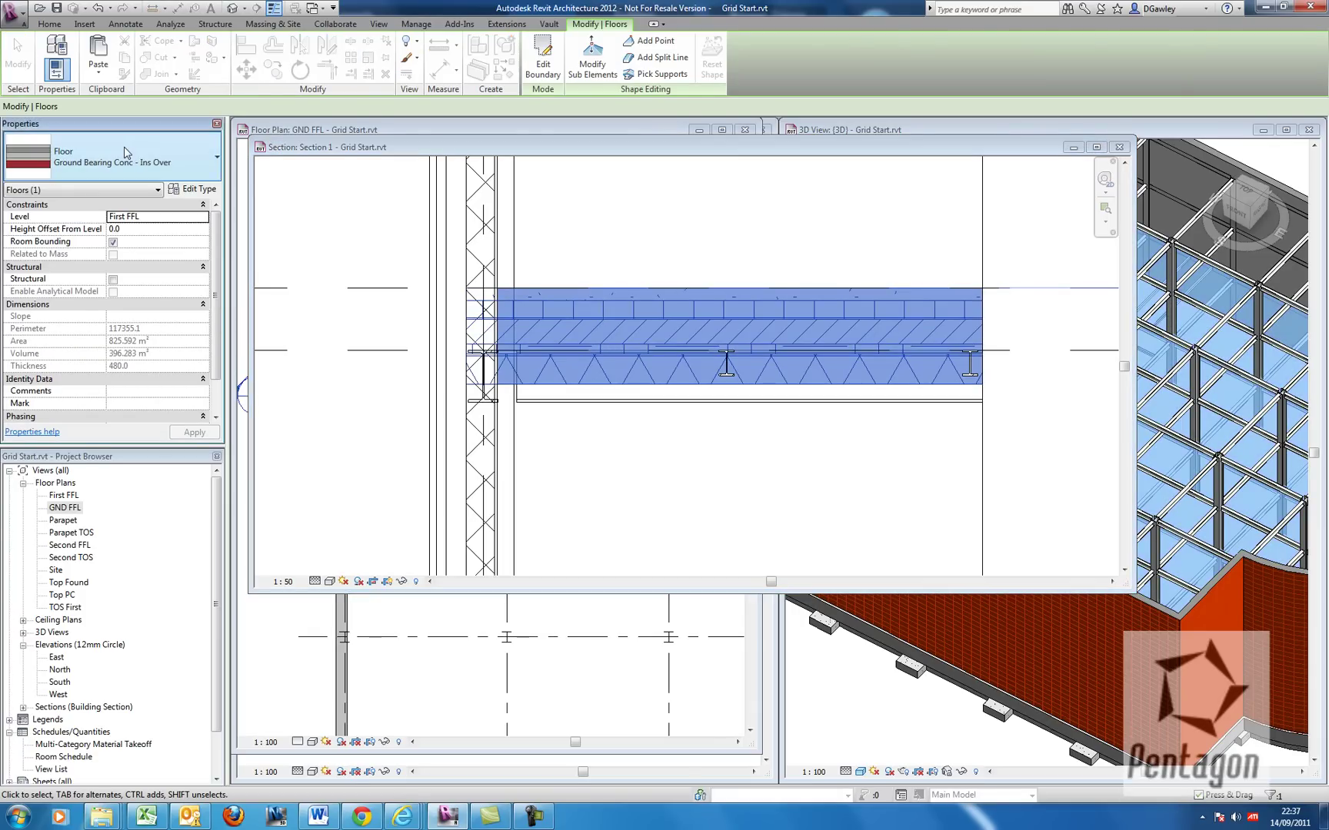
{"action": "left_click", "coordinate": [85, 236]}
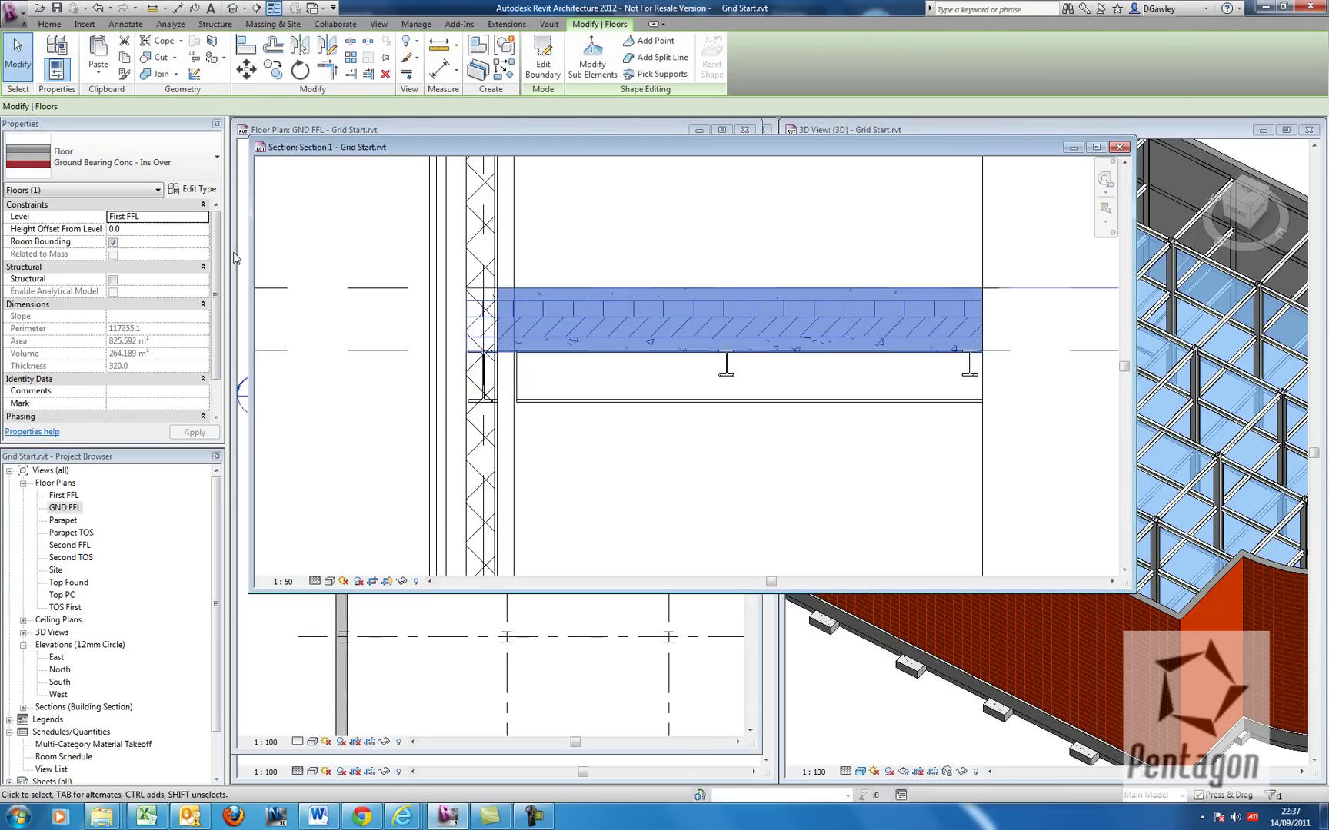
{"action": "left_click", "coordinate": [421, 289]}
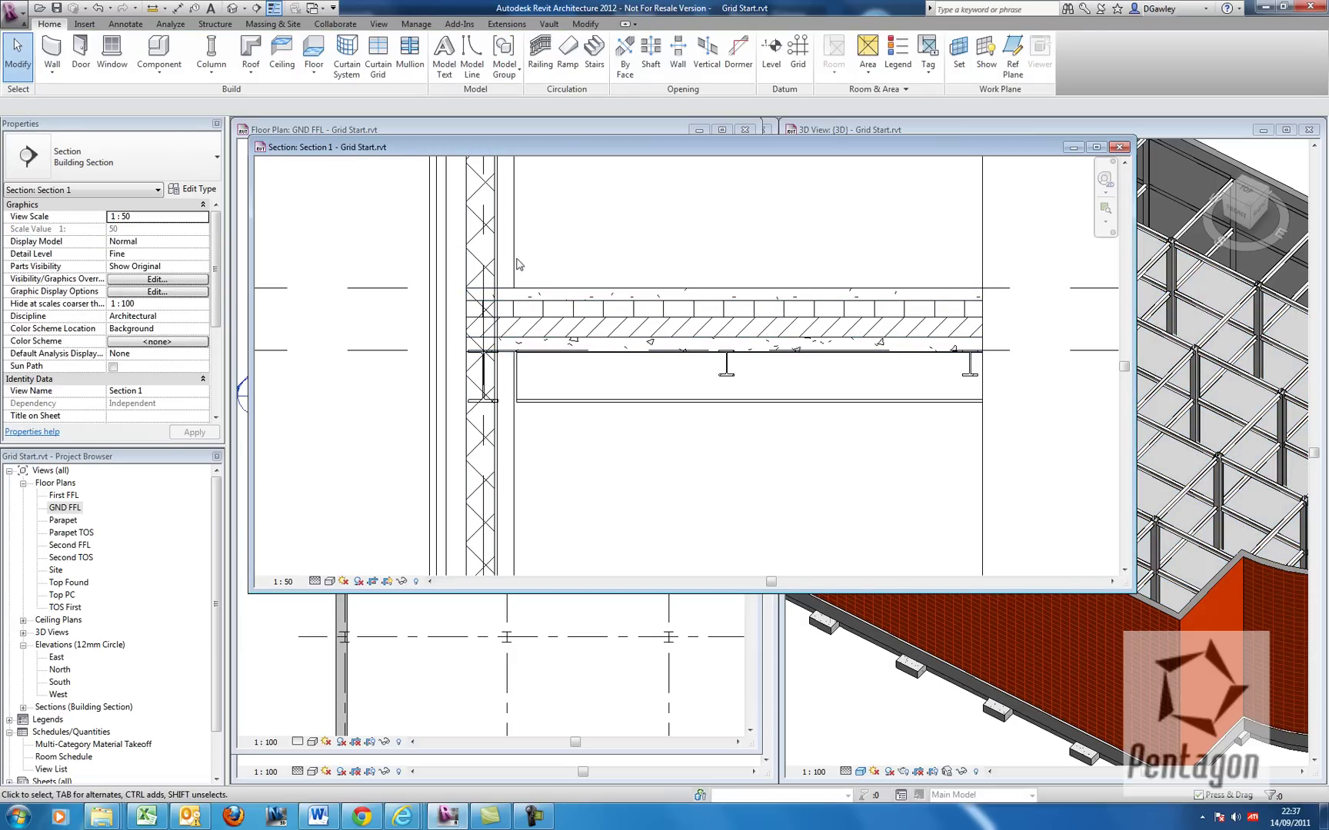
Re-finish the First FFL floor boundary so it joins and cuts the walls, then close the plan.
{"action": "left_click", "coordinate": [536, 297]}
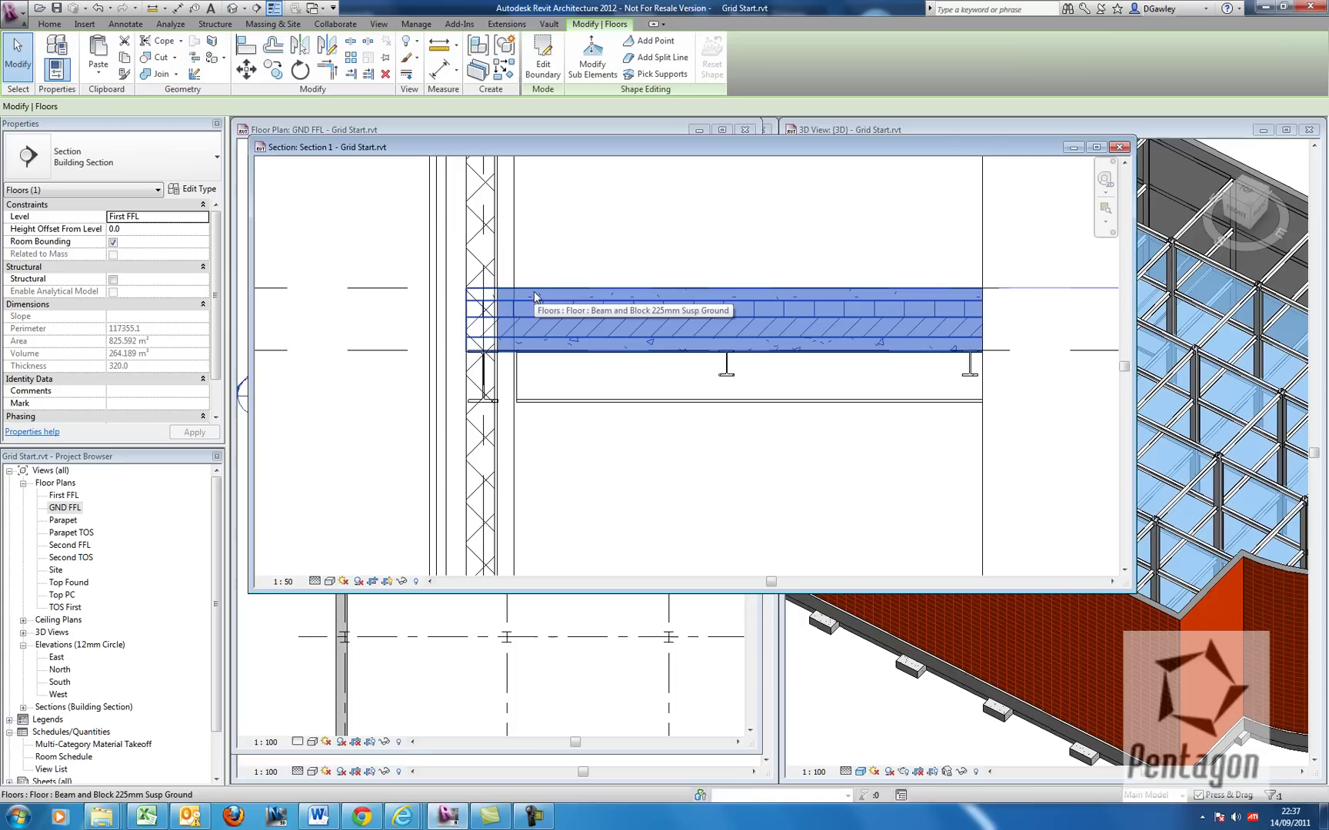
{"action": "left_click", "coordinate": [542, 62]}
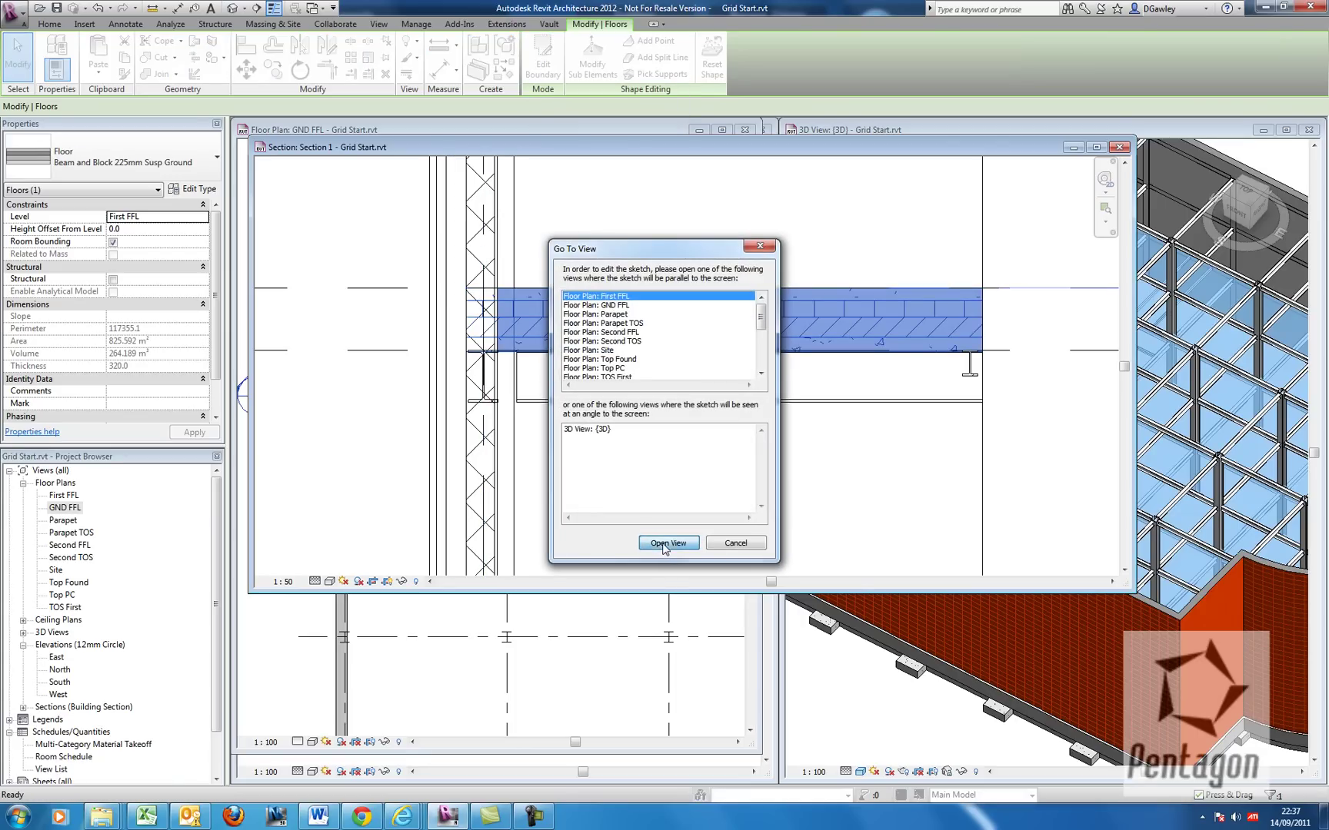
{"action": "left_click", "coordinate": [666, 544]}
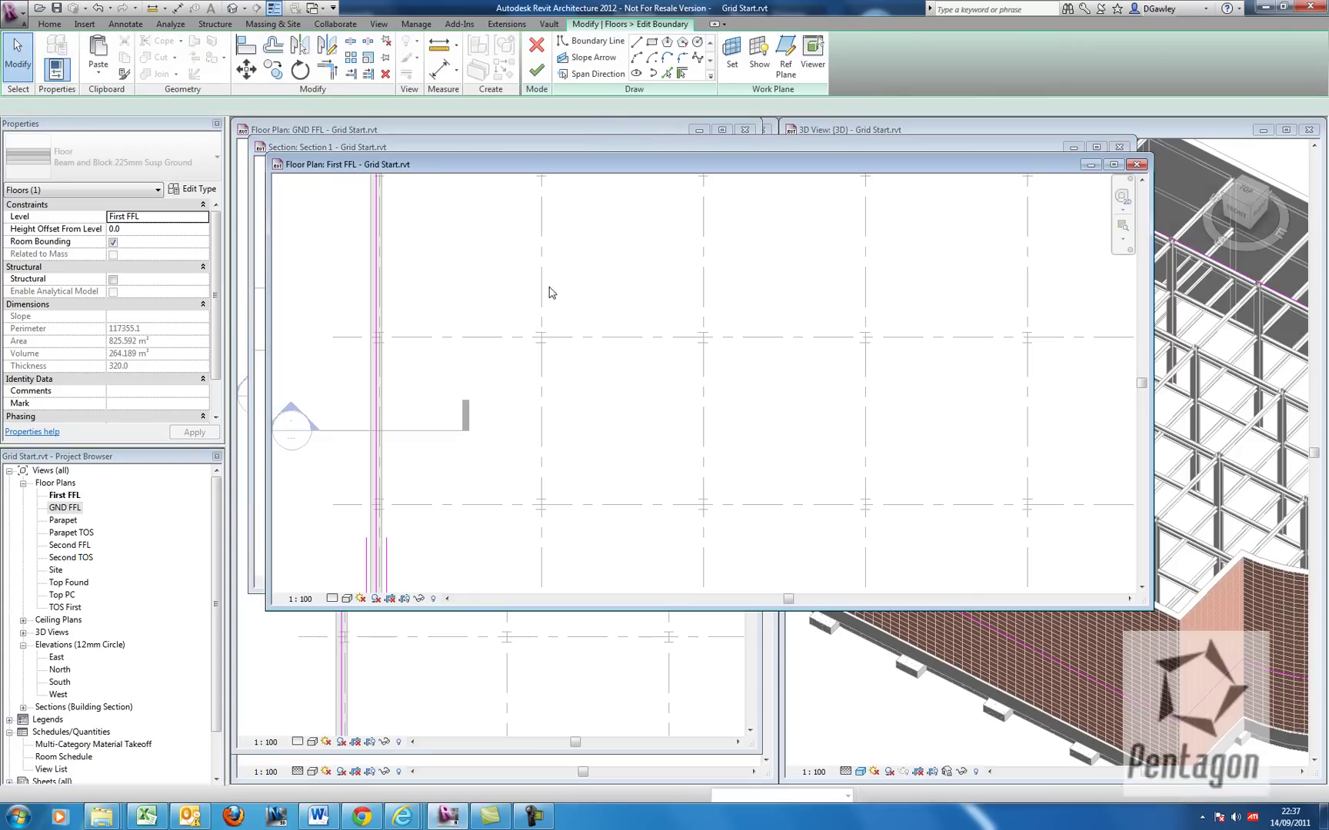
{"action": "left_click", "coordinate": [535, 73]}
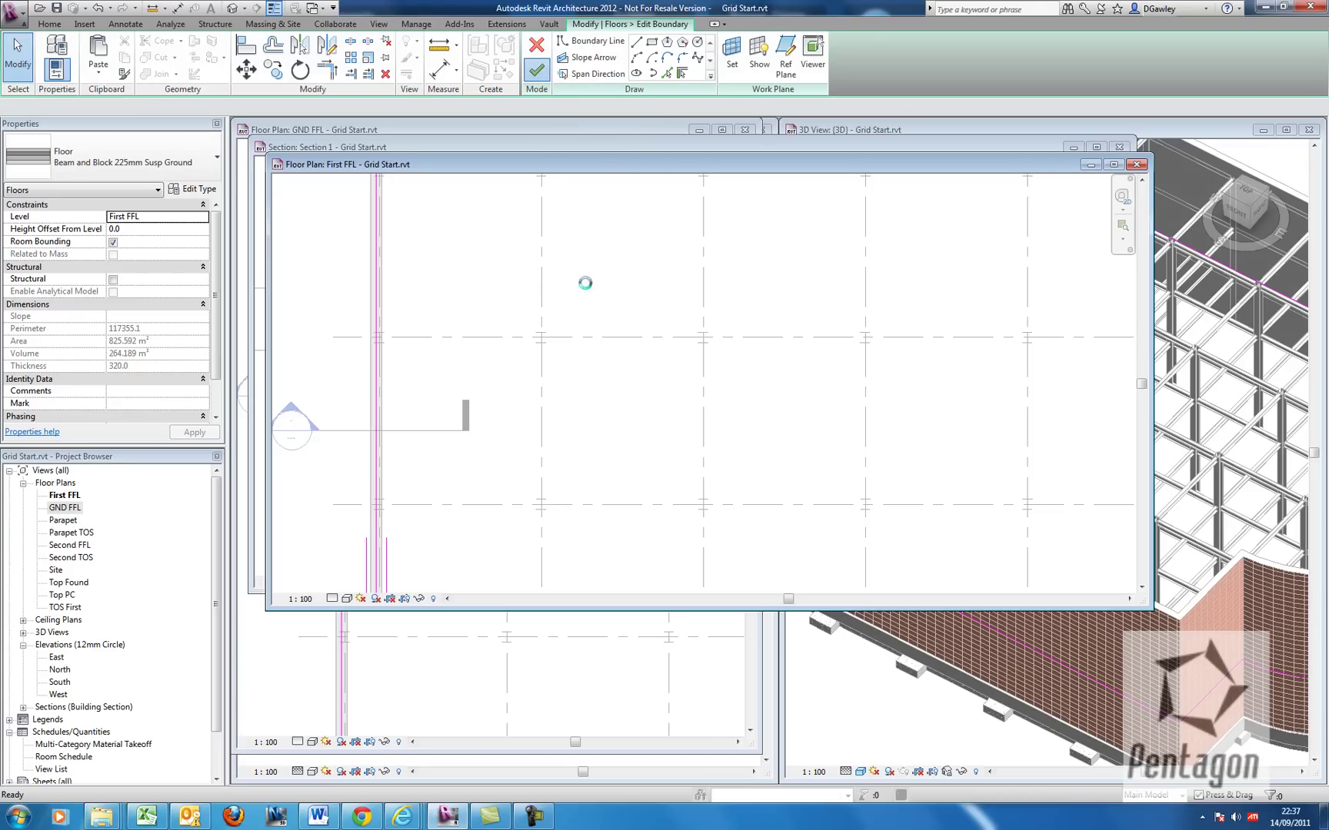
{"action": "left_click", "coordinate": [705, 428]}
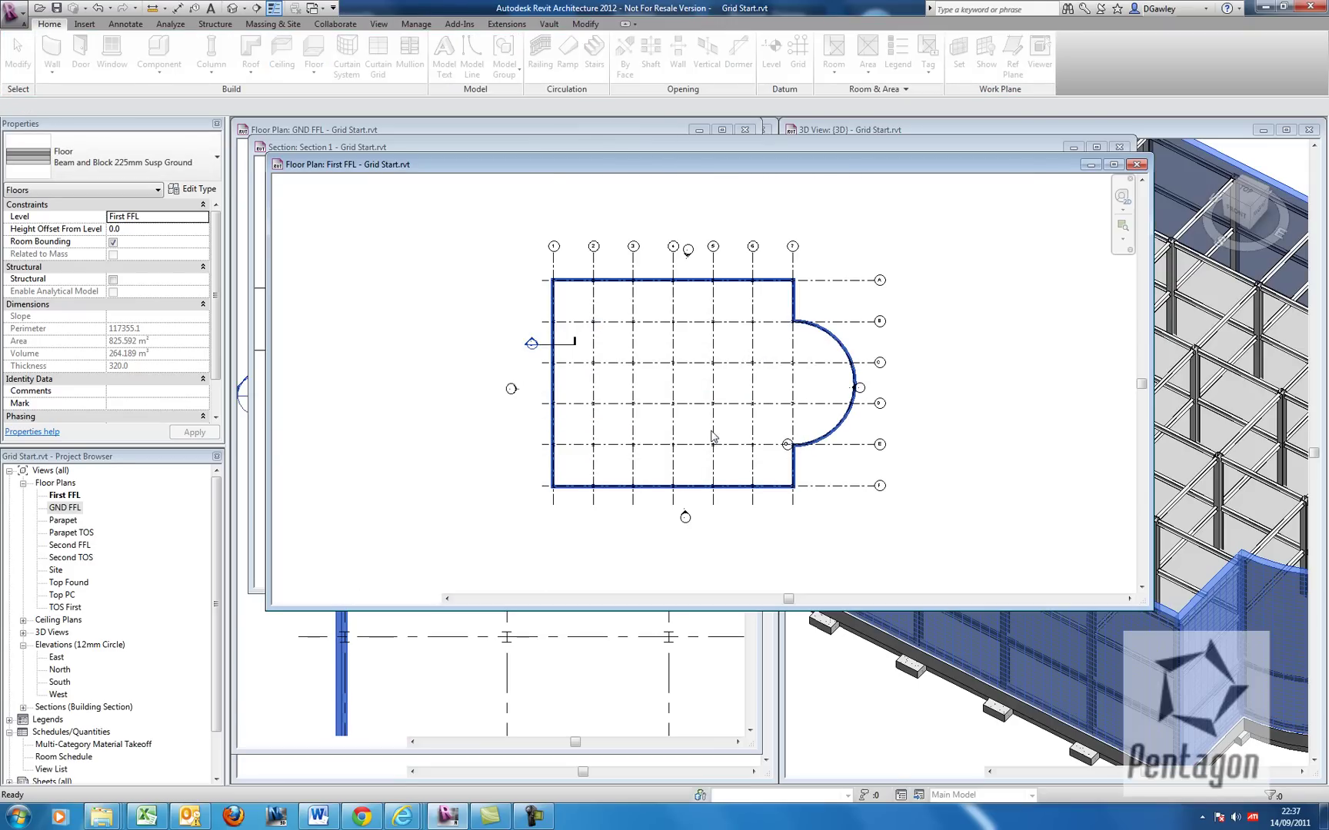
{"action": "left_click", "coordinate": [1136, 165]}
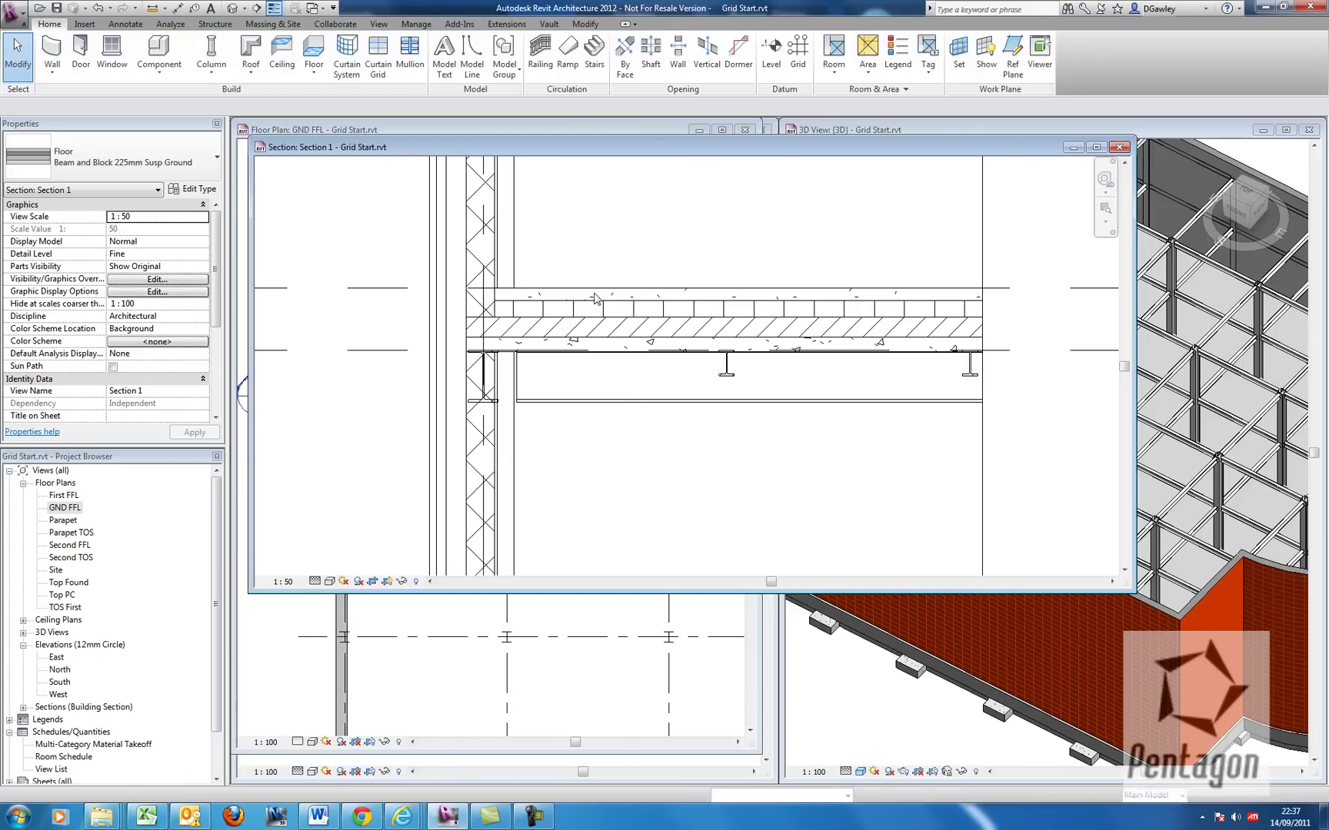
{"action": "left_click", "coordinate": [590, 254]}
Paste a copy of the First FFL floor aligned to the Second FFL level.
{"action": "scroll", "coordinate": [558, 313], "scroll_direction": "down", "scroll_amount": 5}
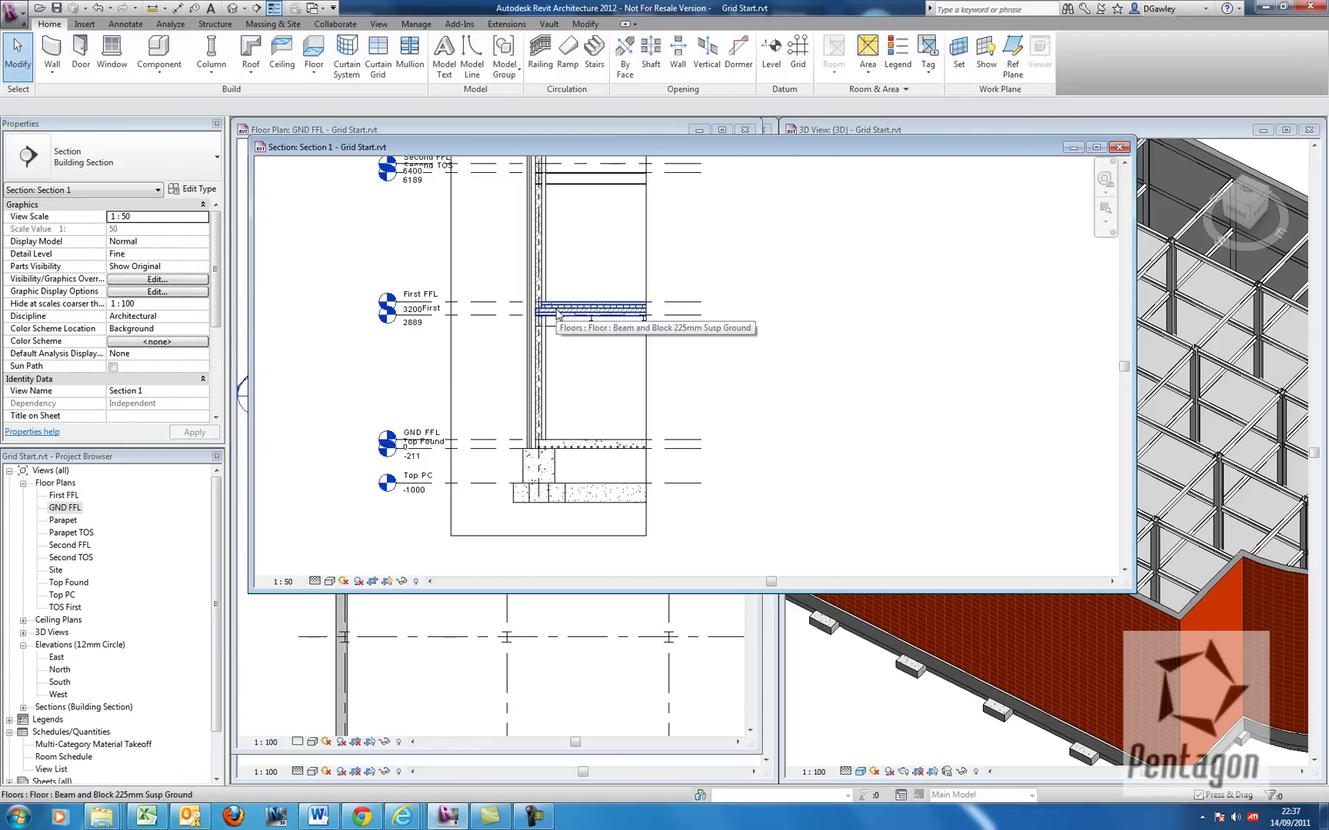
{"action": "middle_click_drag", "start_coordinate": [558, 313], "coordinate": [569, 471]}
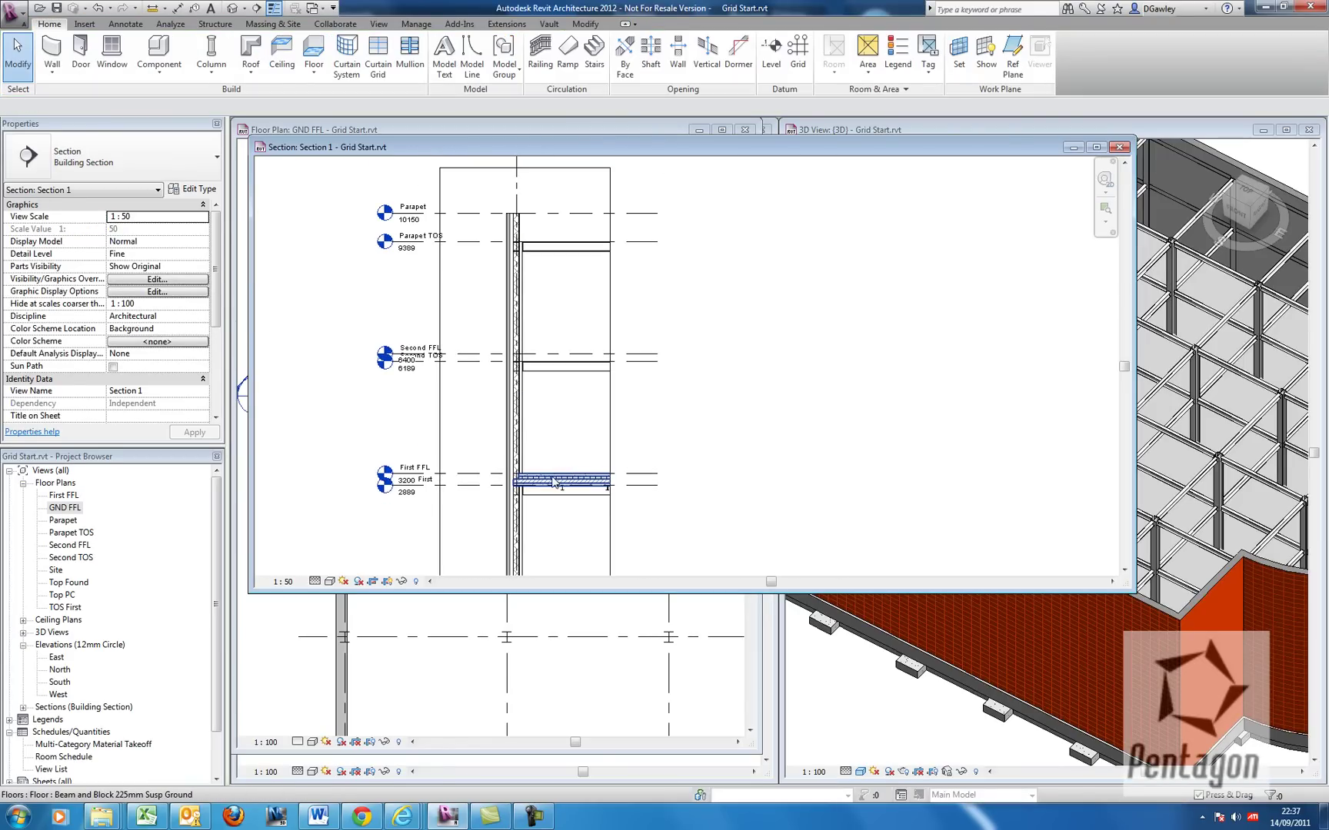
{"action": "left_click", "coordinate": [553, 483]}
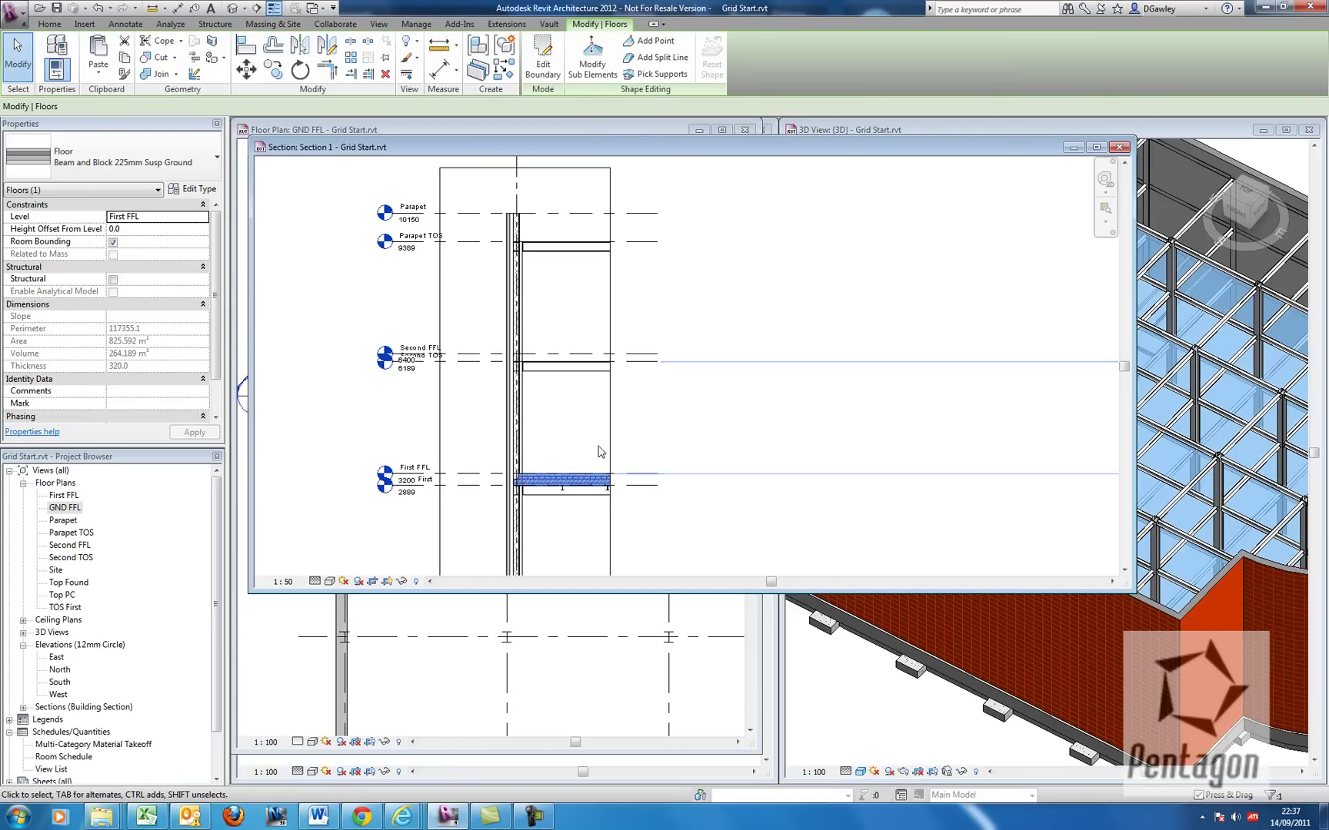
{"action": "middle_click_drag", "start_coordinate": [604, 452], "coordinate": [594, 322]}
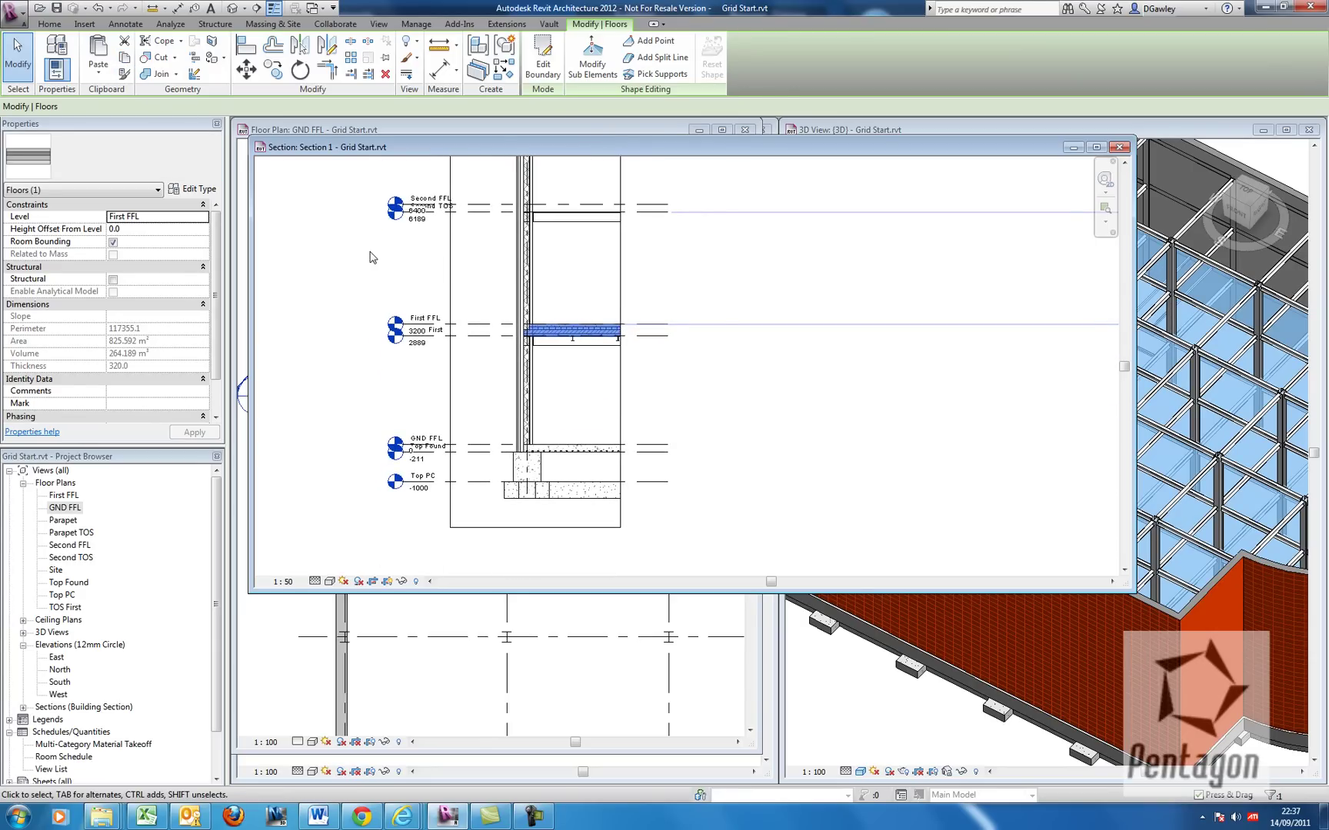
{"action": "left_click", "coordinate": [98, 76]}
{"action": "left_click", "coordinate": [150, 125]}
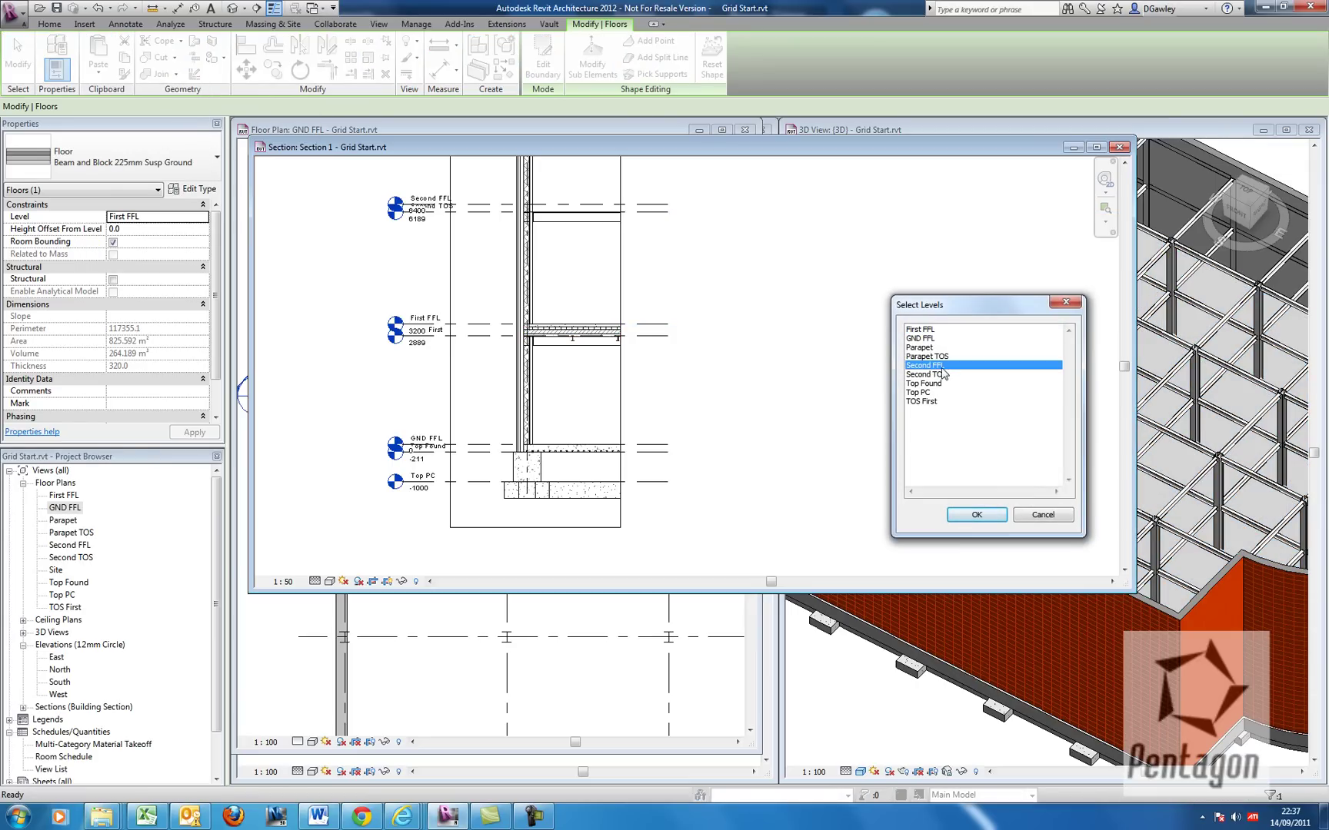
{"action": "left_click", "coordinate": [976, 515]}
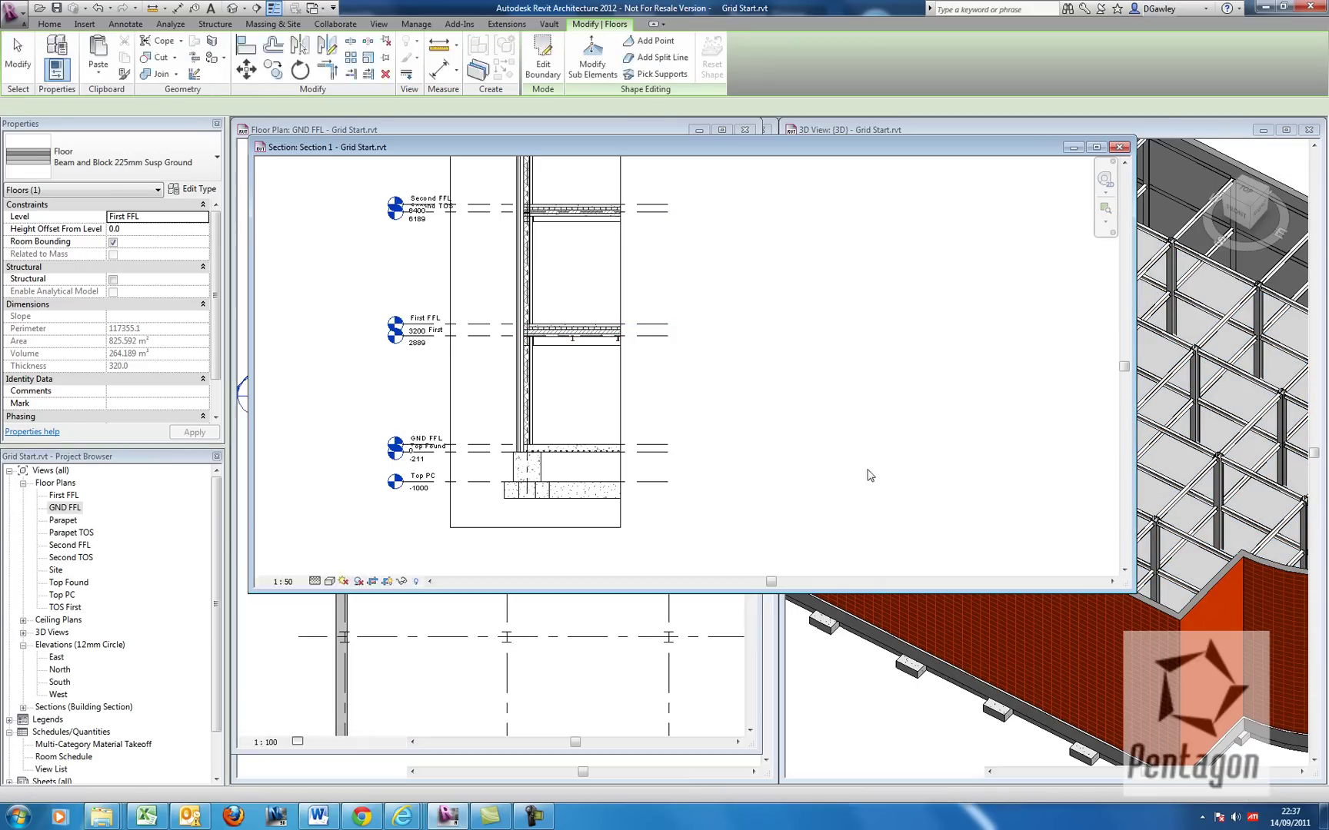
Re-finish the Second FFL floor boundary so it cuts into the walls, then close the plan.
{"action": "left_click", "coordinate": [559, 195]}
{"action": "left_click", "coordinate": [569, 209]}
{"action": "left_click", "coordinate": [562, 72]}
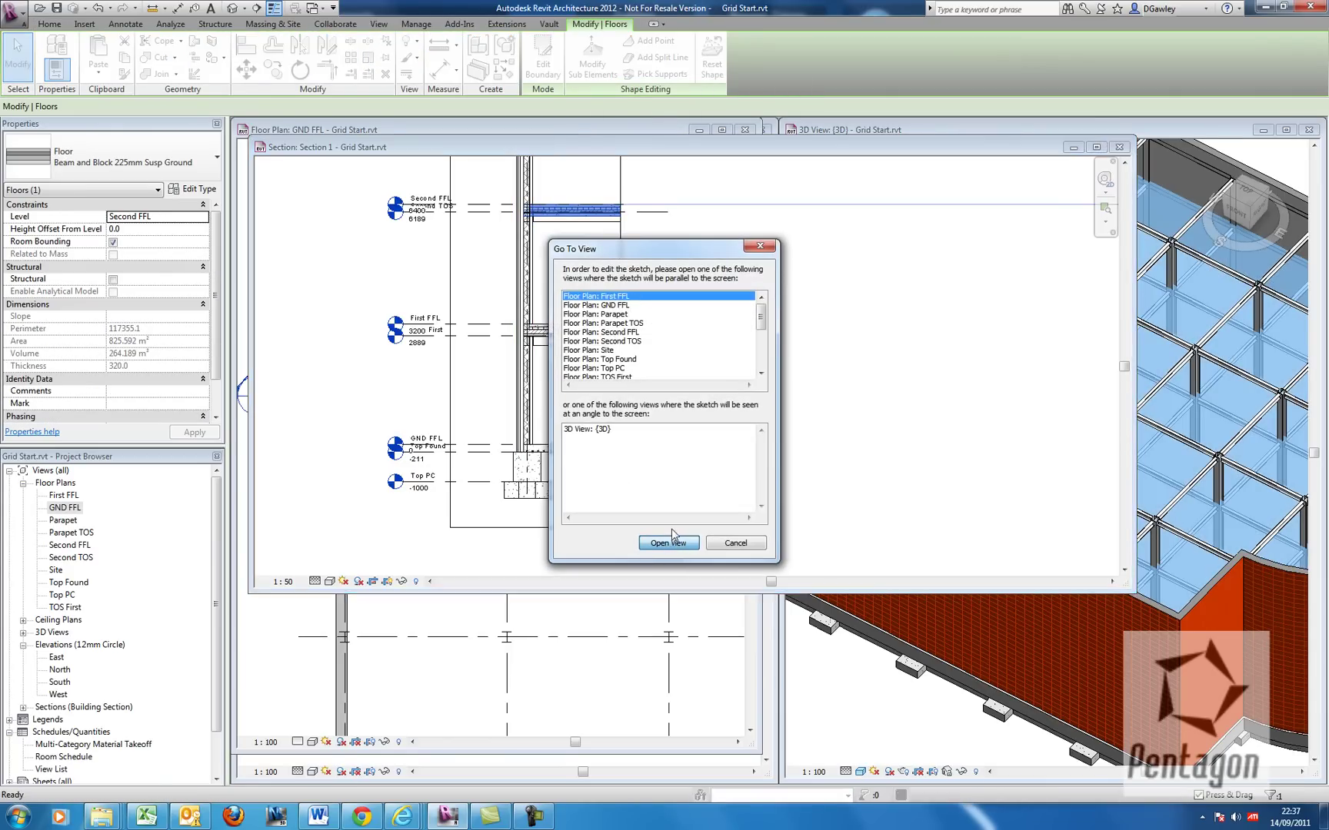
{"action": "left_click", "coordinate": [668, 544]}
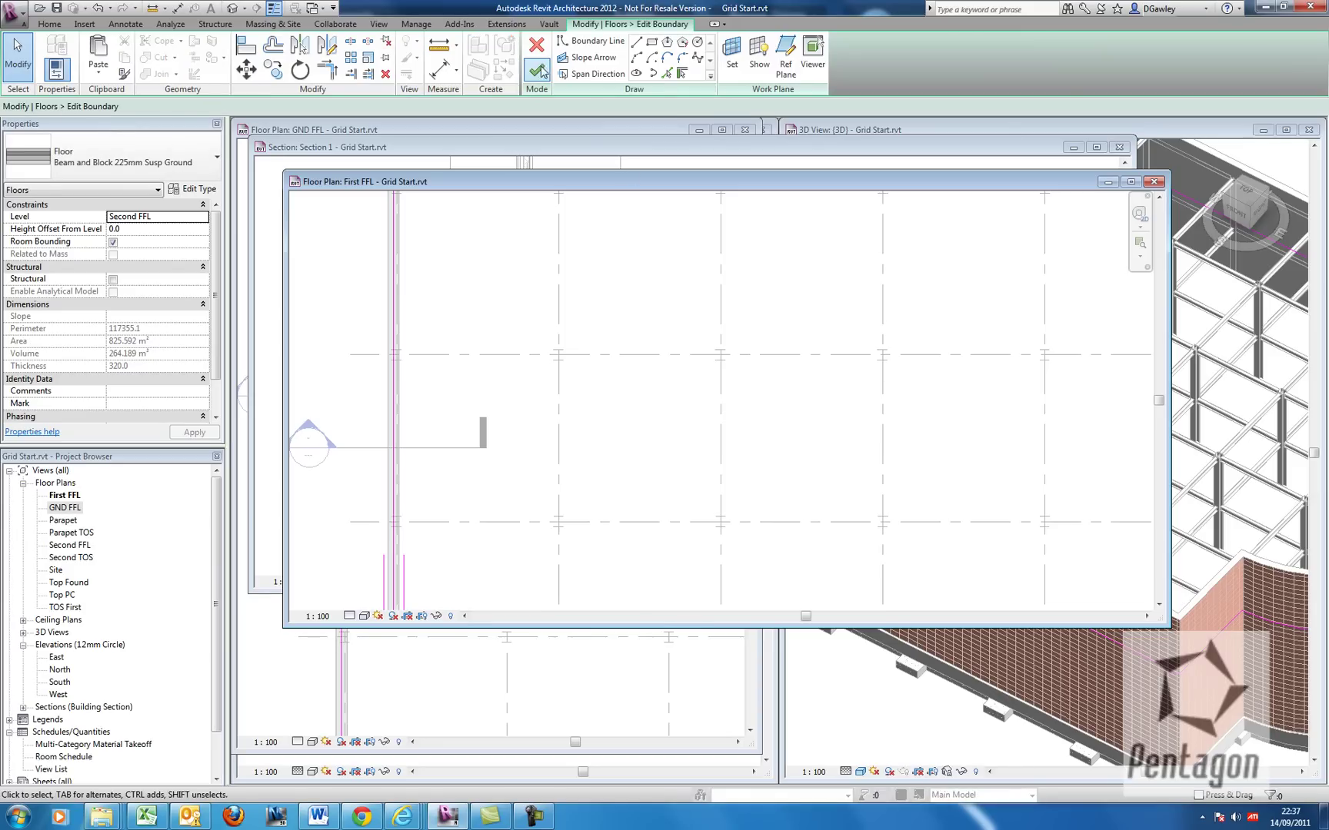
{"action": "left_click", "coordinate": [537, 70]}
{"action": "left_click", "coordinate": [764, 425]}
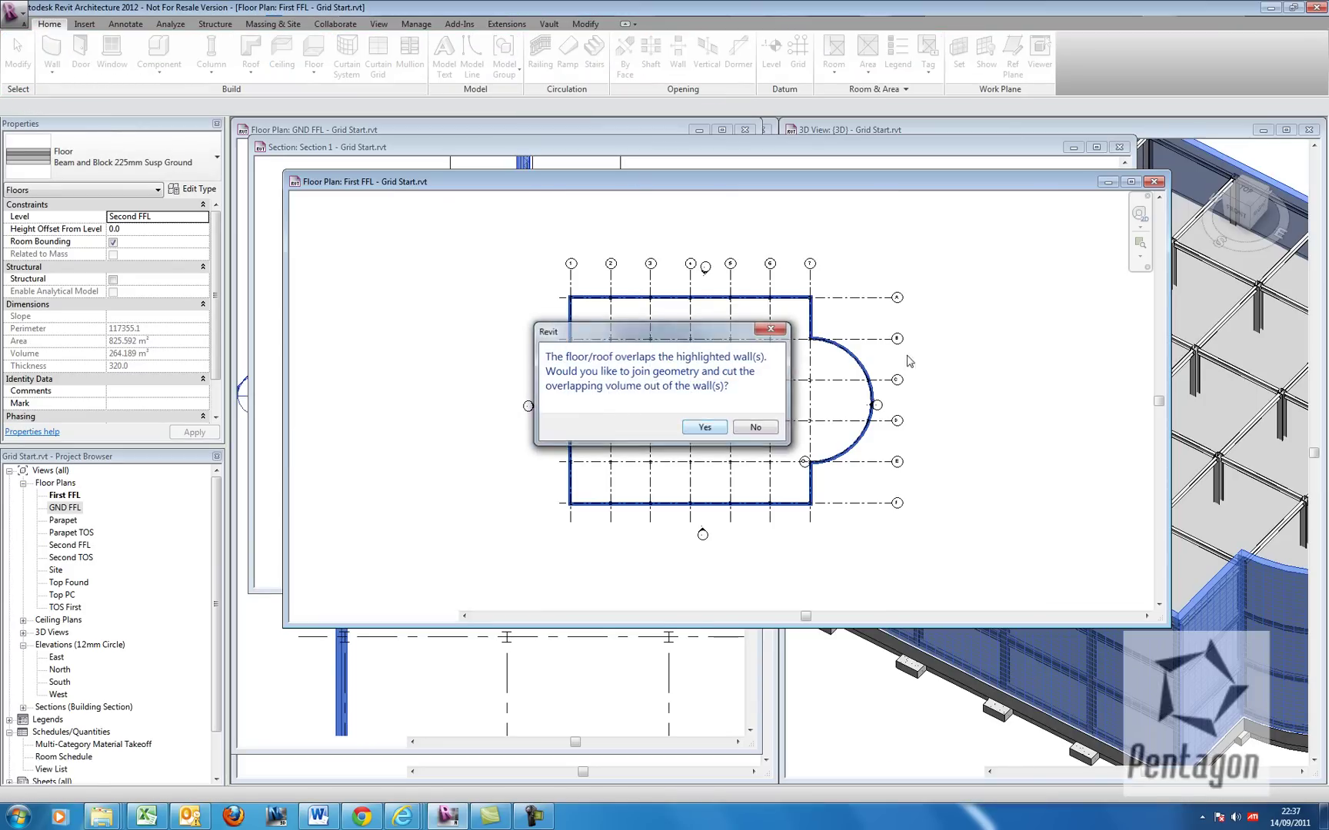
{"action": "left_click", "coordinate": [1156, 181]}
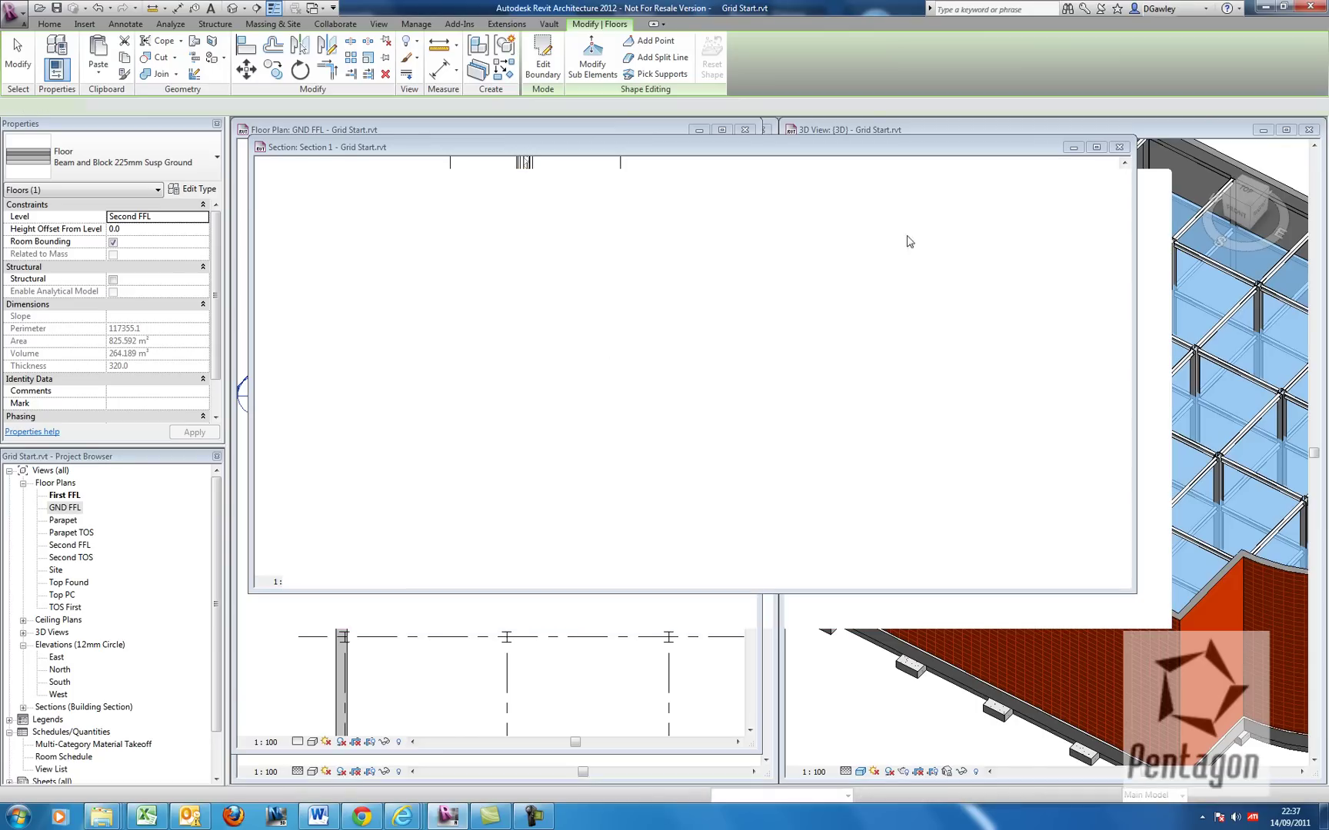
{"action": "left_click", "coordinate": [597, 293]}
Check the Second FFL floor's type in the floor type list.
{"action": "scroll", "coordinate": [538, 265], "scroll_direction": "up", "scroll_amount": 2}
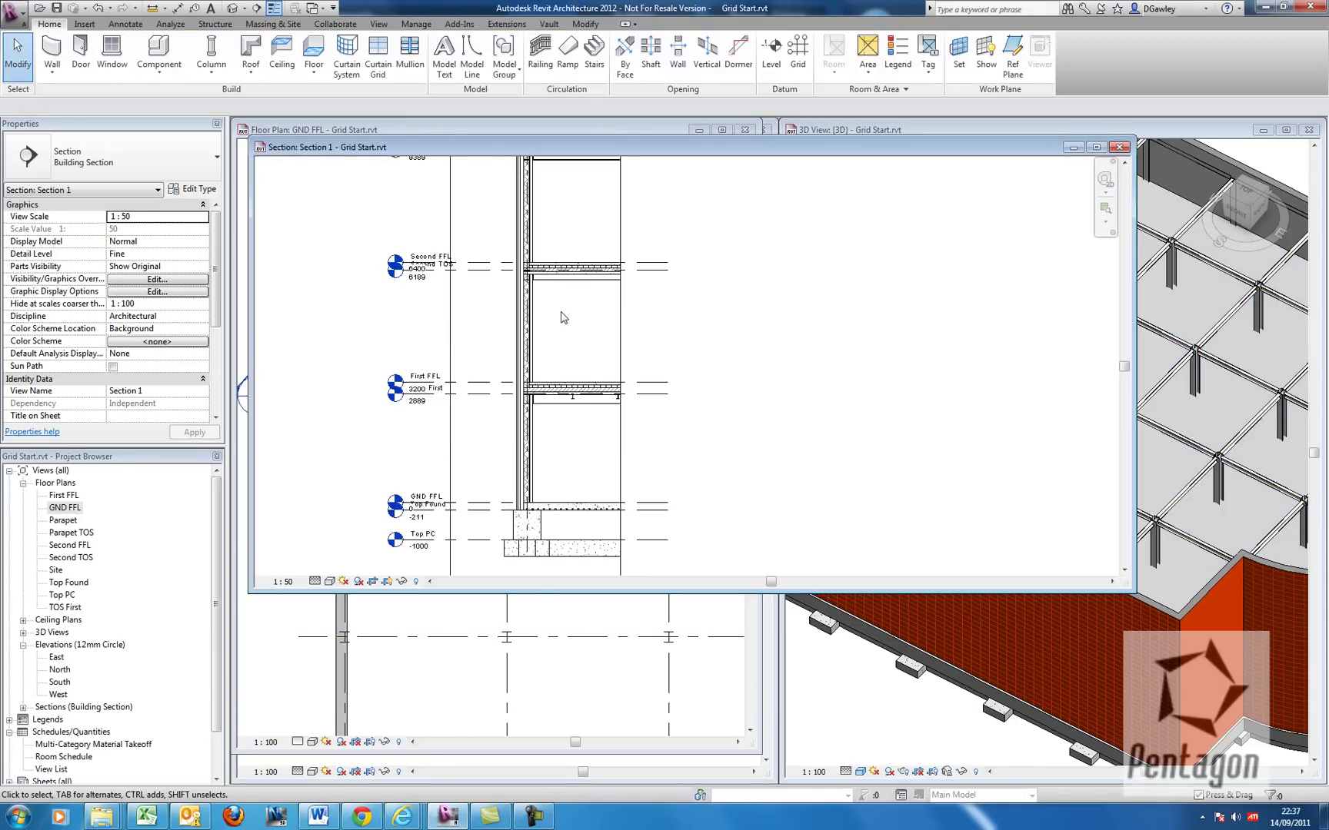
{"action": "scroll", "coordinate": [525, 256], "scroll_direction": "up", "scroll_amount": 2}
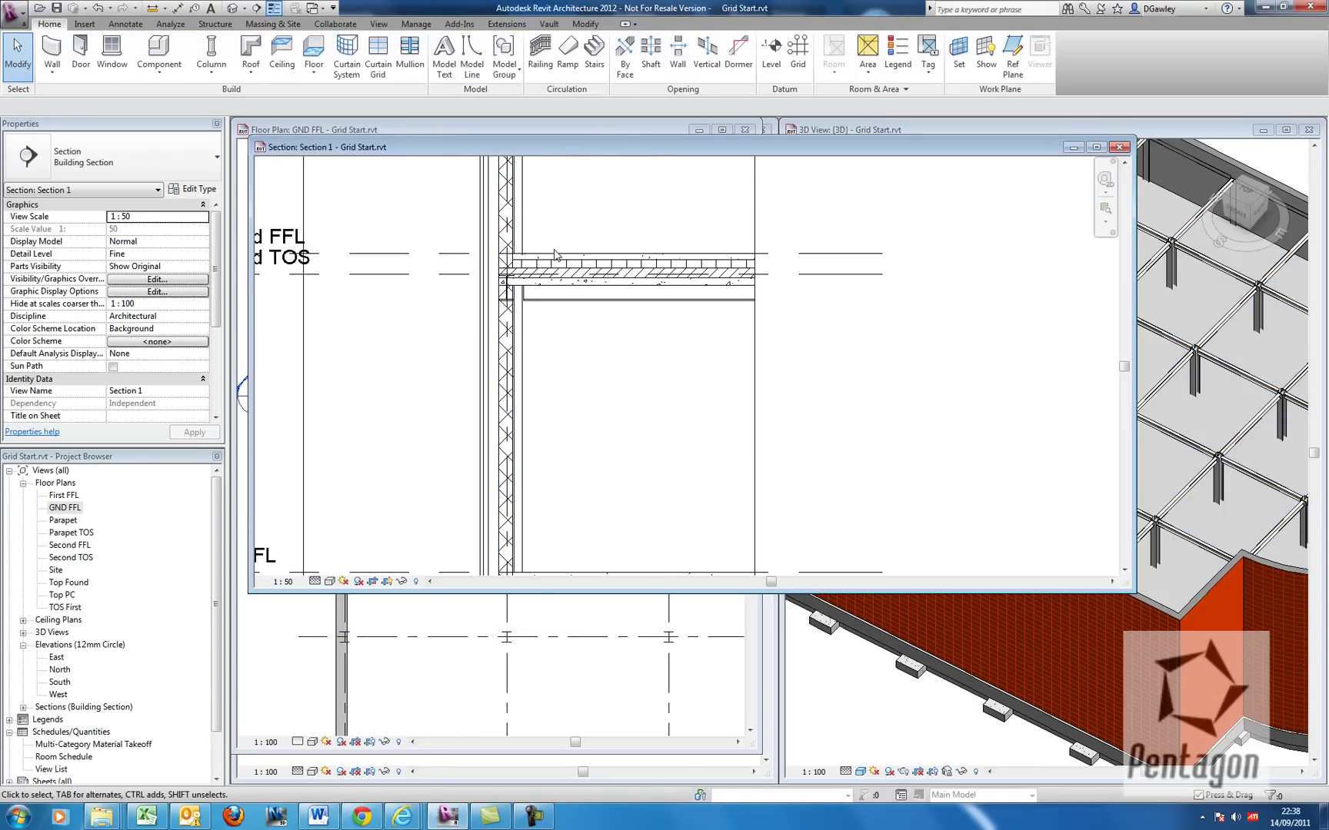
{"action": "left_click", "coordinate": [555, 256]}
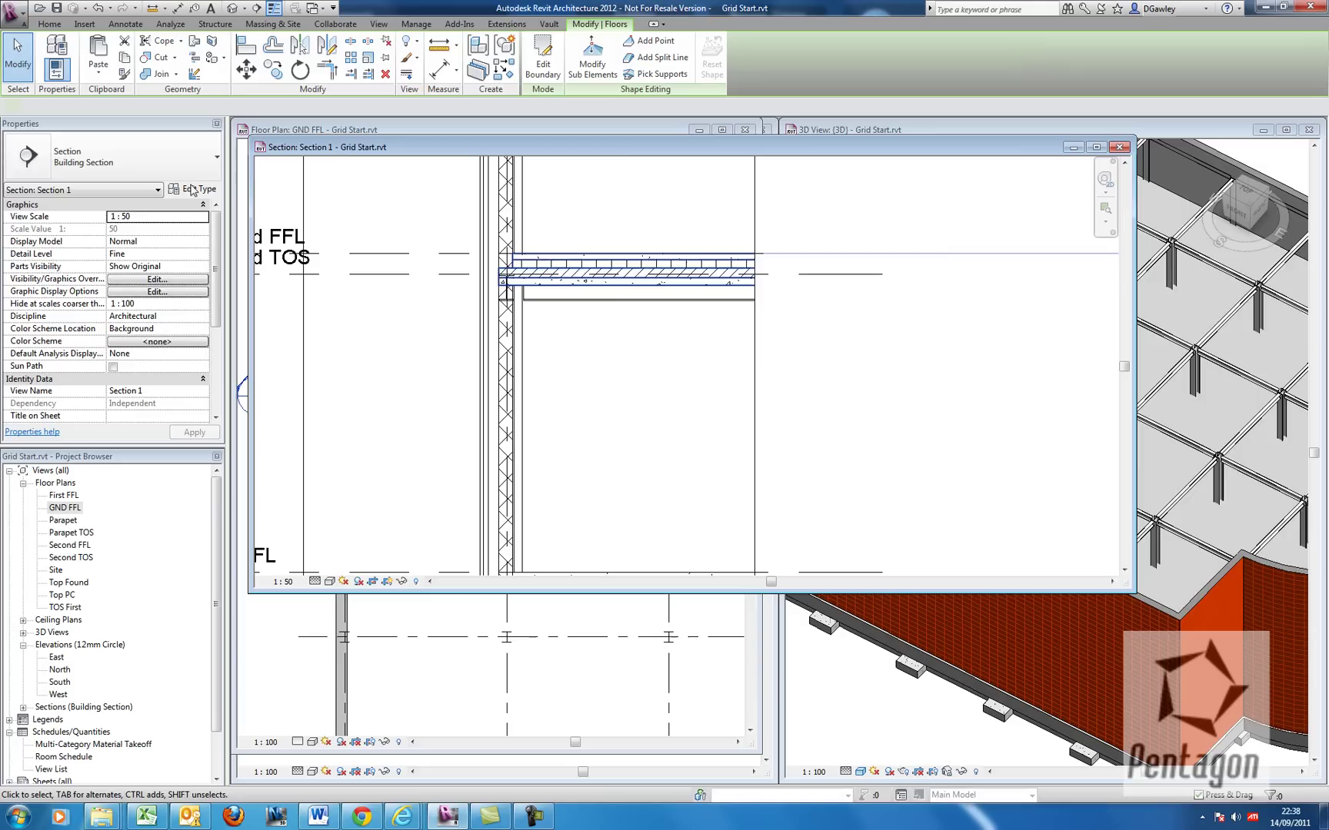
{"action": "left_click", "coordinate": [144, 165]}
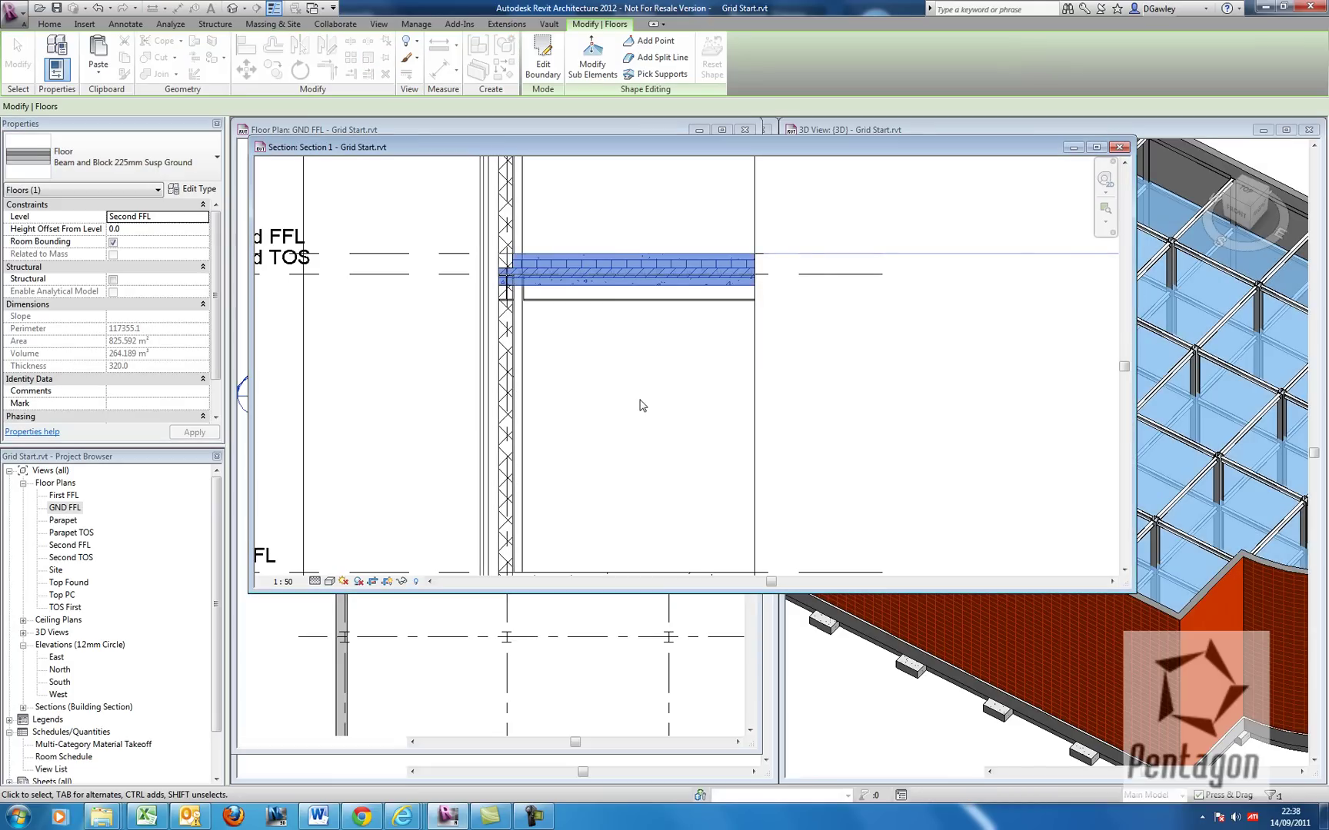
{"action": "key", "text": "Escape"}
{"action": "scroll", "coordinate": [640, 401], "scroll_direction": "down", "scroll_amount": 5}
{"action": "scroll", "coordinate": [643, 403], "scroll_direction": "down", "scroll_amount": 2}
Close Section 1 and orbit the 3D view to inspect the building from low and overhead angles.
{"action": "left_click", "coordinate": [1120, 147]}
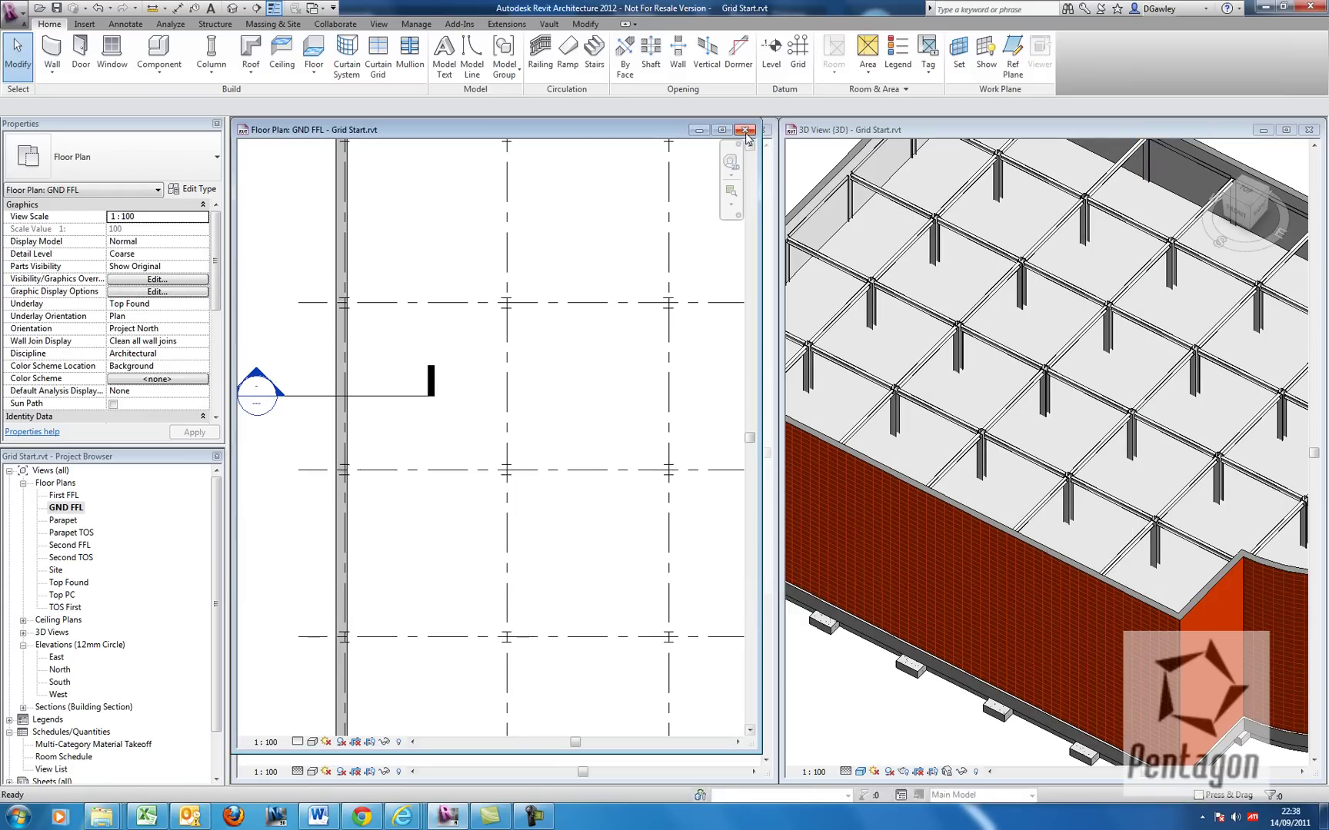
{"action": "left_click", "coordinate": [1061, 473]}
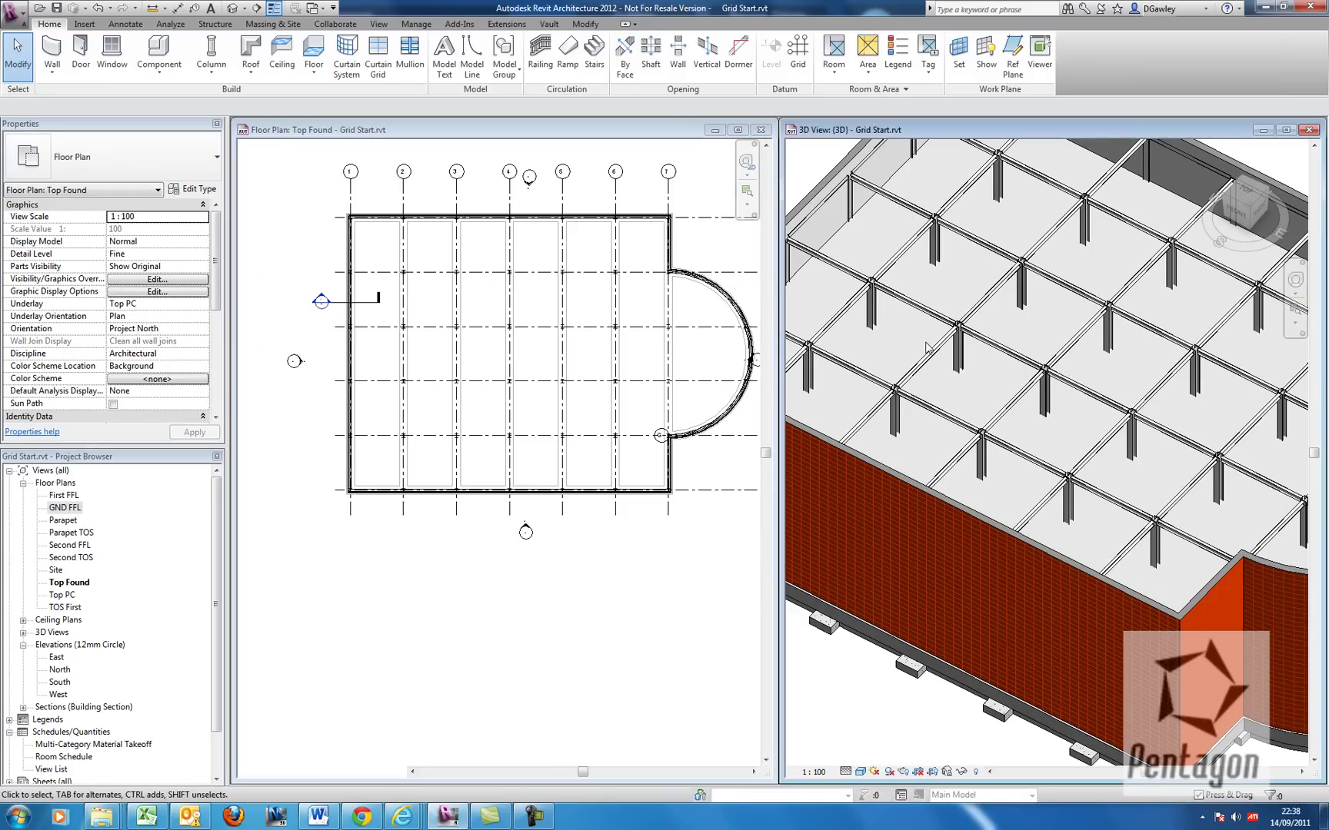
{"action": "scroll", "coordinate": [1062, 473], "scroll_direction": "down", "scroll_amount": 4}
{"action": "middle_click_drag", "start_coordinate": [1061, 473], "coordinate": [1109, 486], "text": "shift"}
{"action": "scroll", "coordinate": [1104, 485], "scroll_direction": "up", "scroll_amount": 5}
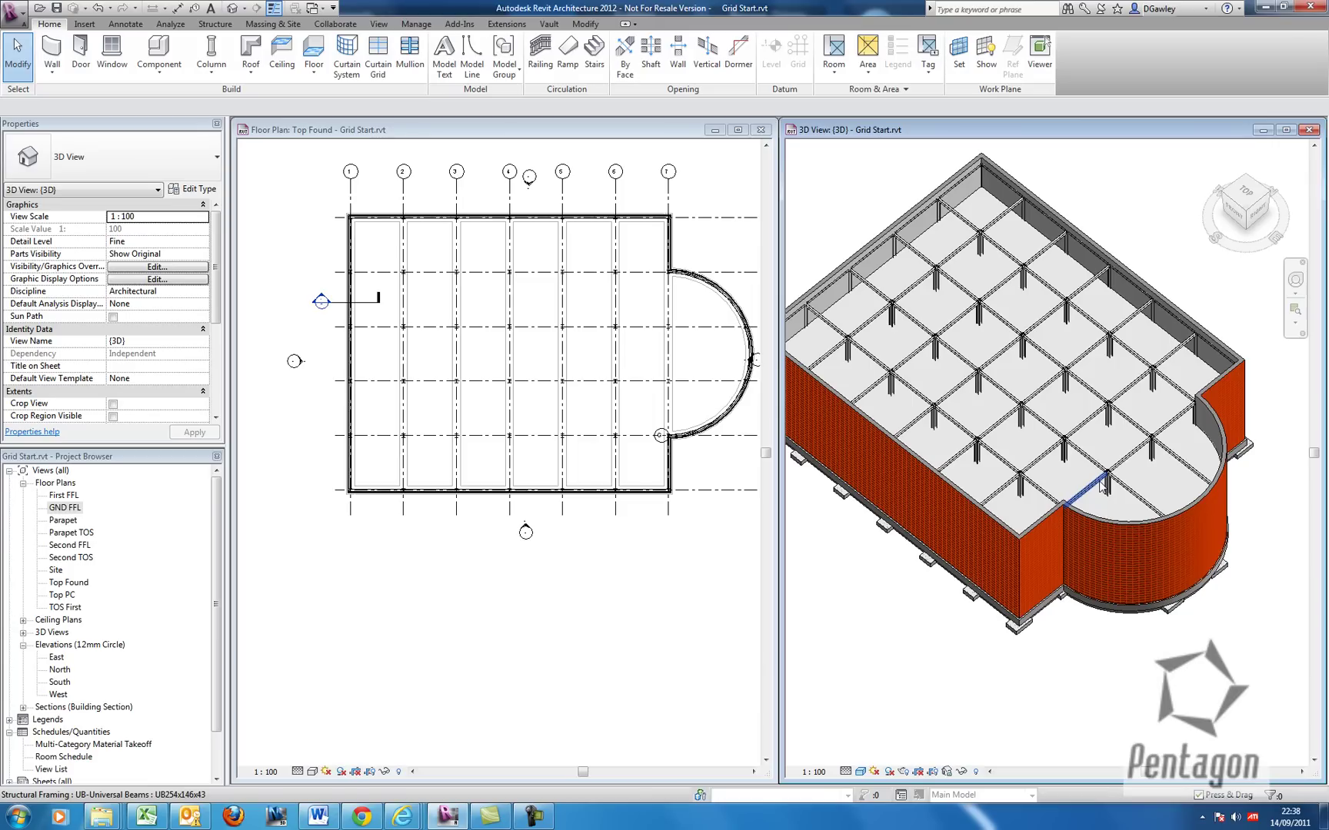
{"action": "mouse_move", "coordinate": [1148, 509]}
{"action": "middle_mouse_down", "text": "shift"}
{"action": "mouse_move", "coordinate": [1122, 538]}
{"action": "mouse_move", "coordinate": [907, 370]}
{"action": "mouse_move", "coordinate": [1146, 481]}
{"action": "middle_mouse_up", "text": "shift"}
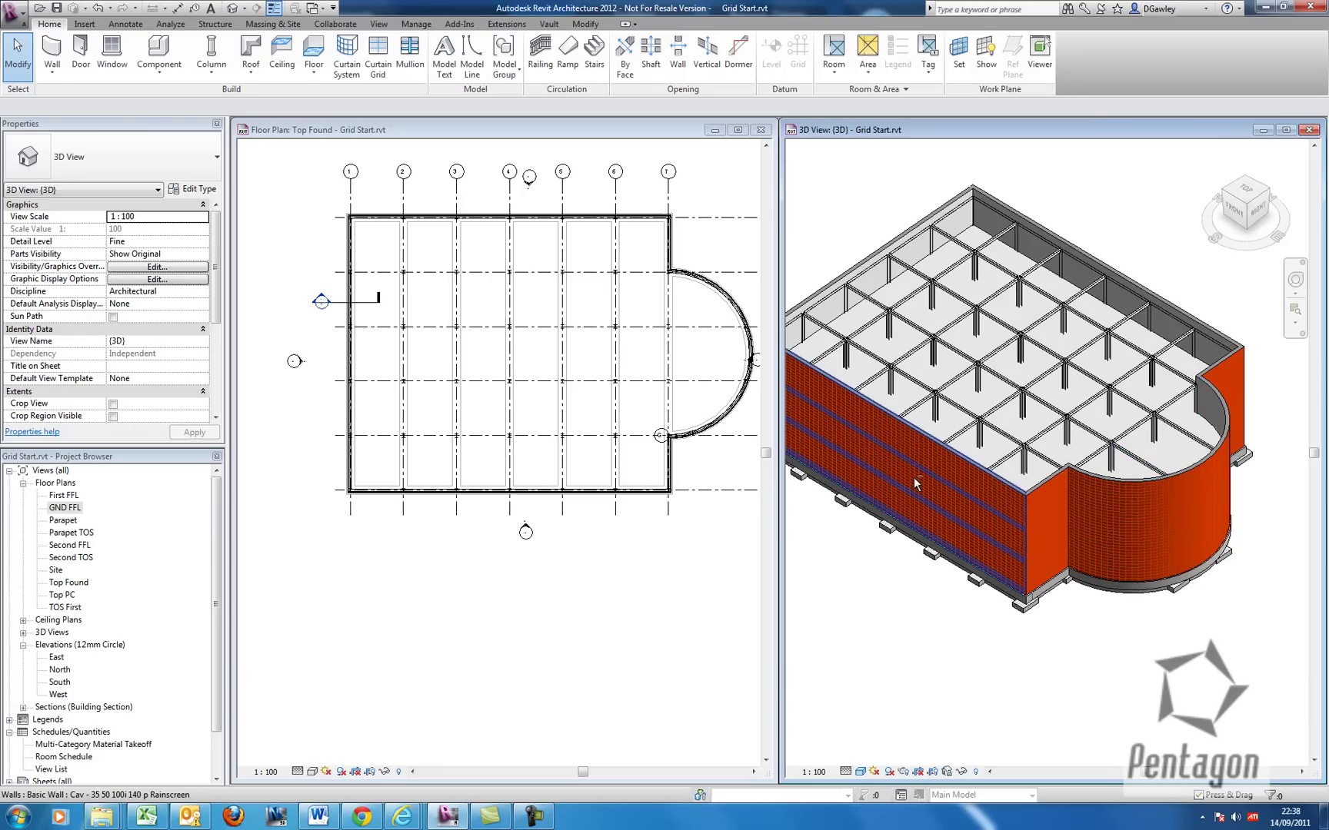
{"action": "middle_click_drag", "start_coordinate": [906, 483], "coordinate": [922, 512], "text": "shift"}
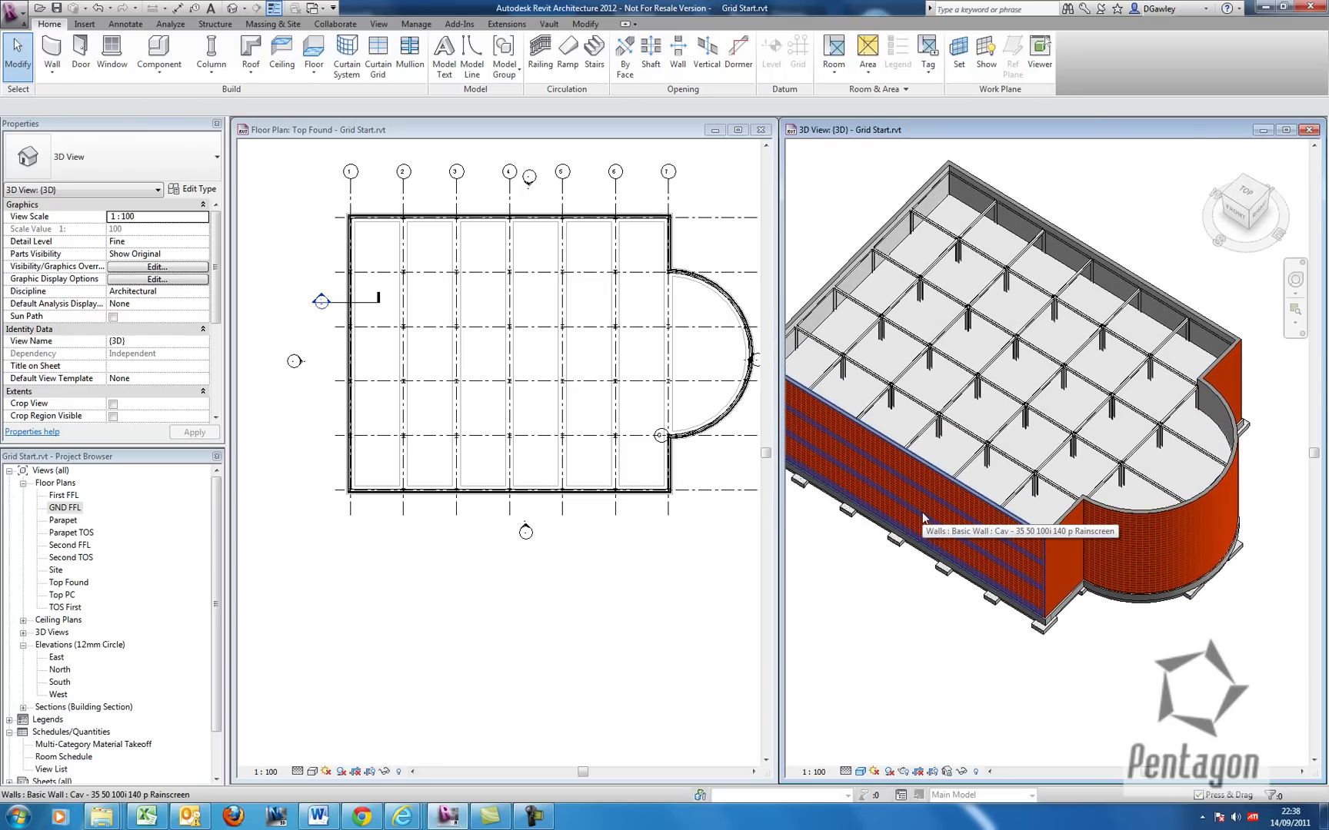